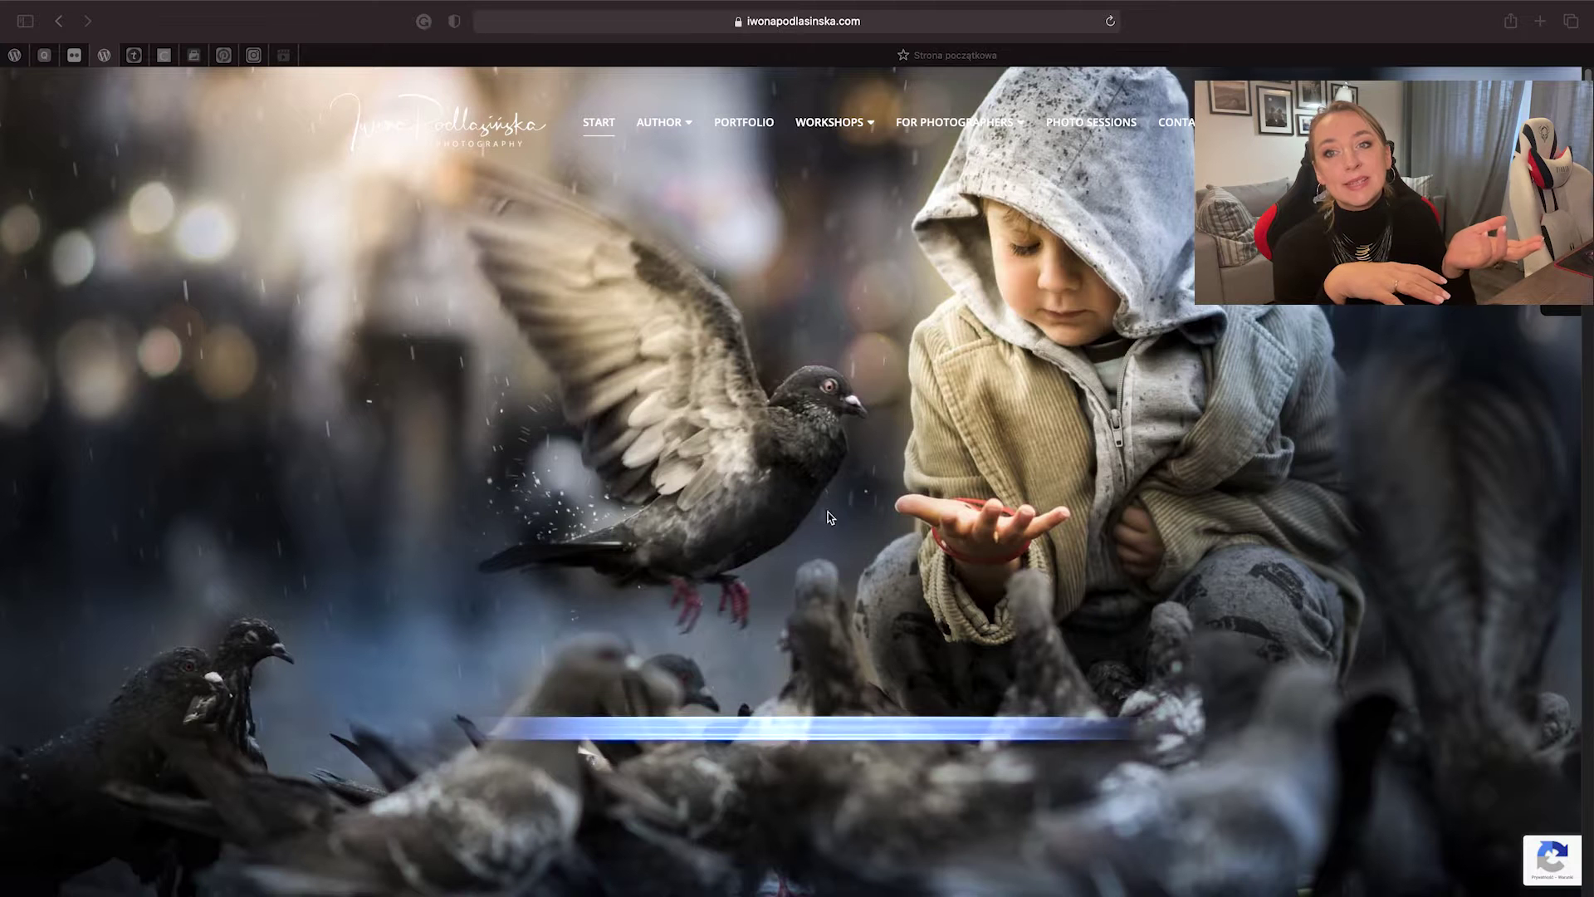
- Open the single videos page for photographers and browse the before-and-after tutorials
mouse_move(988, 134)
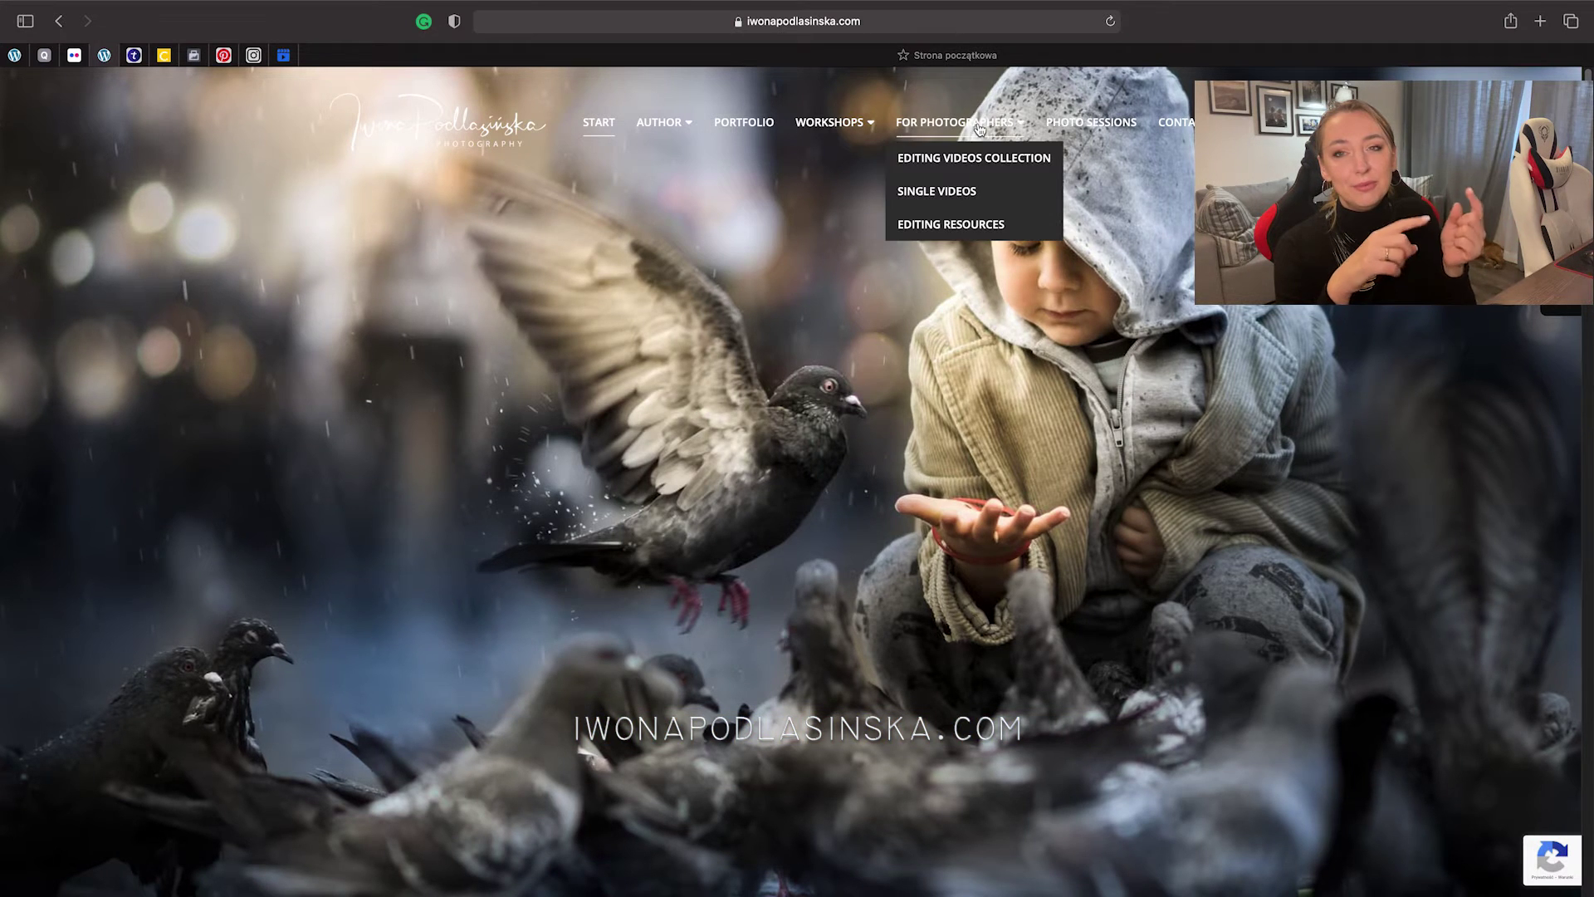
click(975, 191)
scroll(1004, 405, down, 10)
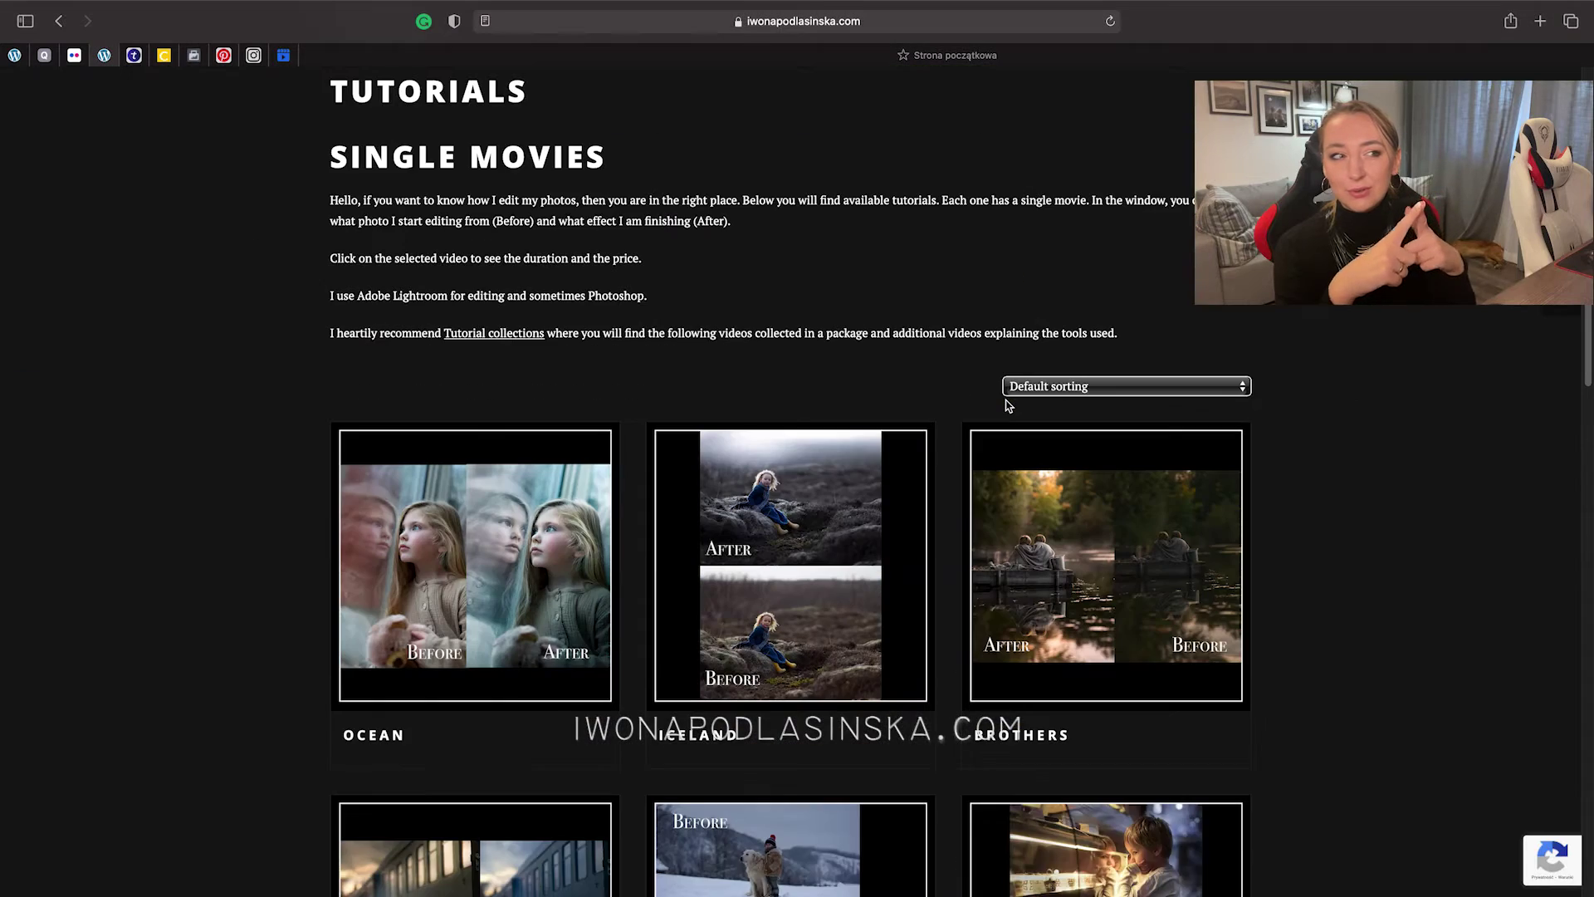
scroll(1007, 407, down, 3)
scroll(898, 439, up, 8)
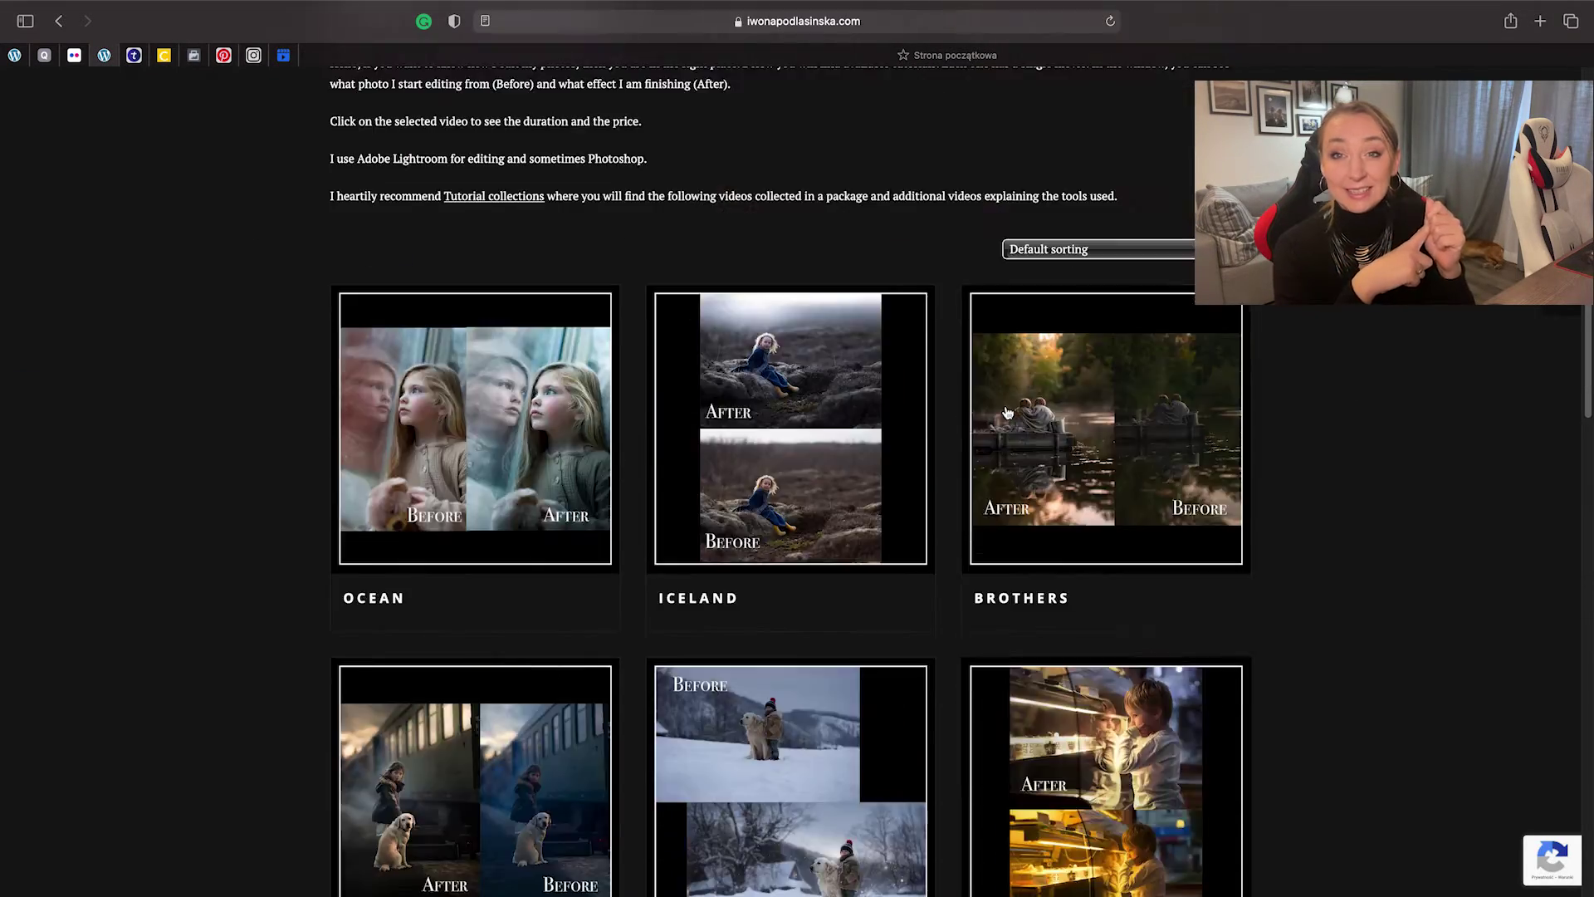
- Sort the single-movie tutorials by latest and look through the list
click(1029, 407)
click(1093, 449)
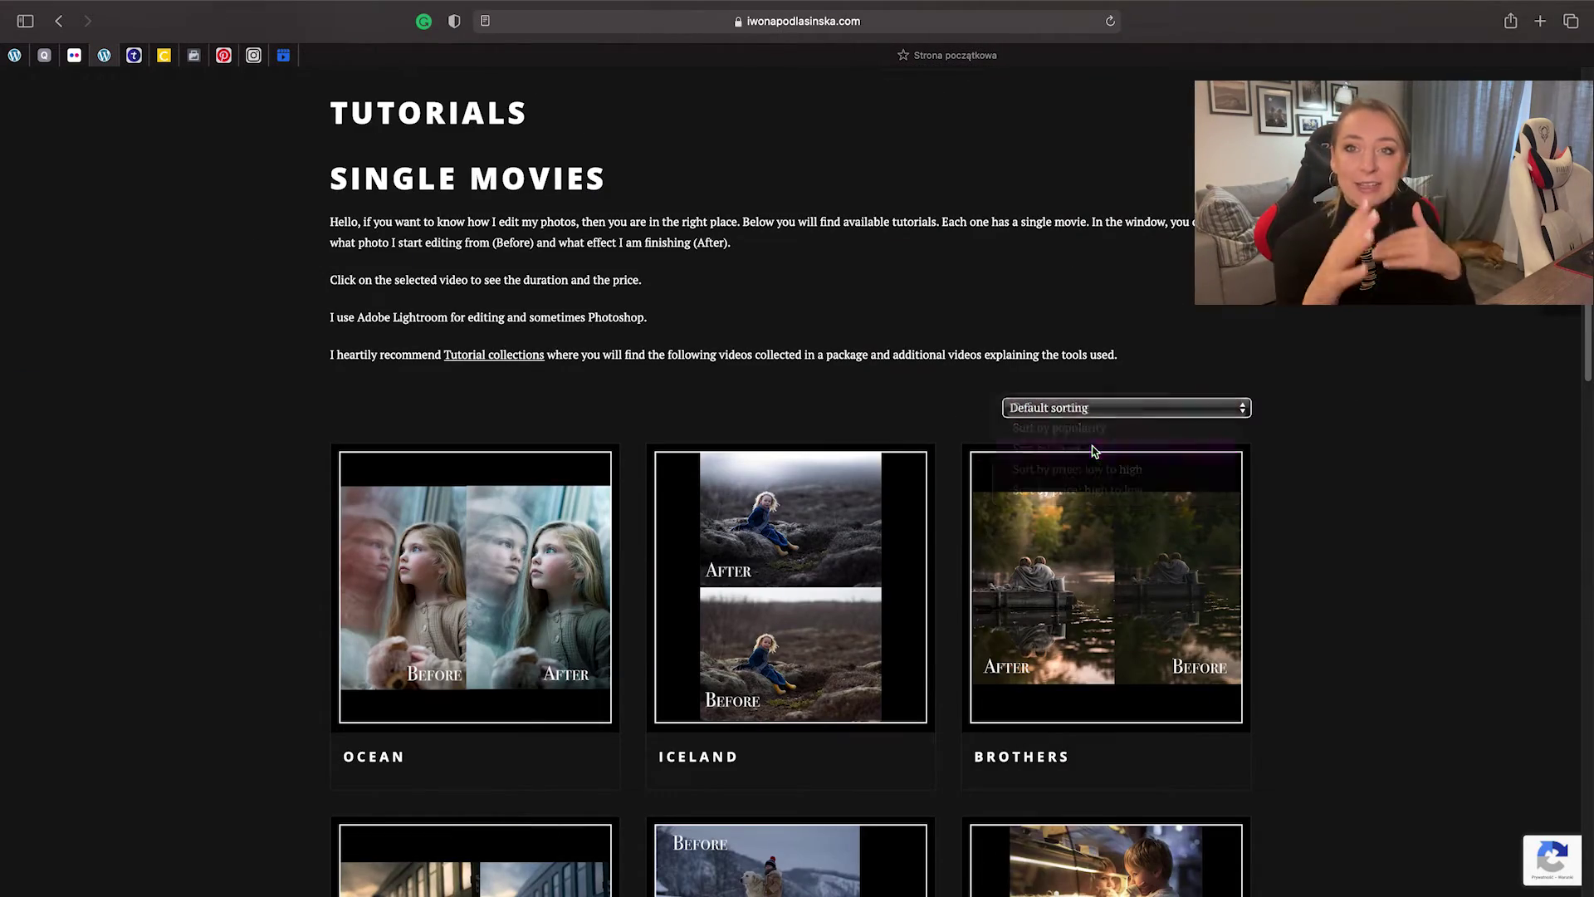
click(1090, 411)
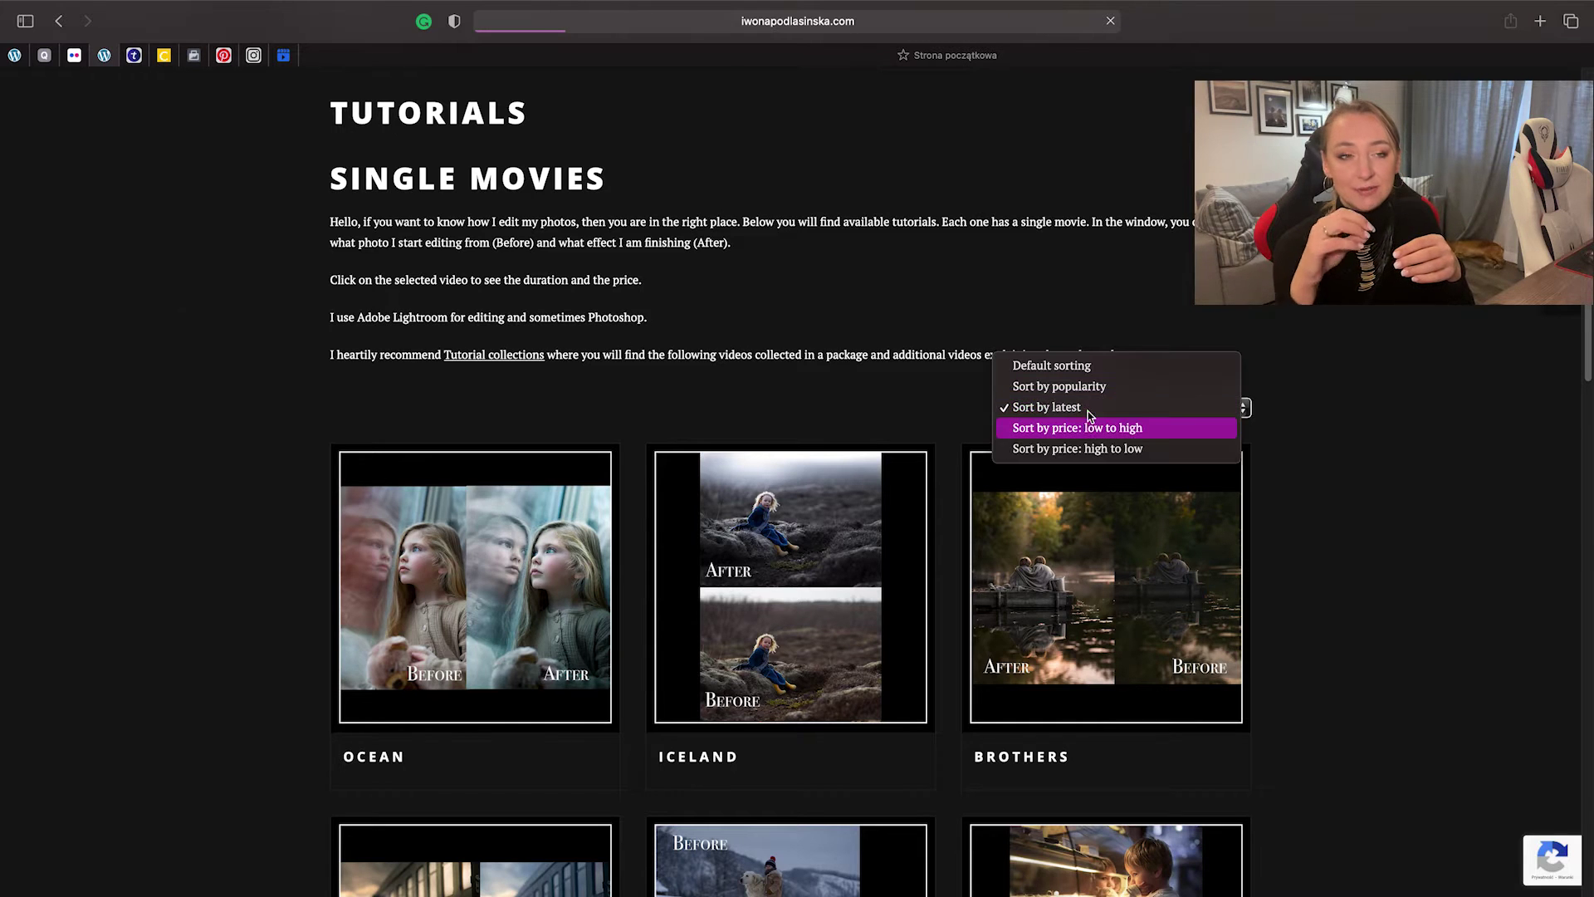
scroll(1088, 428, down, 10)
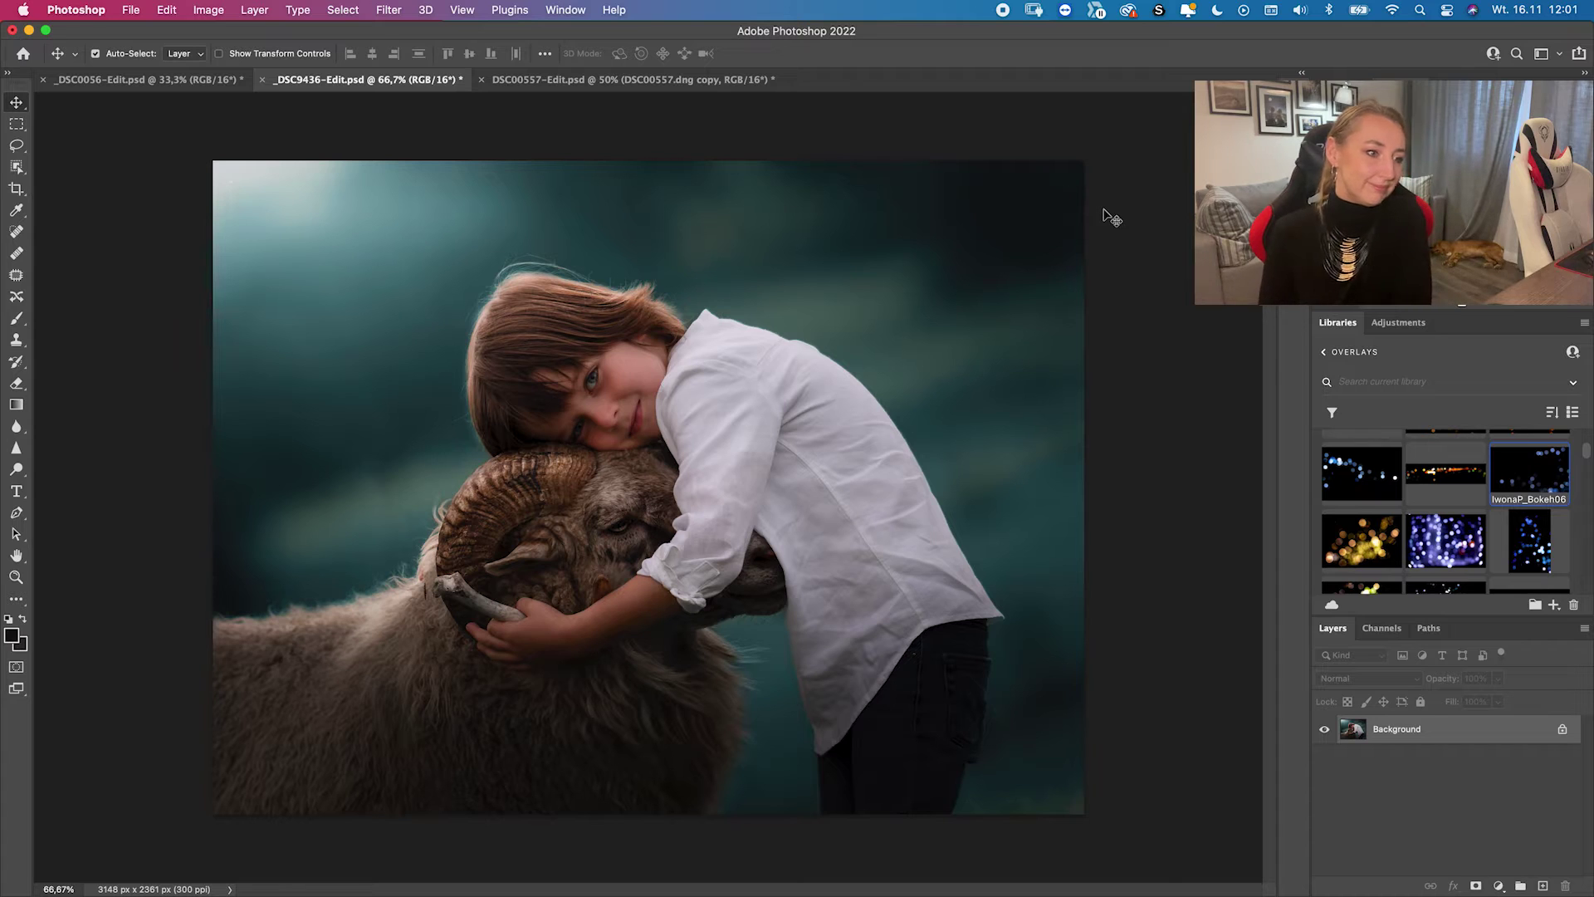
- Switch to Photoshop and collapse the Bokeh group in the OVERLAYS library
scroll(1392, 484, up, 3)
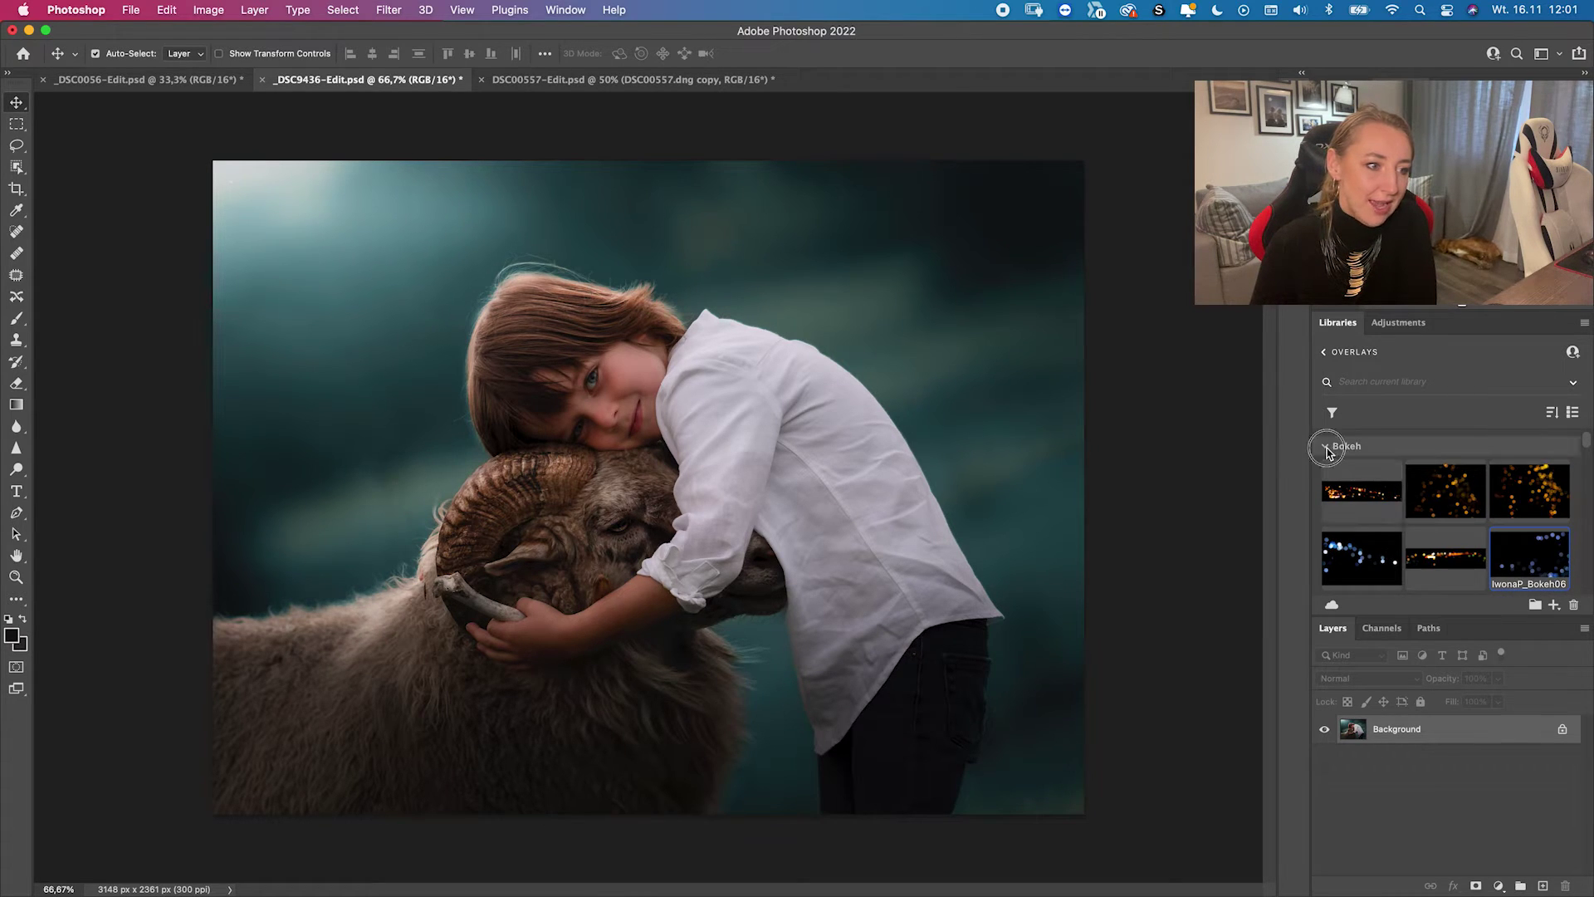
click(1326, 449)
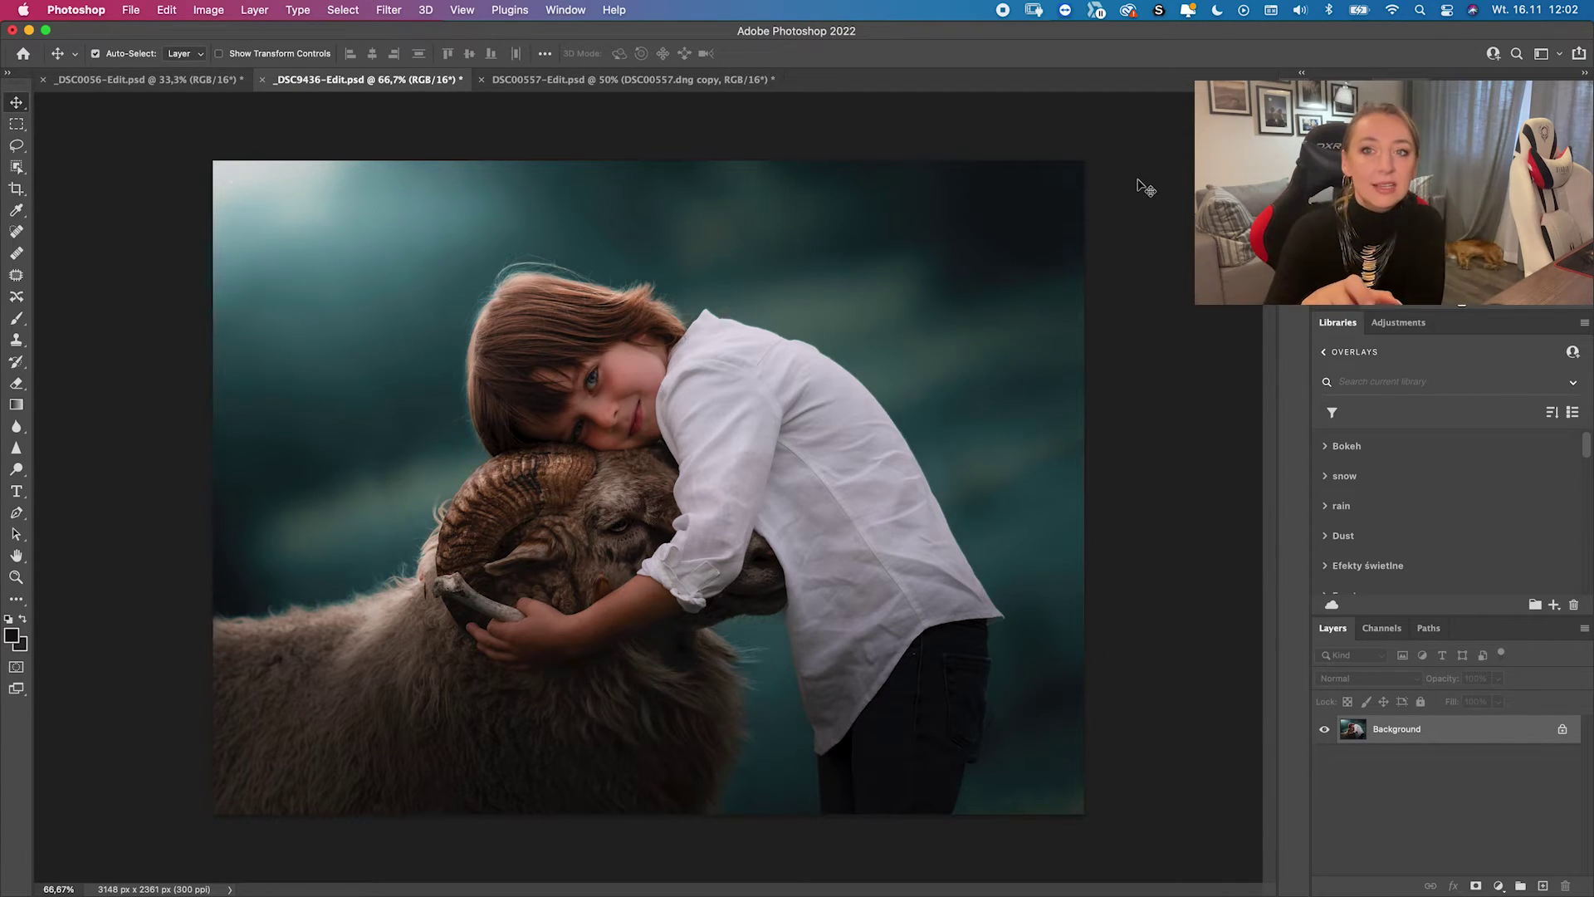
- Check which workspace is active in the list of available workspaces
click(586, 10)
mouse_move(586, 50)
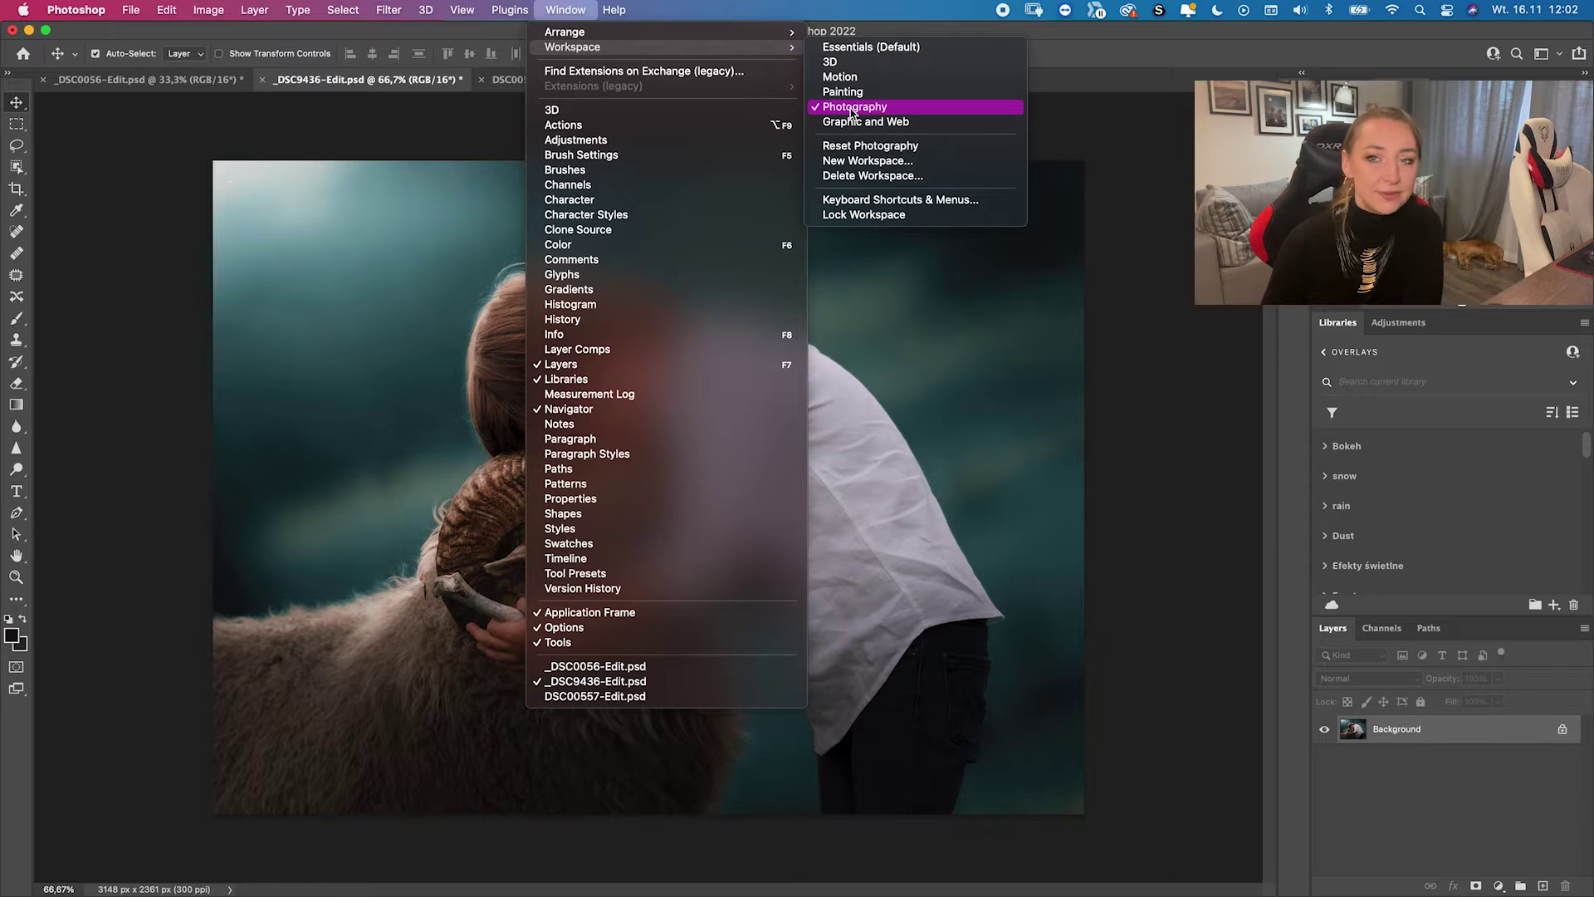
click(1176, 277)
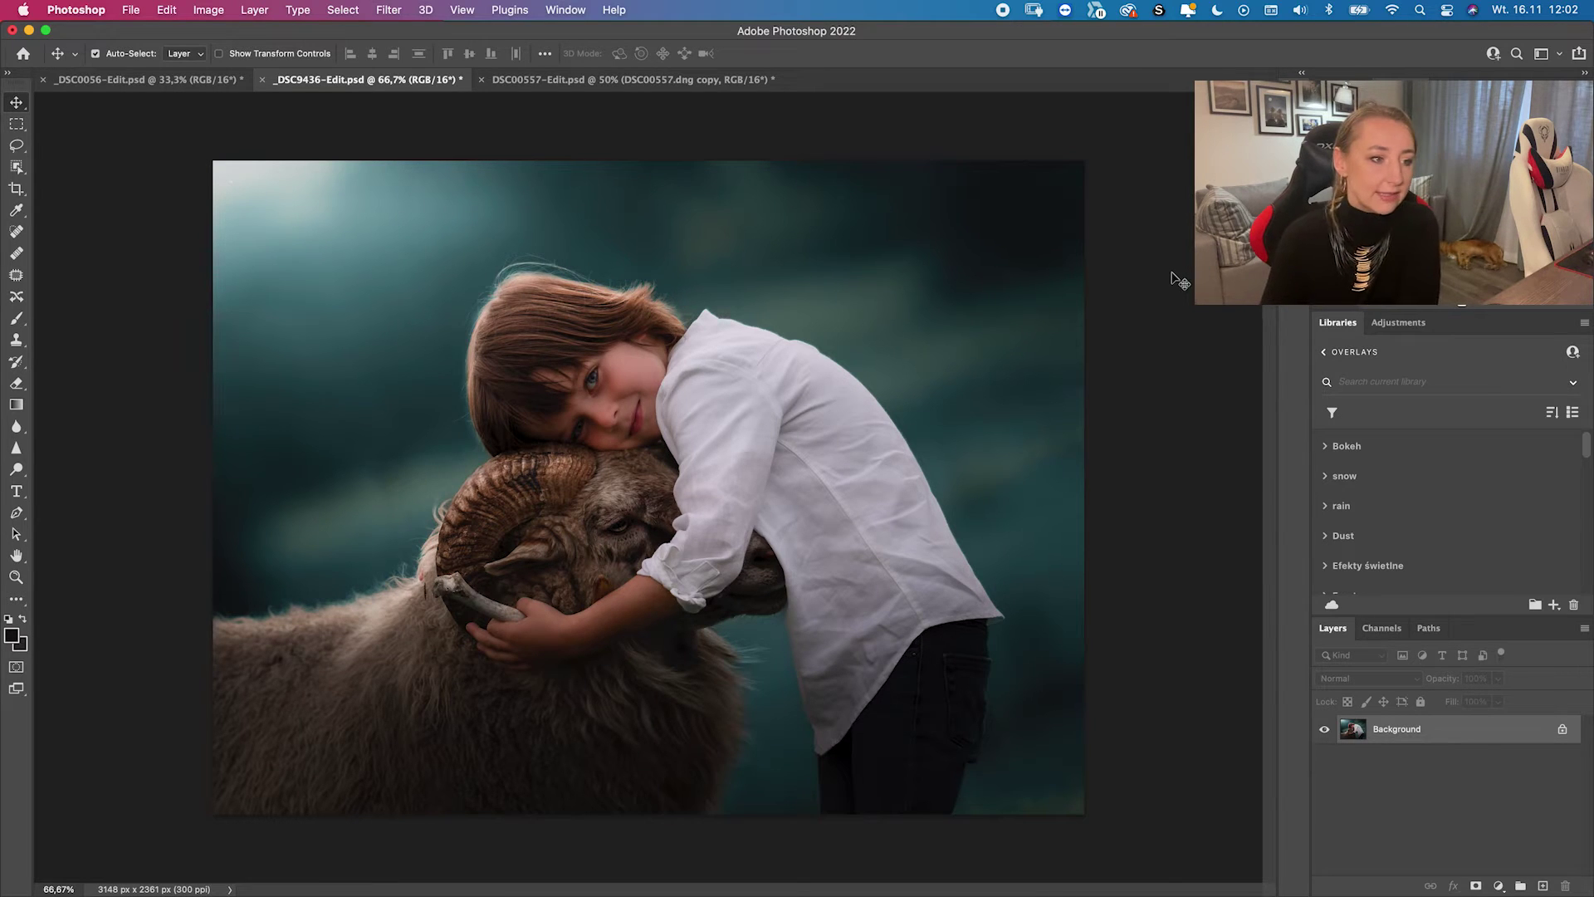
- Create a group from the selected bokeh overlay in the OVERLAYS library and try to name it "smoke/mist"
click(1534, 605)
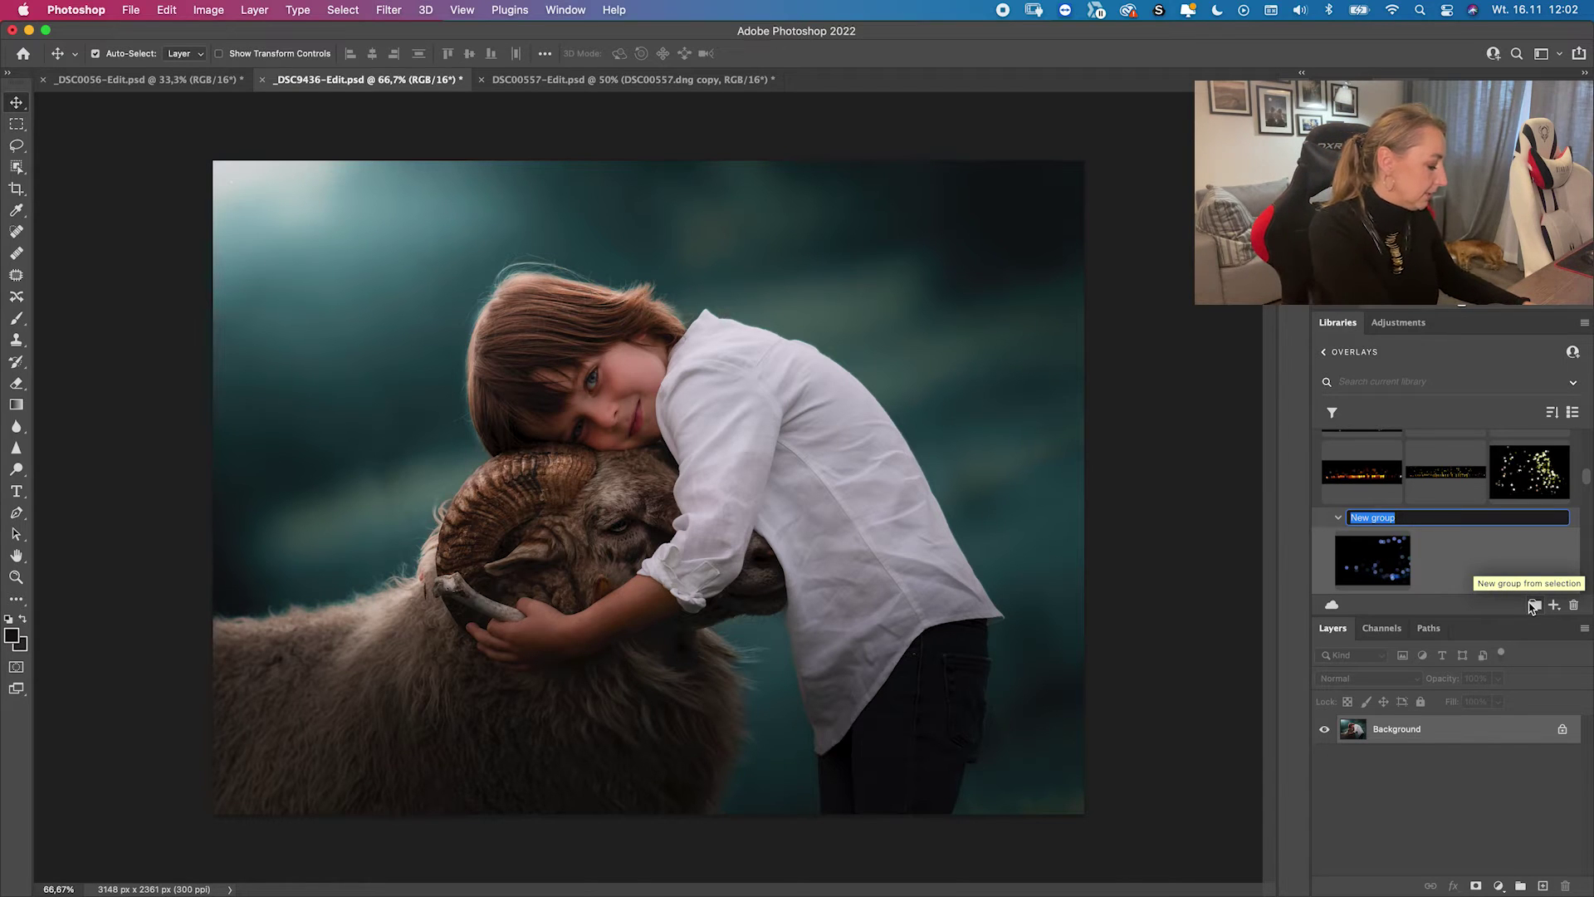
text(smoke/)
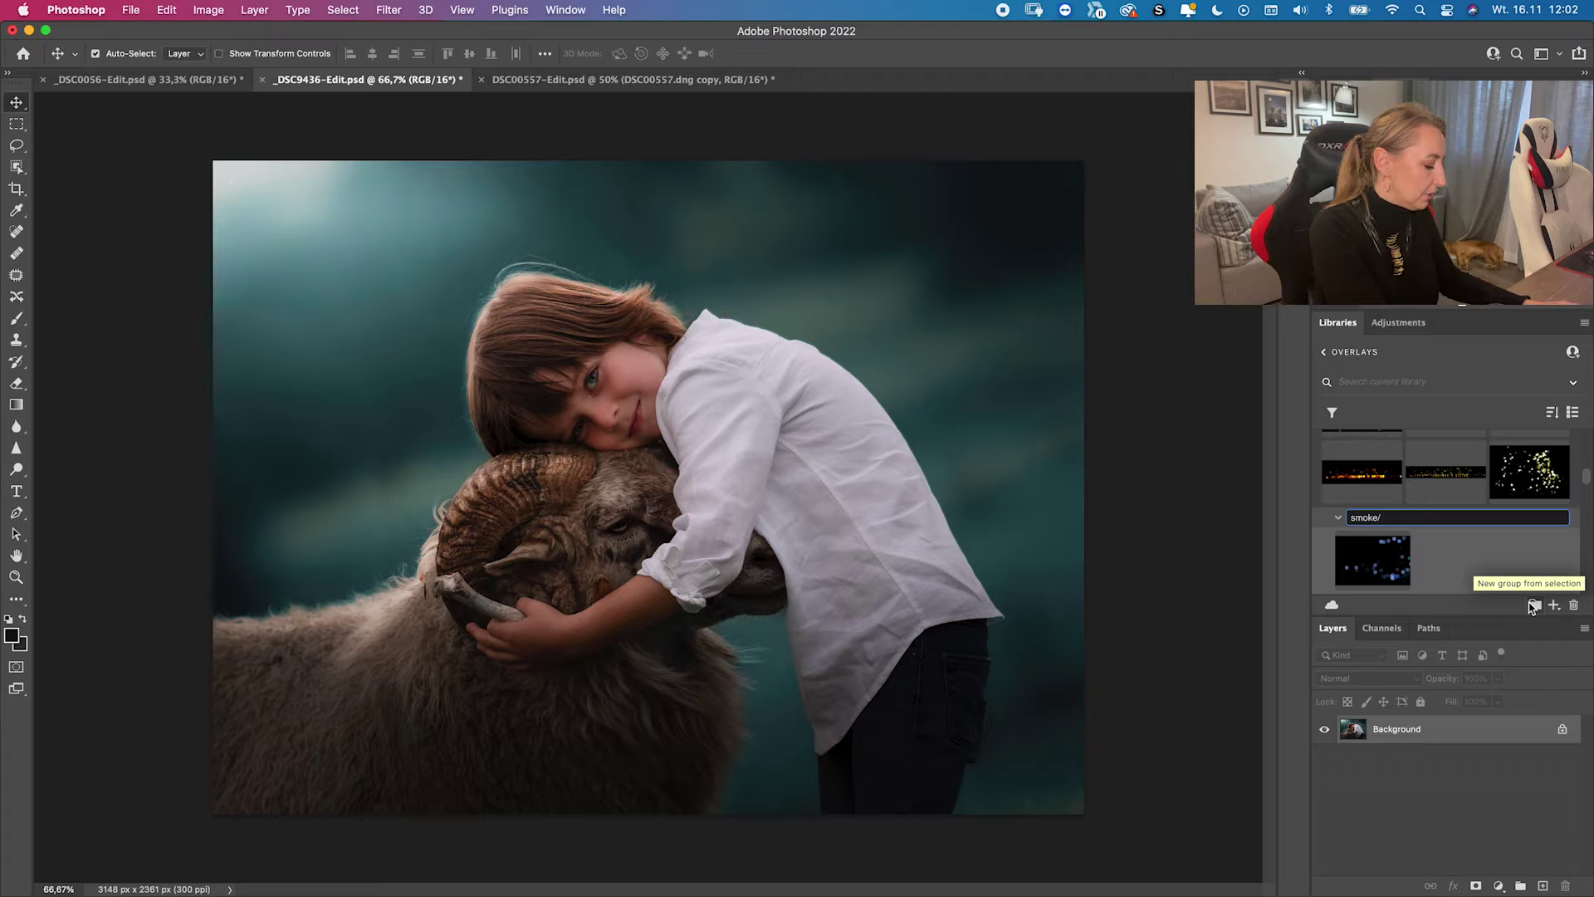
text(mist)
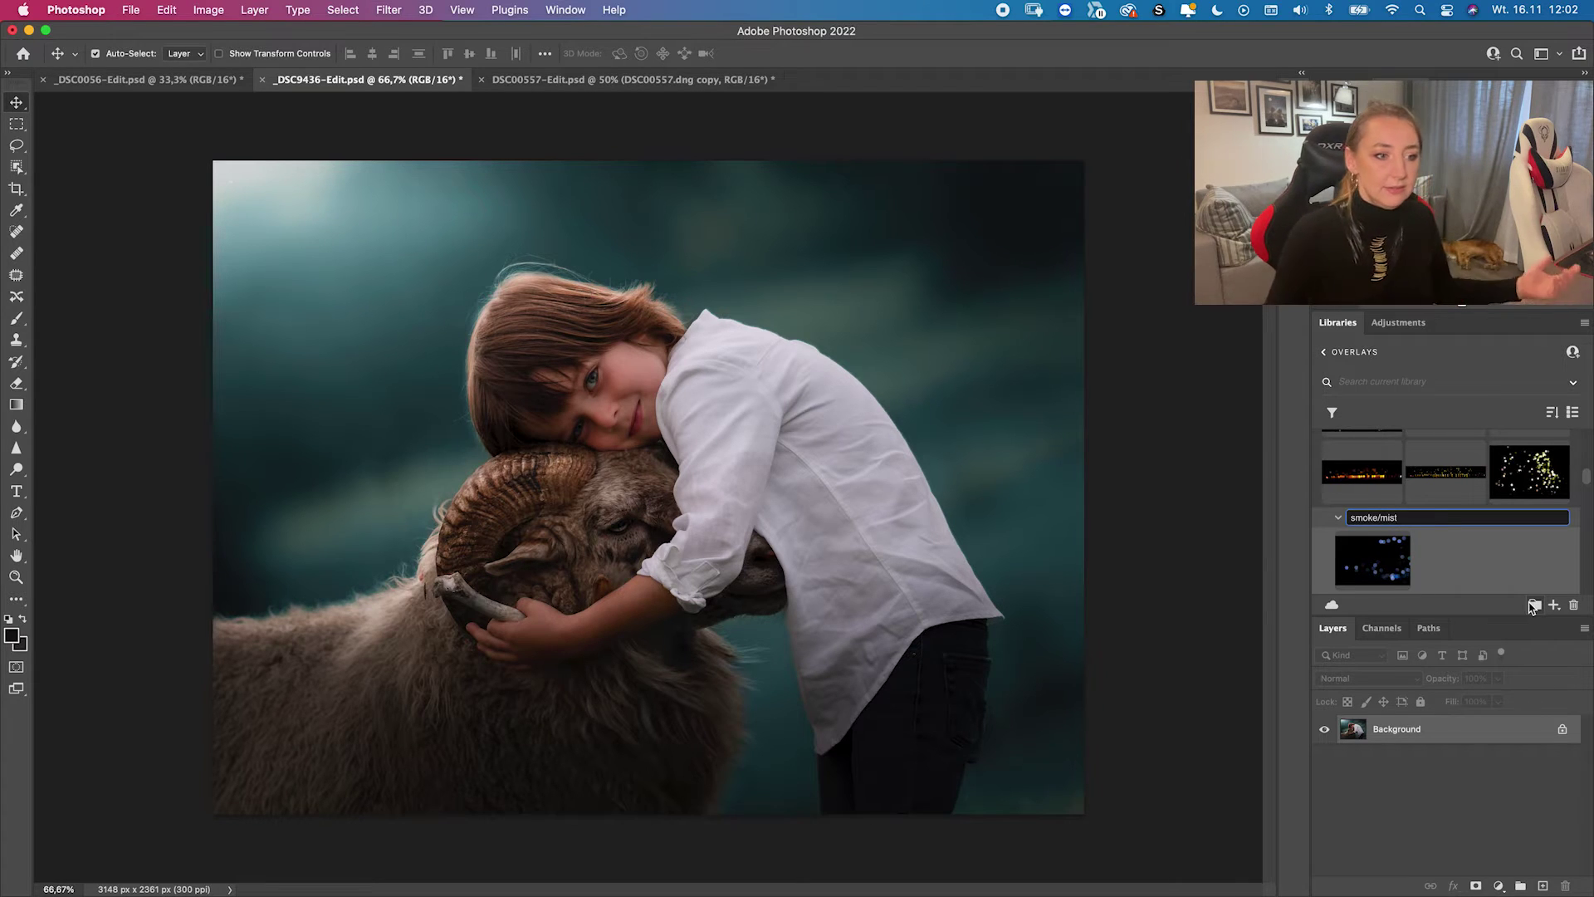
key(Return)
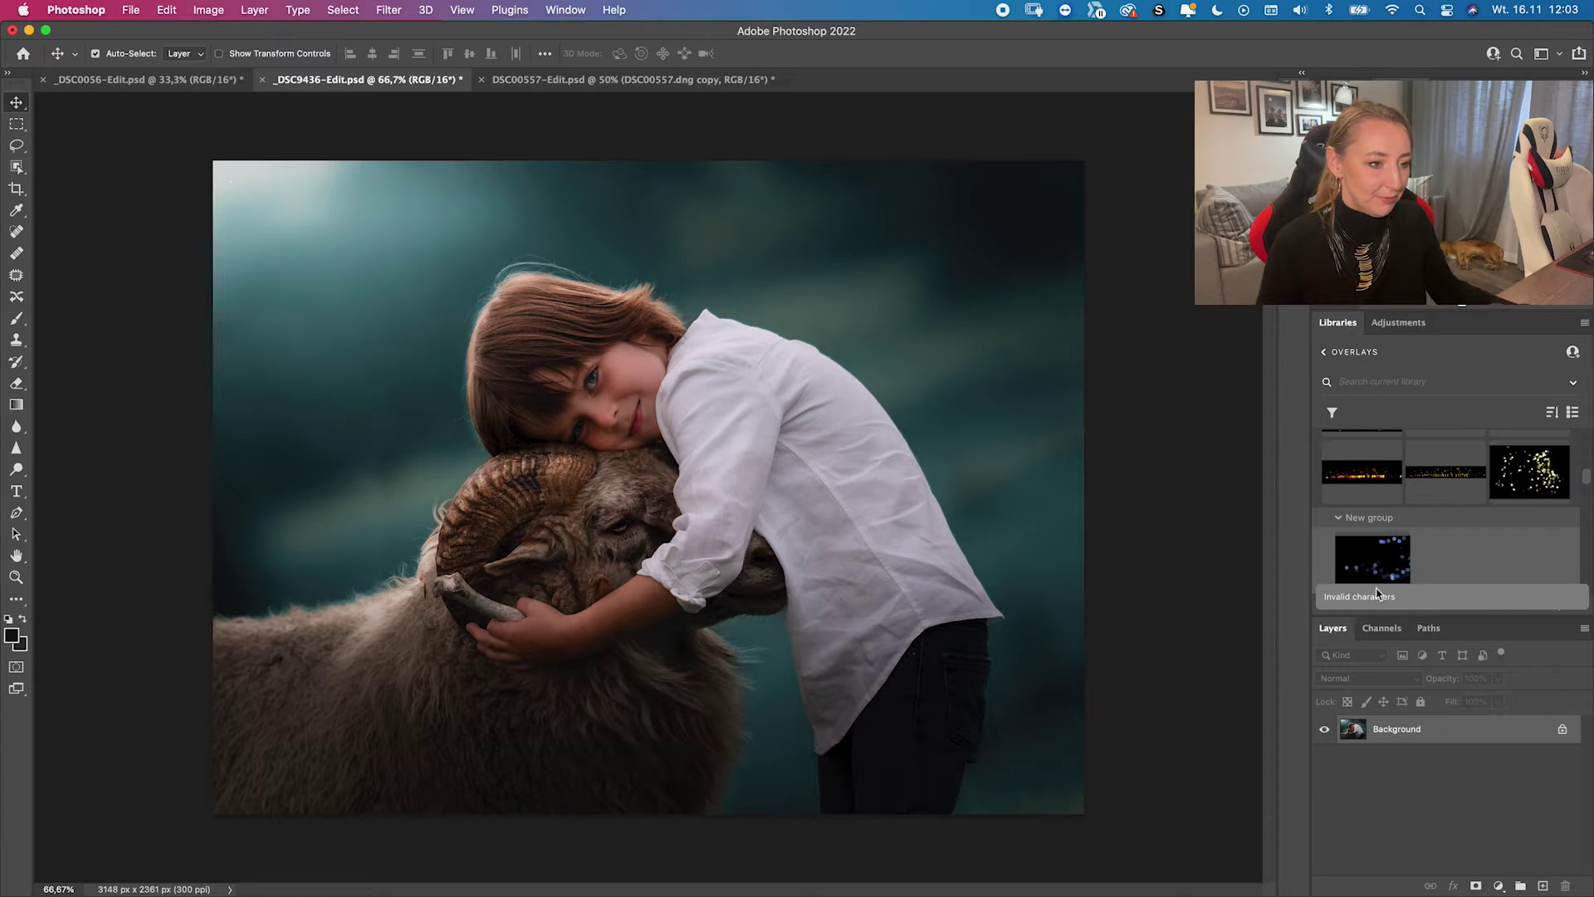
- Create a subgroup named "smoke" inside the new library group
click(1535, 605)
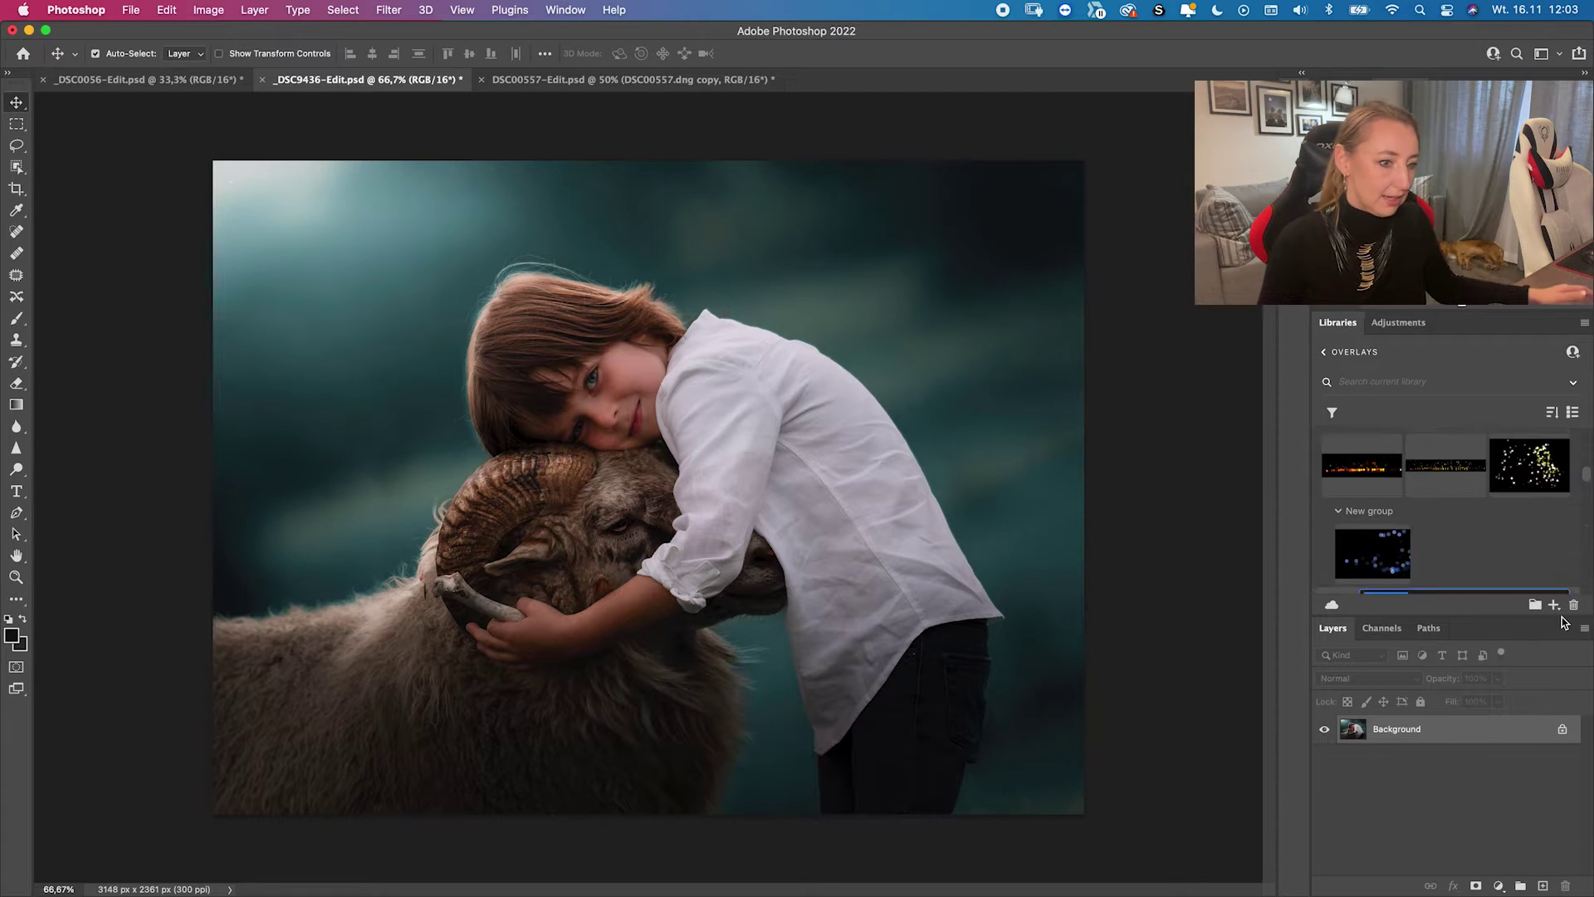
text(smok)
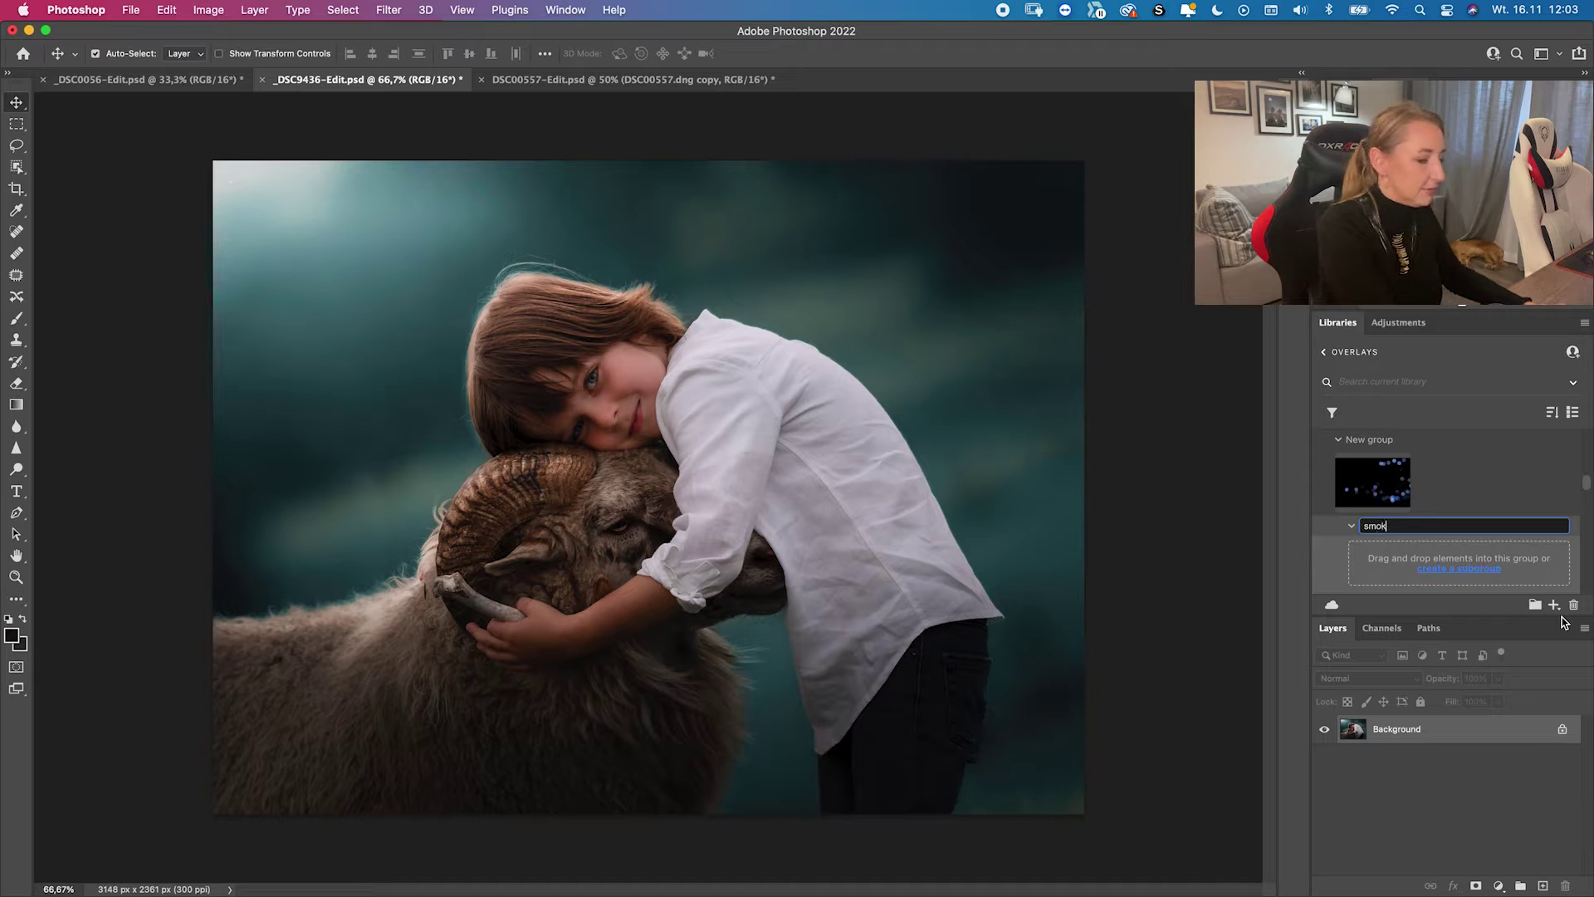
text(e)
- Switch to Finder, select the range of smoke overlay images in their folder, and add them to the library's smoke subgroup
mouse_move(207, 893)
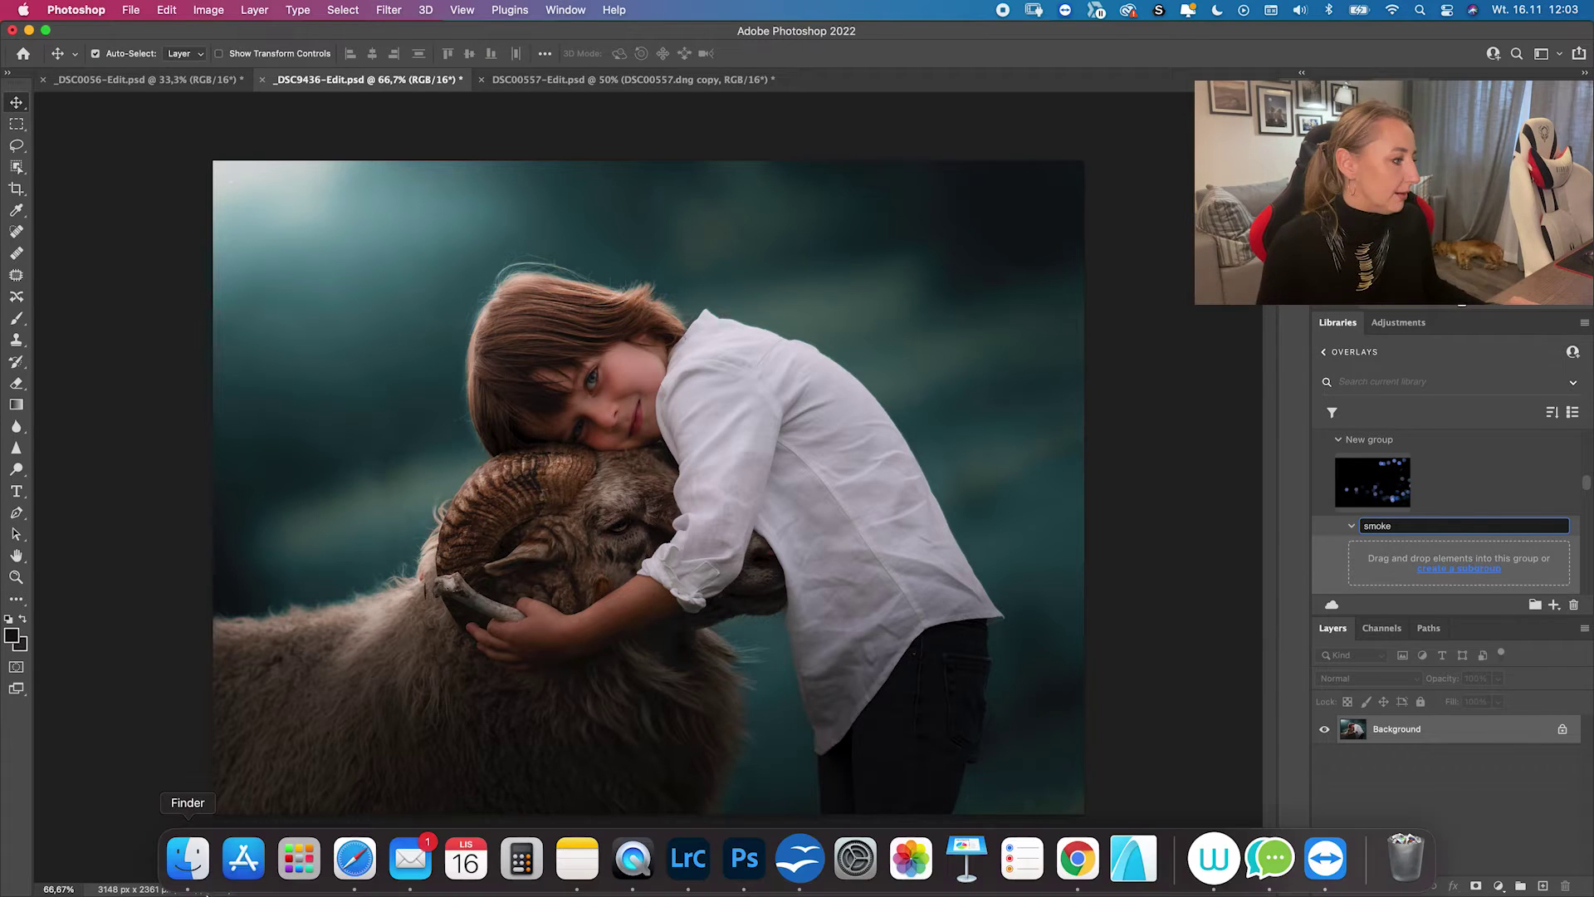
click(188, 858)
click(665, 209)
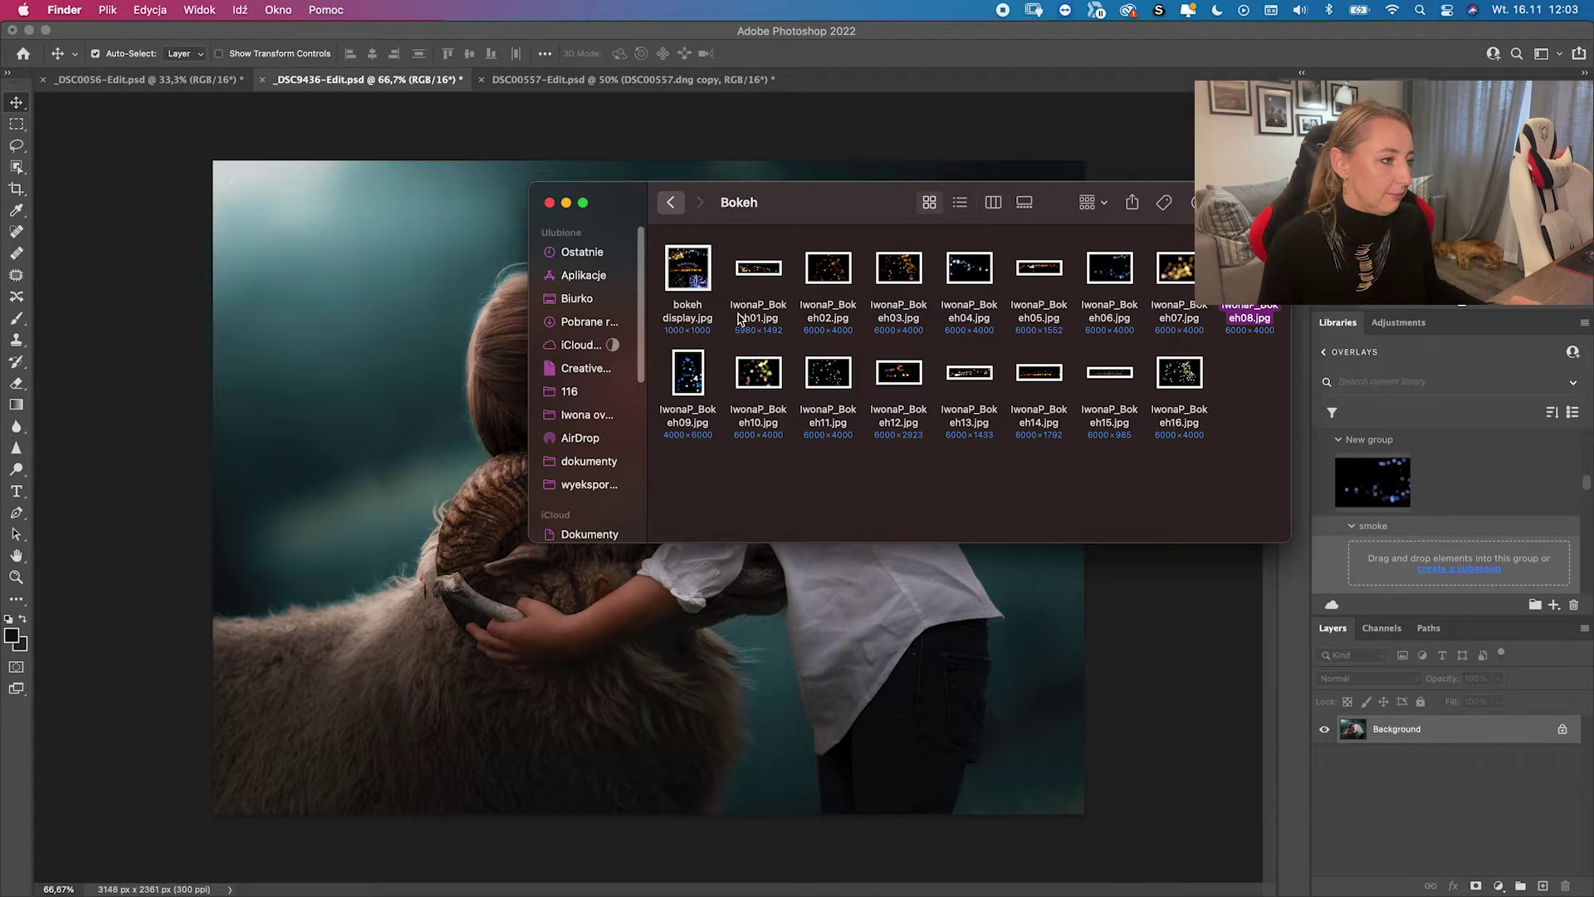
double_click(722, 525)
click(728, 259)
shift+click(730, 409)
drag(780, 342, 1459, 523)
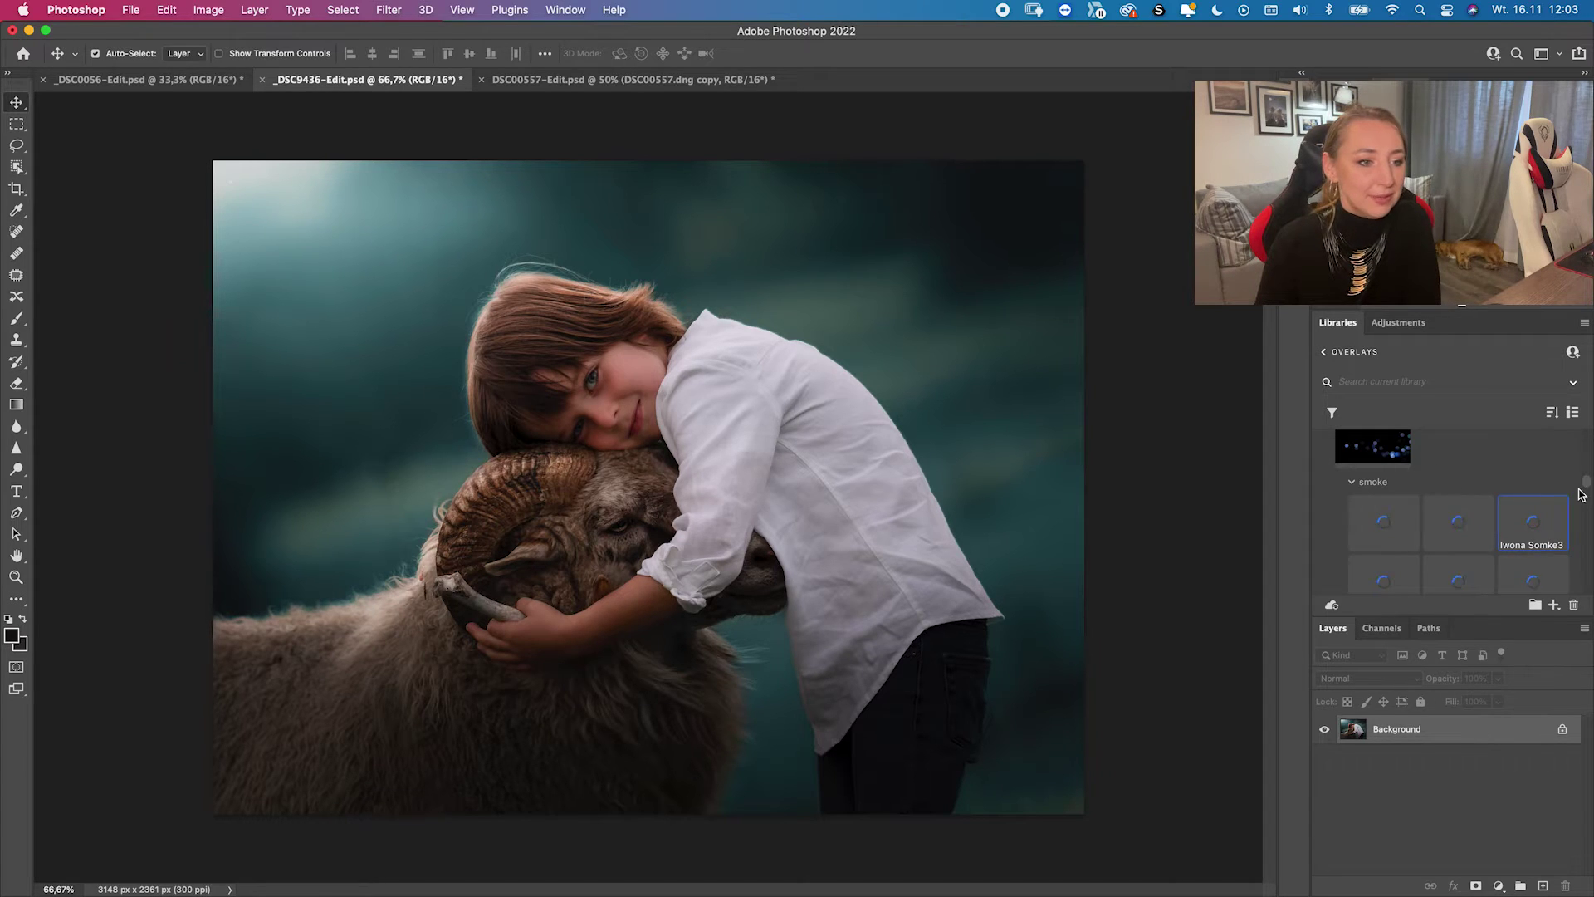
- Place the blue Bokeh04 overlay from the library on the ram photo, rotated about -30.8° and shifted slightly up
scroll(1585, 488, up, 3)
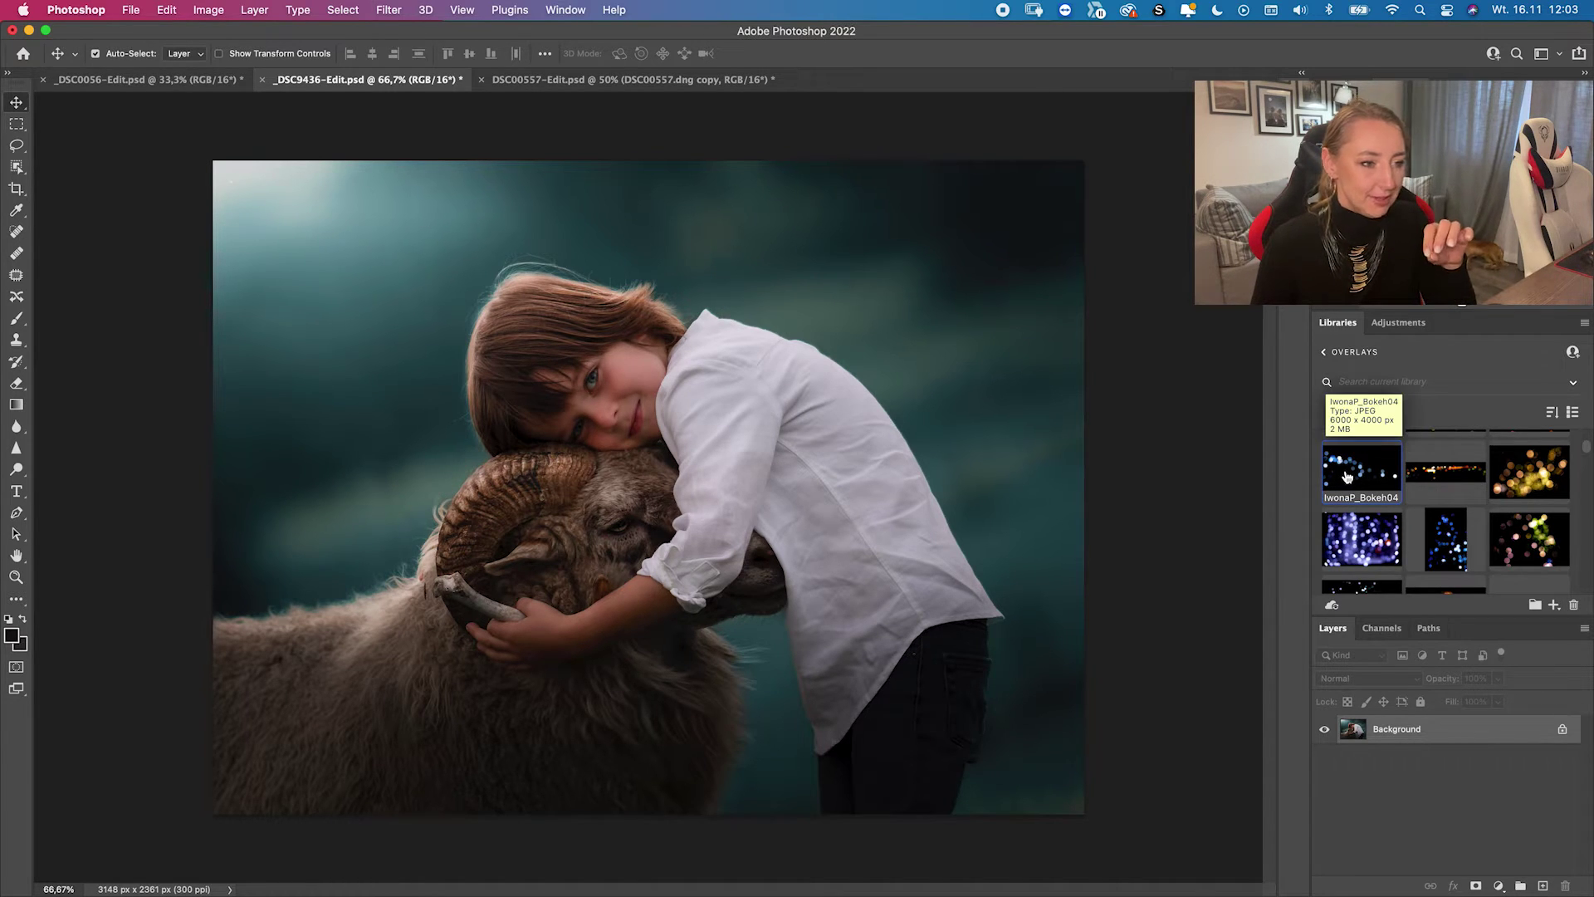
drag(1348, 475, 514, 473)
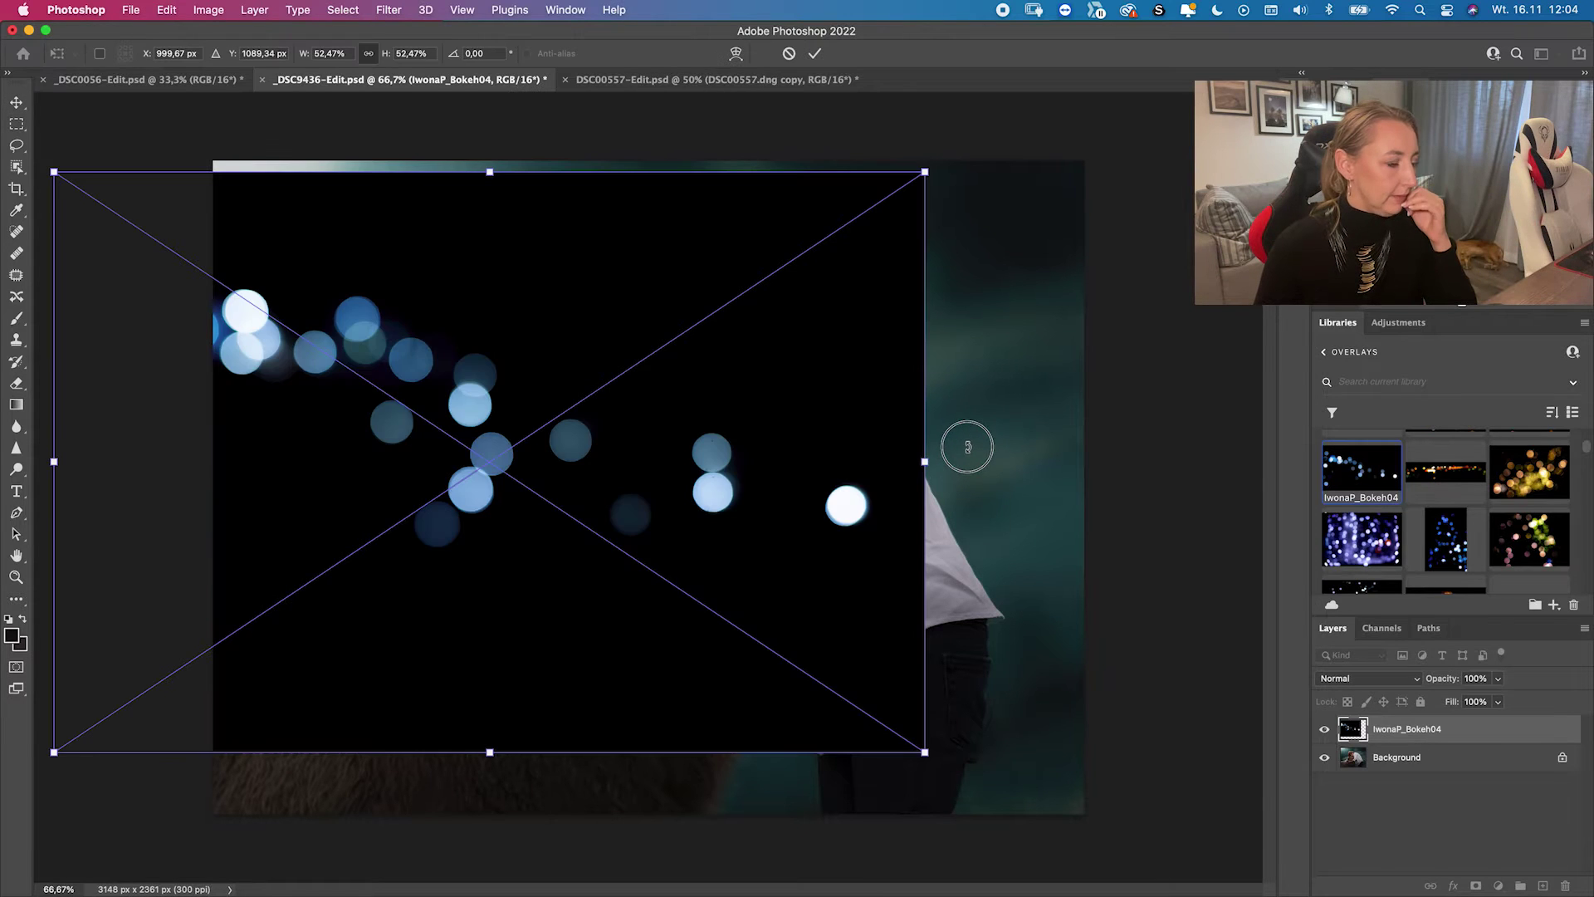
drag(960, 455, 930, 200)
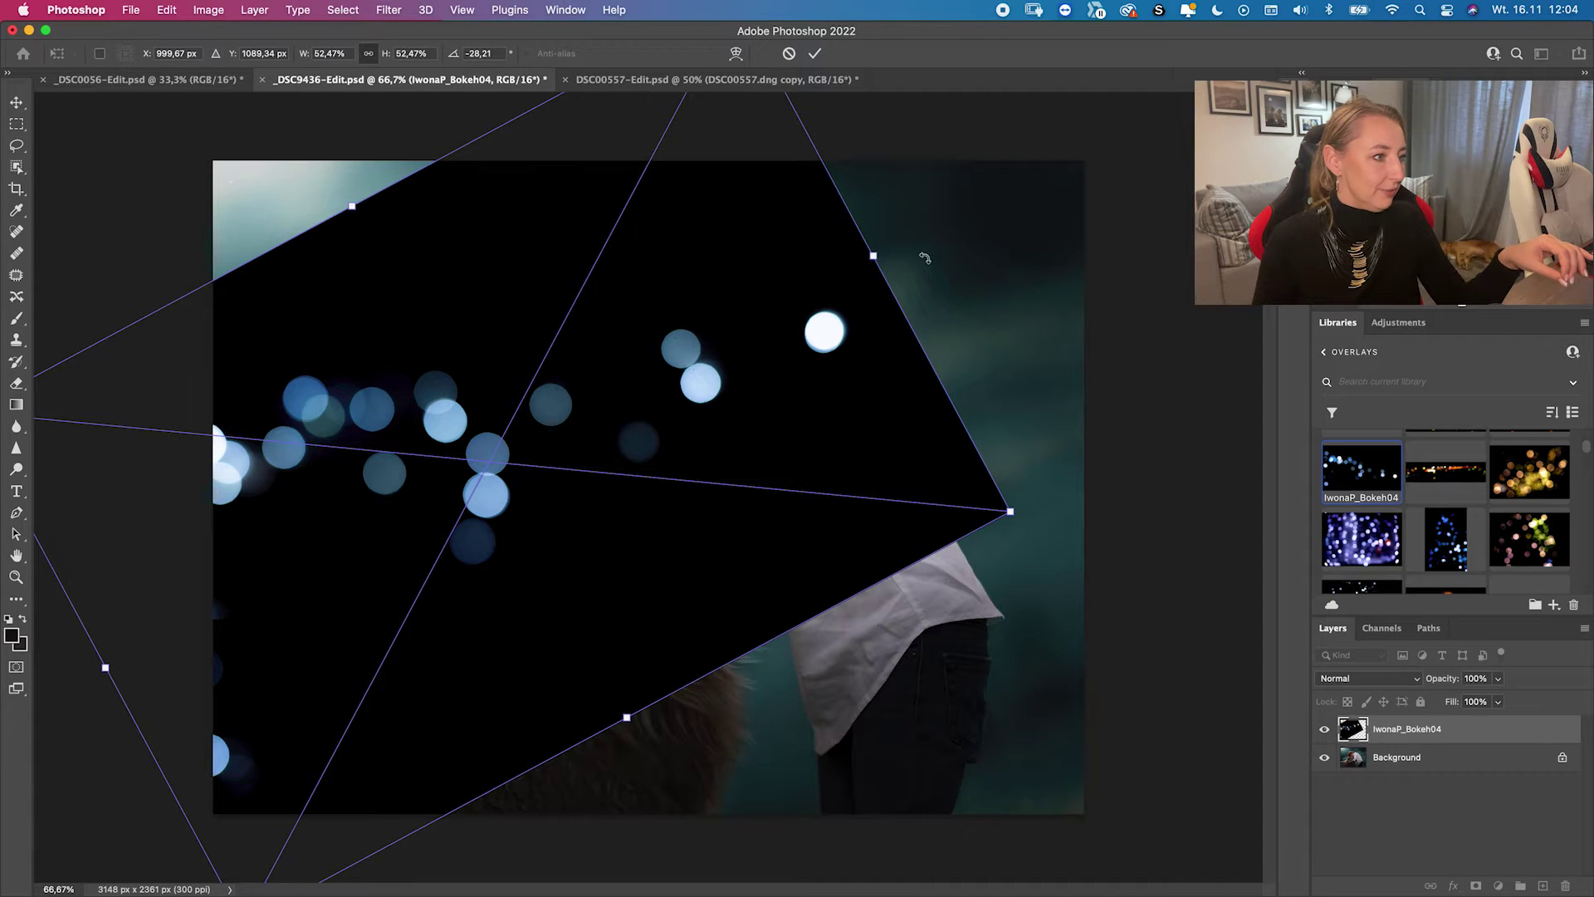
drag(919, 241, 911, 223)
drag(811, 327, 831, 306)
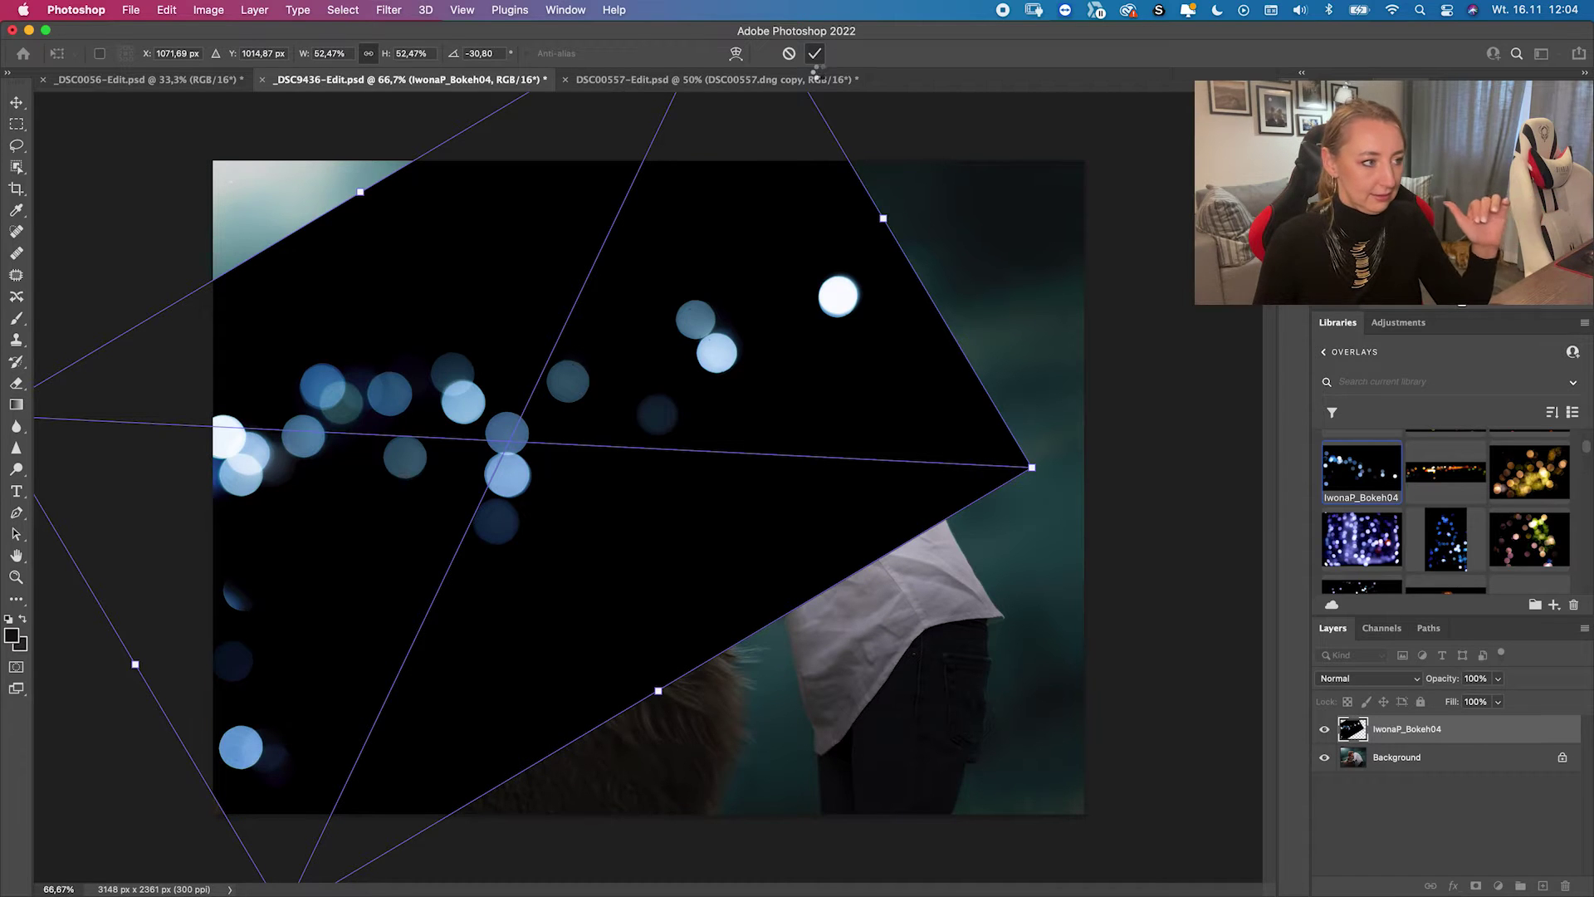
click(816, 57)
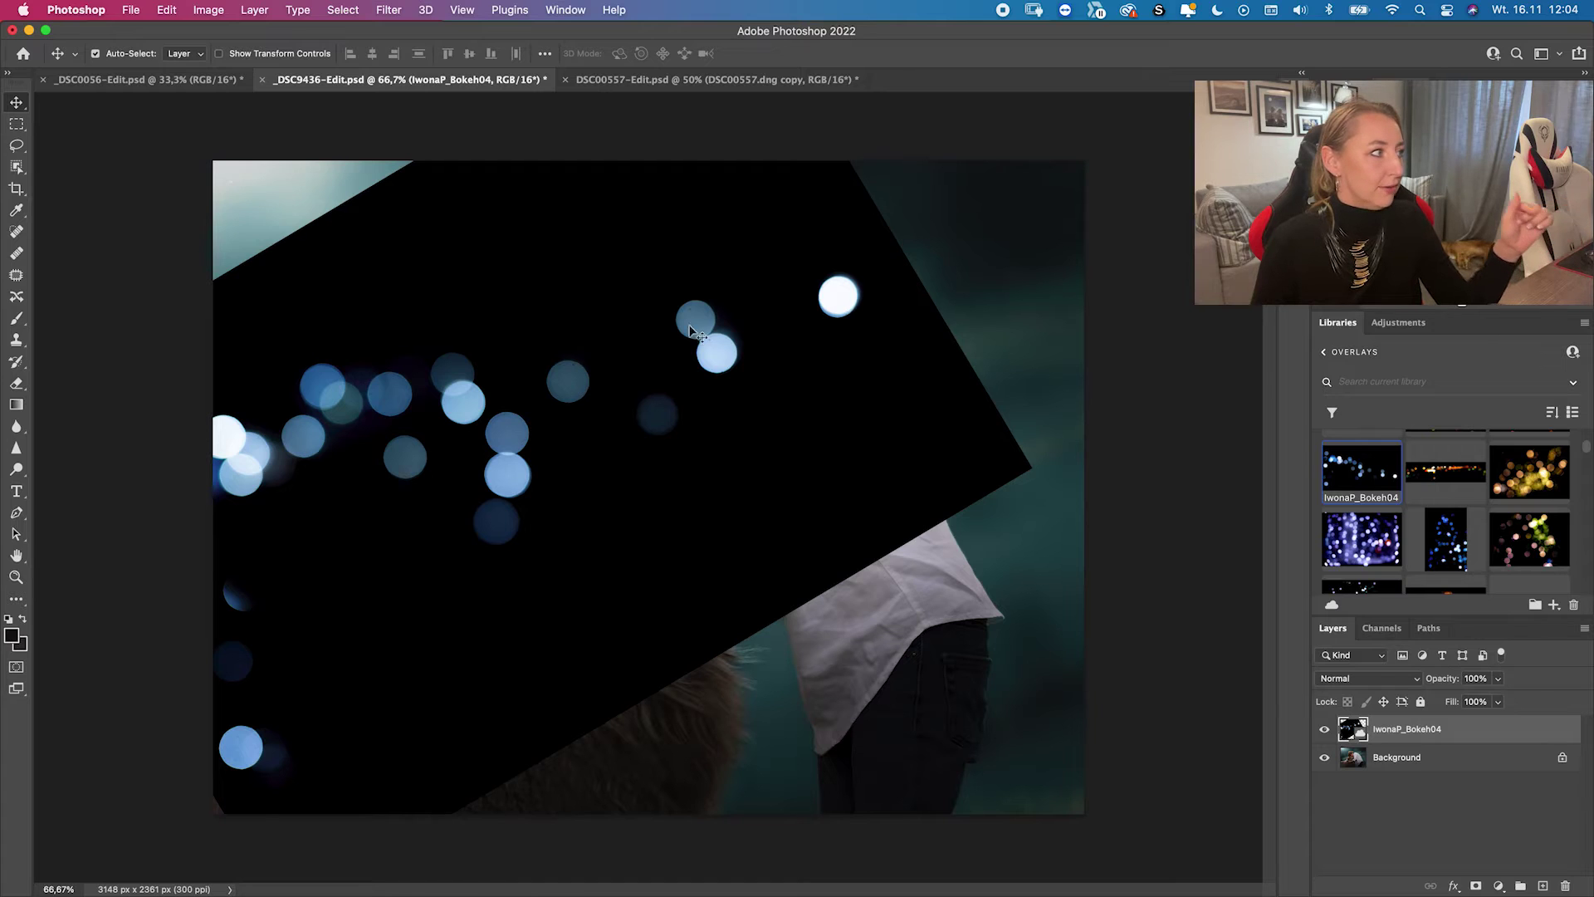
- Examine the available Transform options for the placed bokeh layer
click(167, 10)
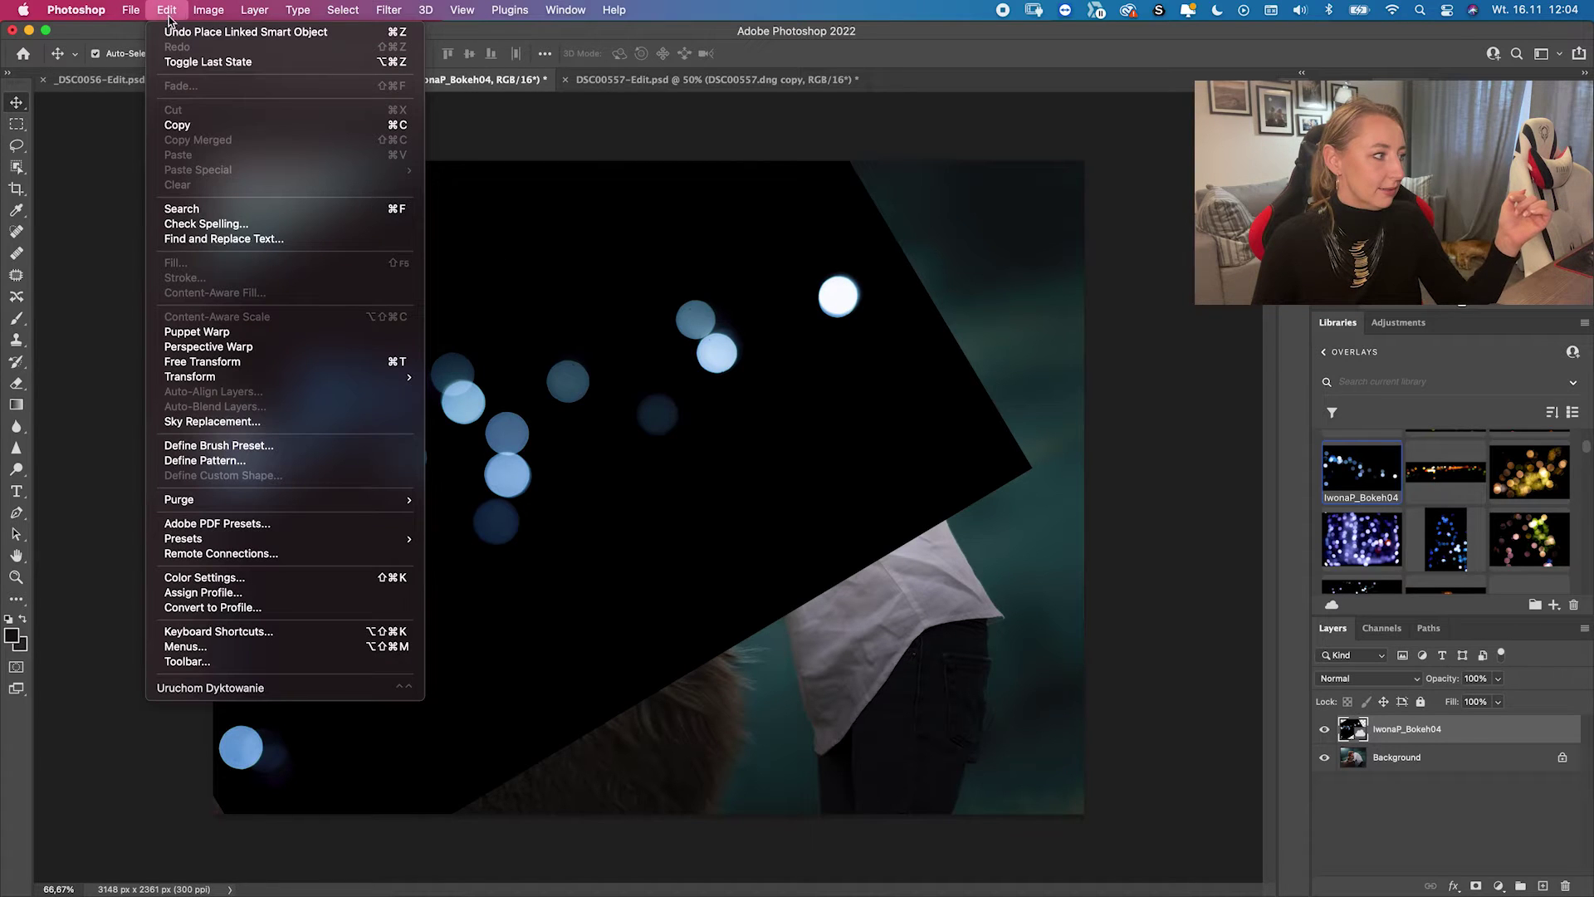
mouse_move(268, 387)
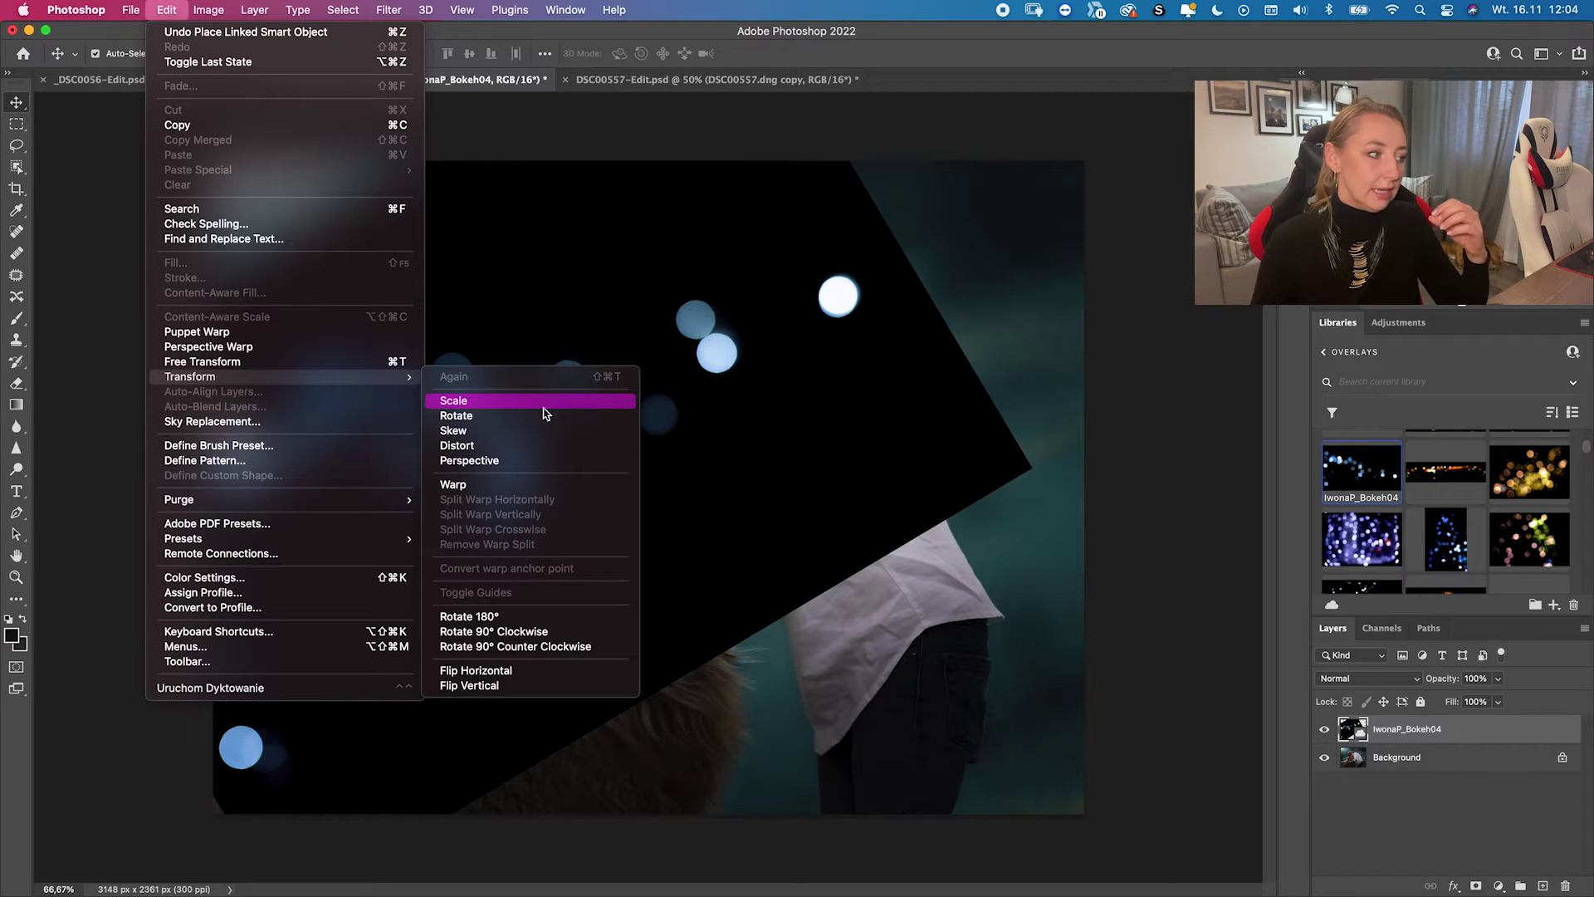
click(1004, 352)
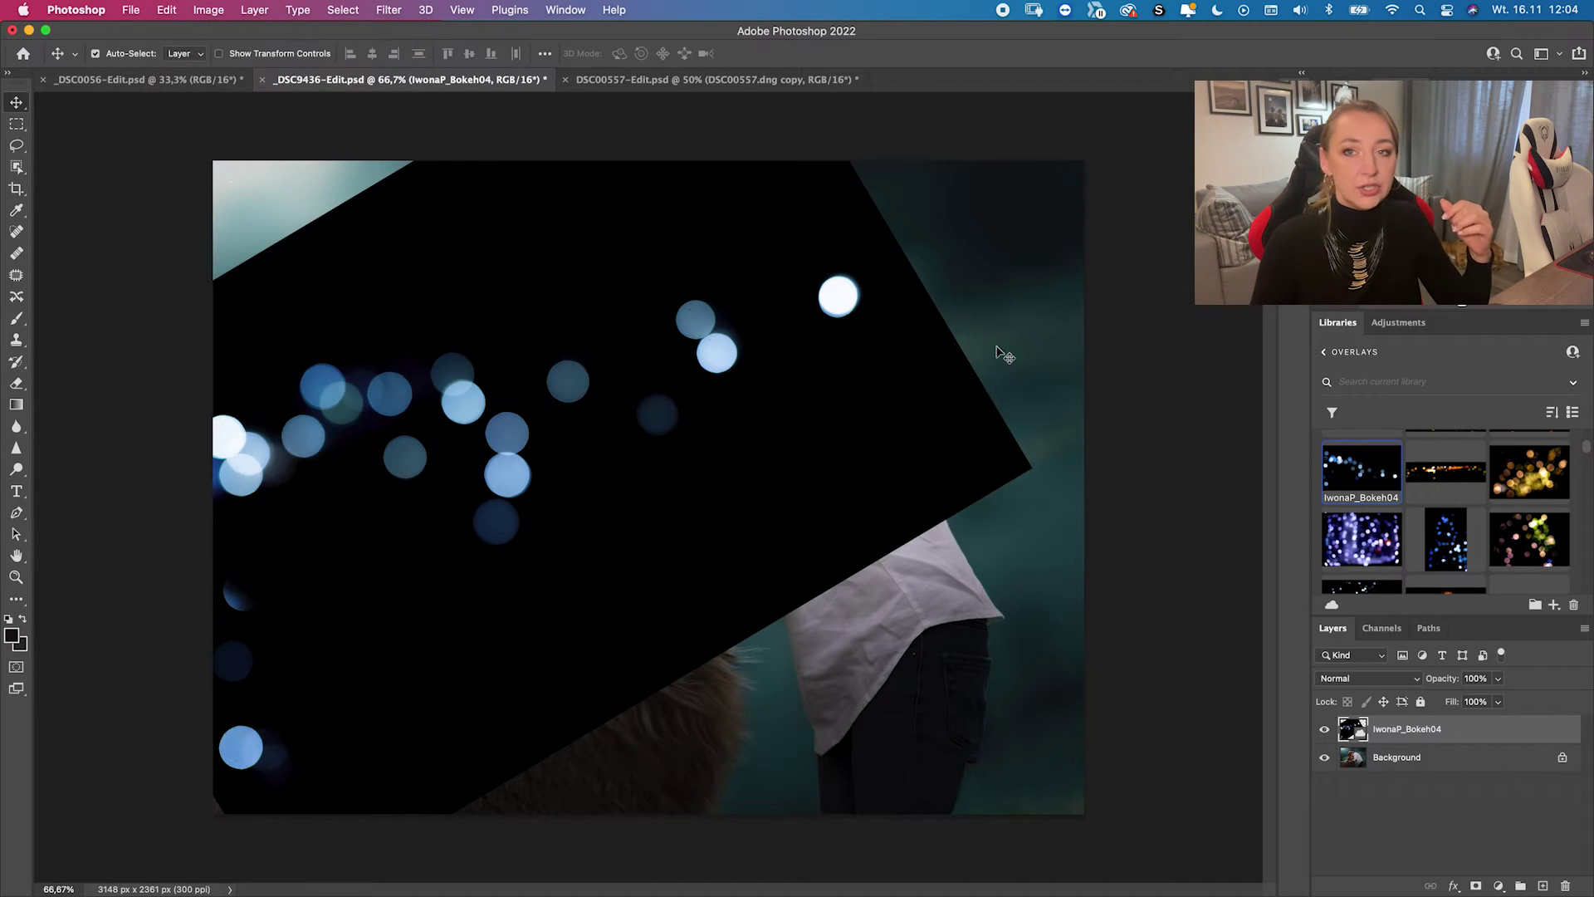
click(1056, 328)
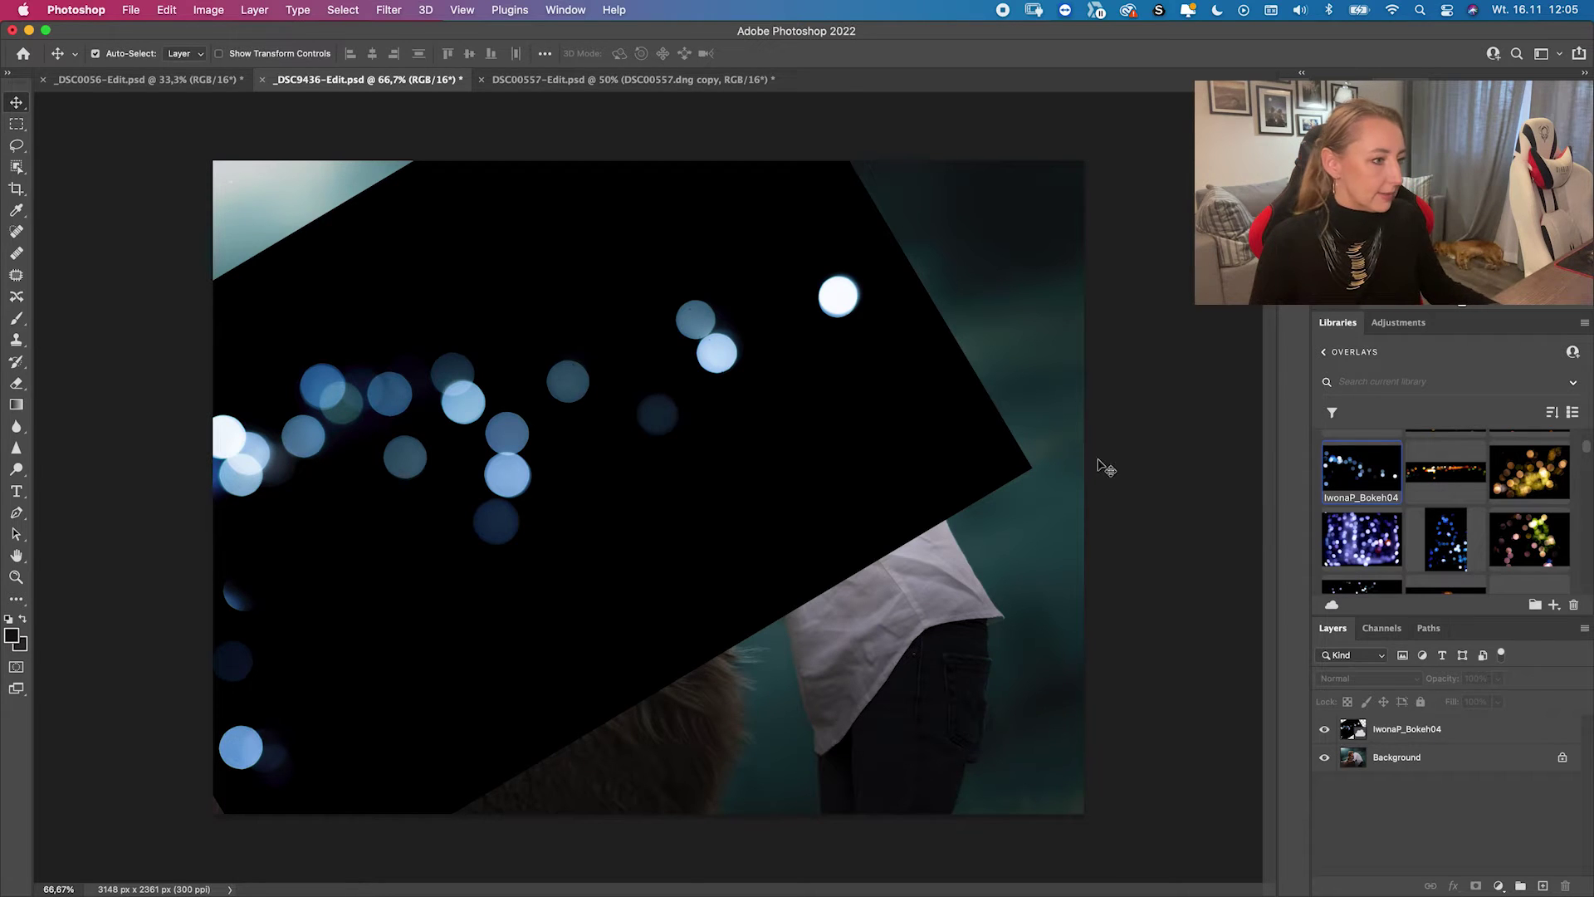
- Rotate the bokeh overlay further counterclockwise with Free Transform and set its blend mode to Screen
click(992, 450)
key(super+t)
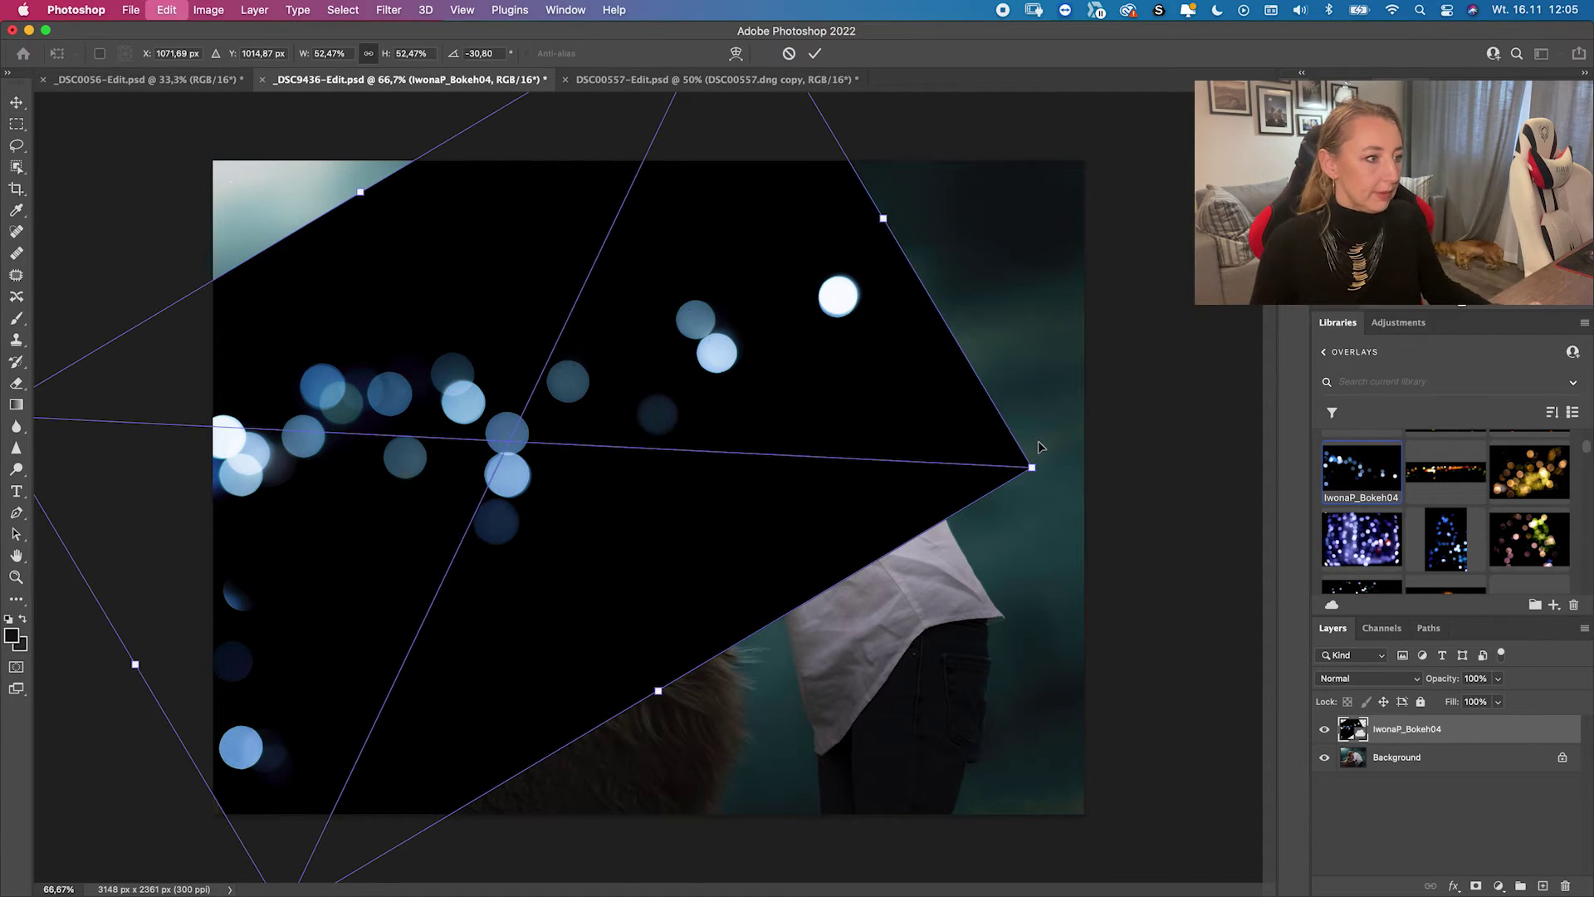
drag(1047, 453, 885, 326)
click(818, 55)
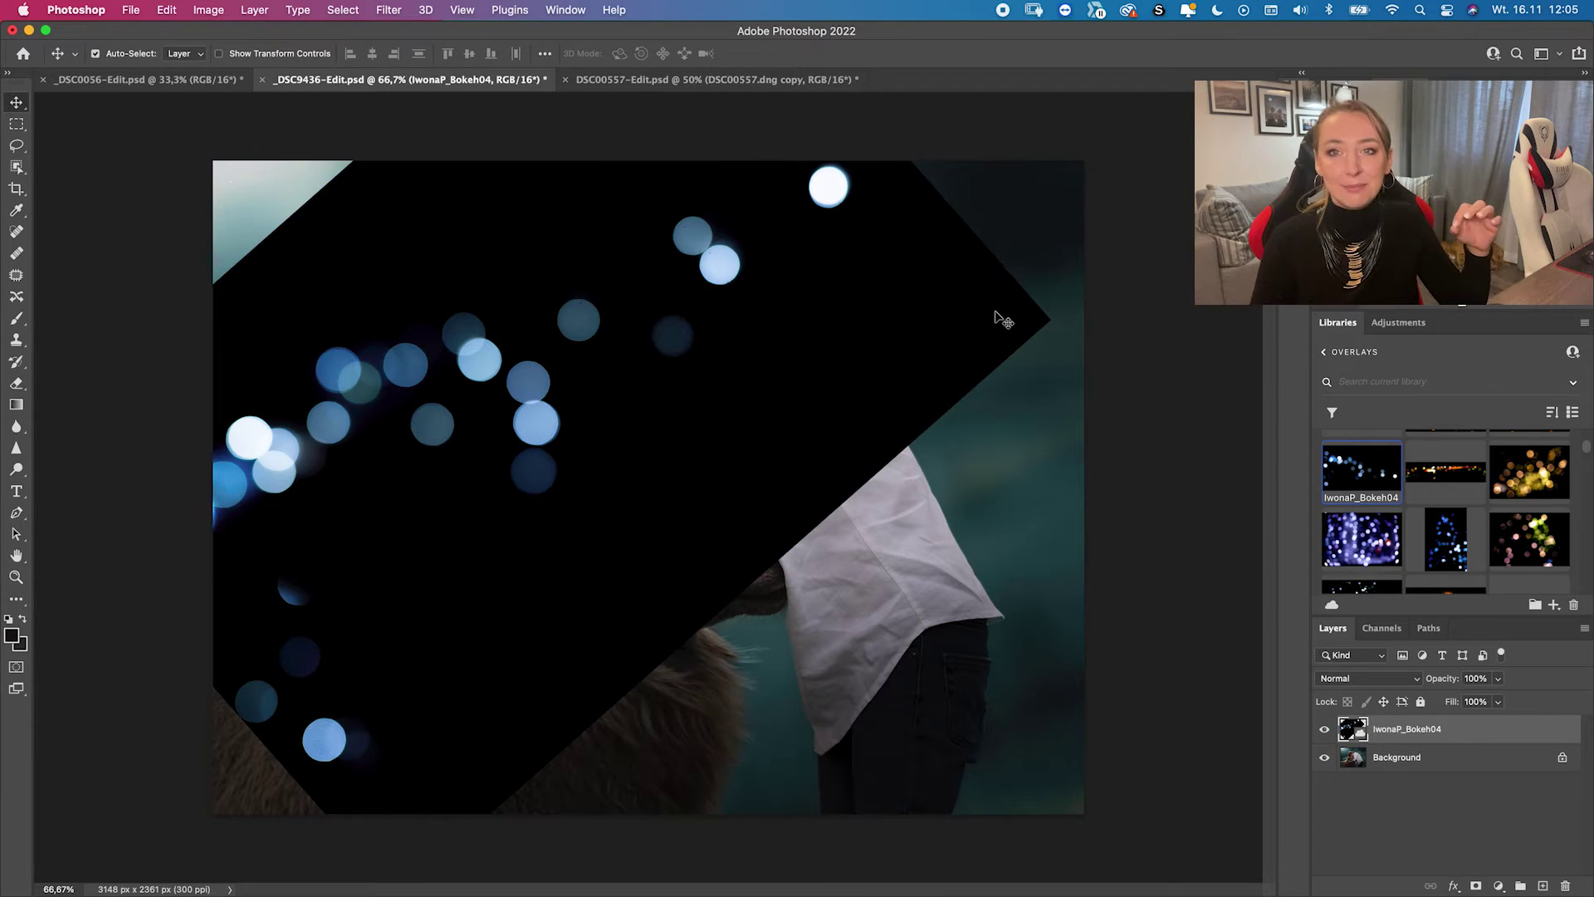
click(1355, 679)
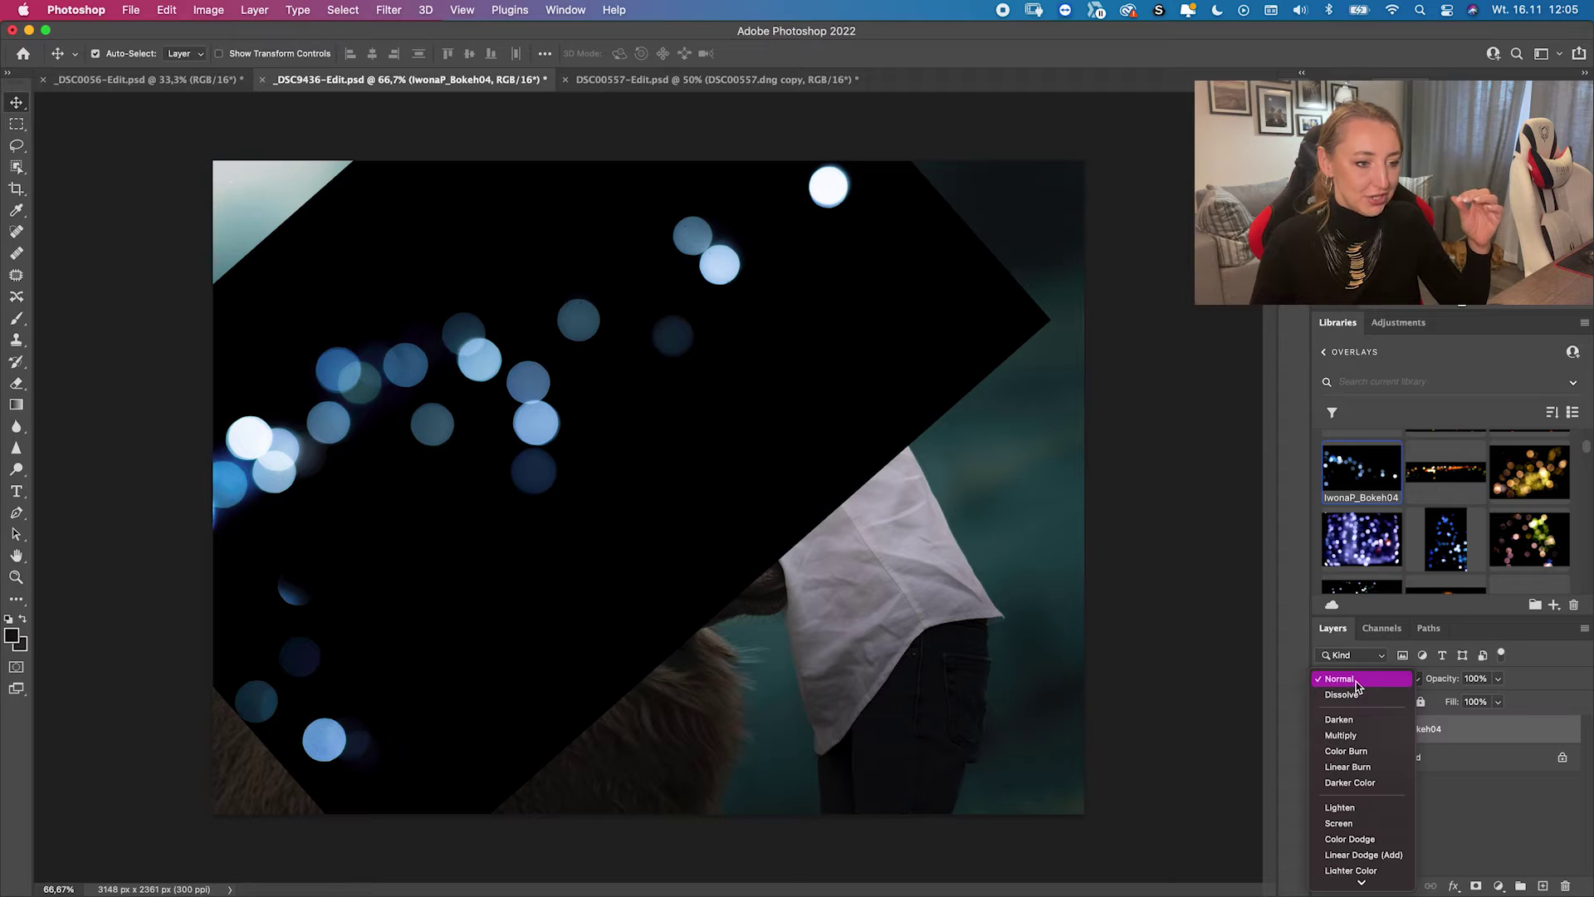
click(1352, 825)
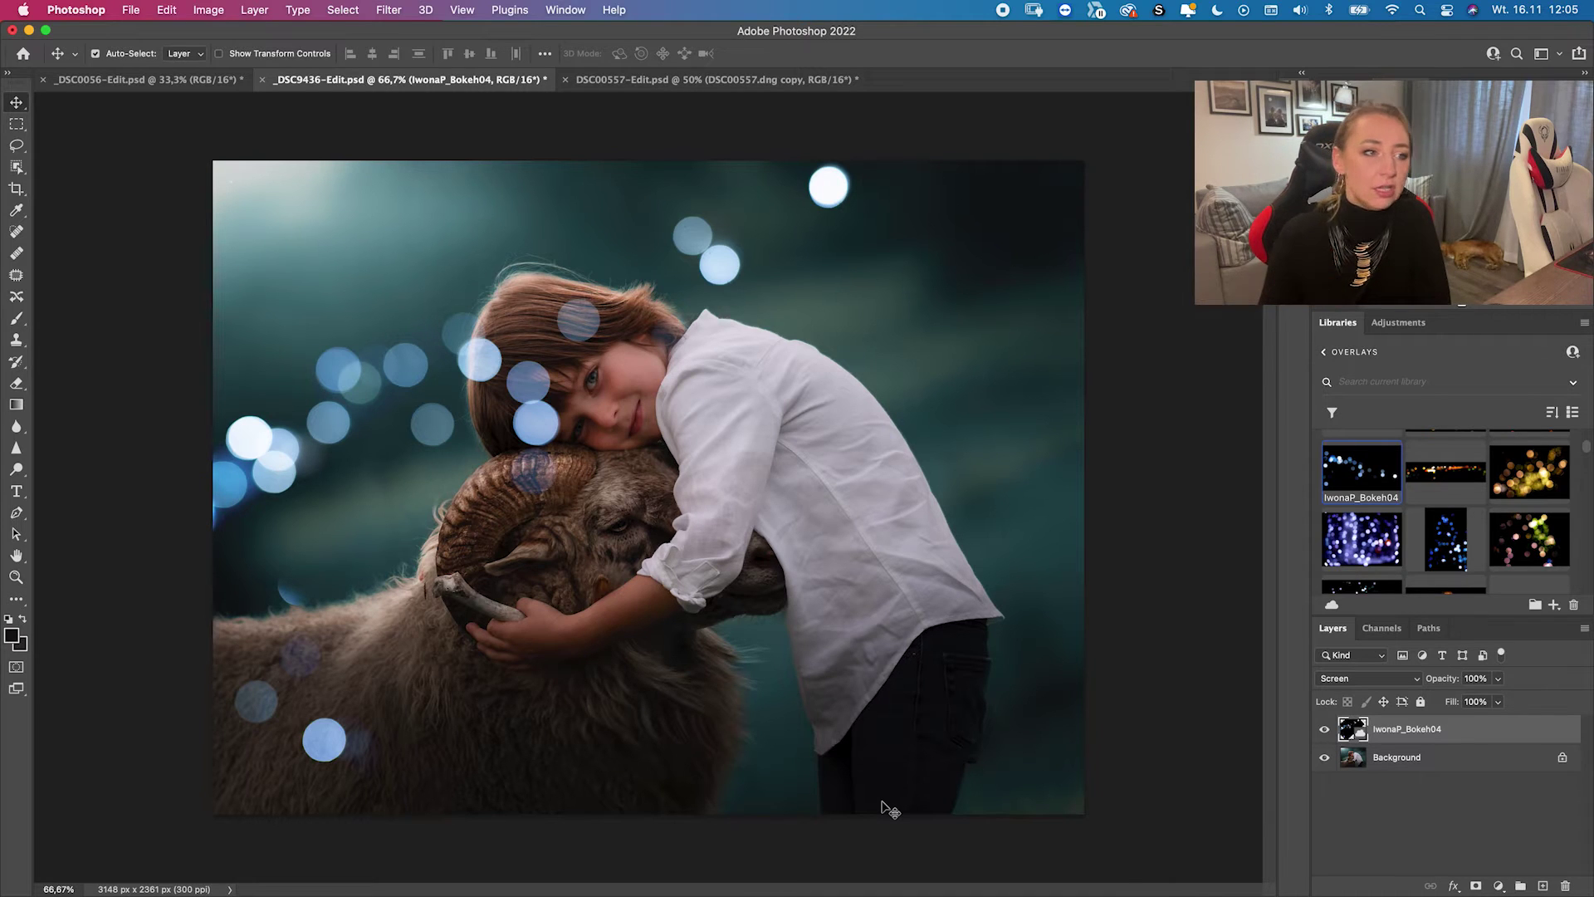
- Add a Hue/Saturation adjustment layer above the bokeh overlay and clip it to that layer
click(1498, 886)
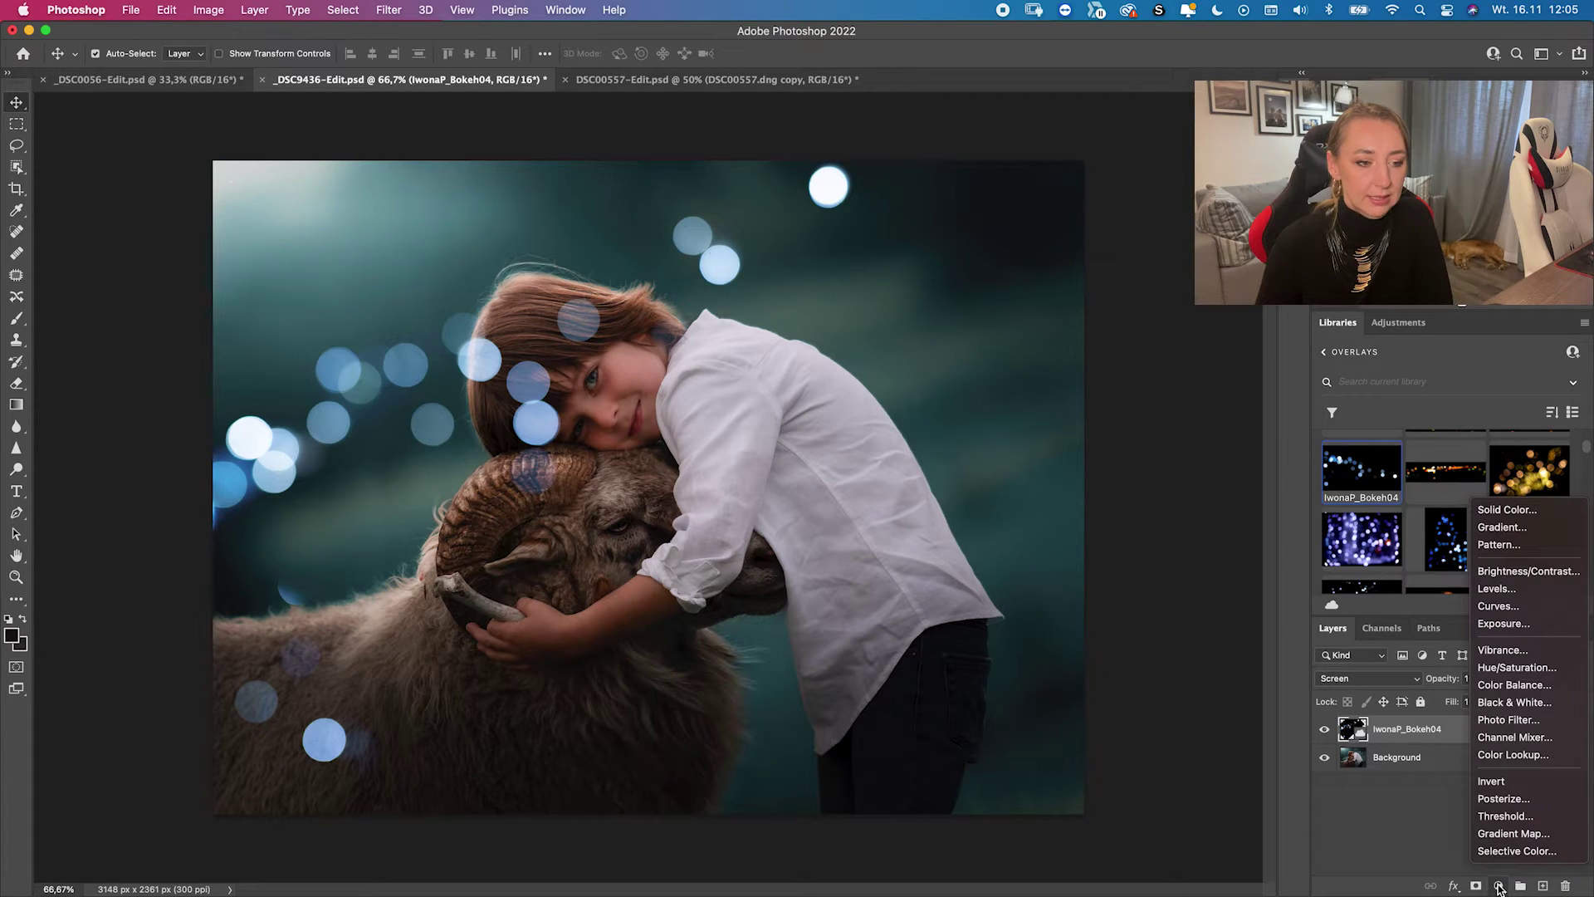
click(1516, 671)
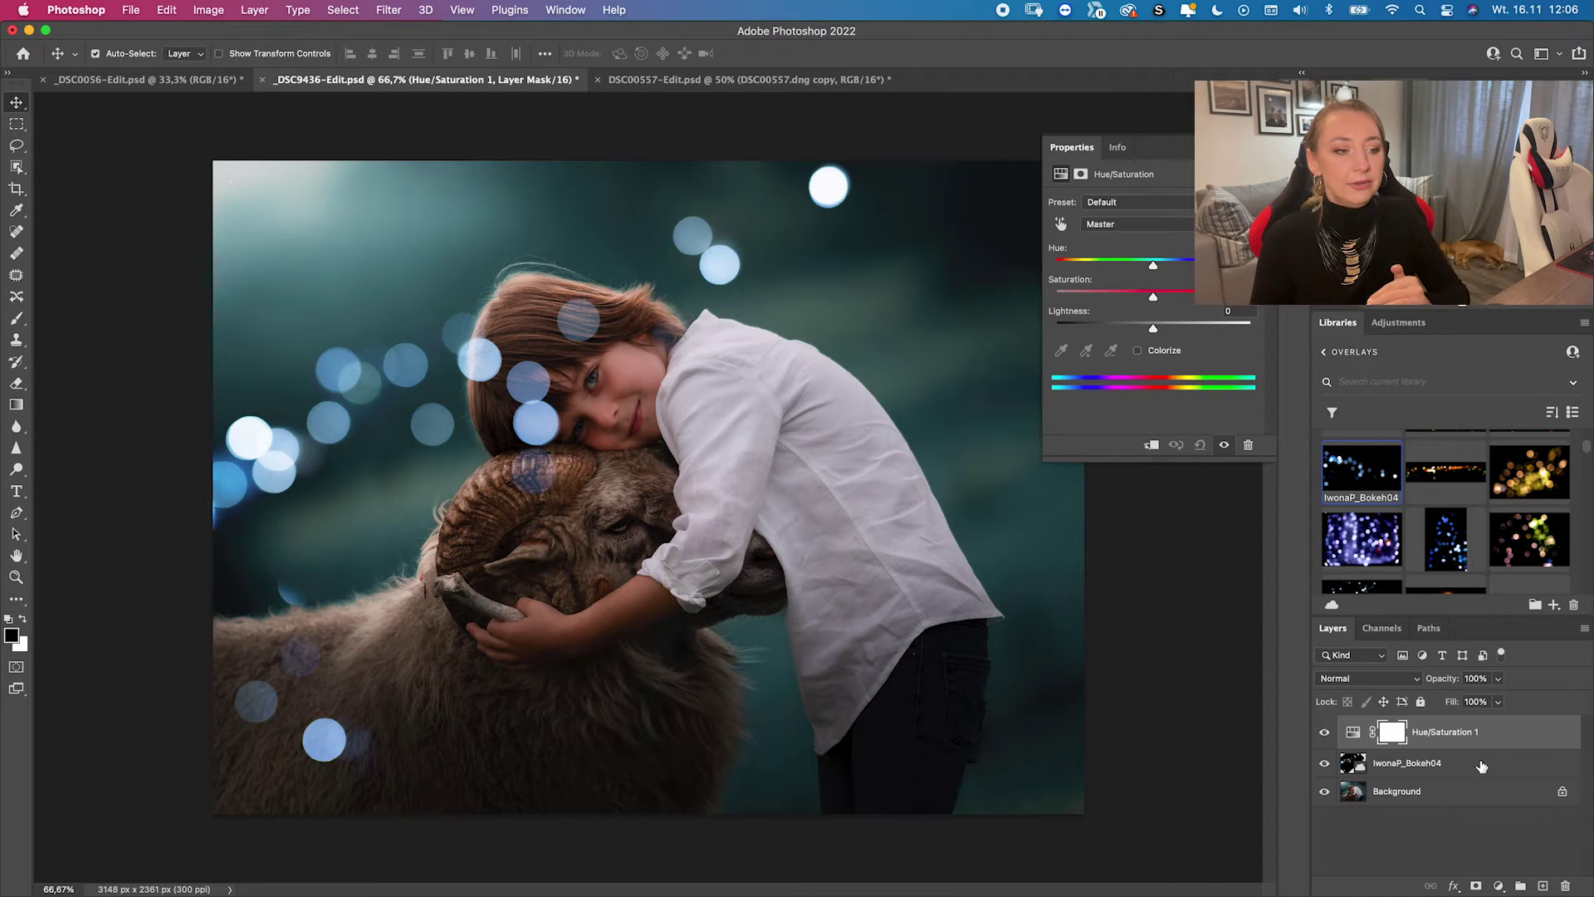
click(1151, 446)
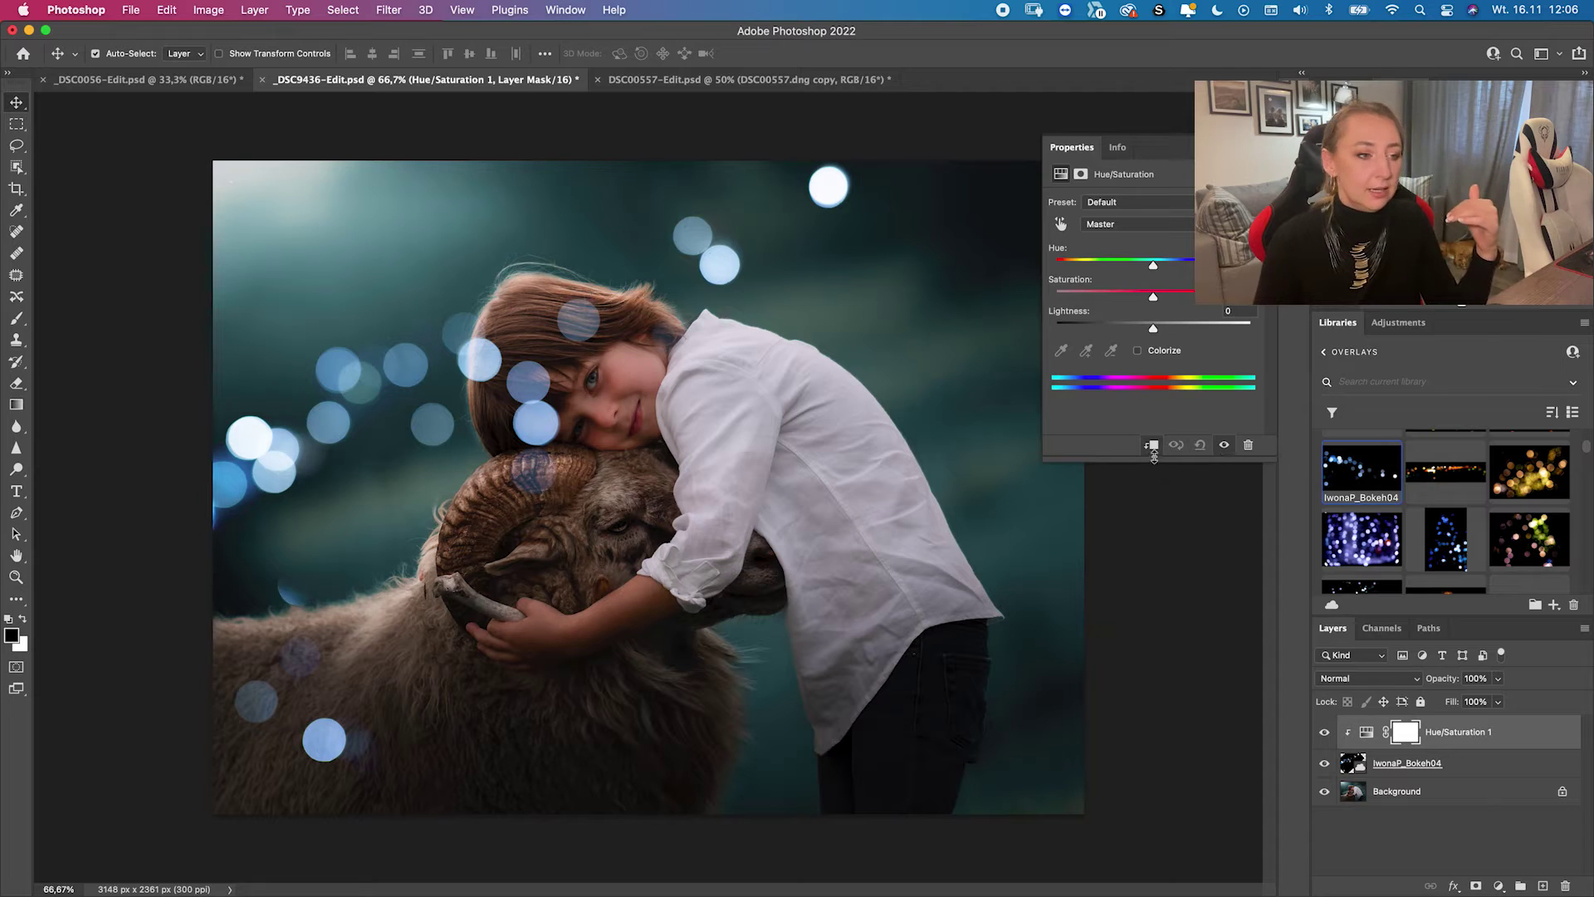
- Shift the hue, reduce the saturation and set the lightness to -14 in the Hue/Saturation adjustment clipped to the bokeh overlay
drag(1119, 270, 1193, 328)
click(1129, 298)
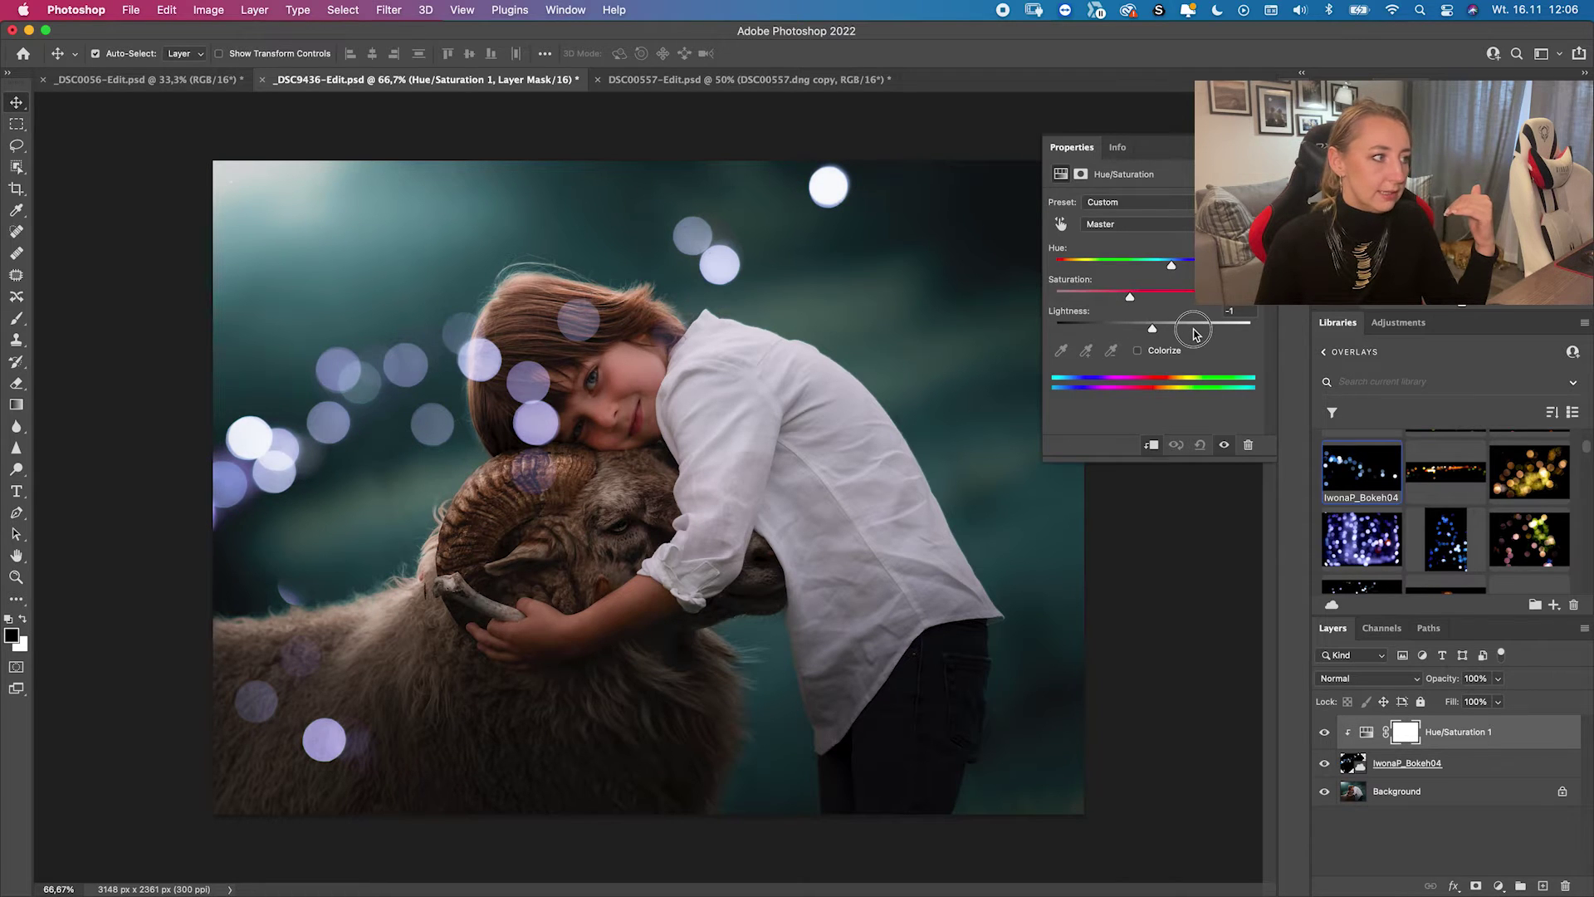
click(1118, 329)
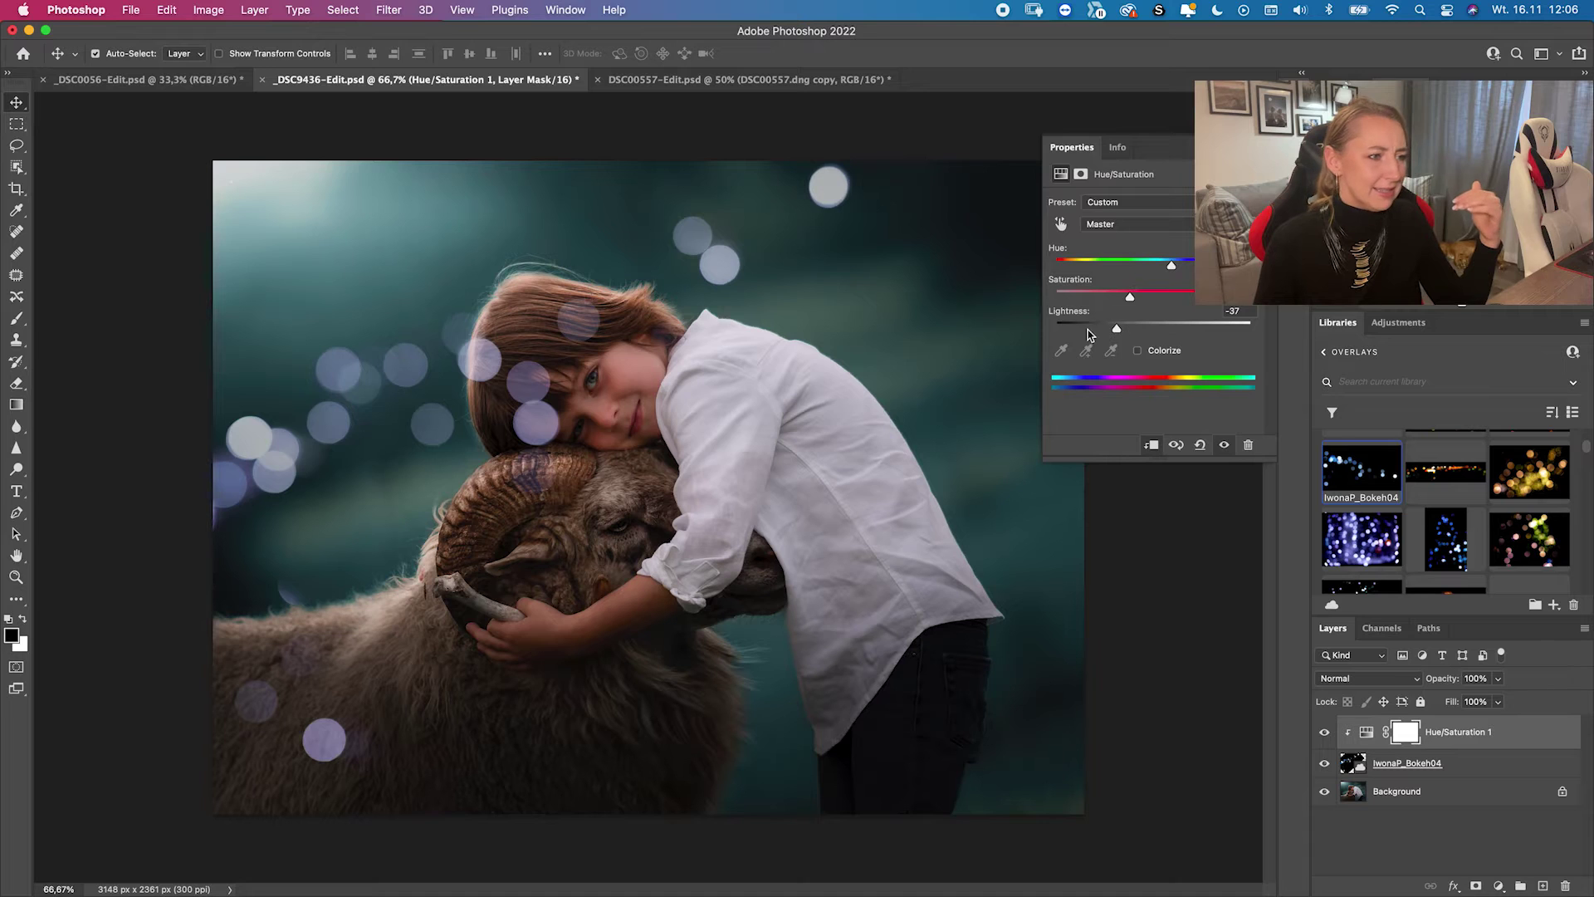
click(1140, 330)
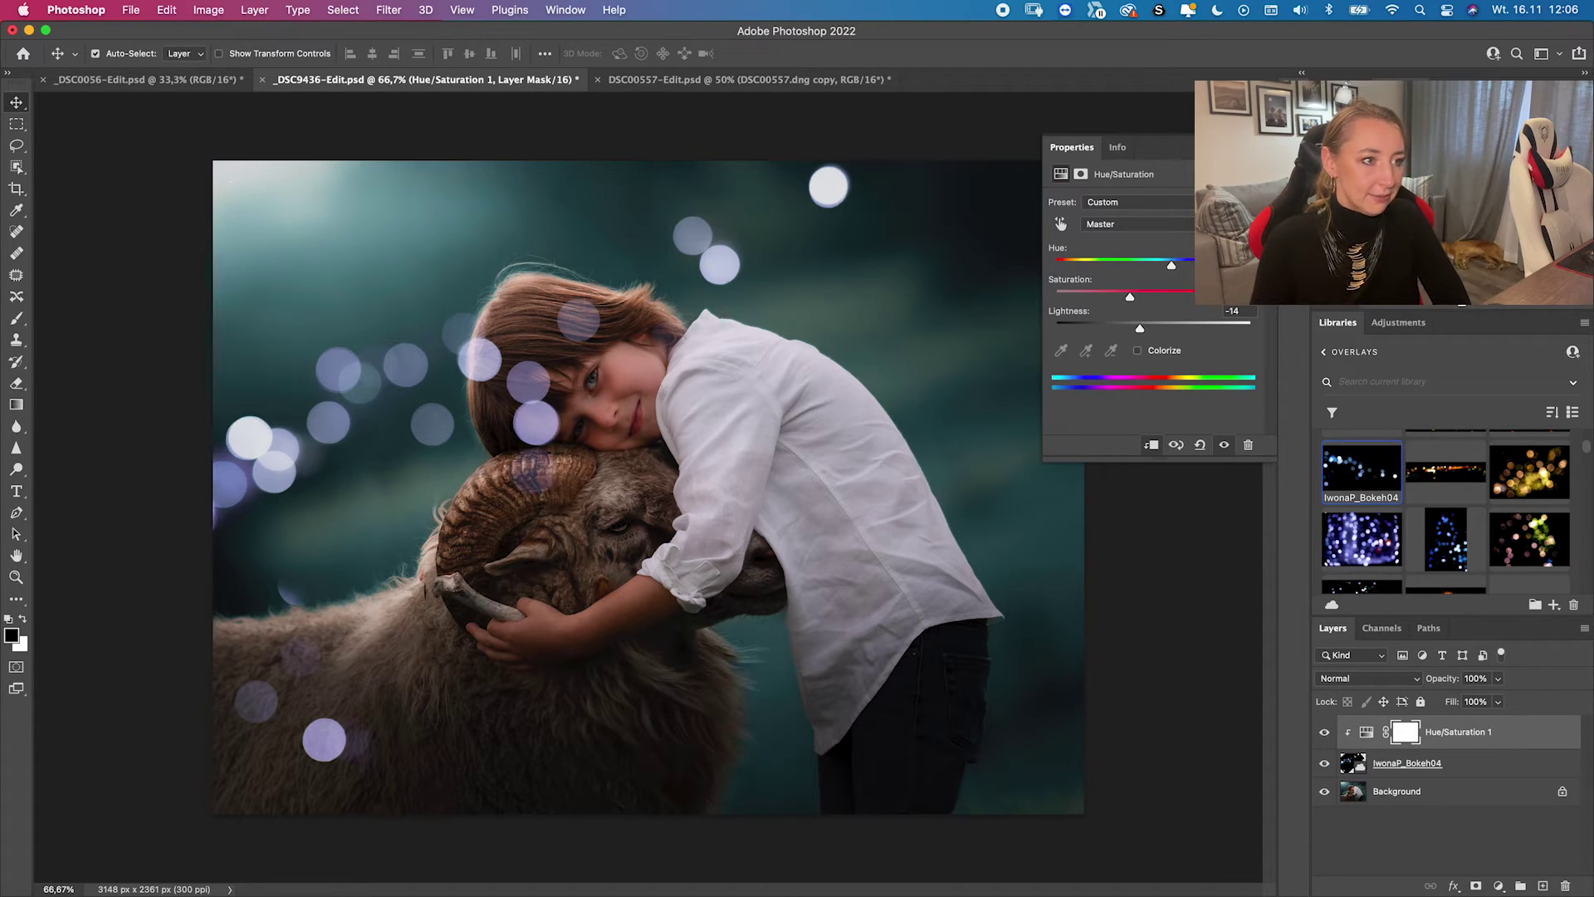
- Delete the Hue/Saturation adjustment layer above the bokeh overlay
click(1372, 415)
drag(1552, 739, 1564, 885)
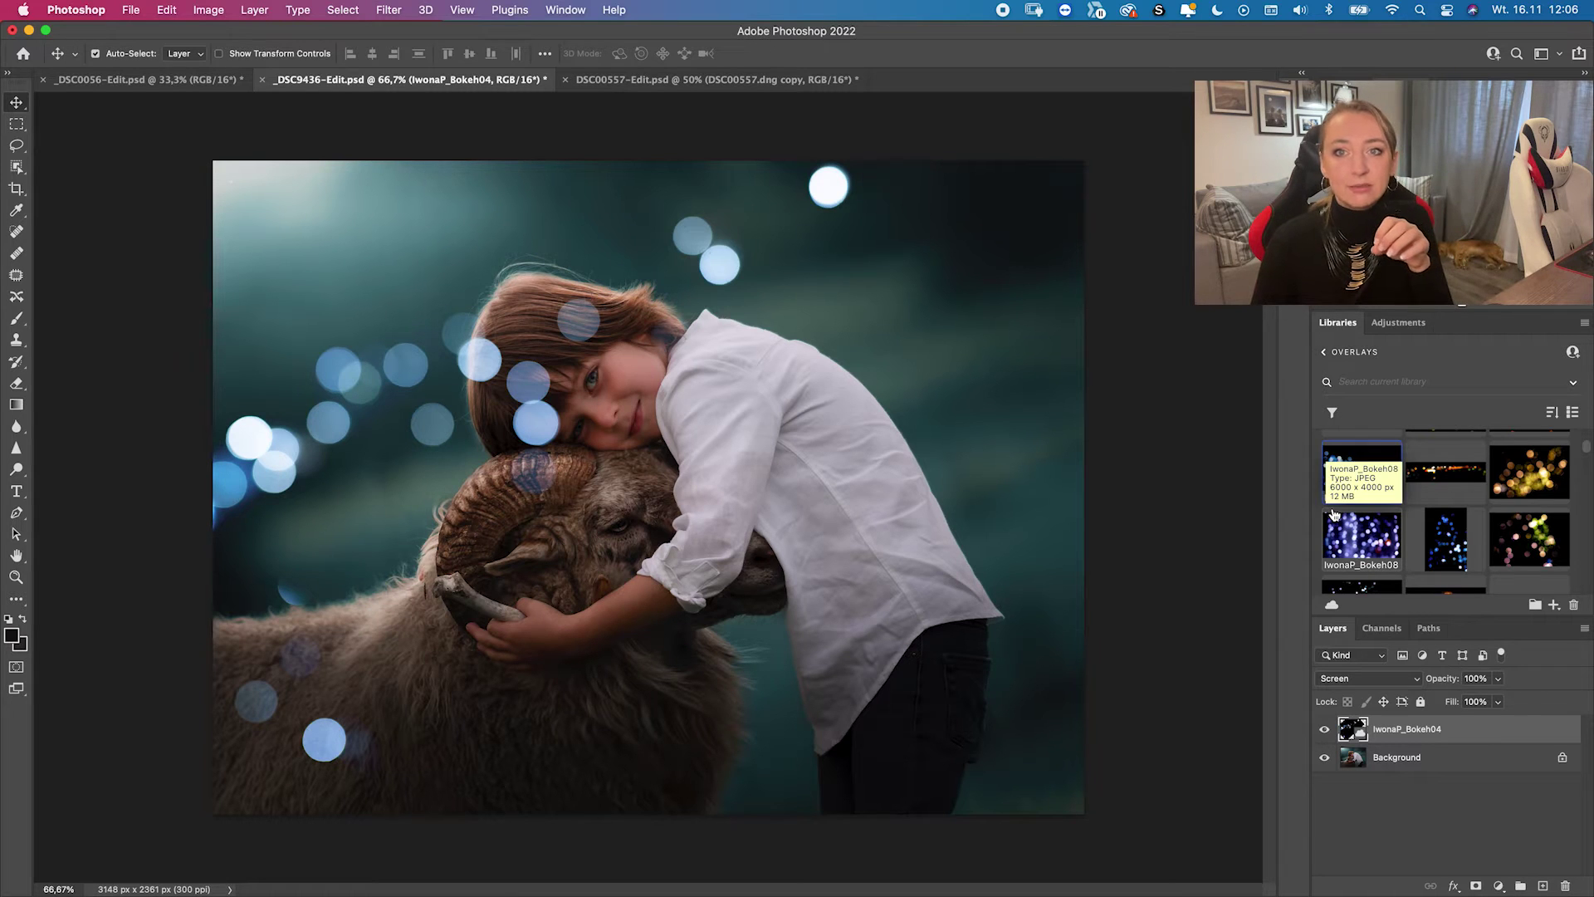
right_click(1486, 725)
key(Escape)
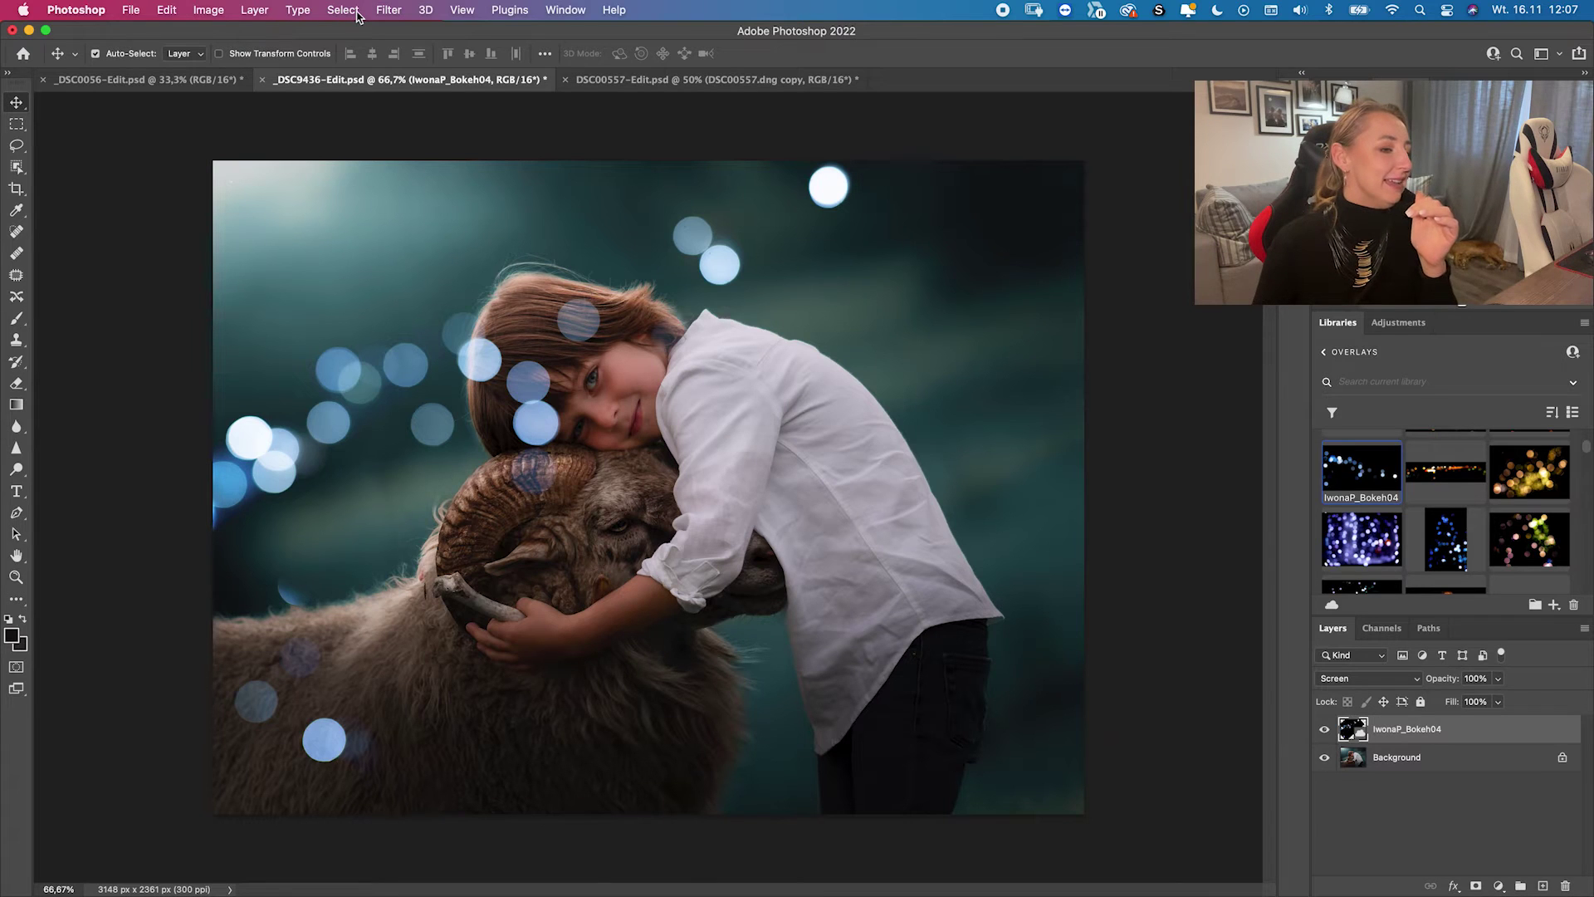
- Apply a Hue/Saturation adjustment directly to the bokeh smart object with the hue set to -29
click(201, 11)
mouse_move(237, 56)
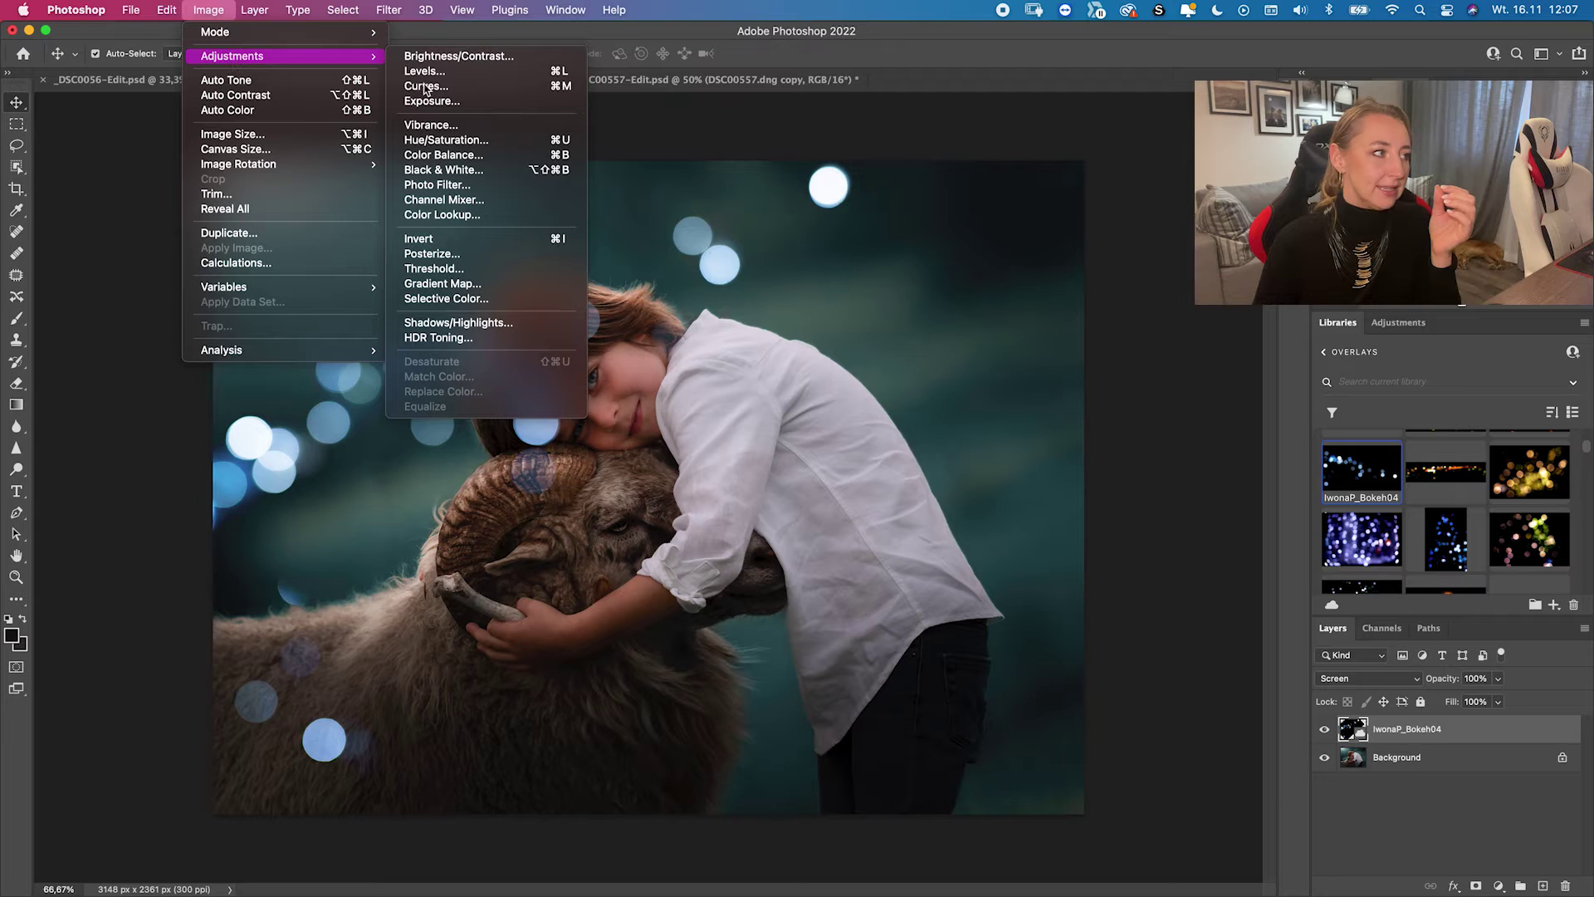
click(457, 141)
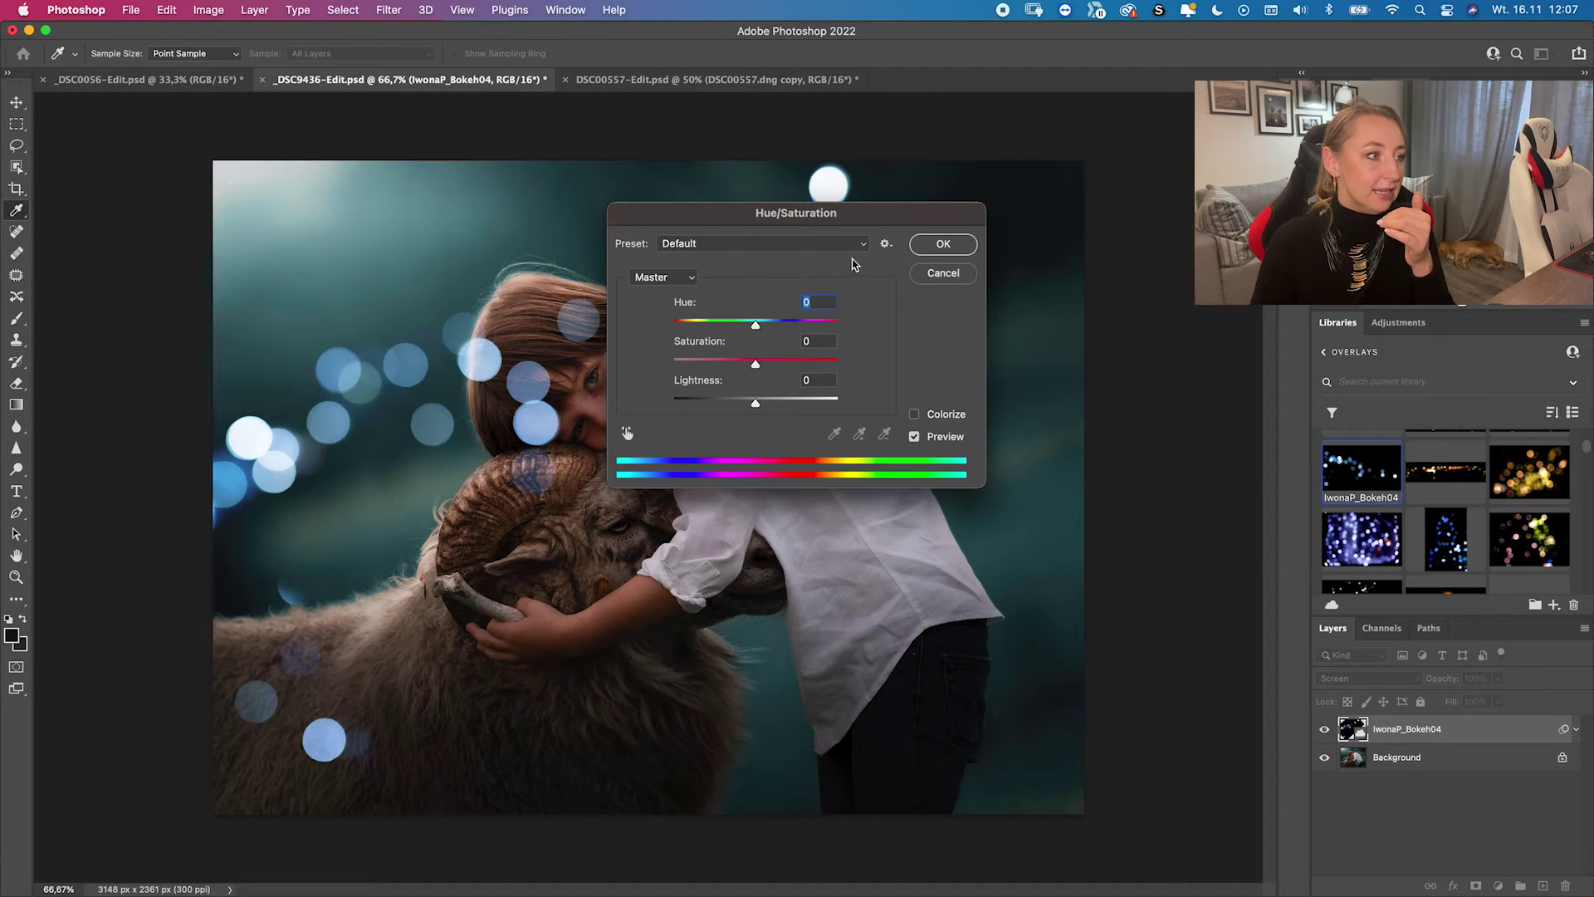
drag(754, 324, 735, 329)
click(928, 246)
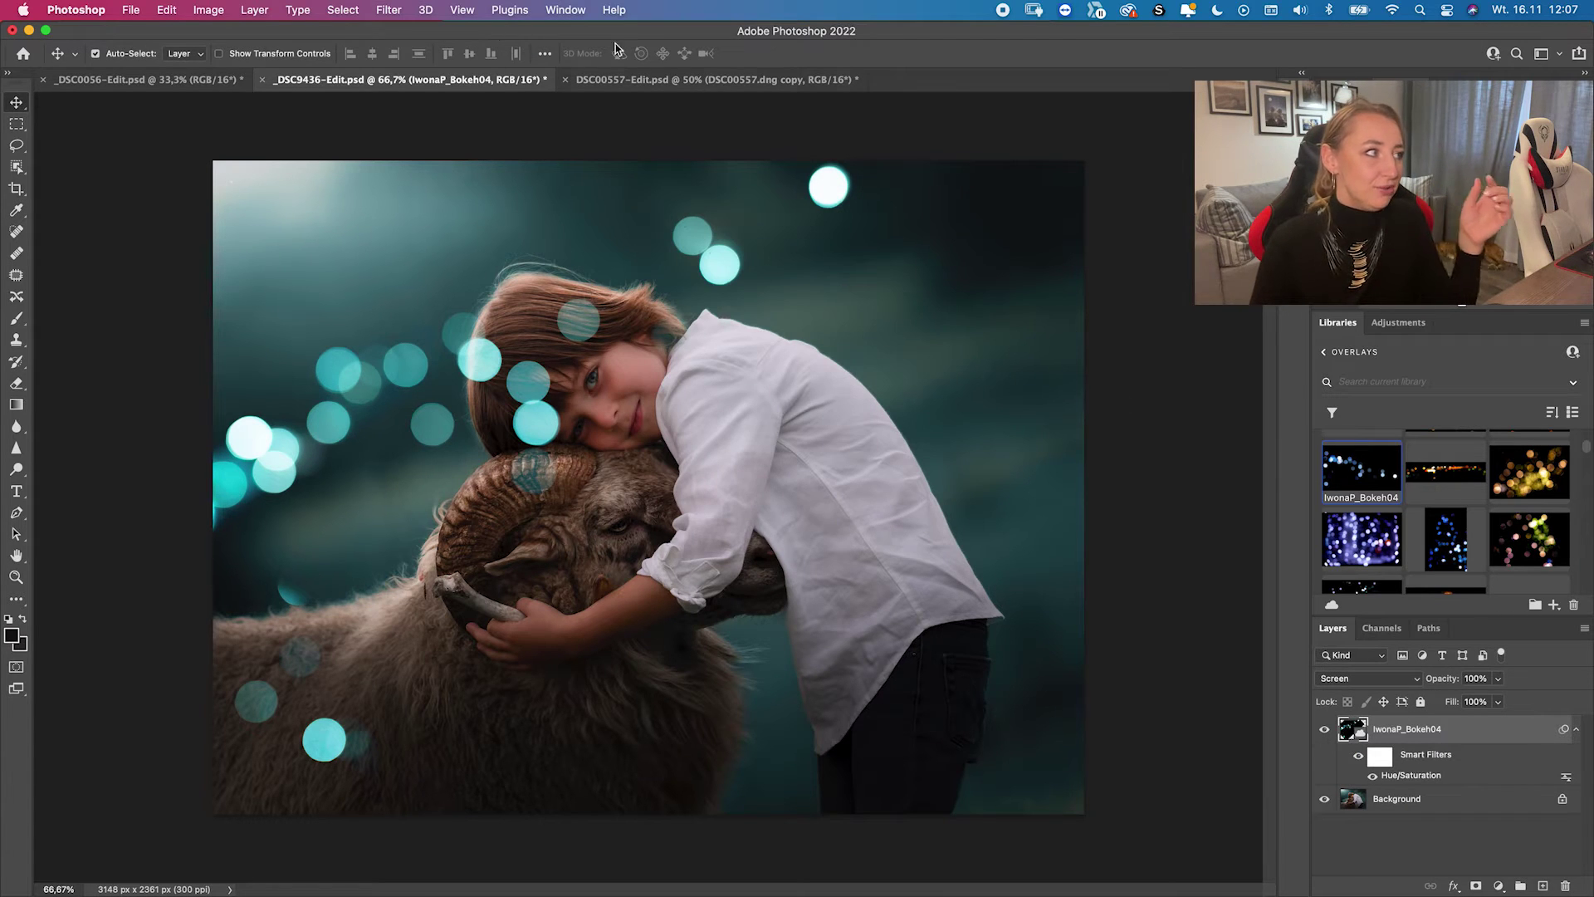
click(210, 10)
mouse_move(229, 57)
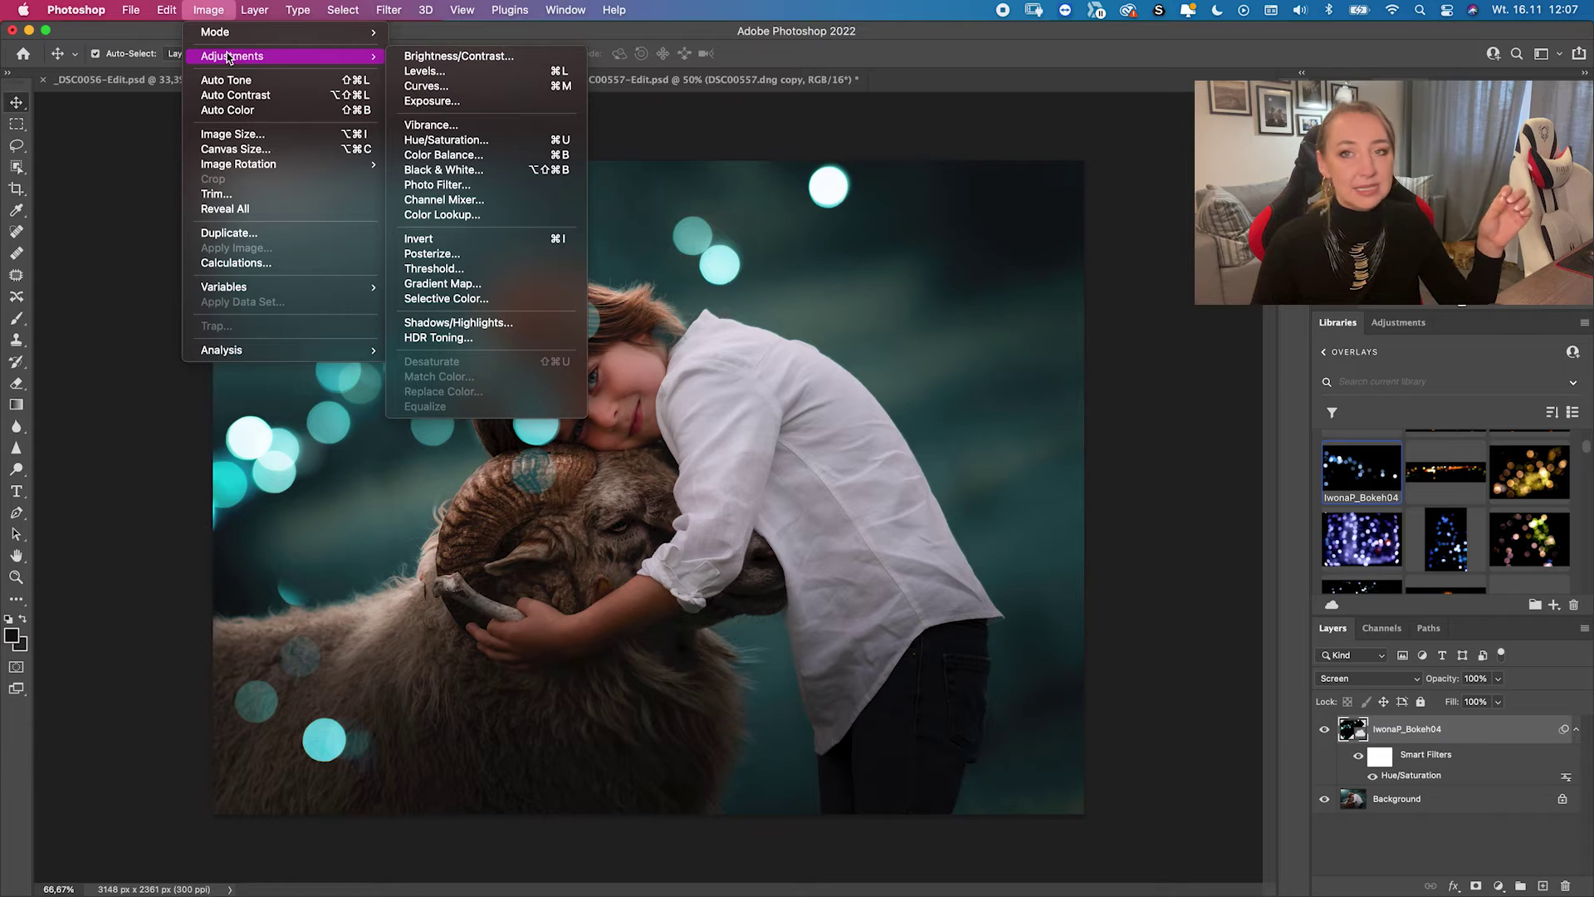
click(1125, 386)
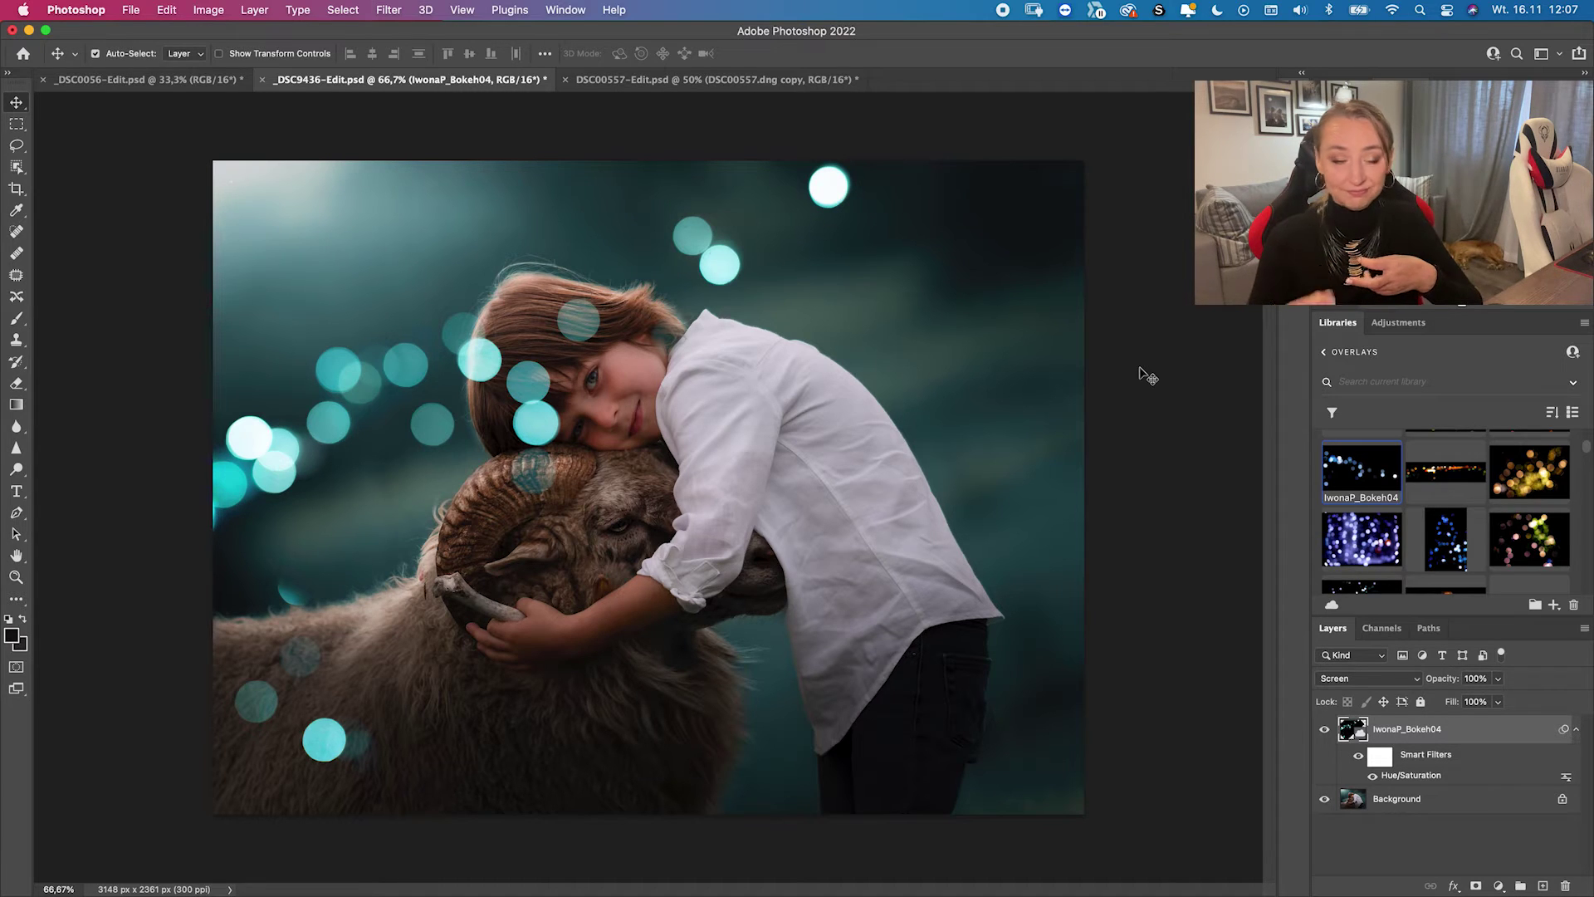
- Reopen the bokeh layer's Hue/Saturation smart filter and shift the hue back towards blue
double_click(1404, 779)
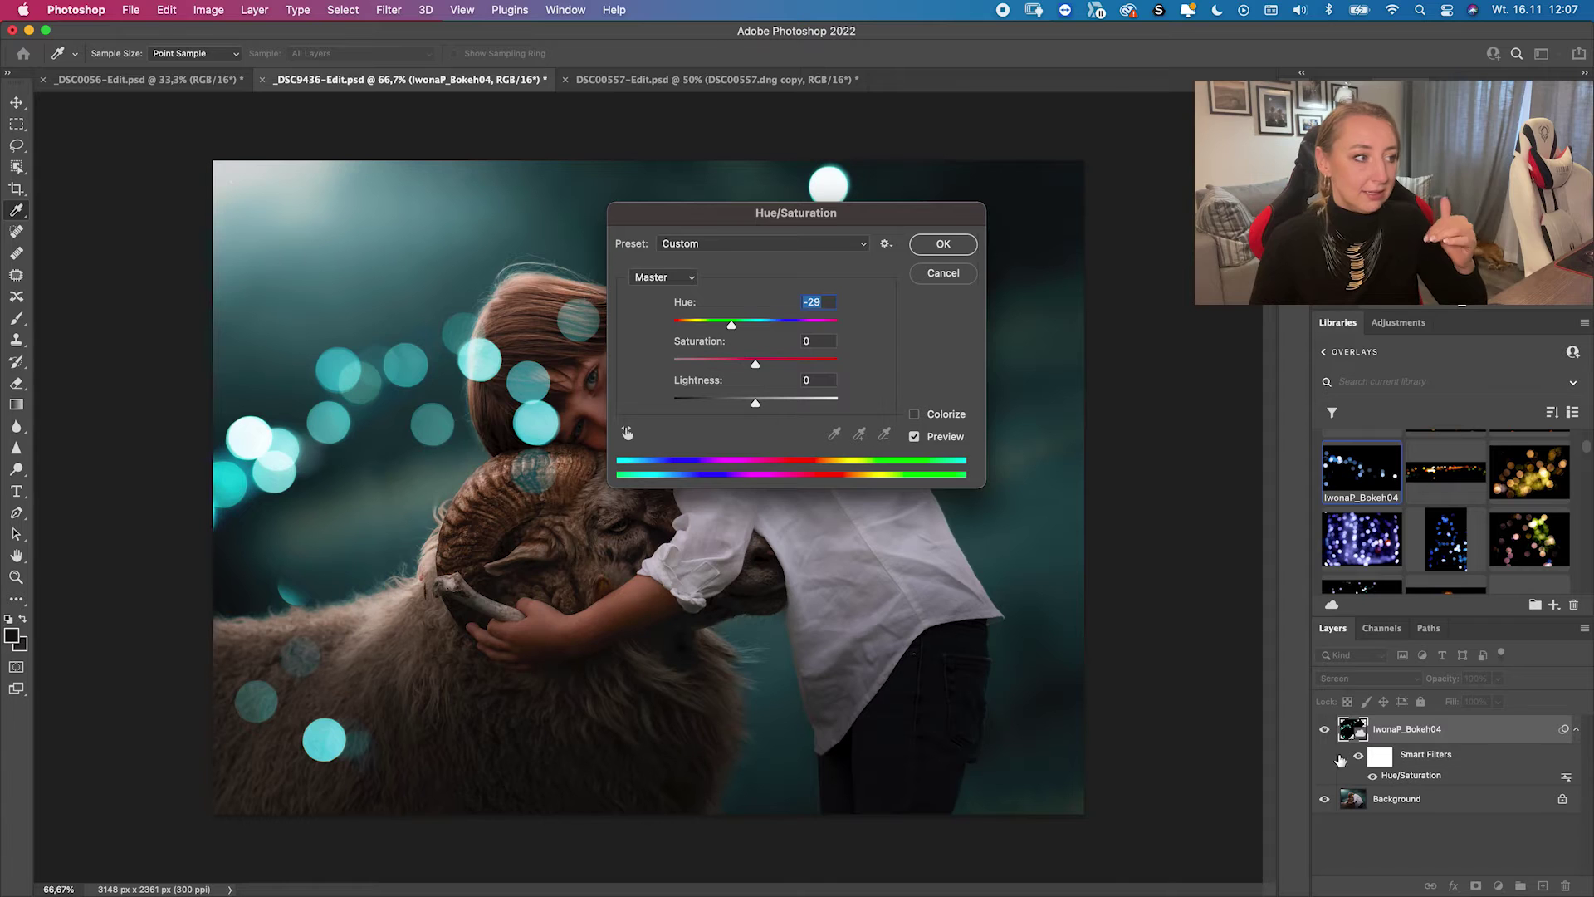
drag(731, 324, 759, 324)
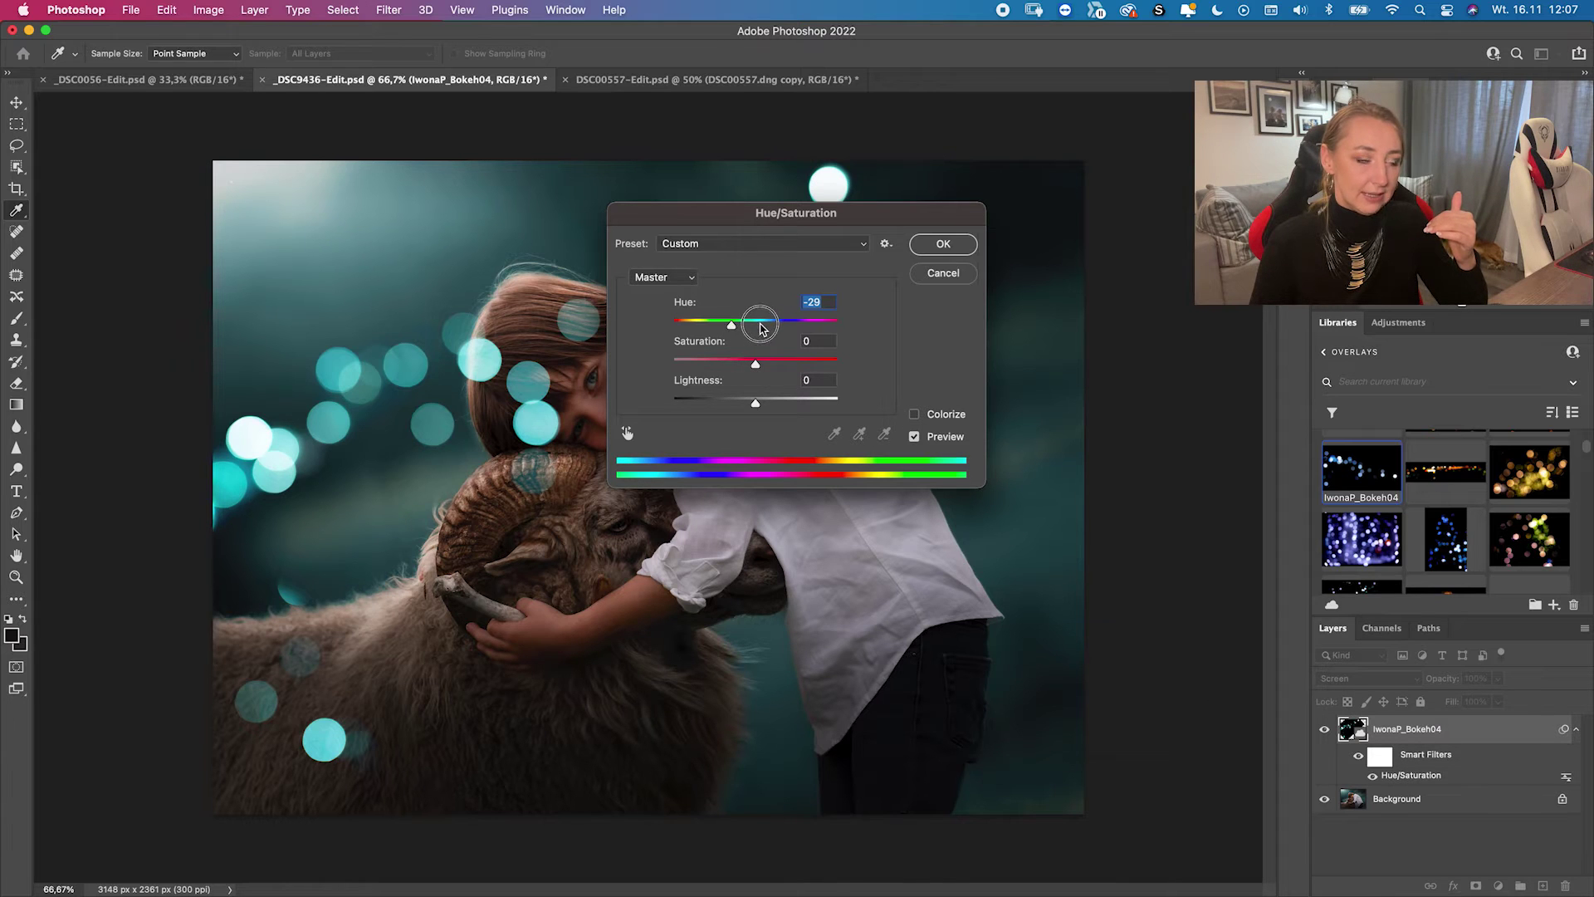
click(945, 243)
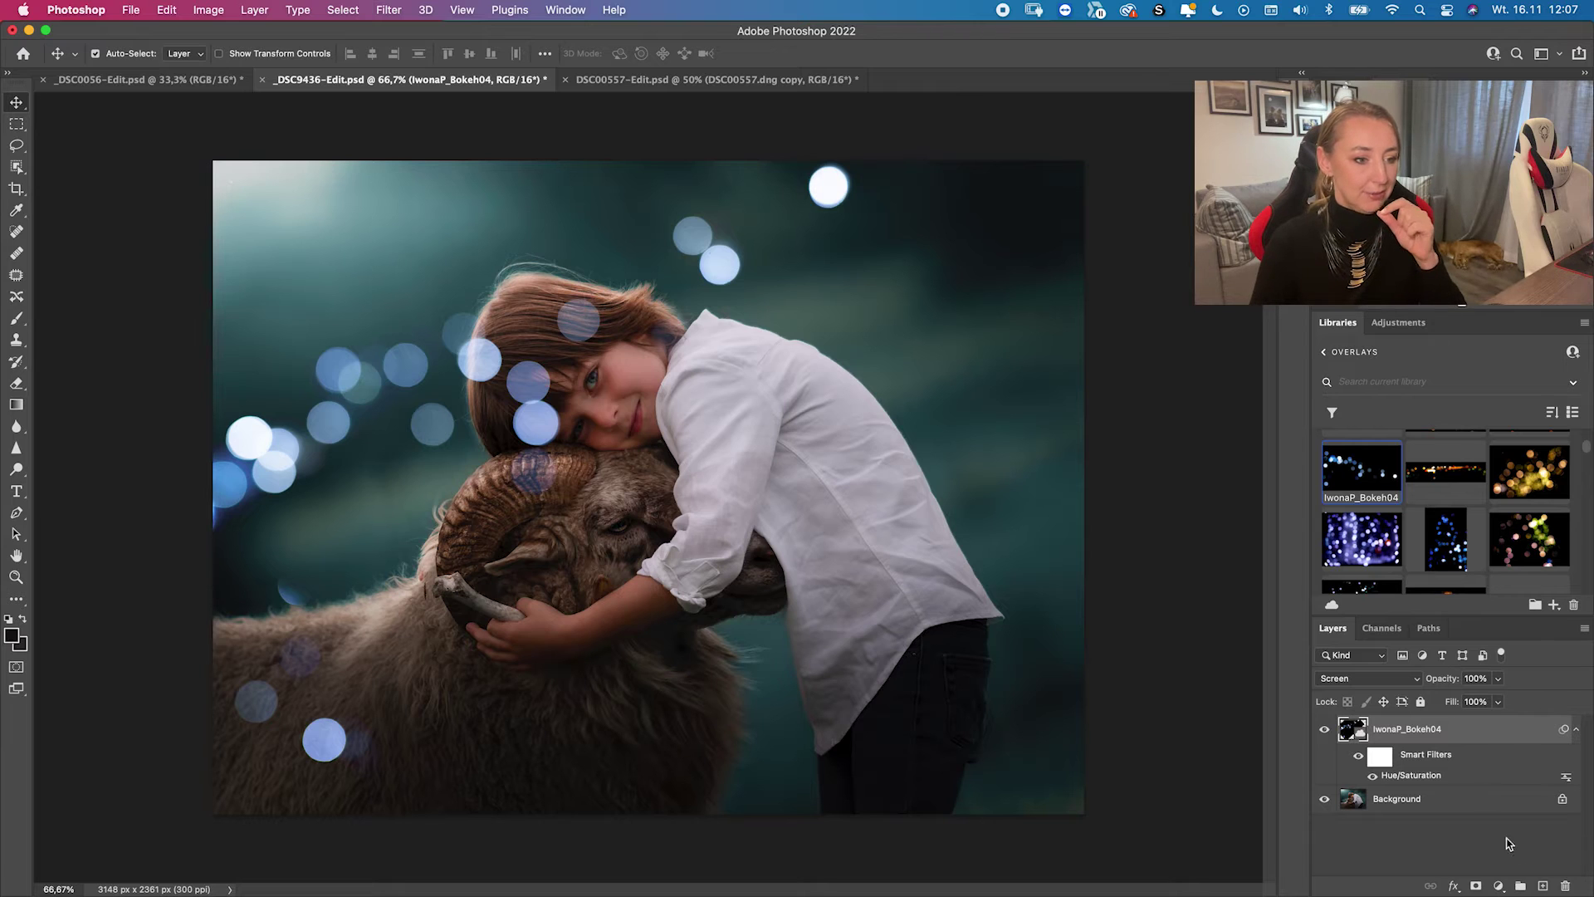
- Rasterize the bokeh overlay layer together with its Hue/Saturation smart filter
right_click(1483, 728)
scroll(1403, 822, down, 5)
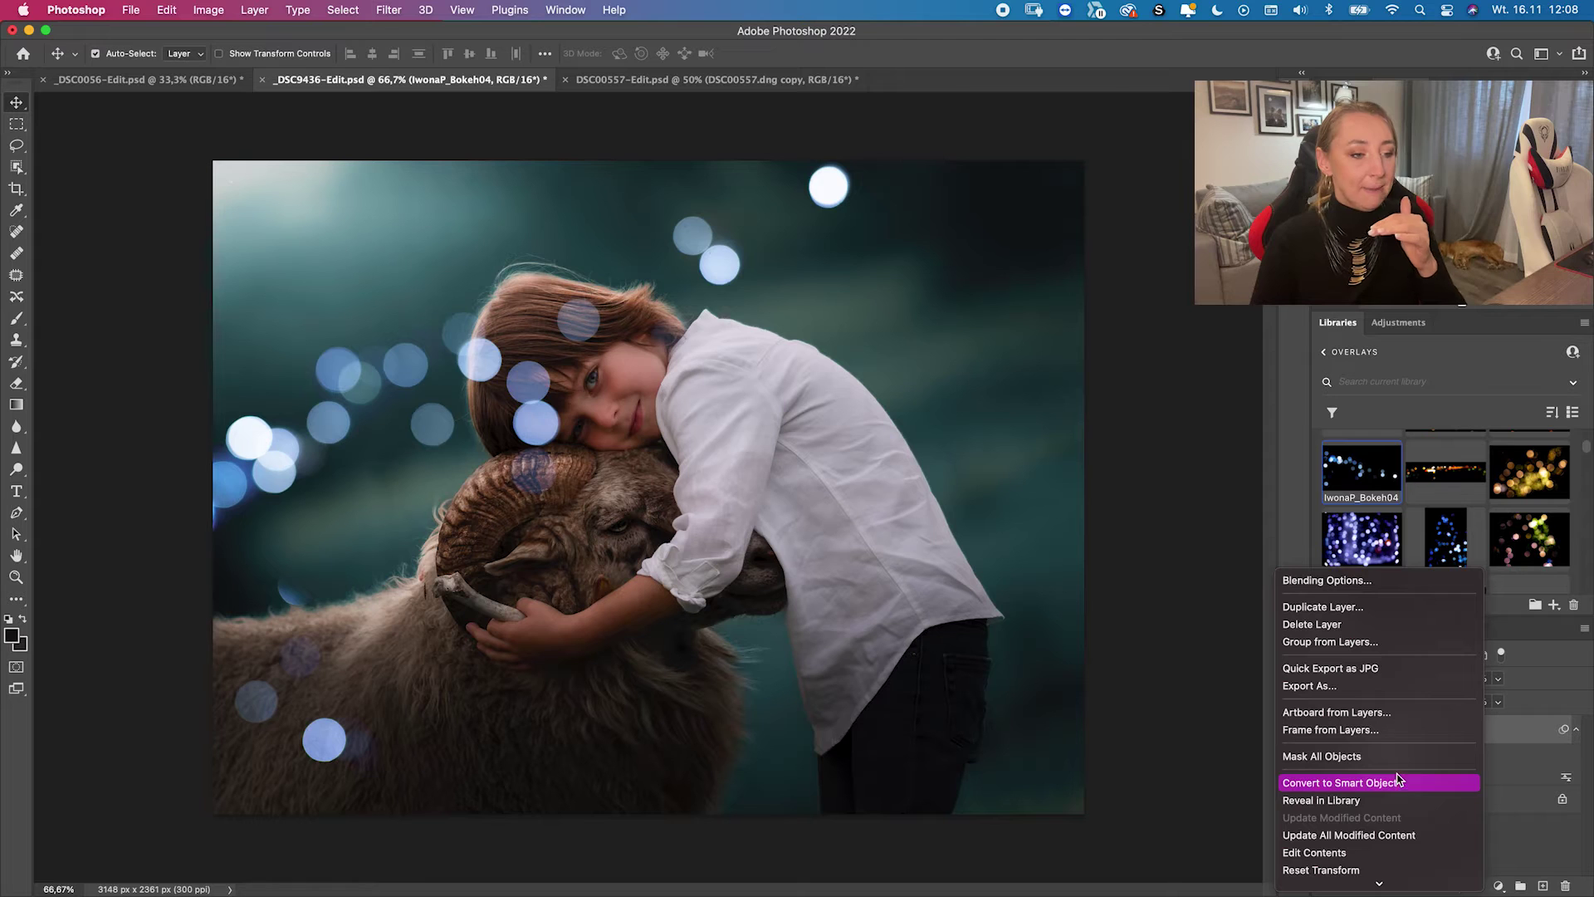
scroll(1395, 835, down, 4)
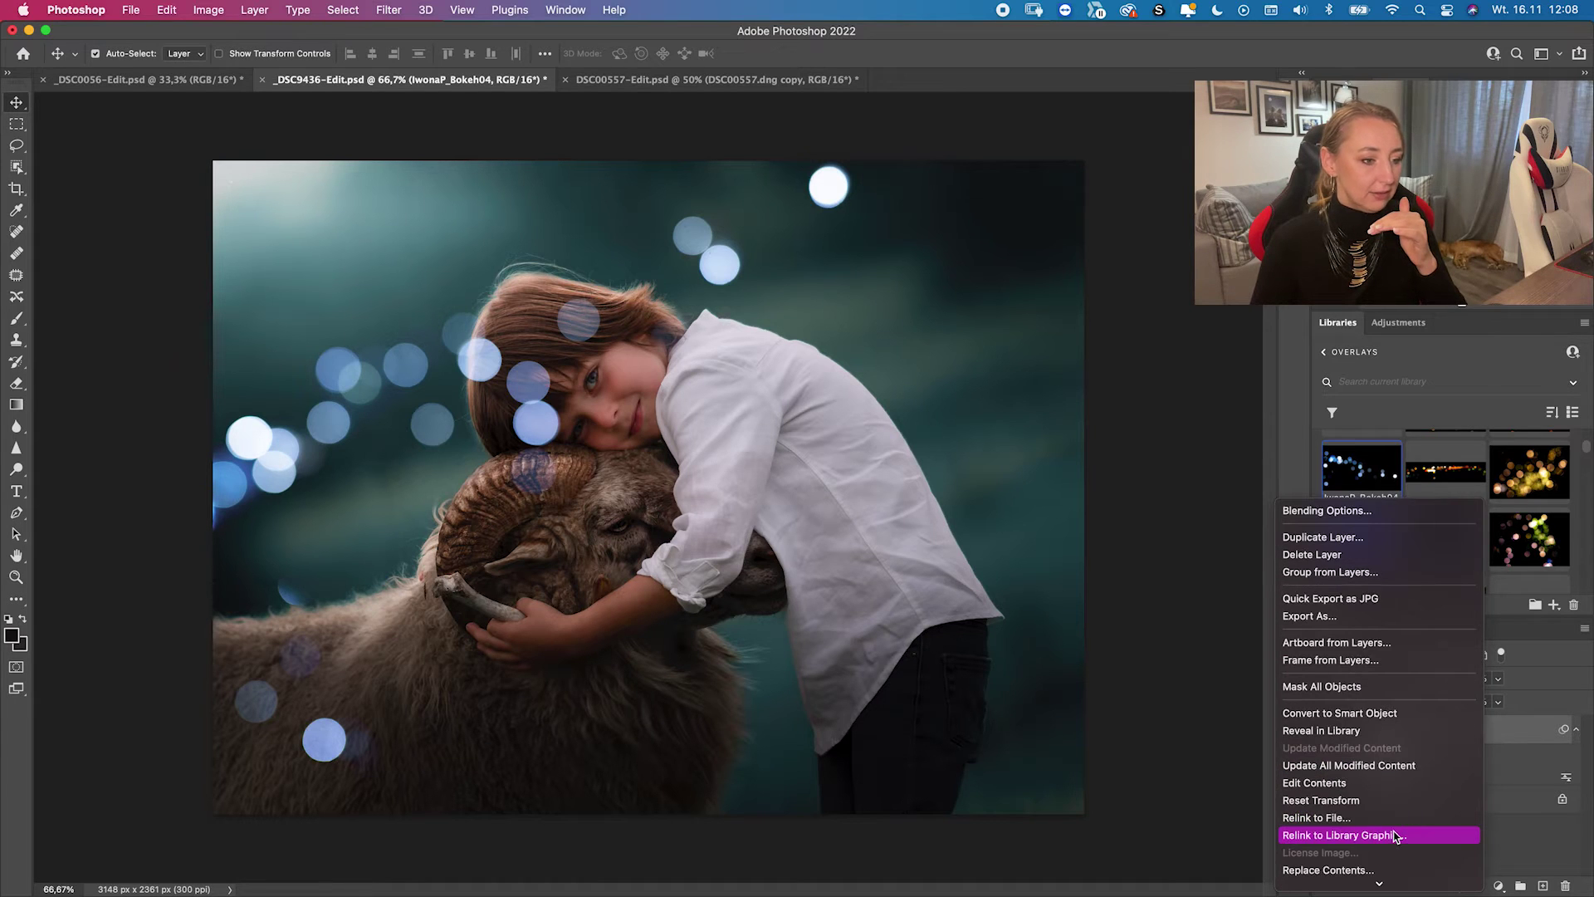
scroll(1395, 835, down, 2)
click(1393, 840)
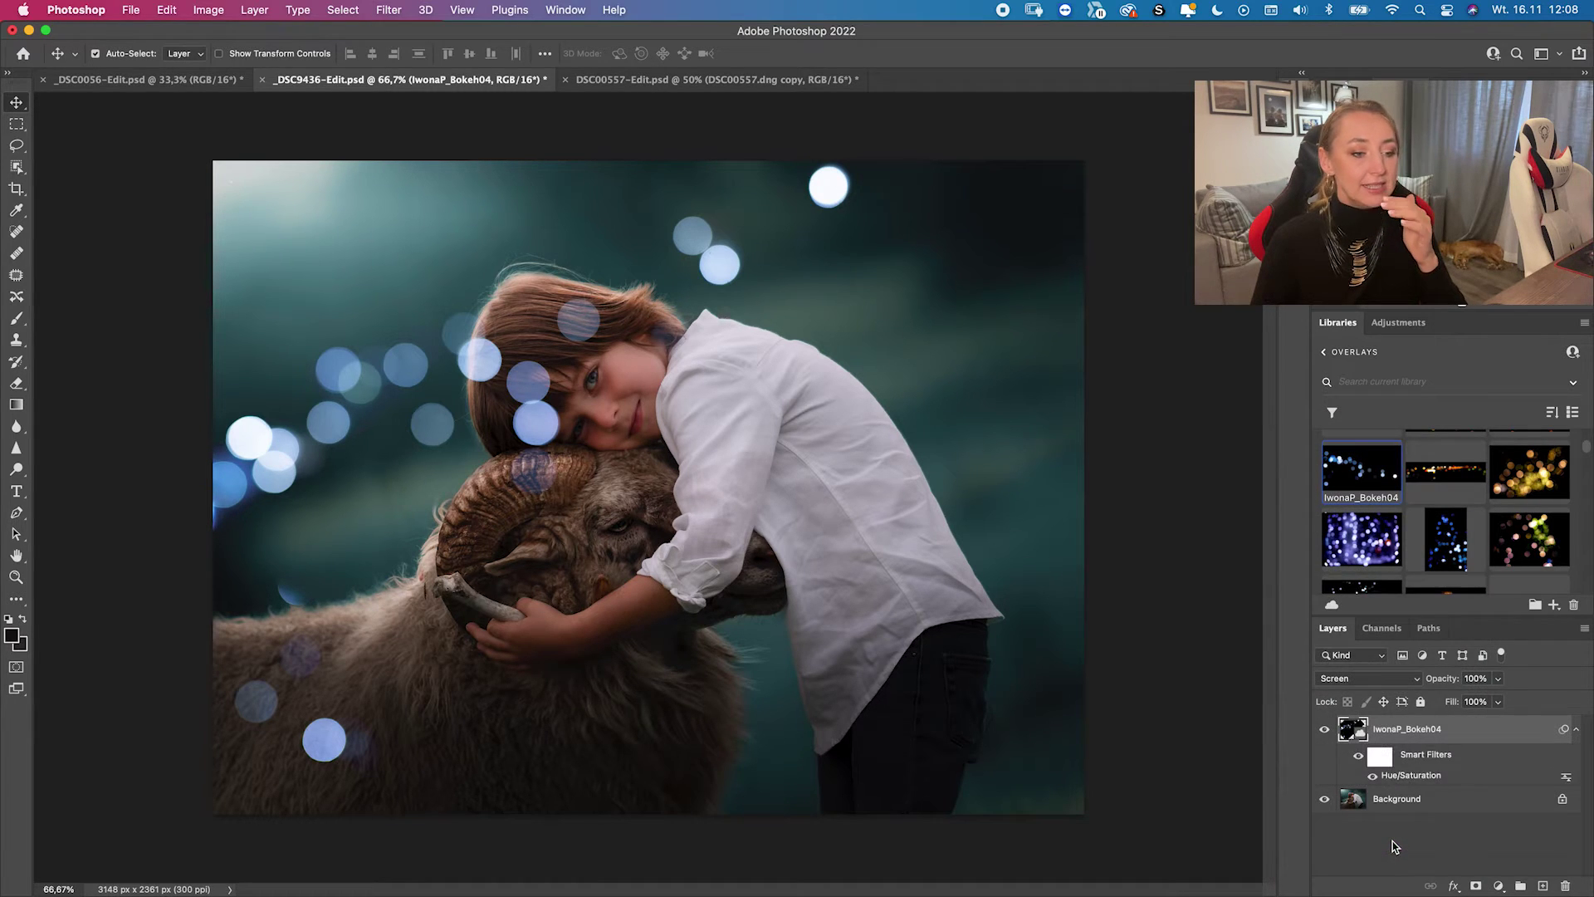
click(1498, 887)
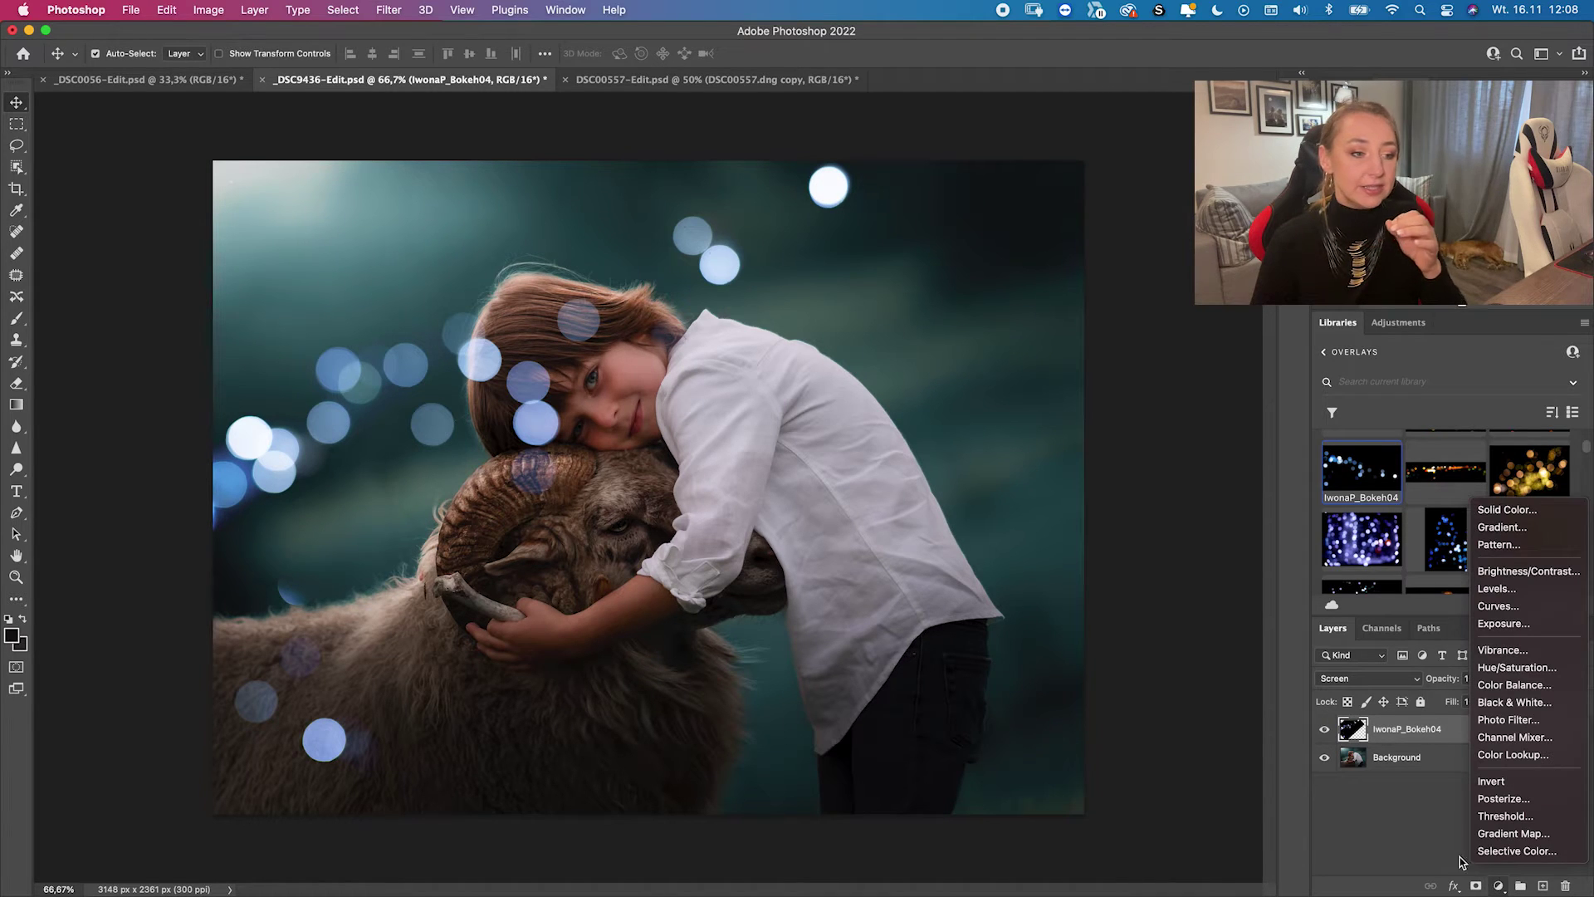
click(1422, 839)
click(208, 10)
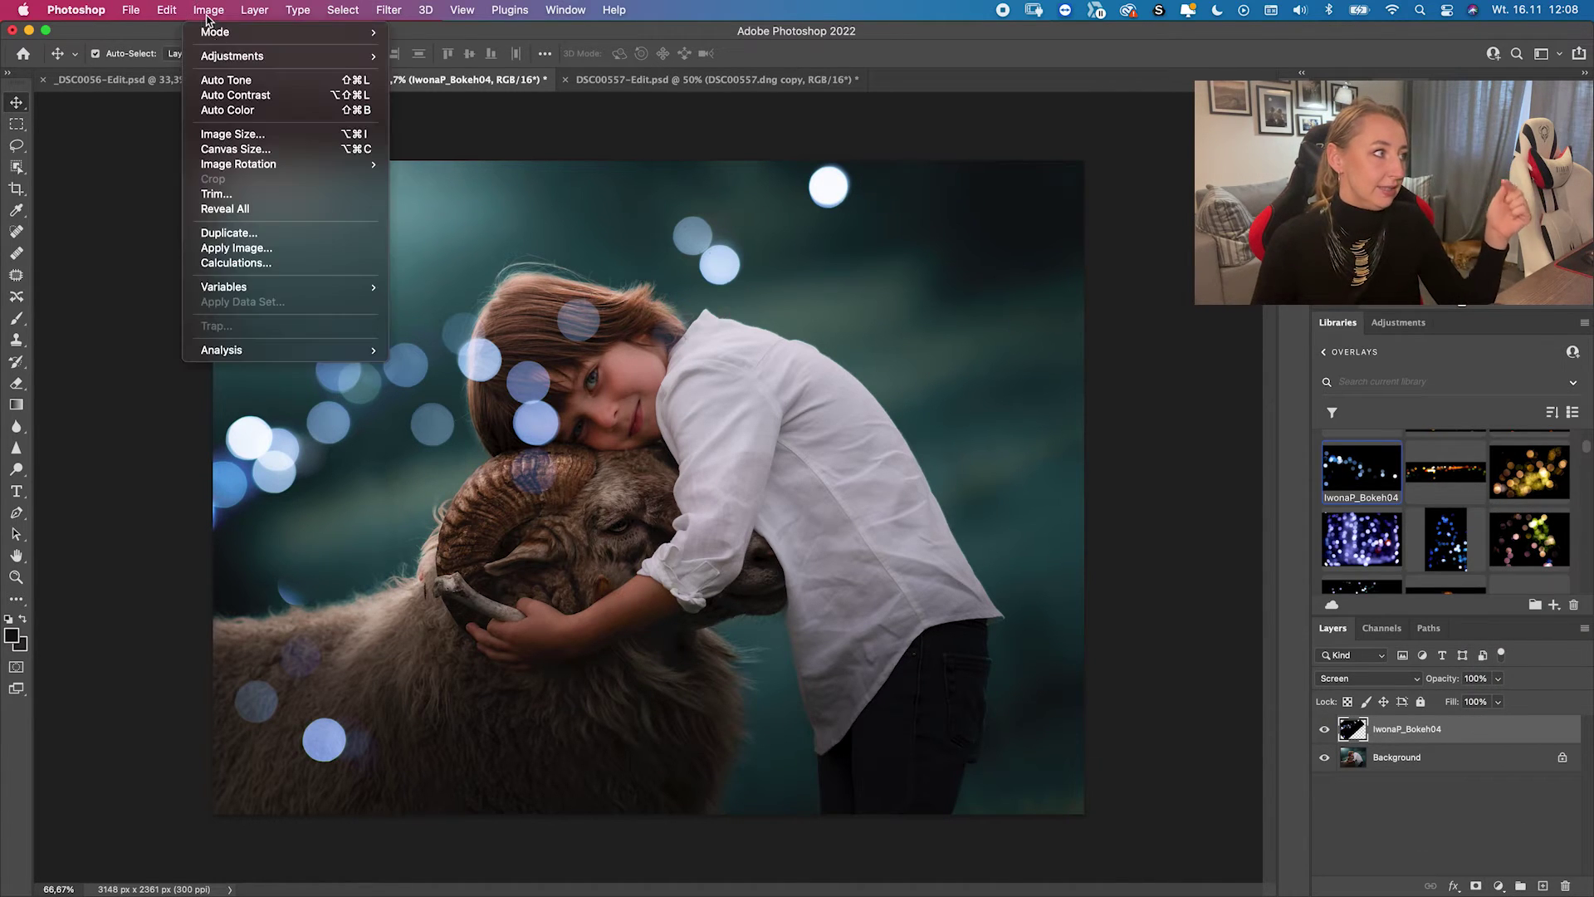
mouse_move(218, 58)
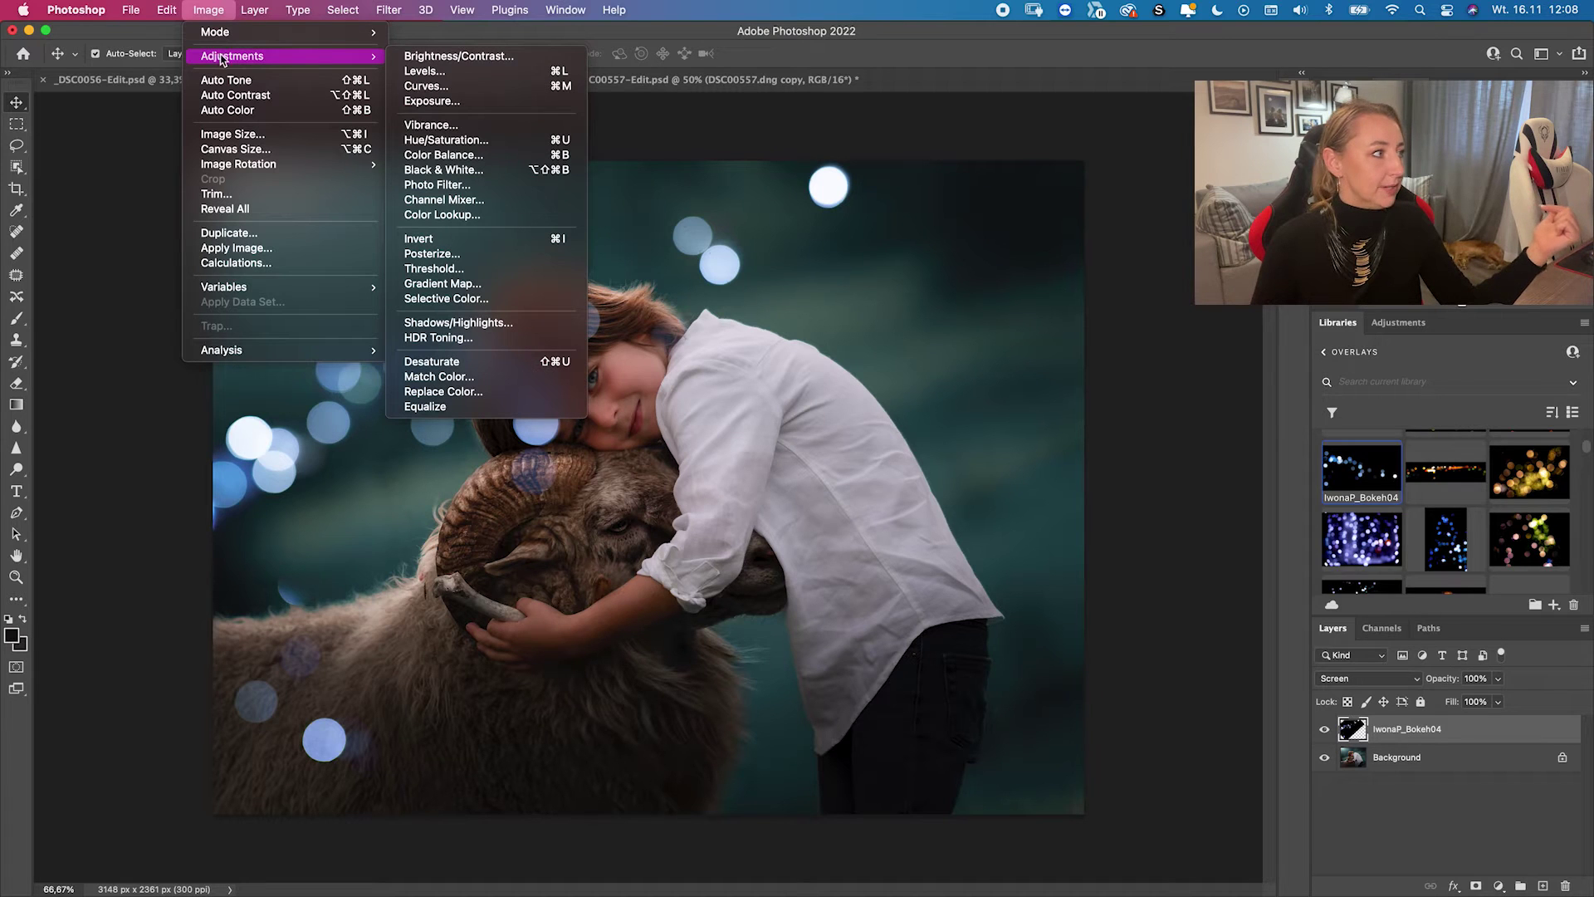
click(1358, 738)
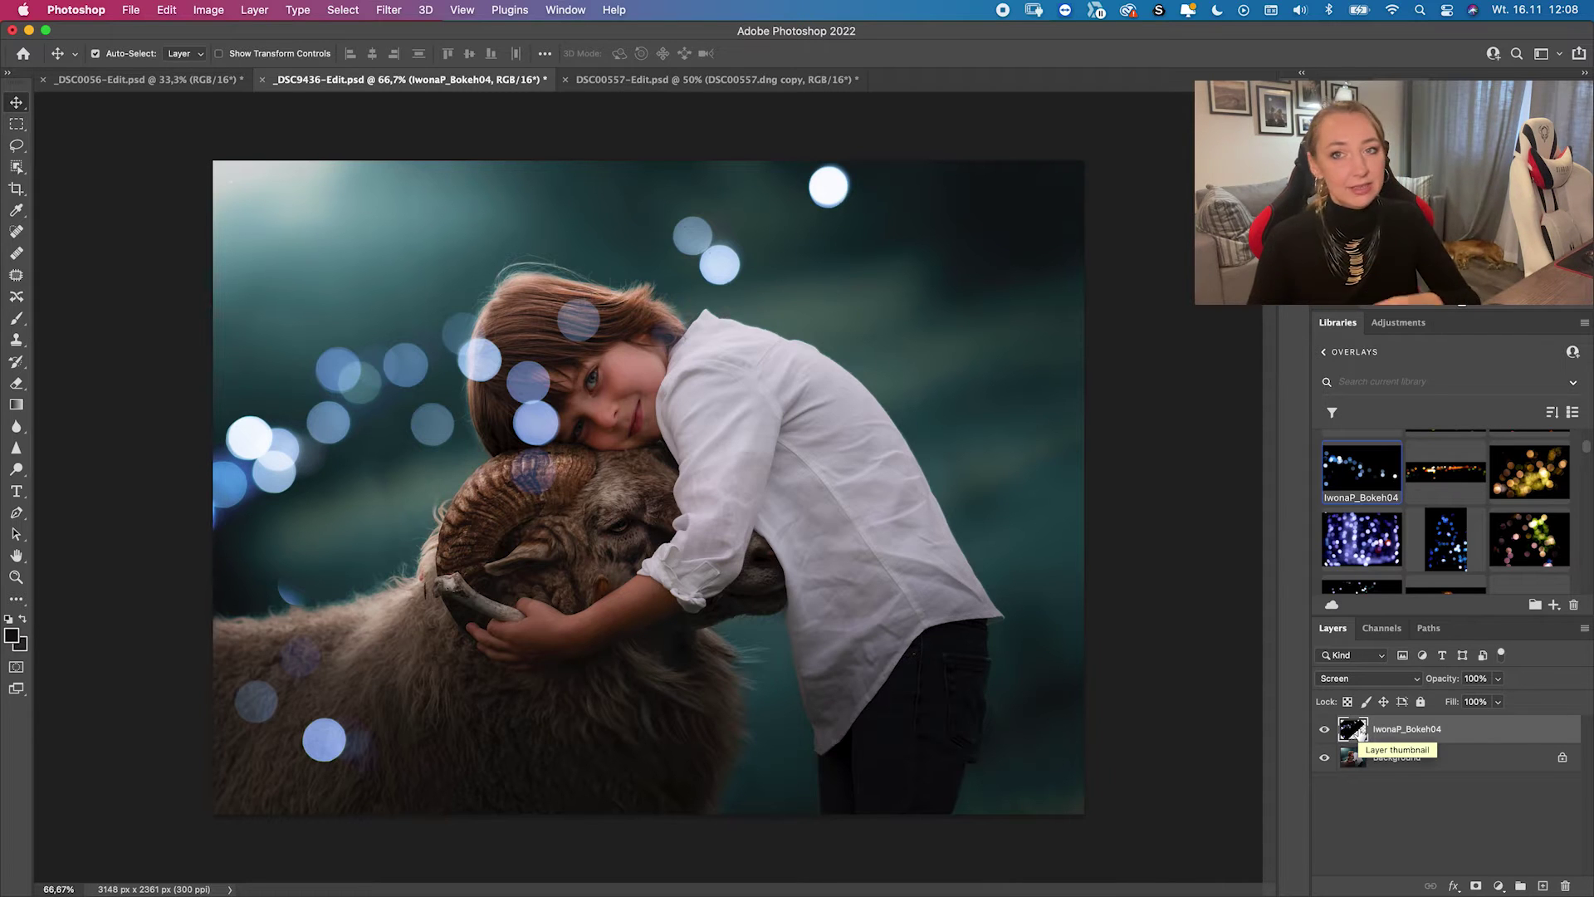
- Recolour the rasterized bokeh layer towards violet with a Hue/Saturation adjustment, setting the hue to +30
click(210, 10)
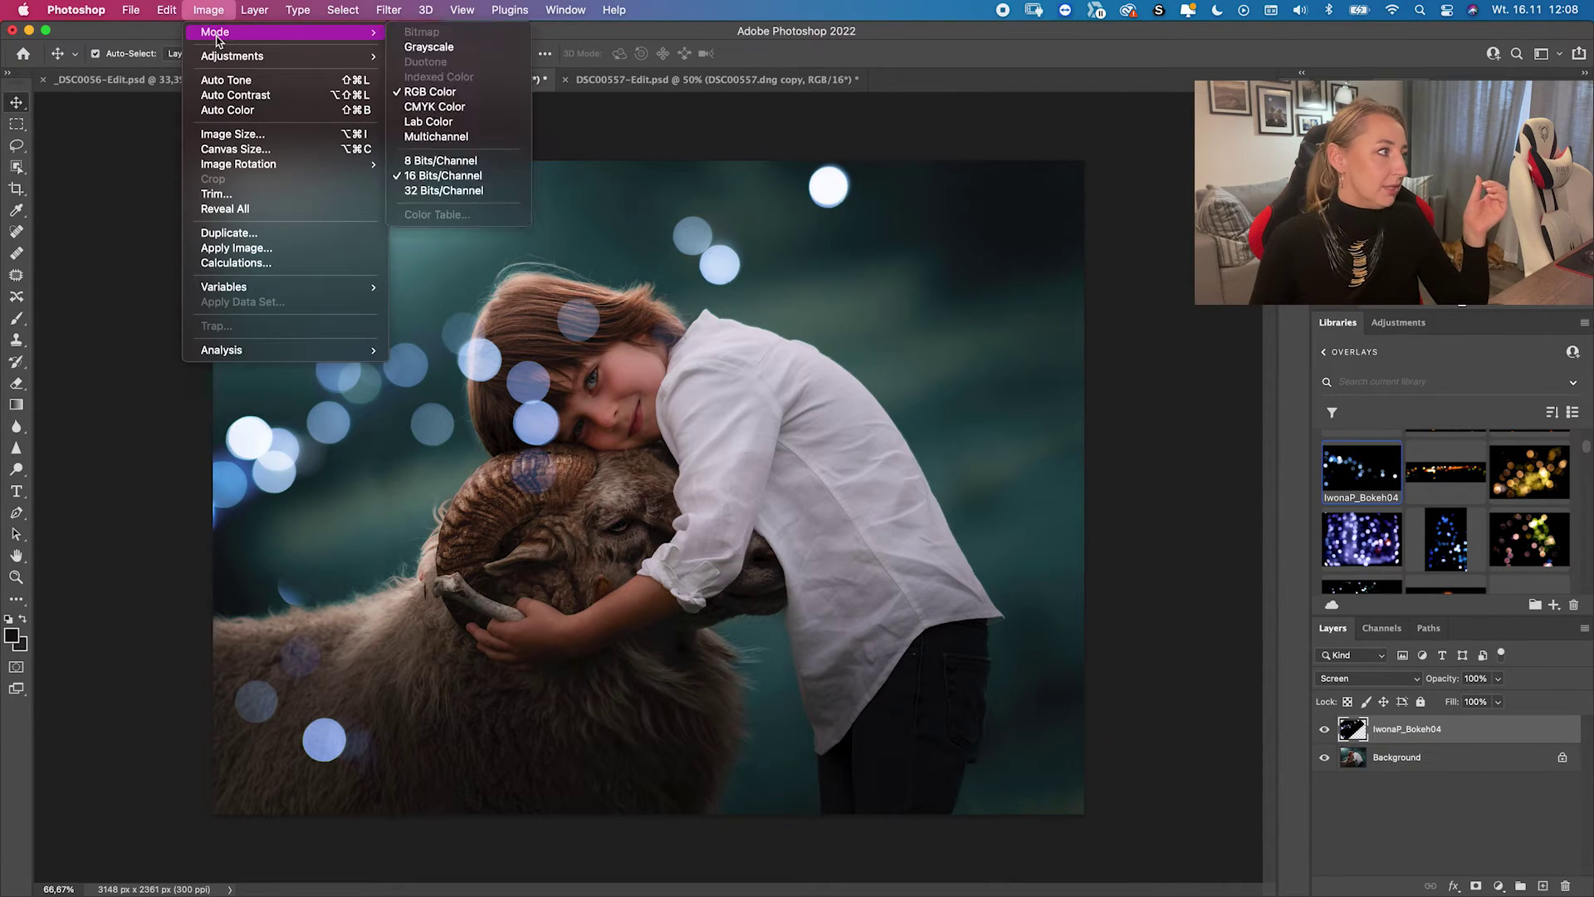
mouse_move(249, 55)
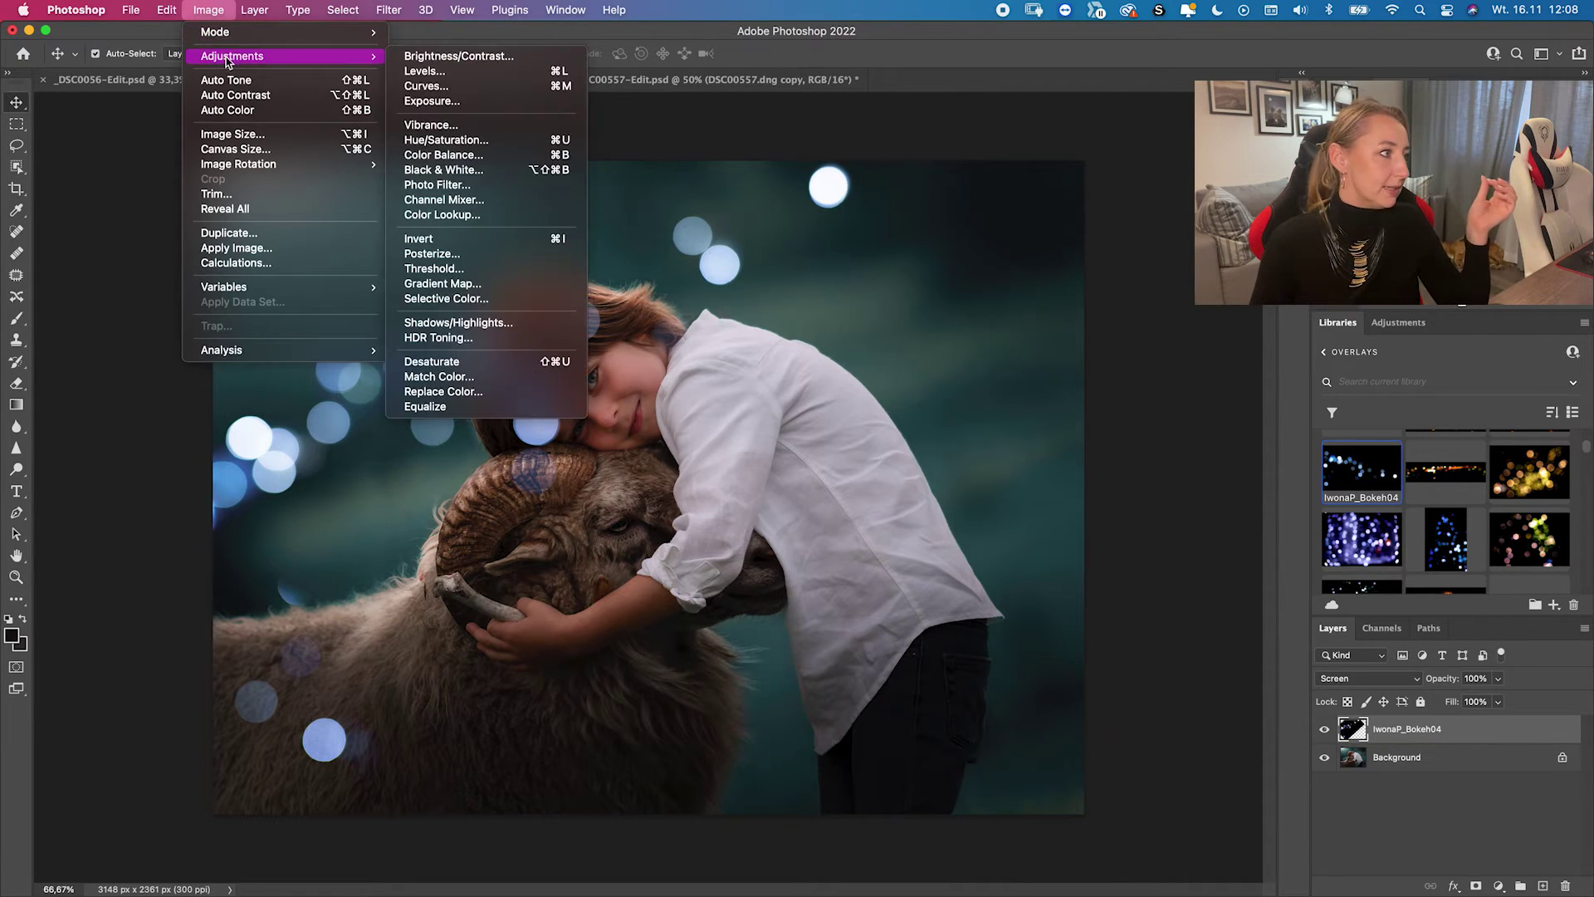
click(458, 140)
drag(756, 324, 781, 326)
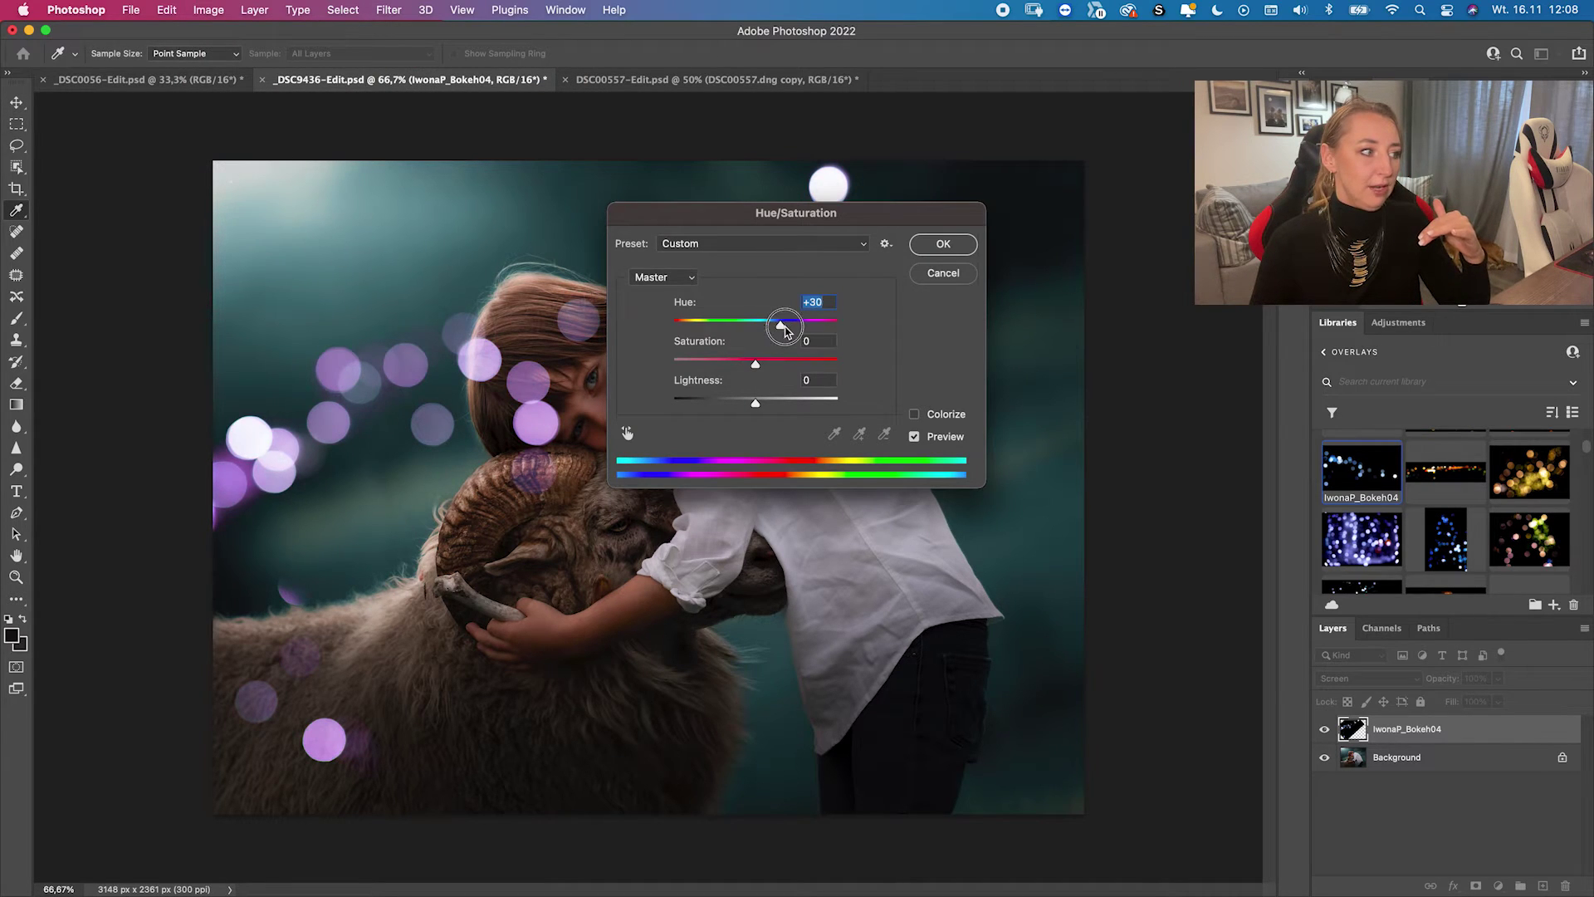
click(943, 243)
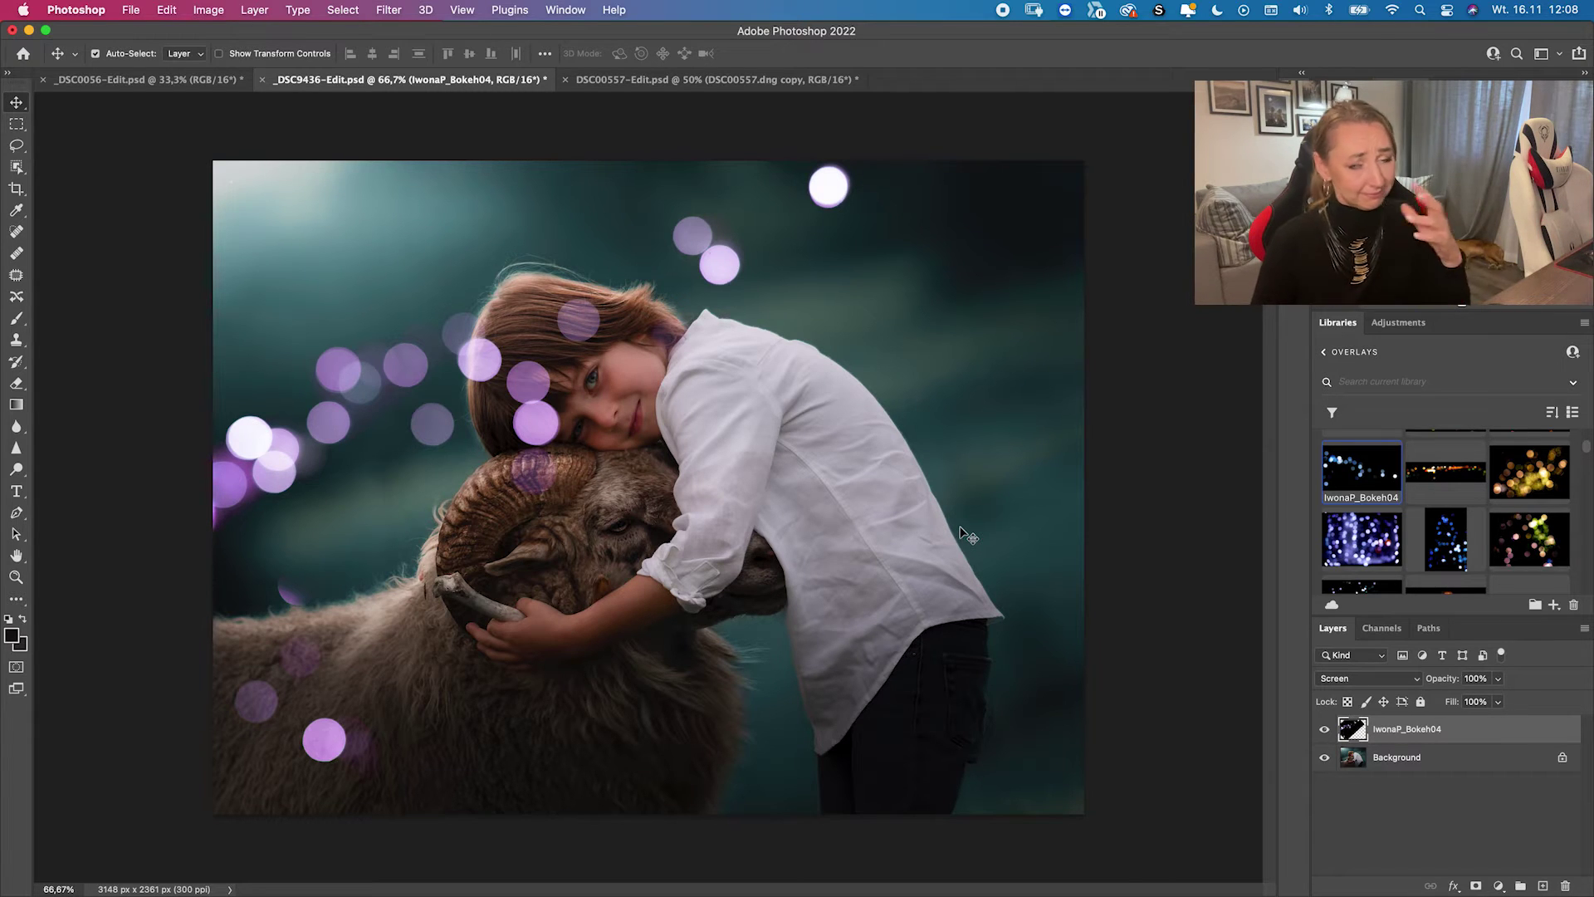
click(220, 10)
mouse_move(237, 56)
click(449, 139)
drag(755, 322, 739, 329)
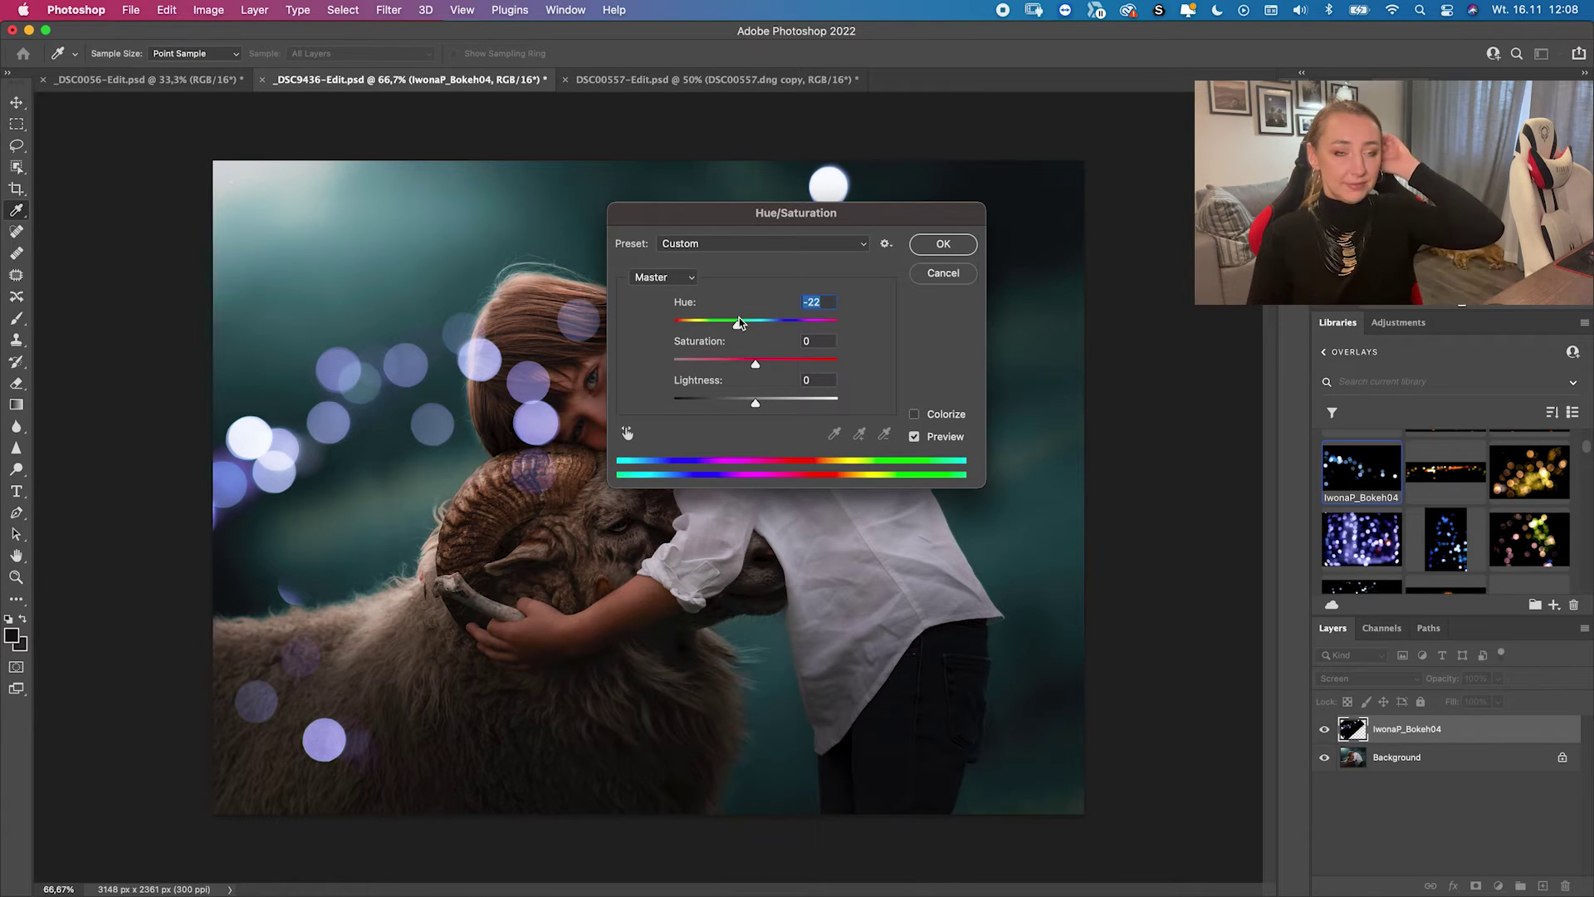
click(928, 275)
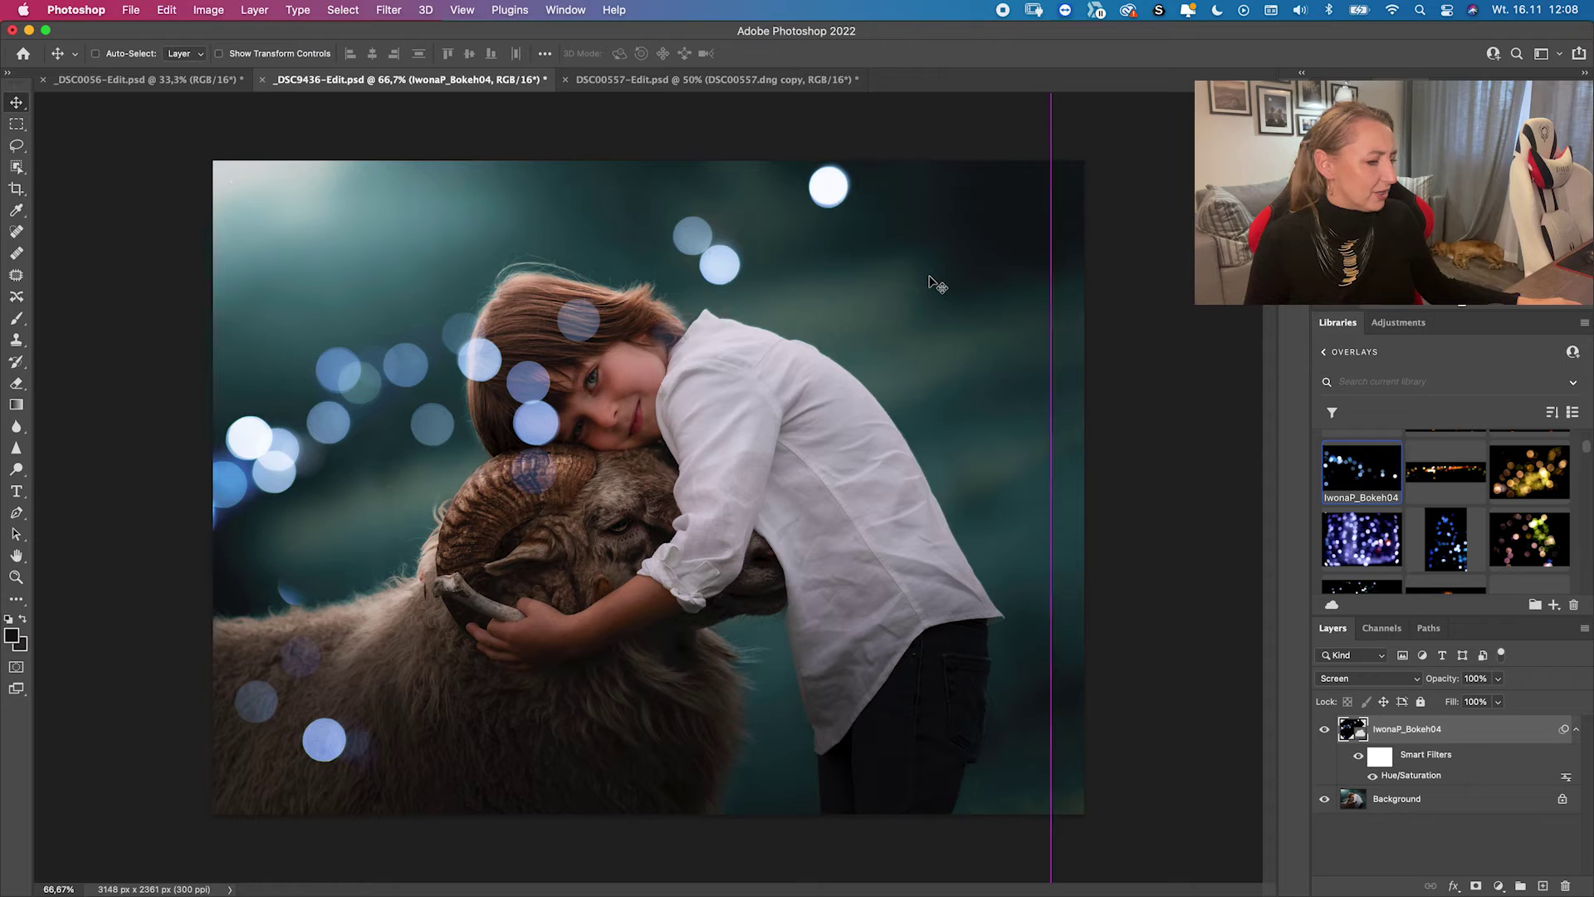
- Undo the rasterization and the Hue/Saturation changes so the bokeh layer is an unfiltered smart object again
key(super+z)
key(super+z)
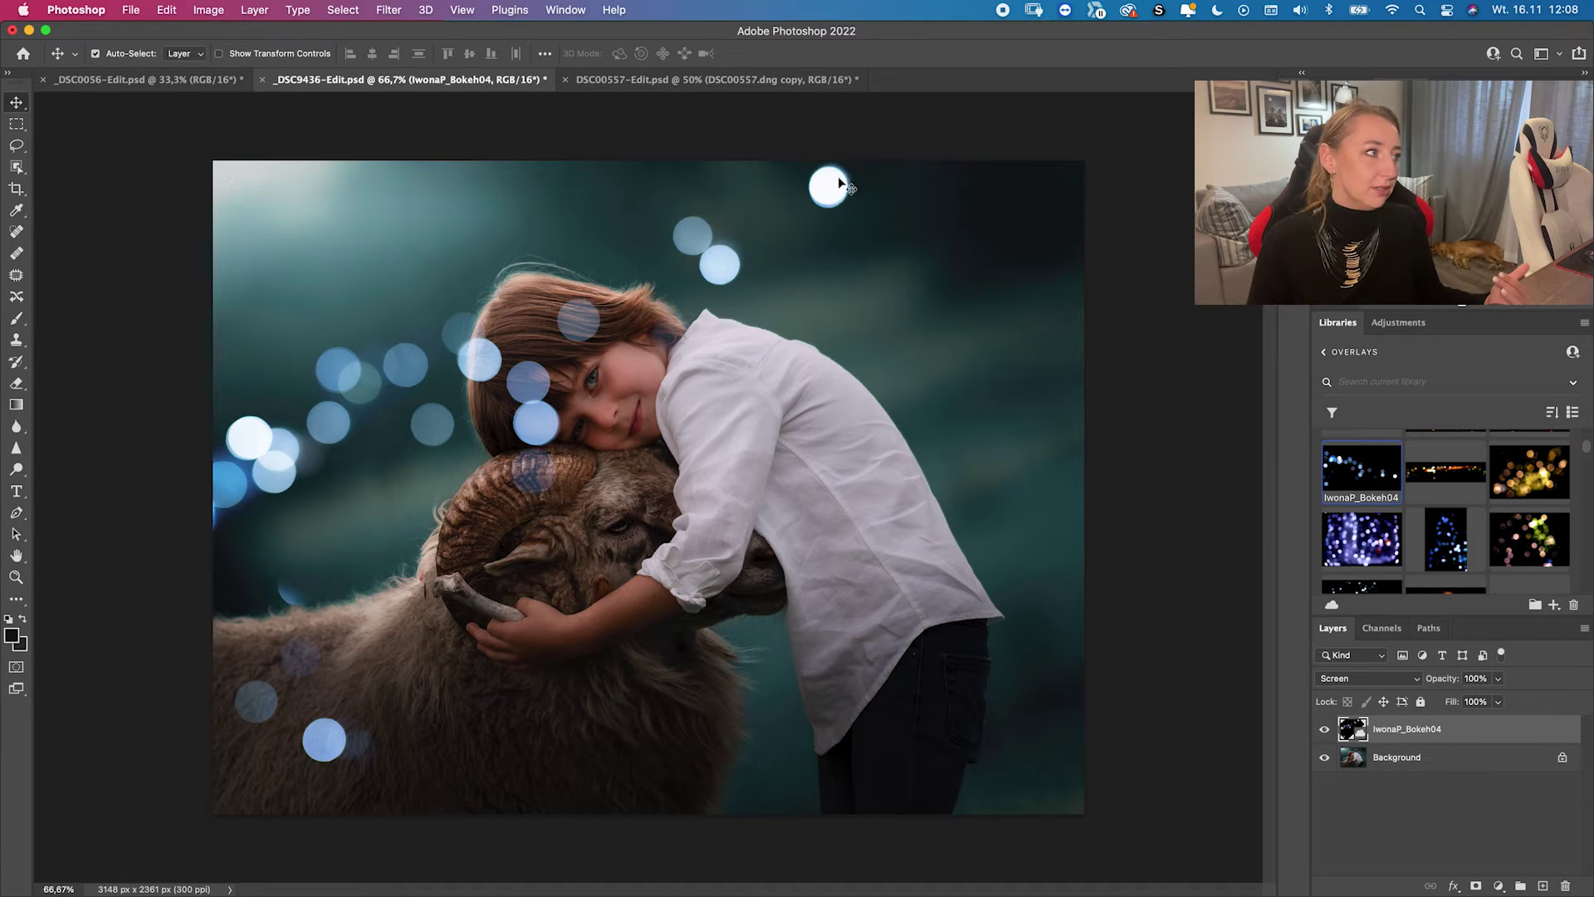
- Warm the bokeh overlay's colours with the Camera Raw Filter, setting the temperature to +79 and the tint to +32
click(379, 10)
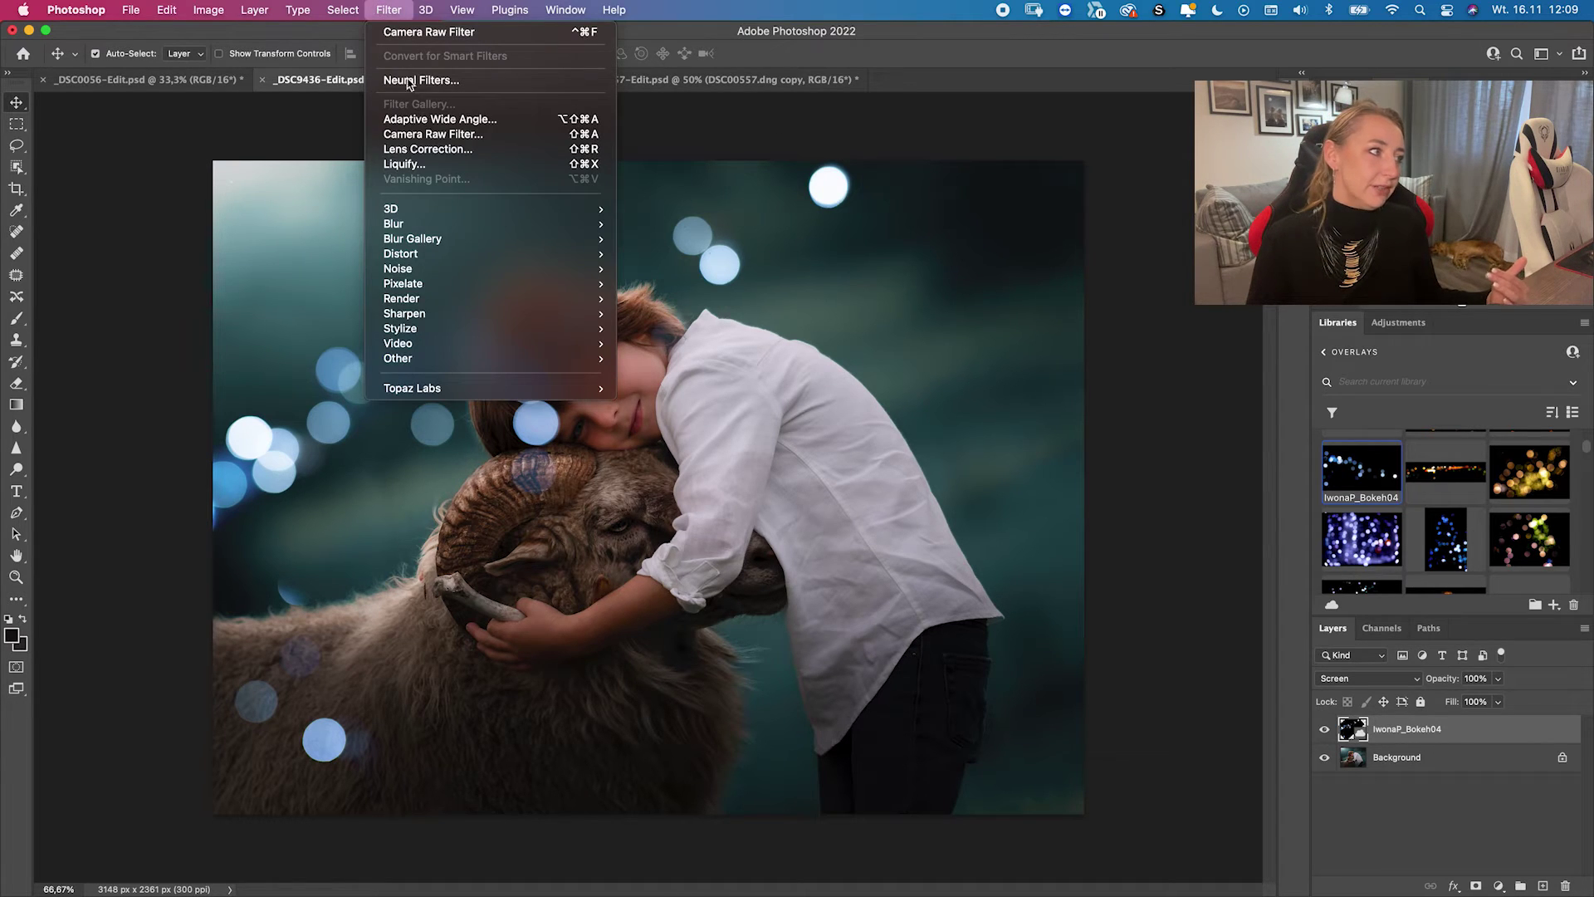
click(423, 132)
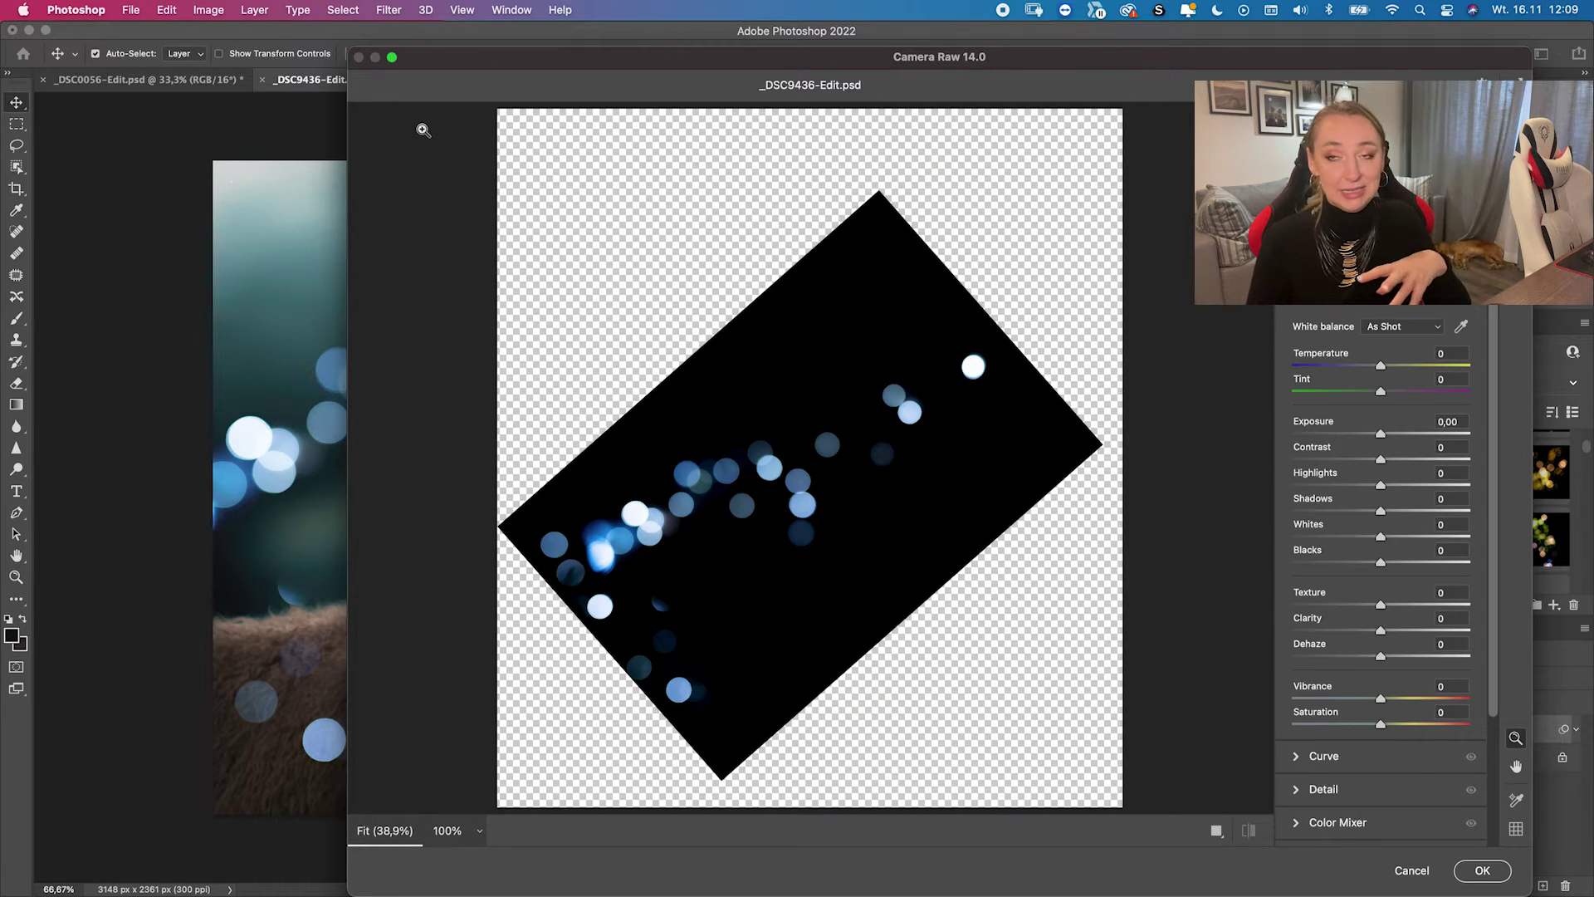
drag(1379, 366, 1415, 366)
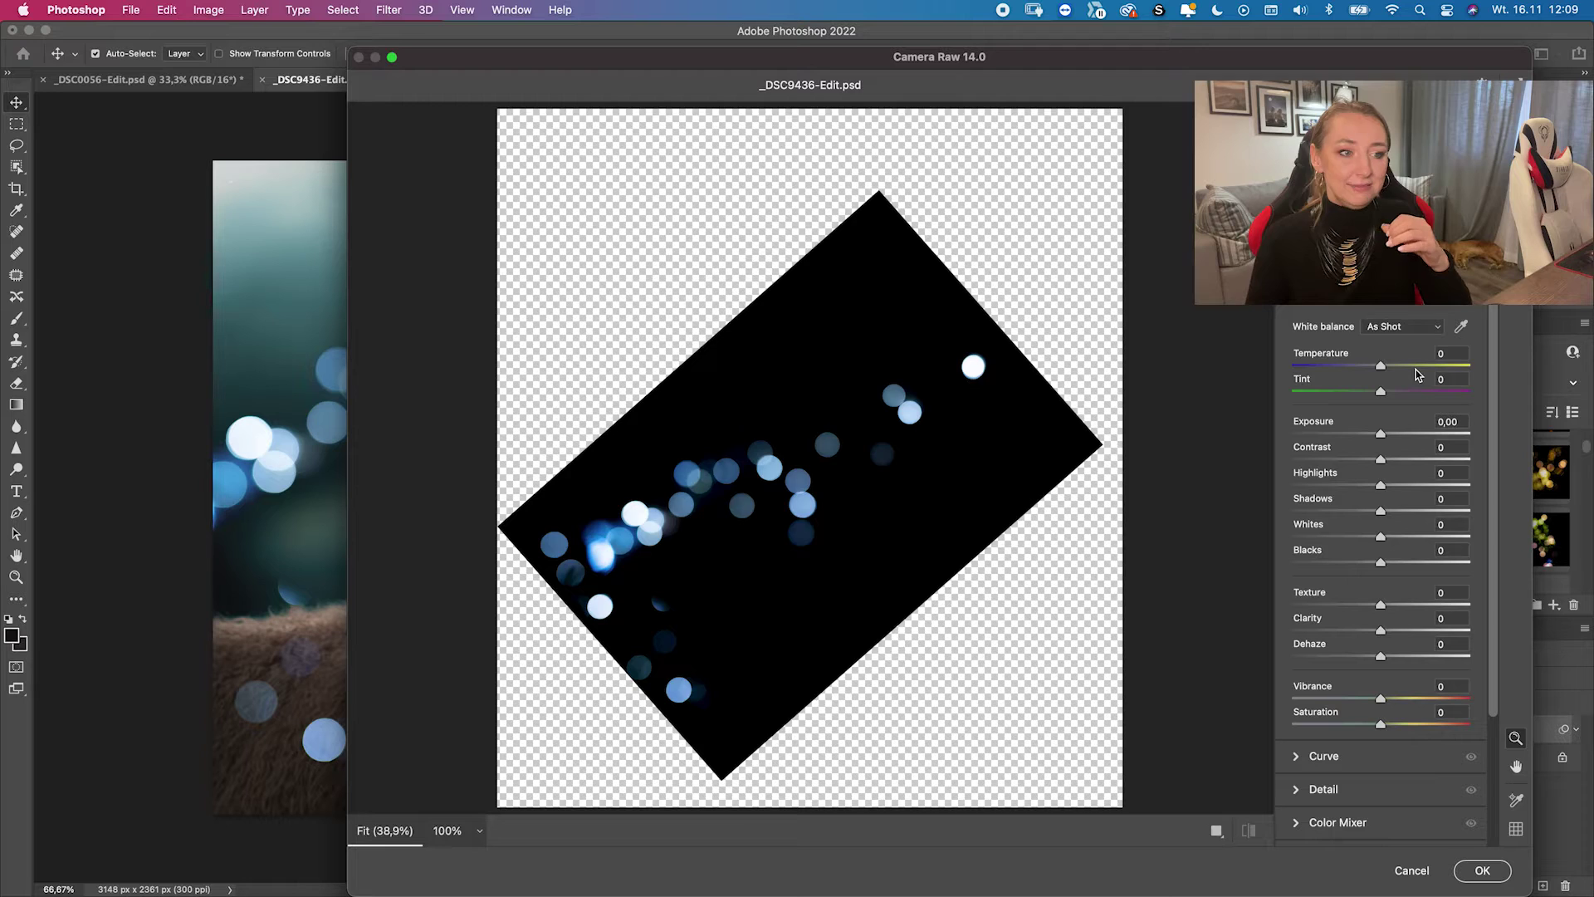
mouse_move(1416, 371)
mouse_down()
mouse_move(1384, 371)
mouse_move(1435, 375)
mouse_up()
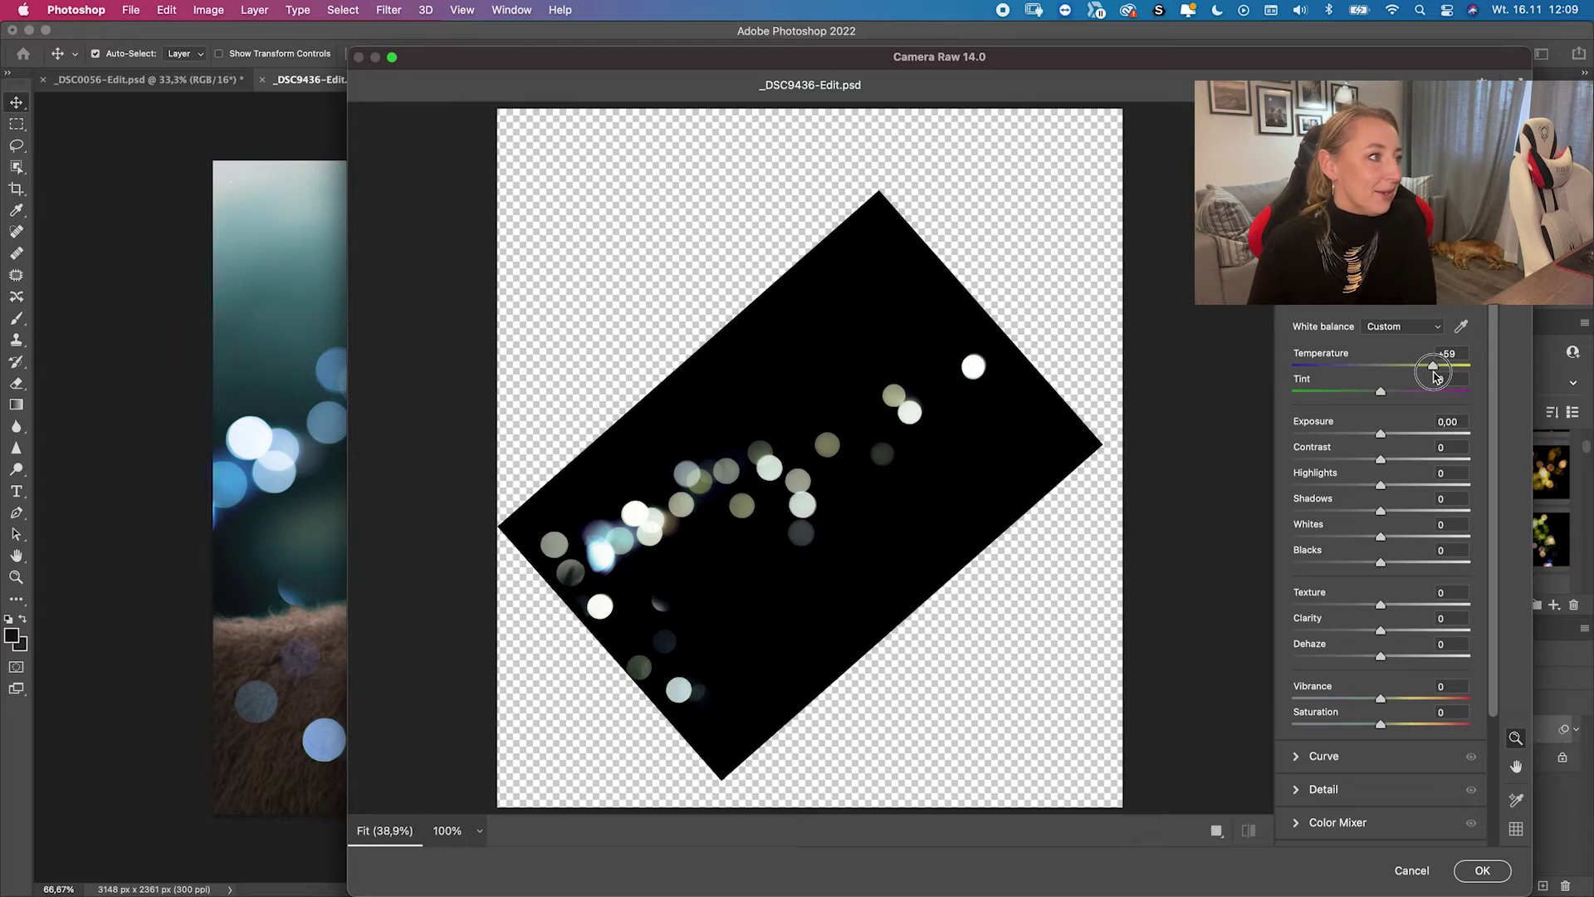
drag(1436, 375, 1411, 396)
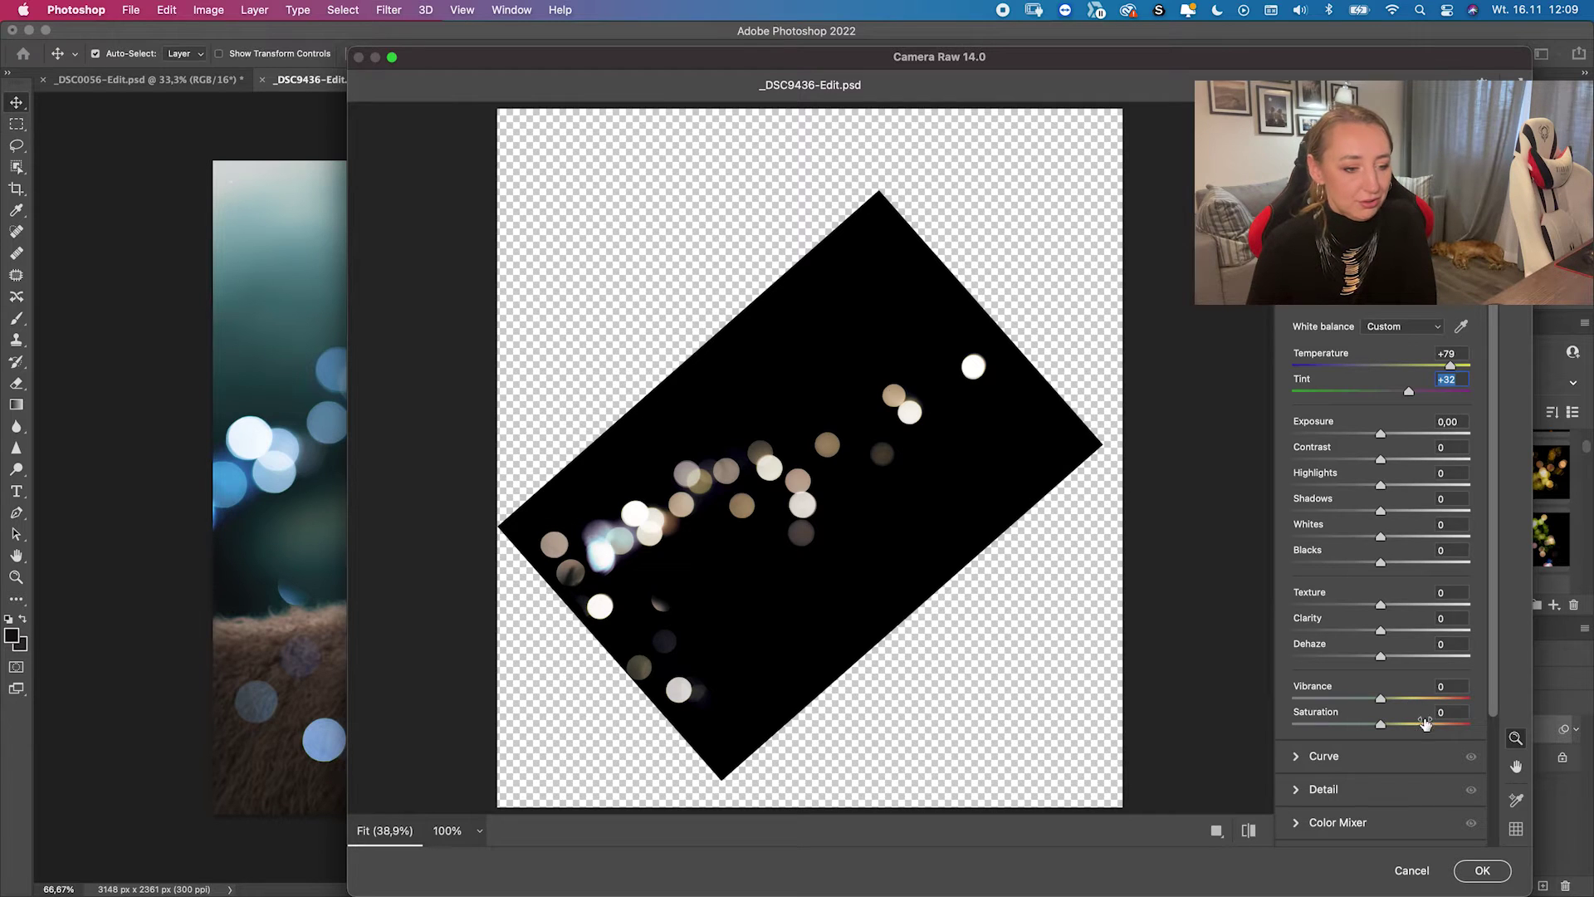
click(1481, 870)
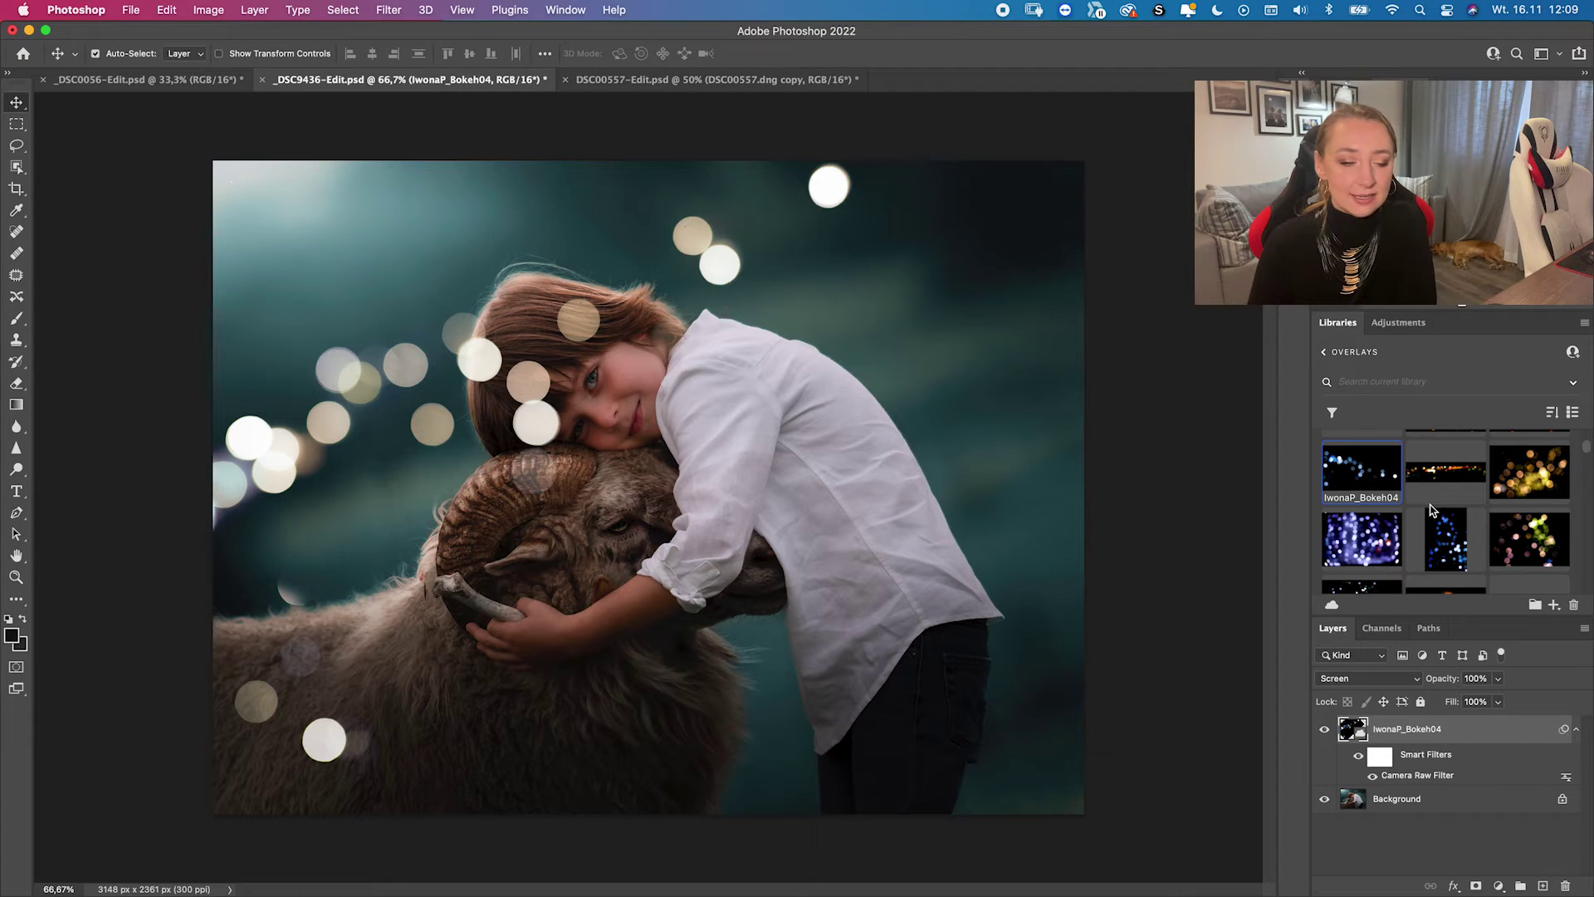
- Add a layer mask to the IwonaP_Bokeh04 layer and paint away the lights covering the boy and the ram with a soft black brush
click(1476, 886)
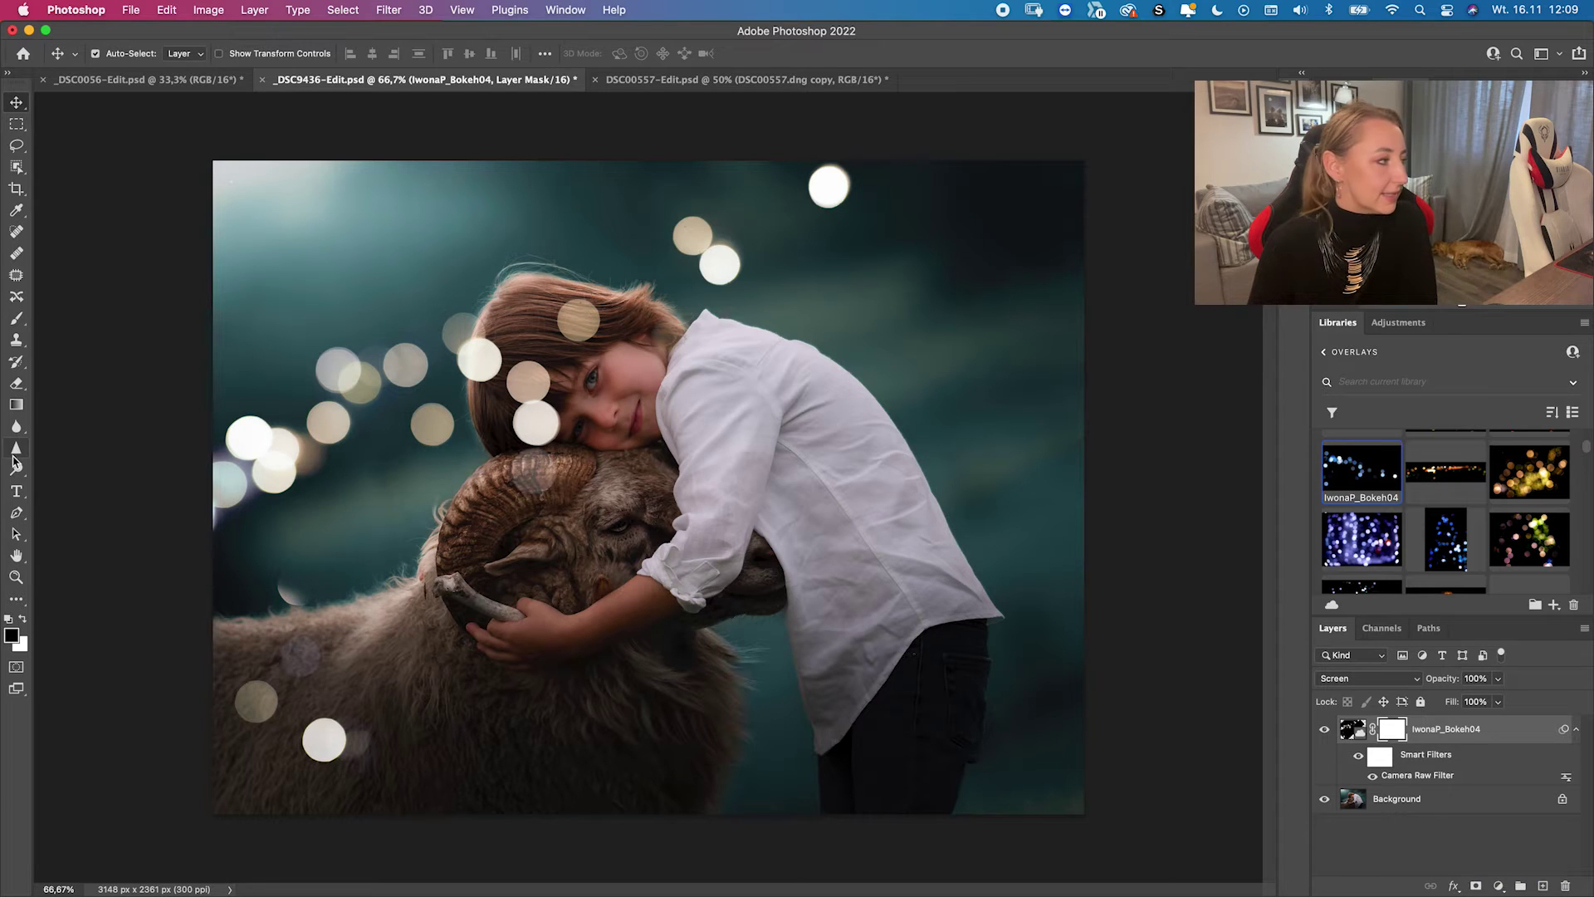
click(17, 318)
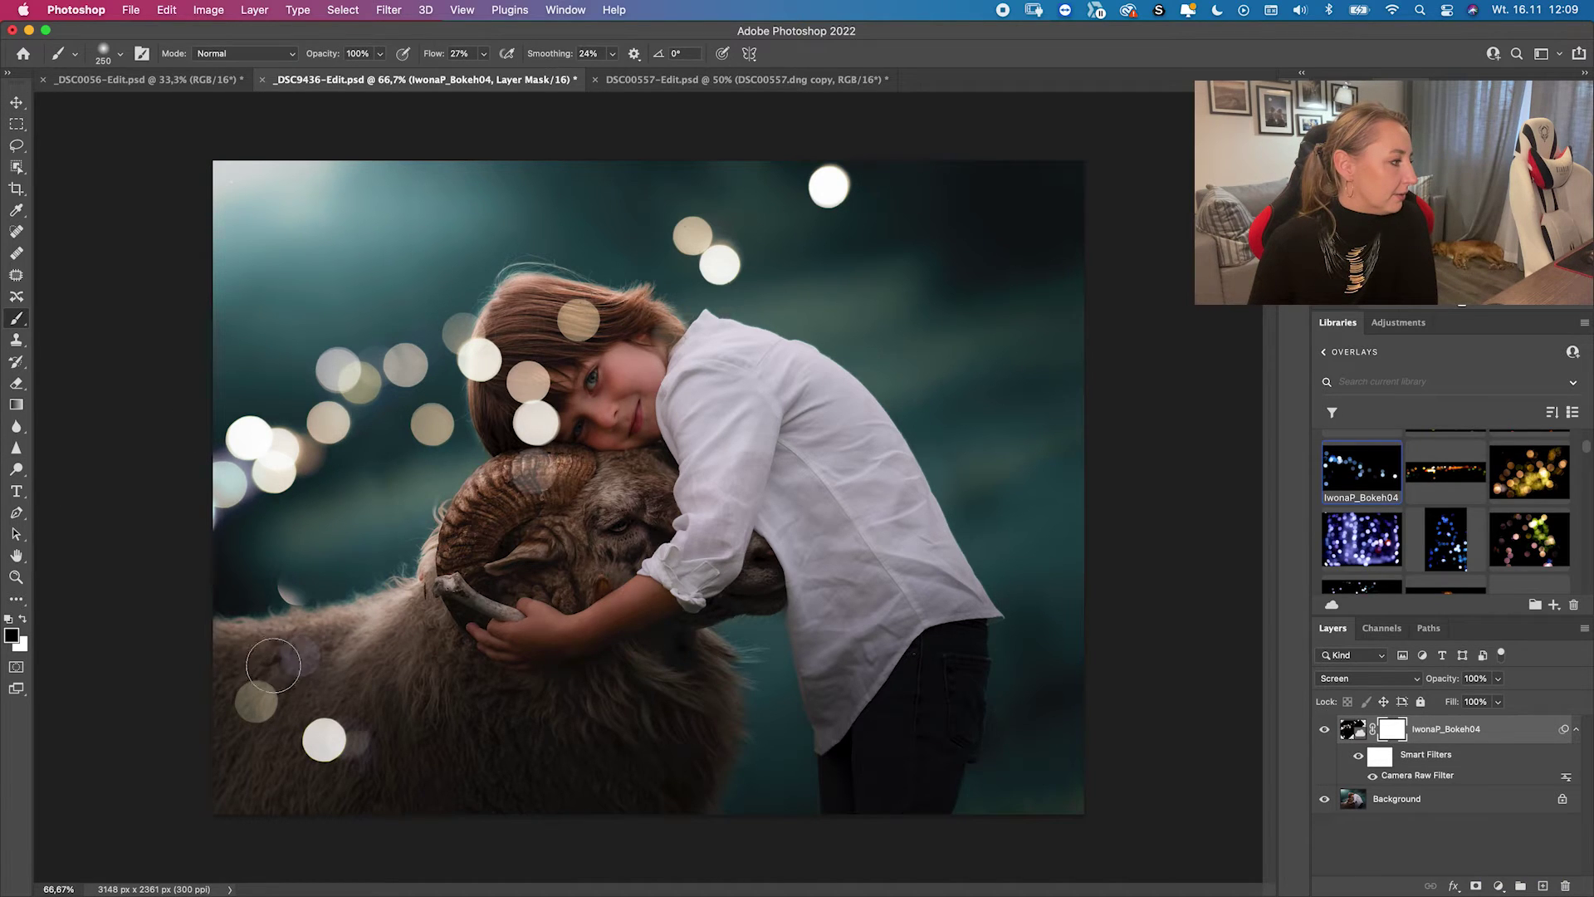
mouse_move(221, 689)
mouse_down()
mouse_move(340, 693)
mouse_move(348, 718)
mouse_move(298, 751)
mouse_move(213, 721)
mouse_move(270, 591)
mouse_up()
mouse_move(557, 398)
mouse_down()
mouse_move(494, 327)
mouse_move(533, 465)
mouse_move(559, 484)
mouse_move(531, 470)
mouse_move(530, 410)
mouse_move(601, 268)
mouse_move(585, 290)
mouse_move(577, 270)
mouse_move(569, 318)
mouse_up()
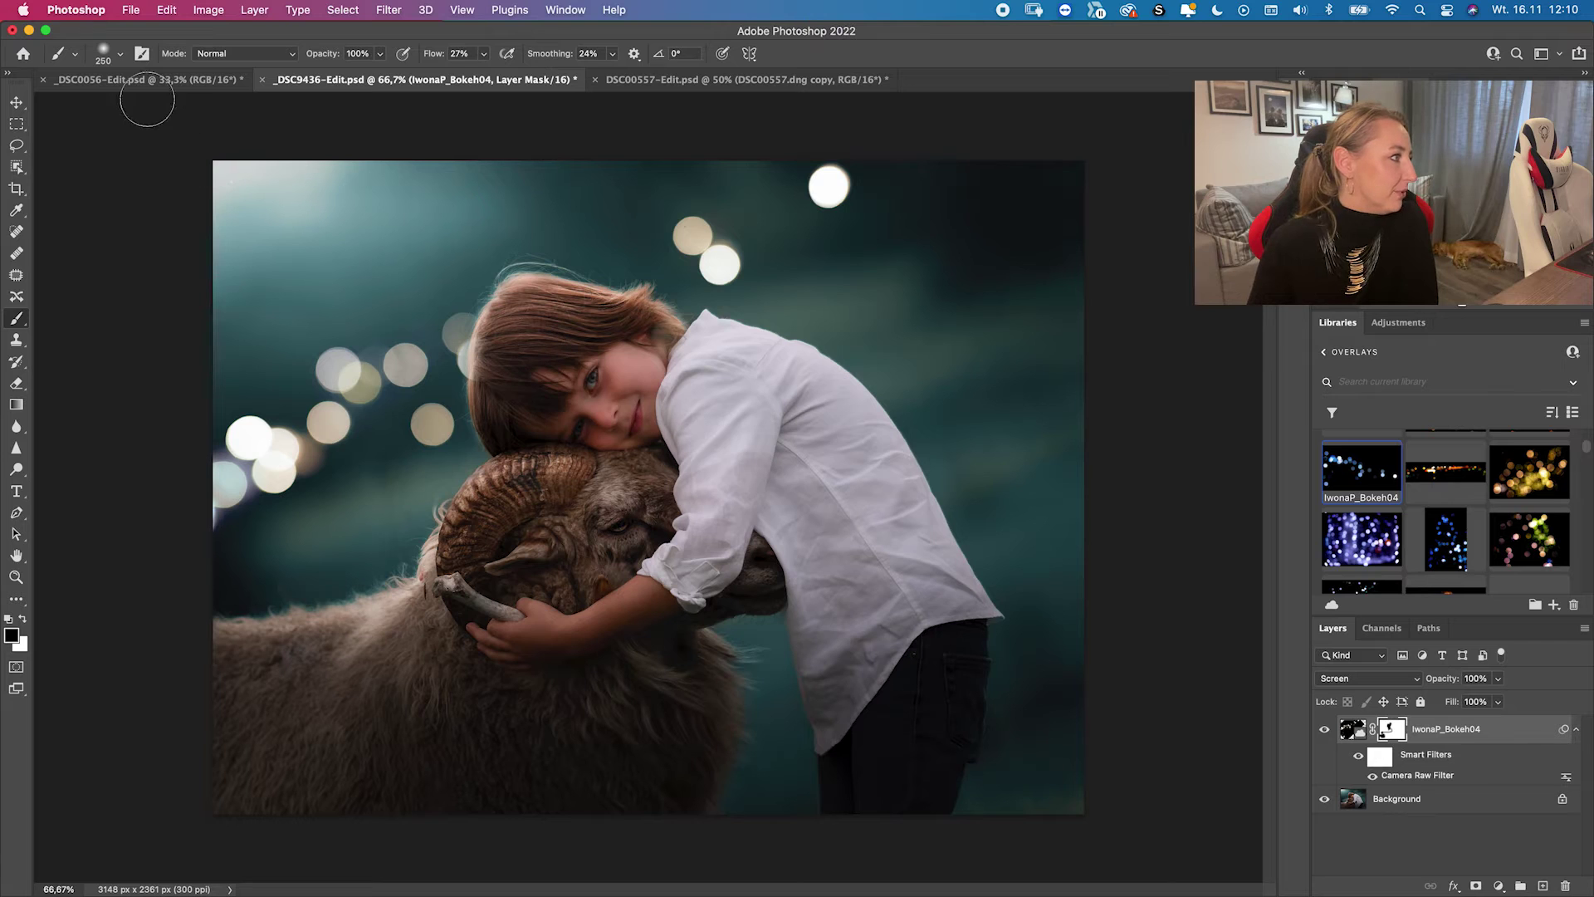
click(122, 53)
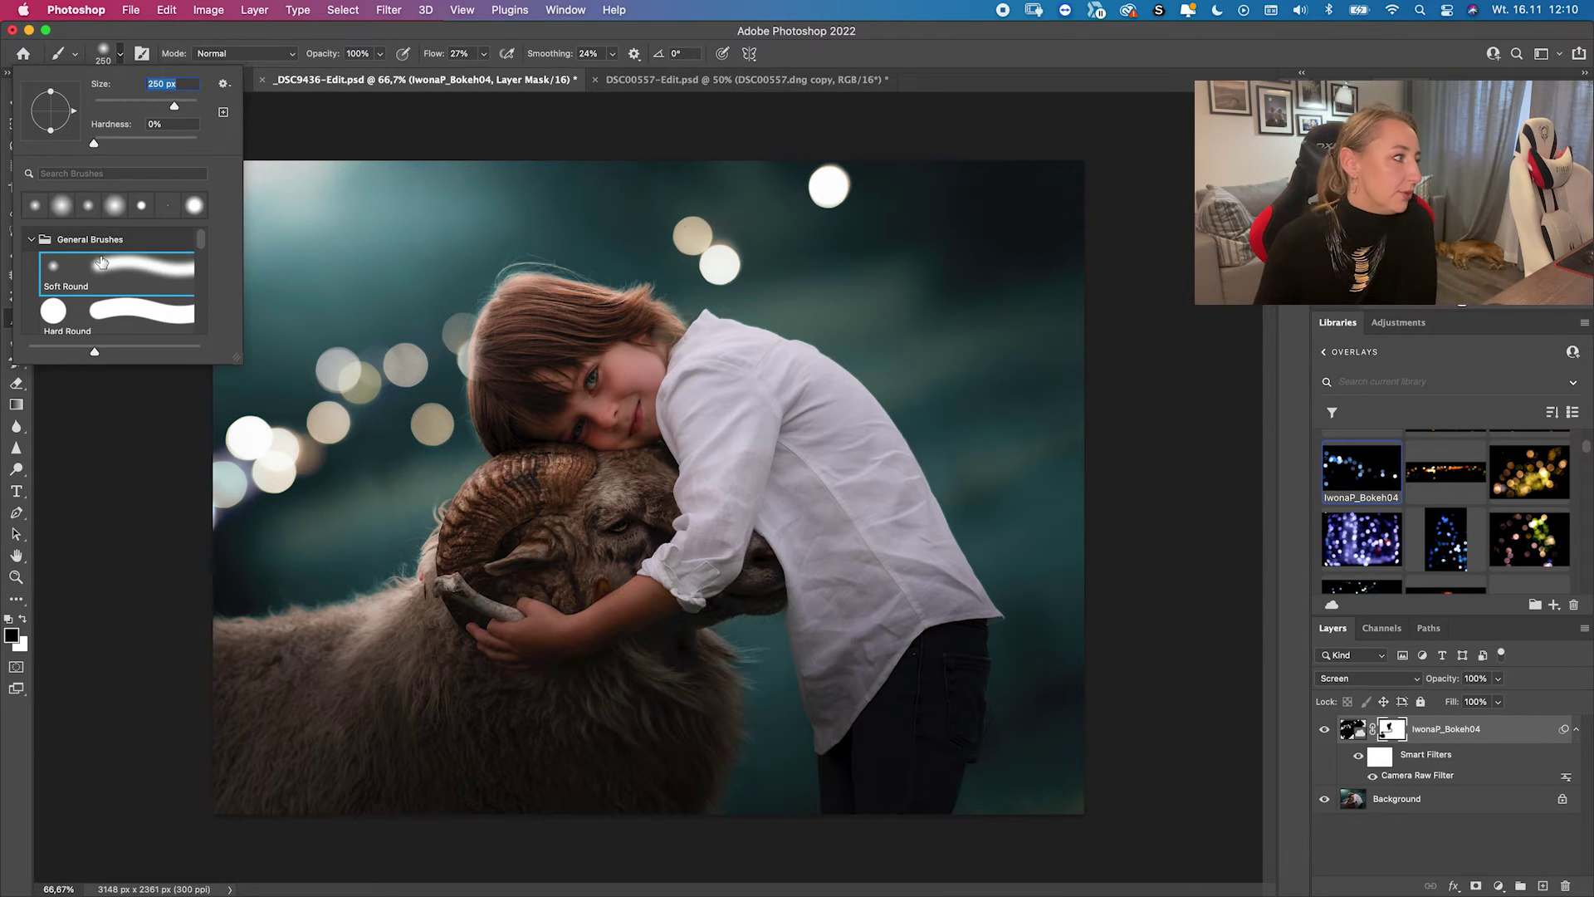
scroll(142, 295, down, 6)
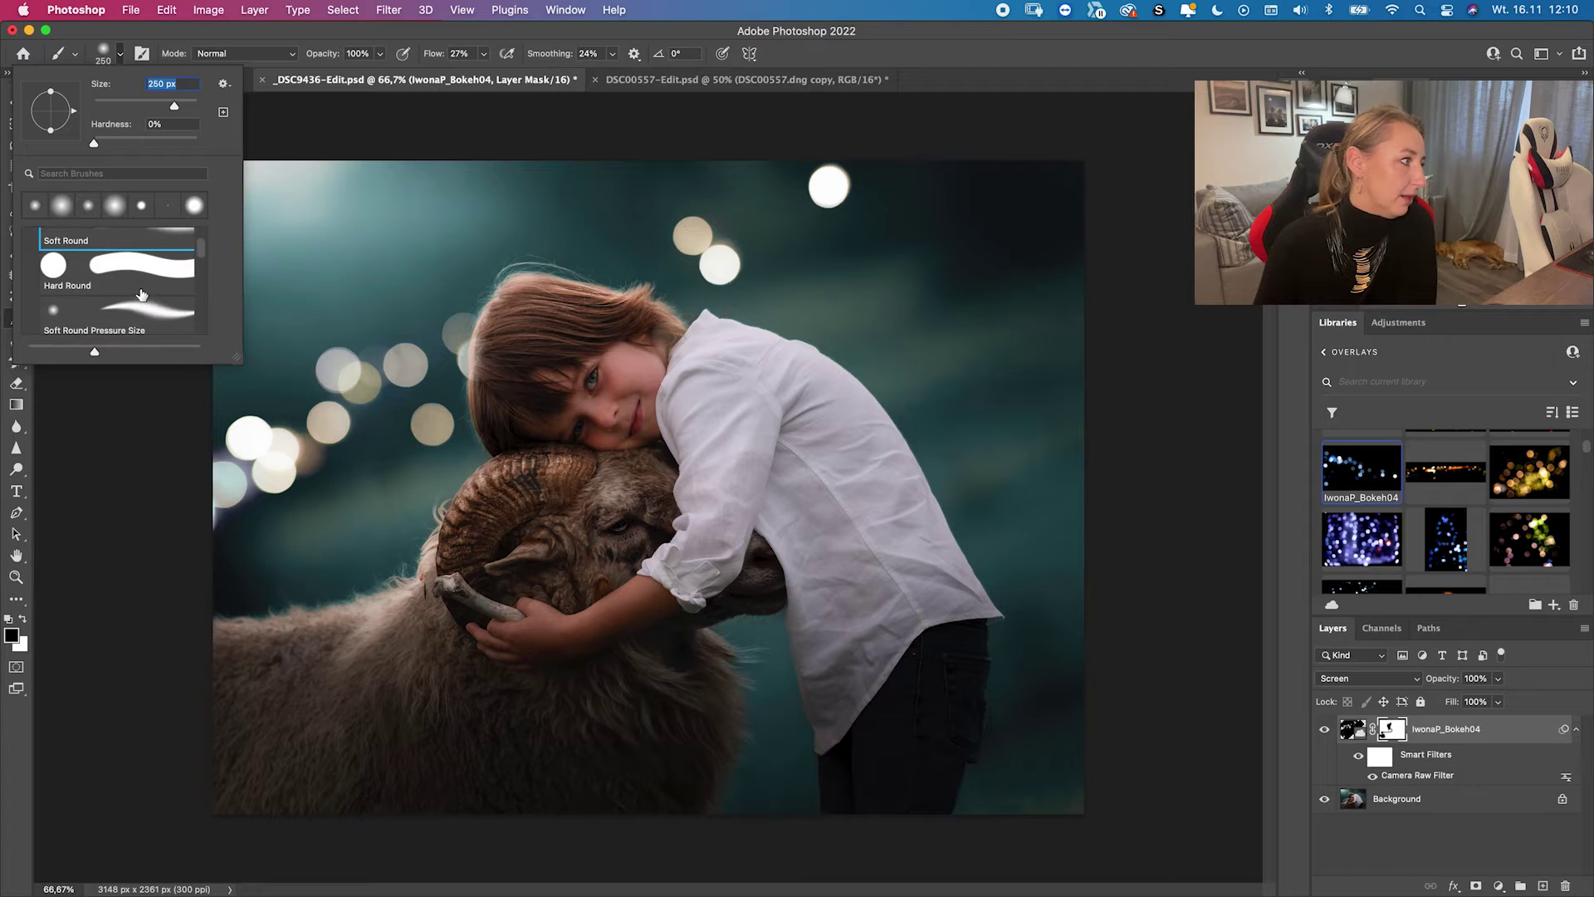
scroll(141, 295, up, 6)
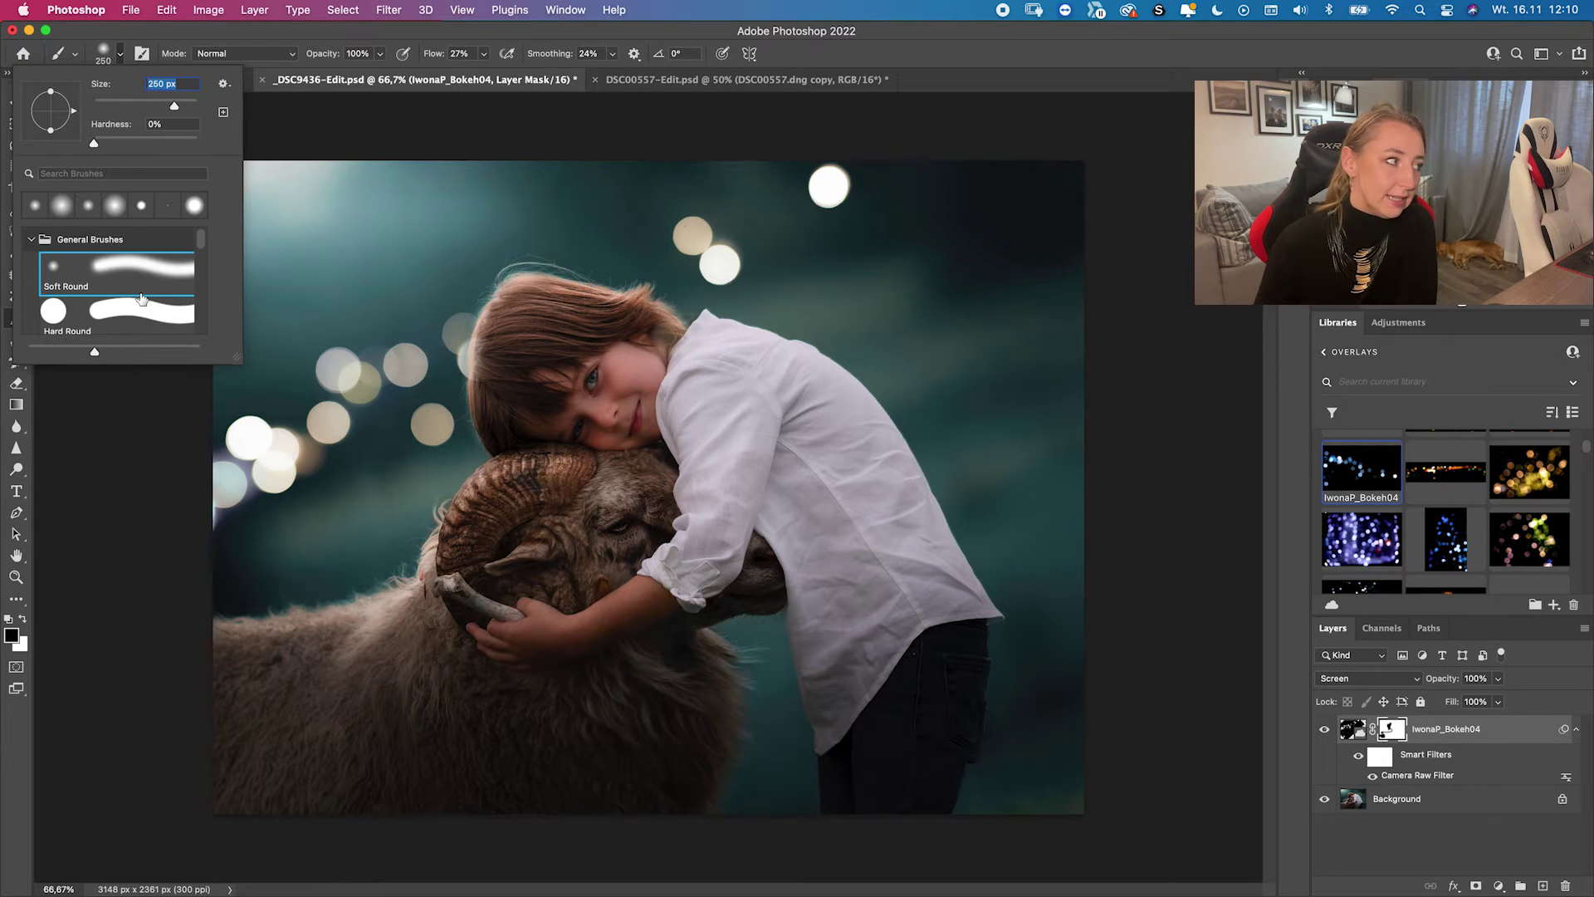
click(492, 519)
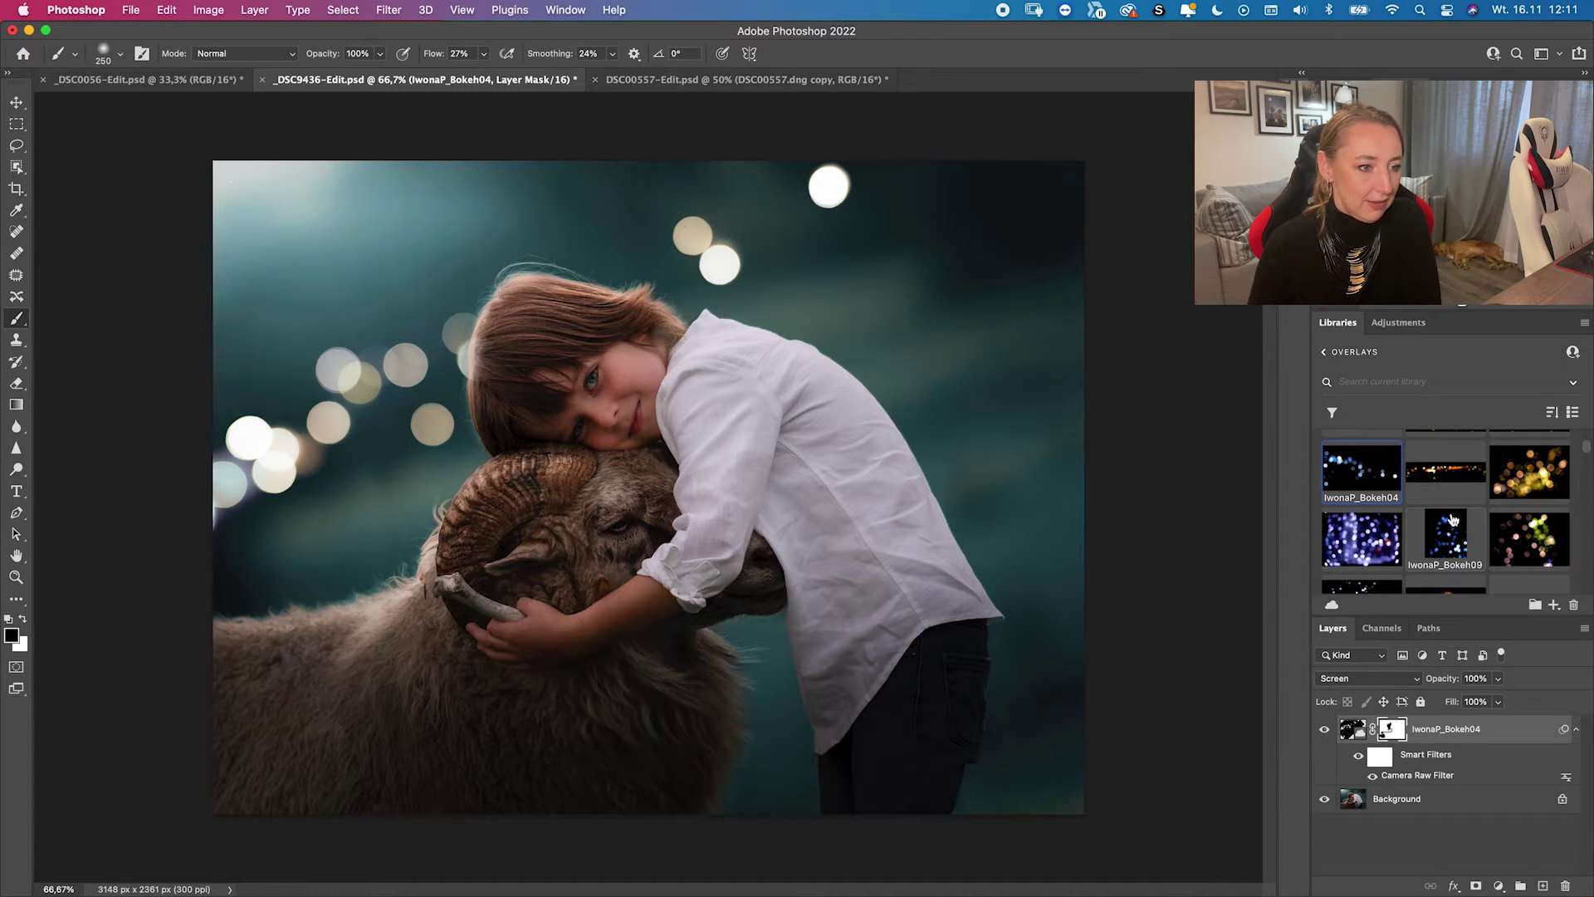
mouse_move(1464, 543)
mouse_down()
mouse_move(1107, 570)
mouse_move(1444, 542)
mouse_up()
scroll(1447, 540, up, 1)
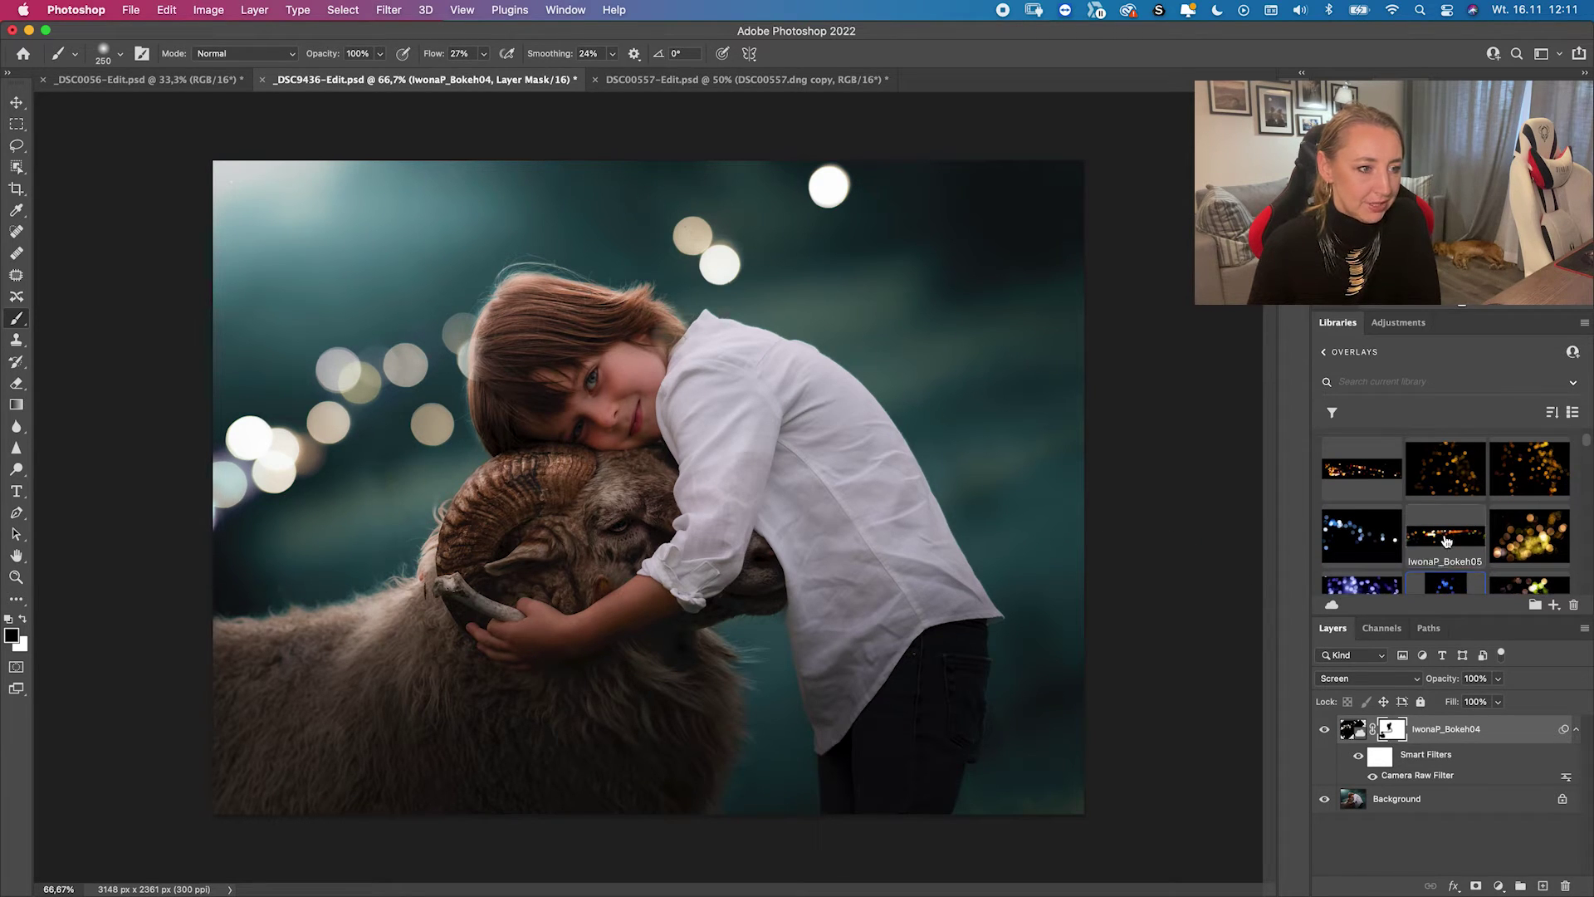
scroll(1447, 540, up, 2)
scroll(1444, 541, down, 5)
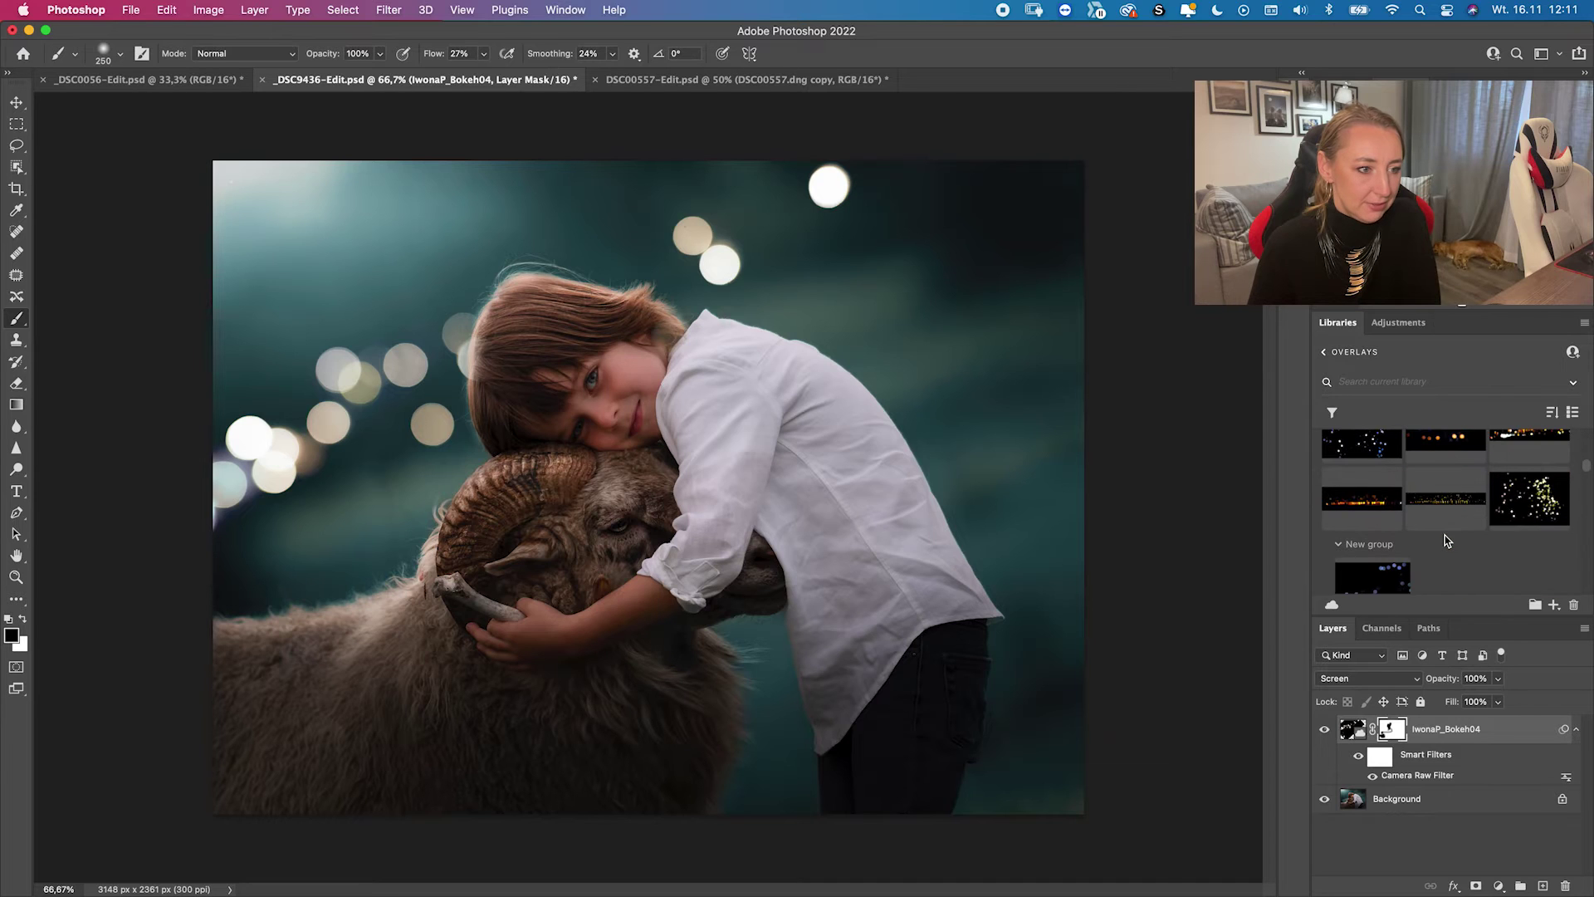
scroll(1444, 540, up, 2)
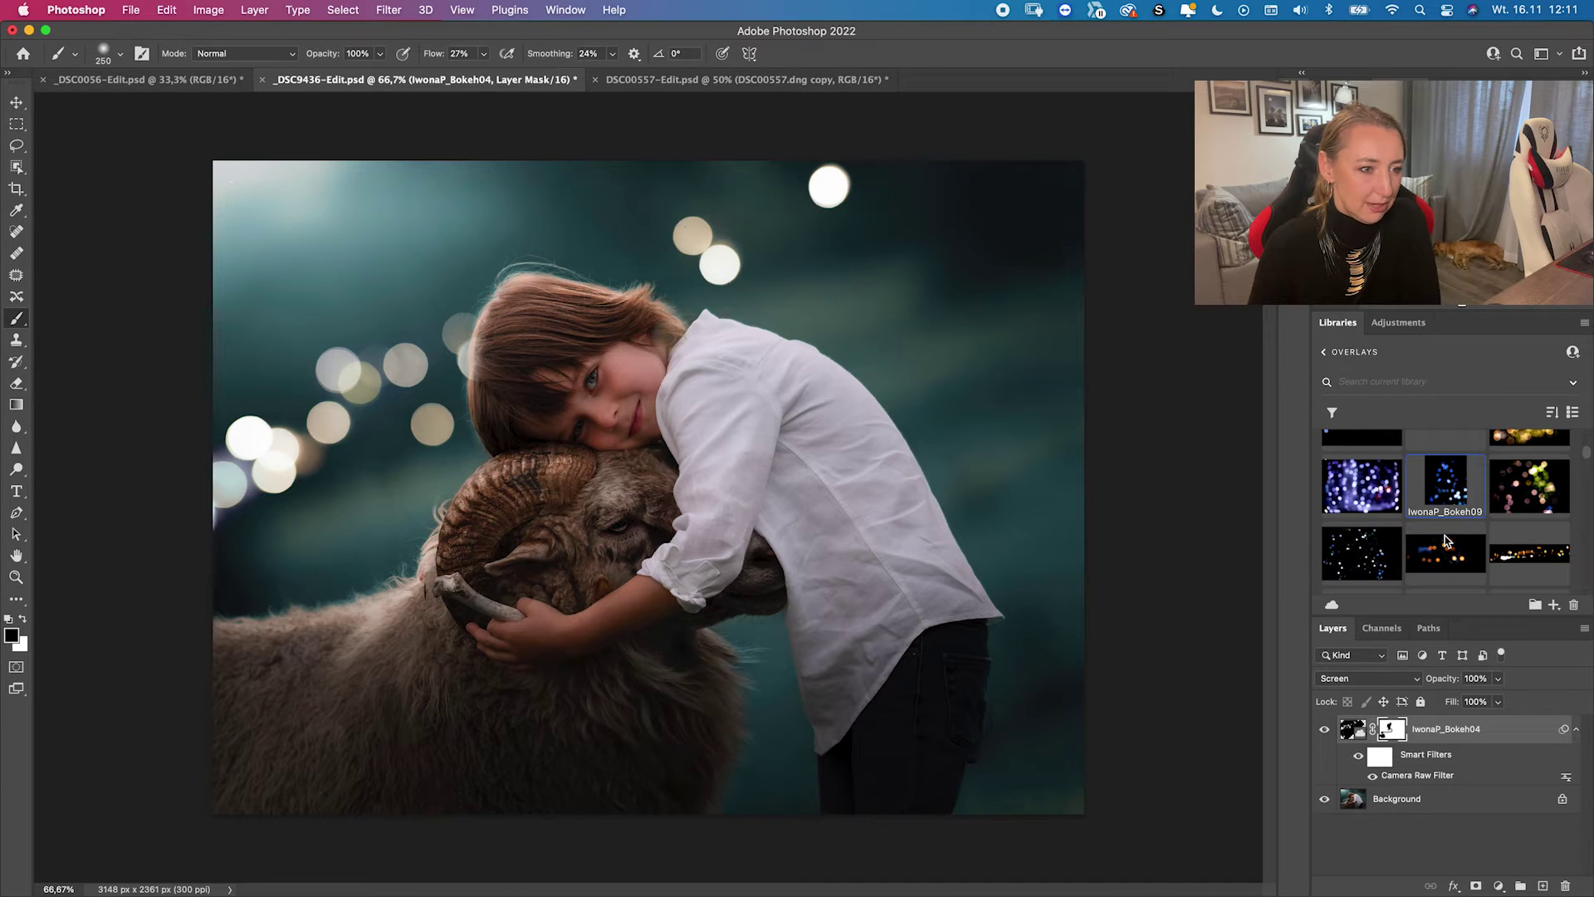
drag(1461, 494, 1019, 552)
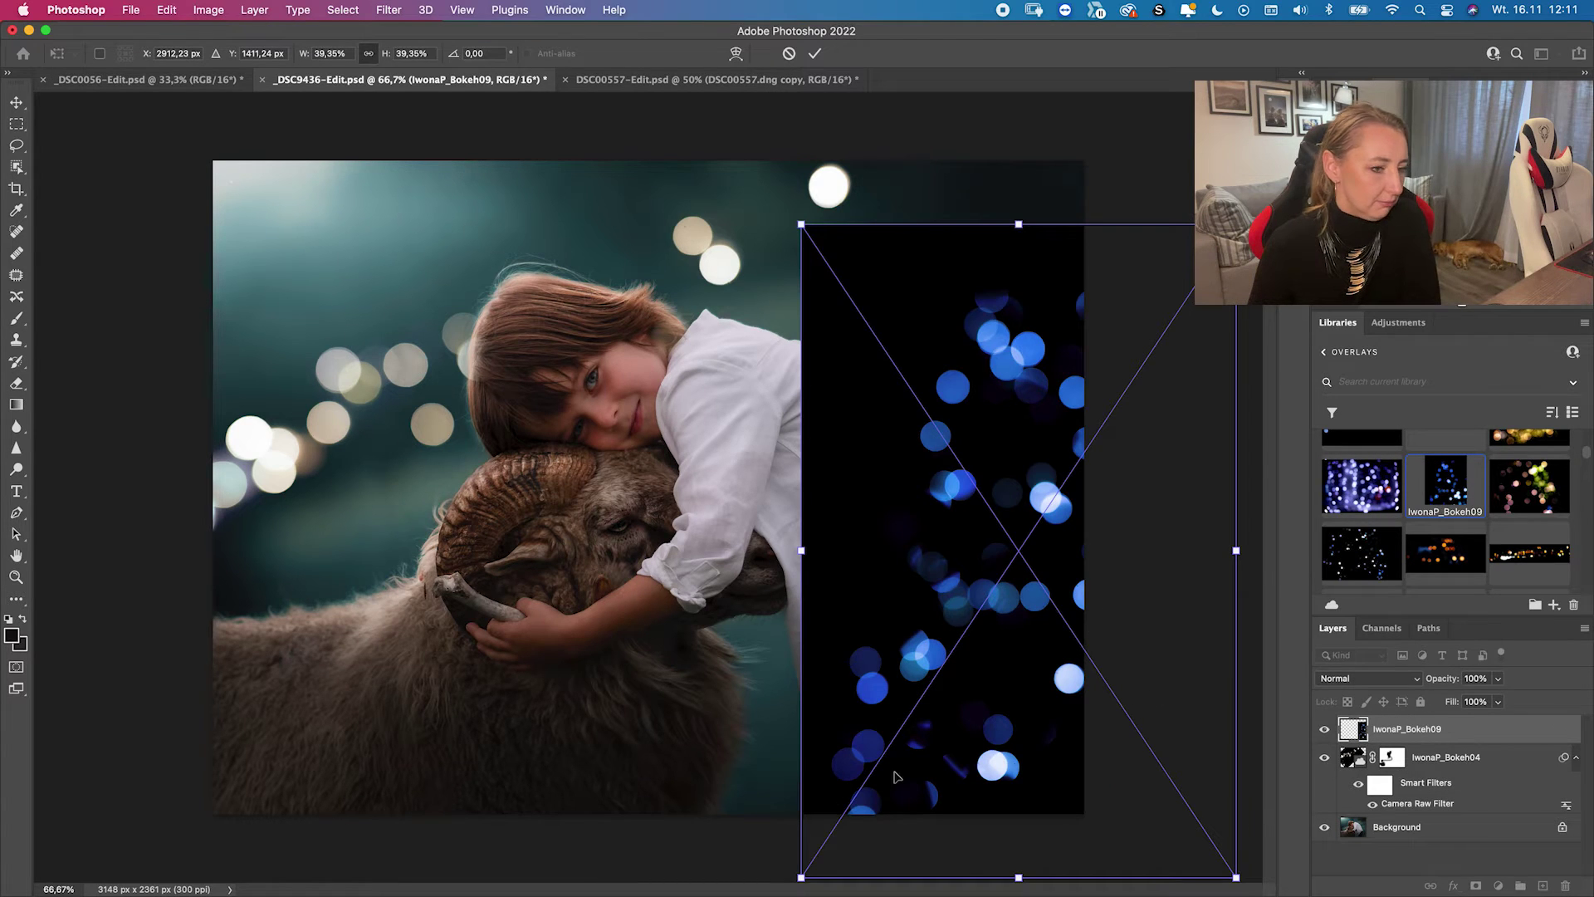
key(Escape)
- Place the IwonaP_Bokeh02 overlay from the library, rotated about -10.79°, over the lower-right part of the ram photo
scroll(1426, 513, up, 10)
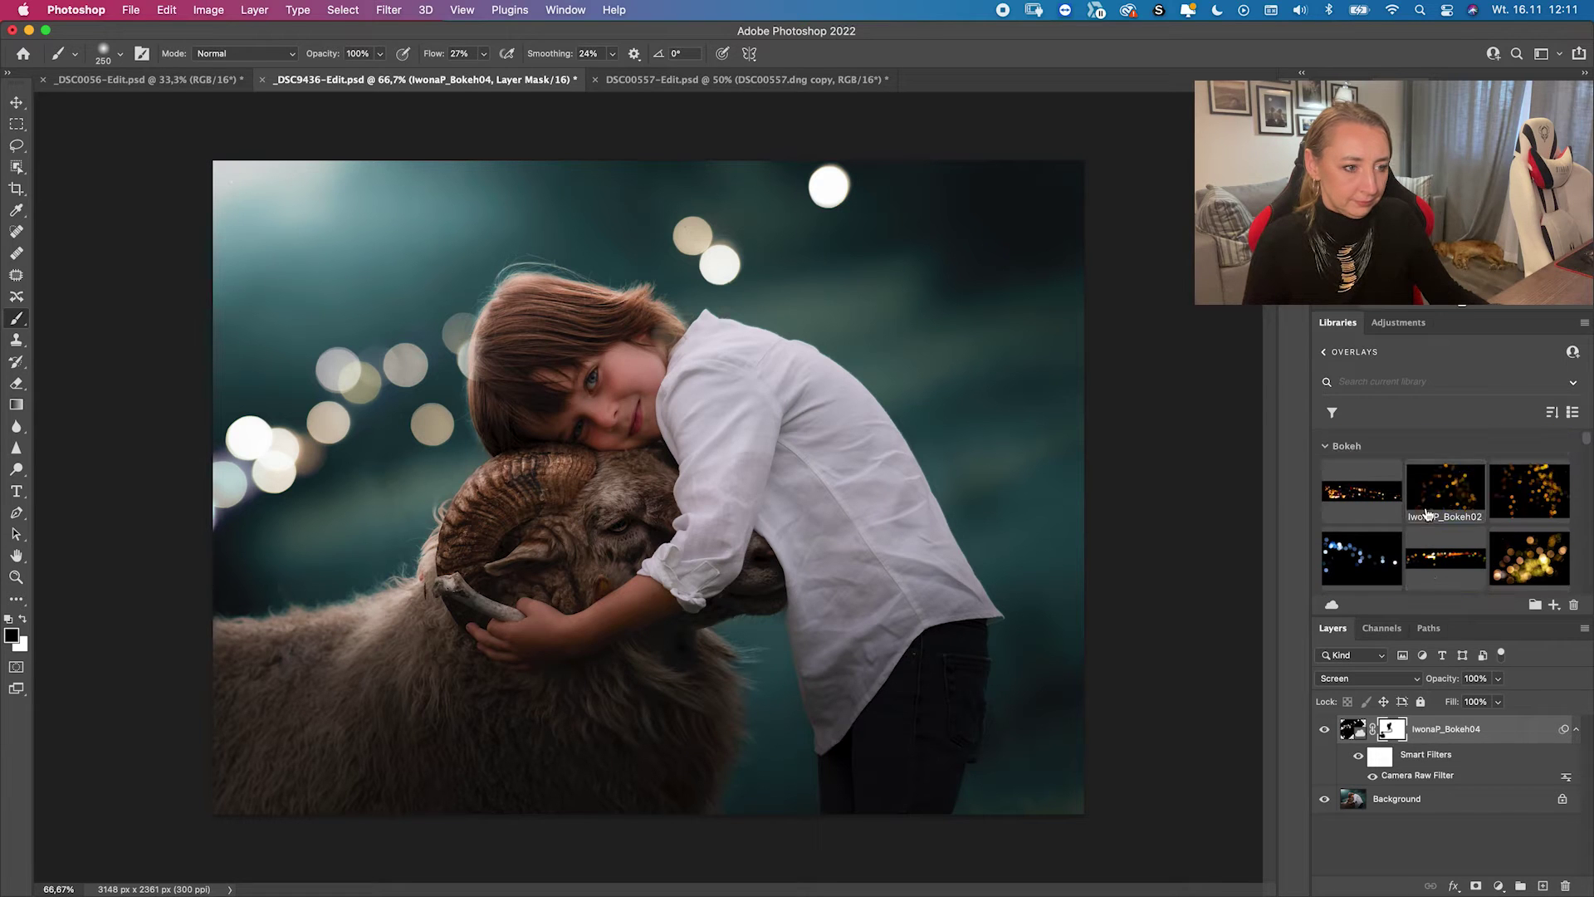
scroll(1426, 513, down, 6)
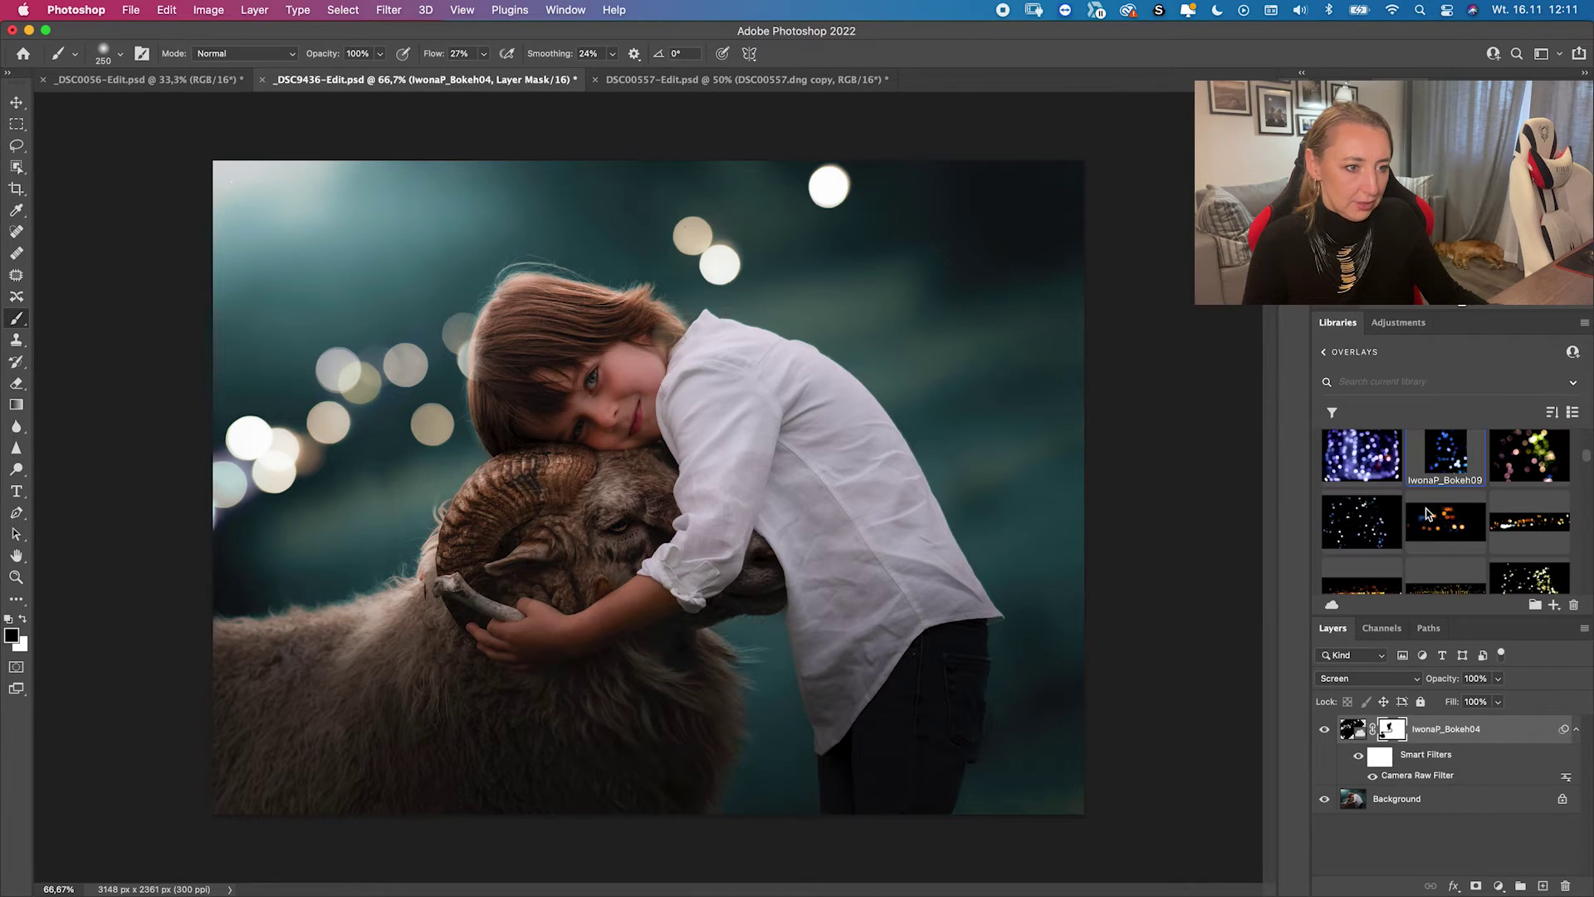
scroll(1426, 514, up, 3)
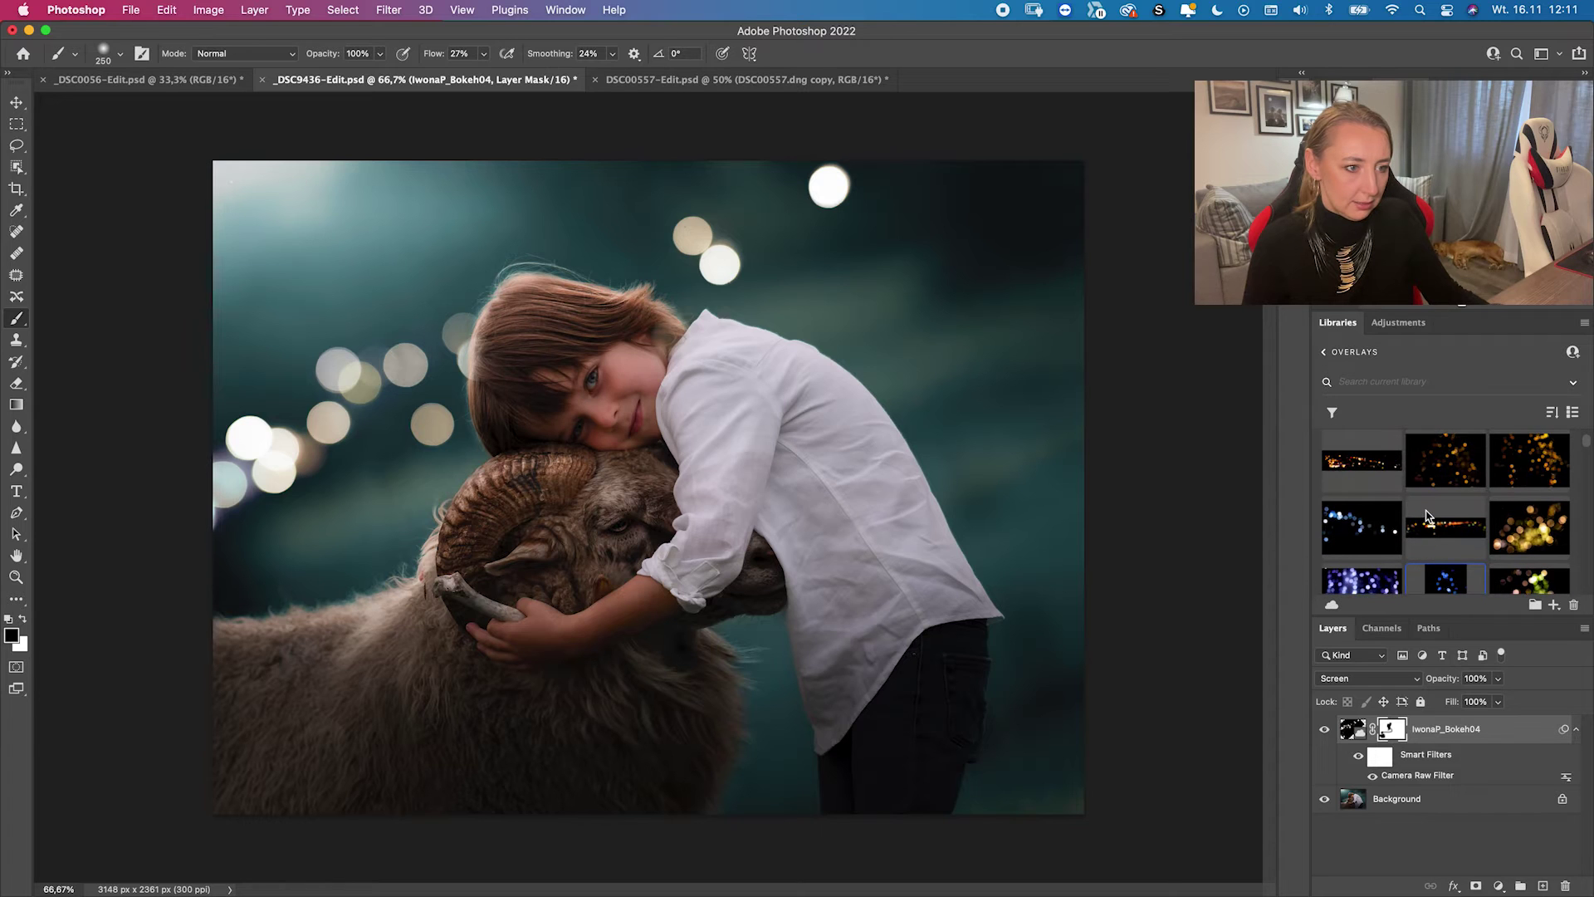
drag(1444, 460, 741, 564)
drag(1163, 540, 1104, 398)
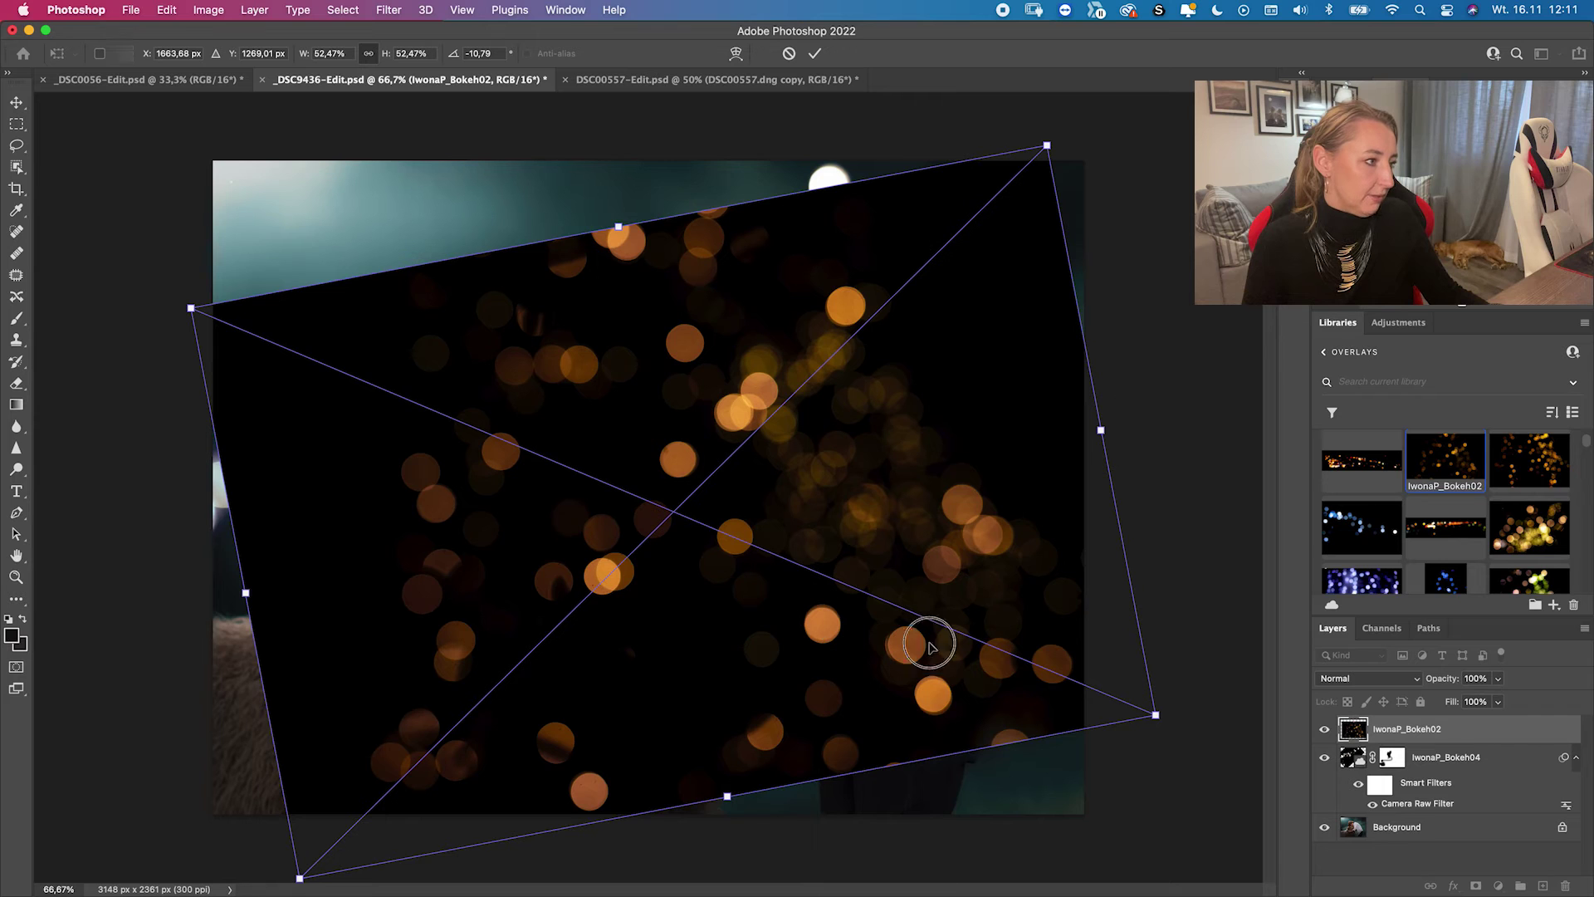
drag(930, 643, 1094, 766)
drag(1094, 687, 1098, 693)
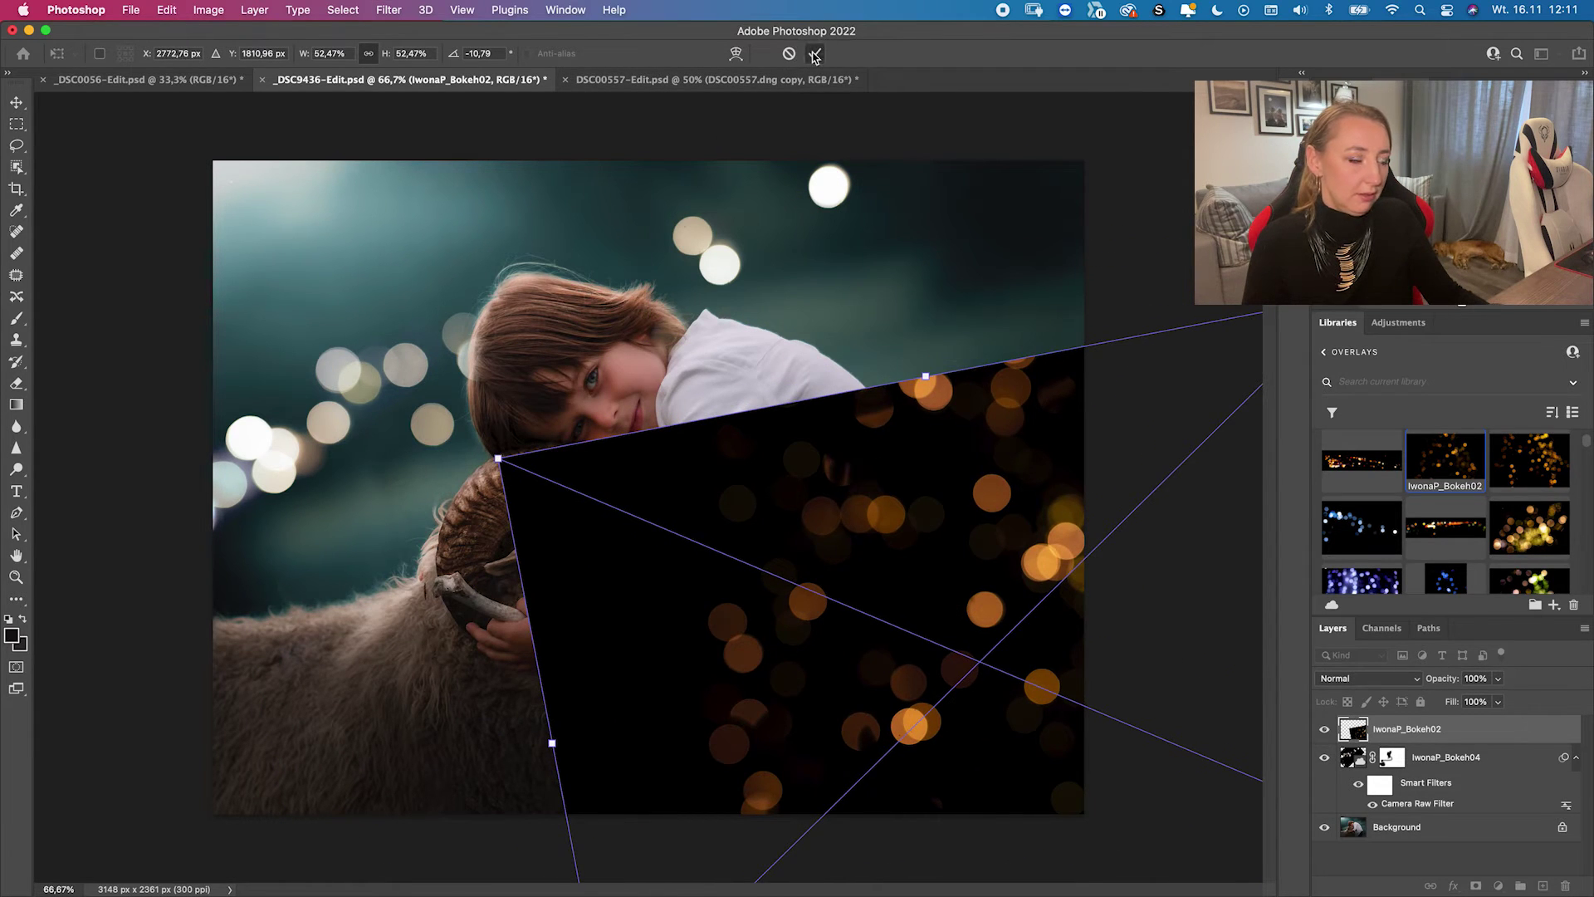
key(Return)
key(b)
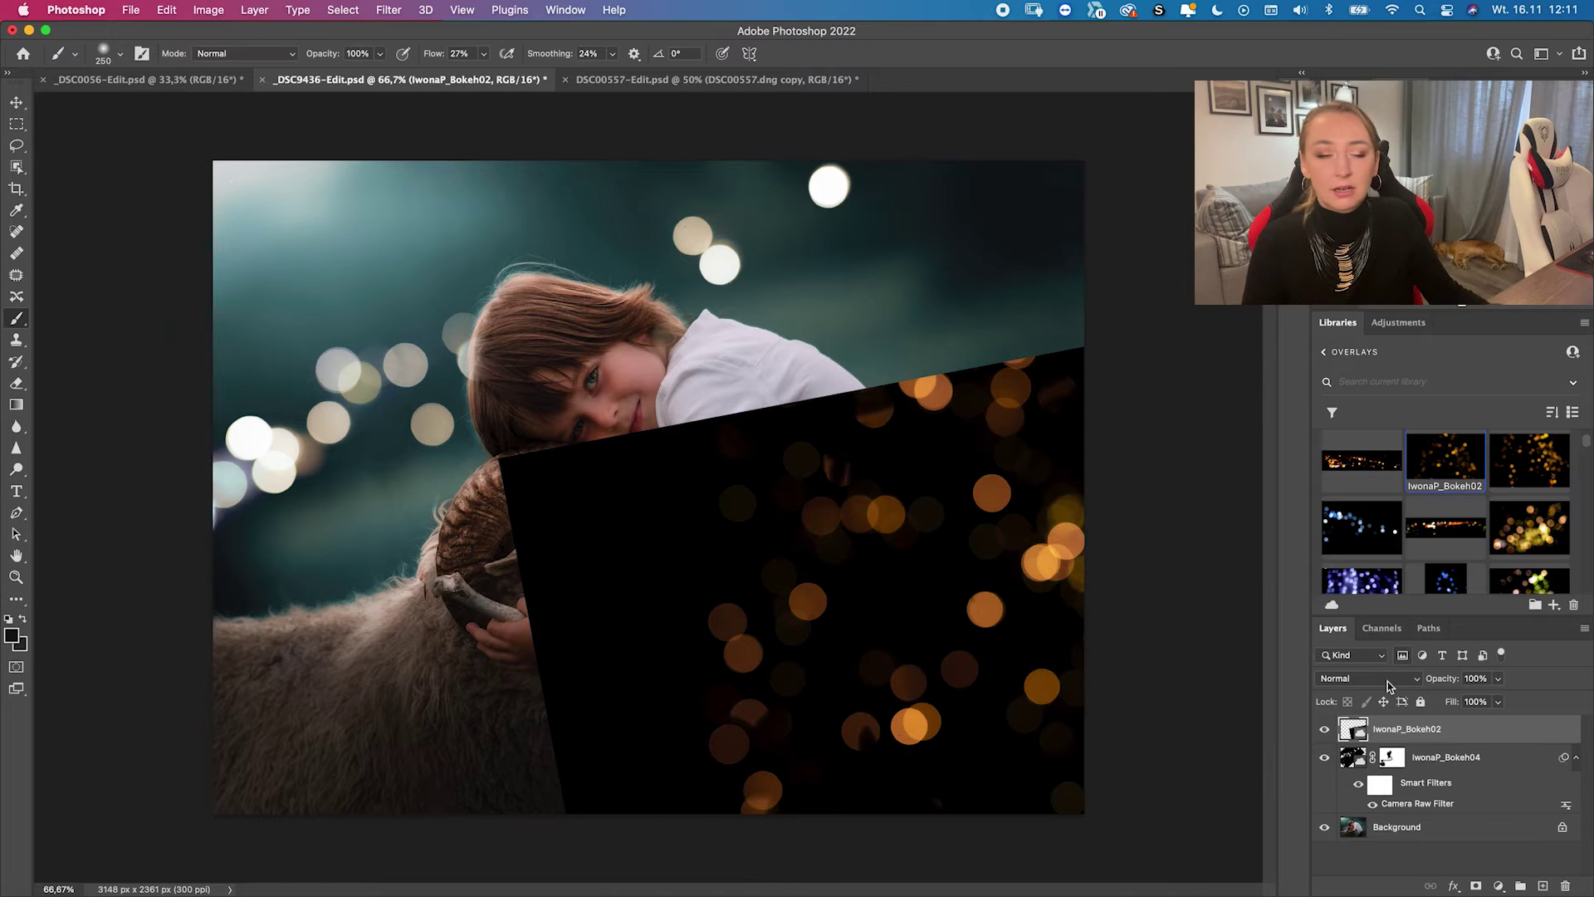
- Set the IwonaP_Bokeh02 layer's blend mode to Screen and add a layer mask to it
click(1376, 679)
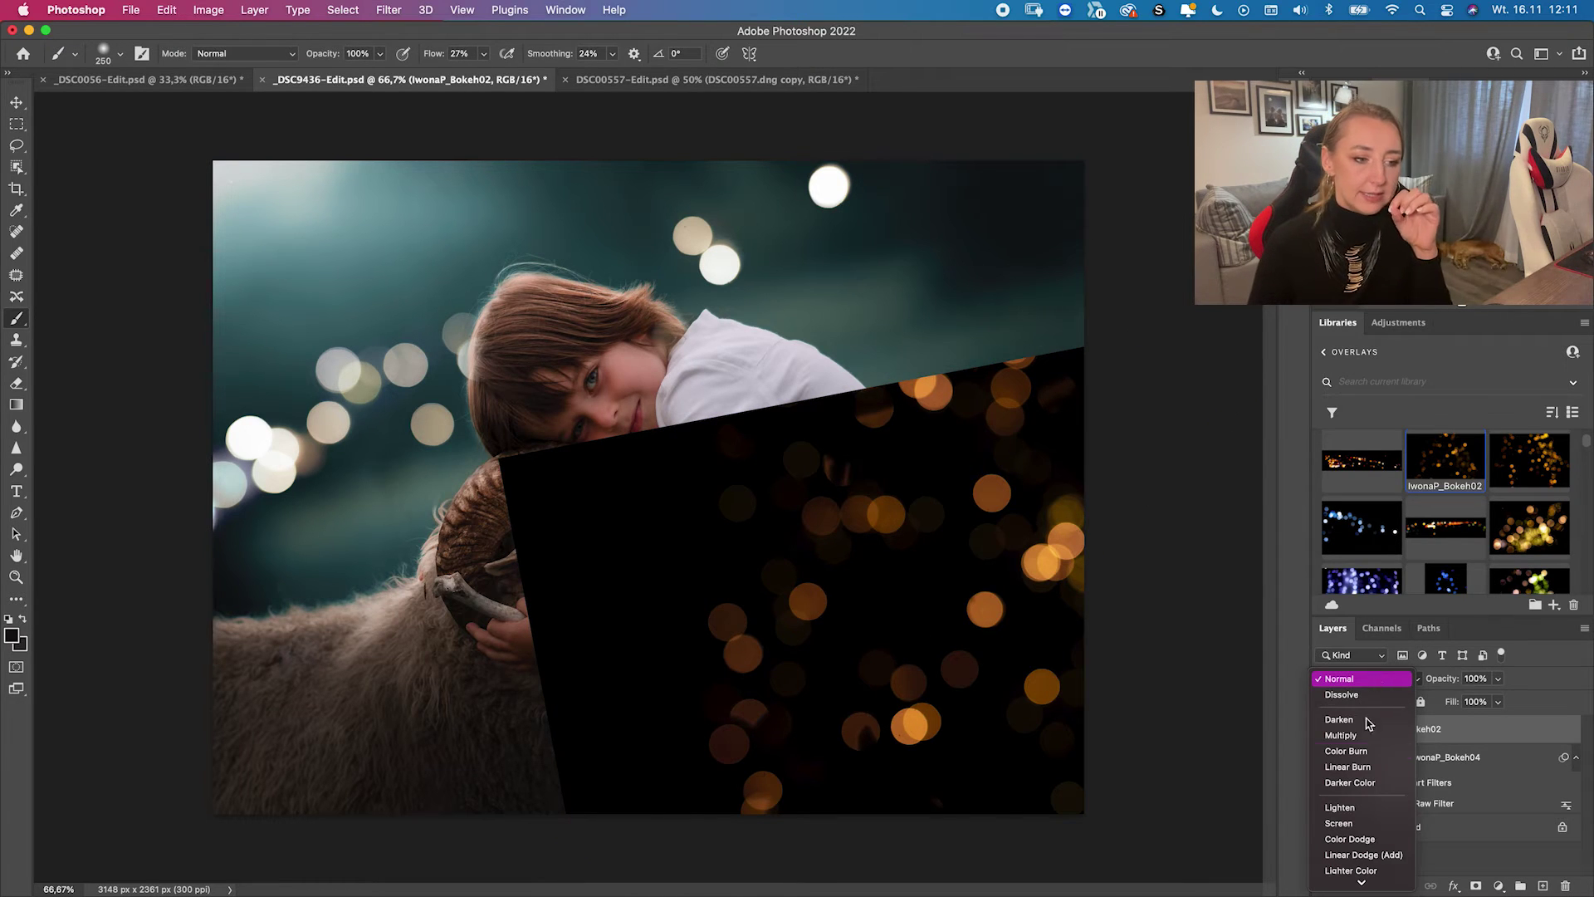
click(1361, 822)
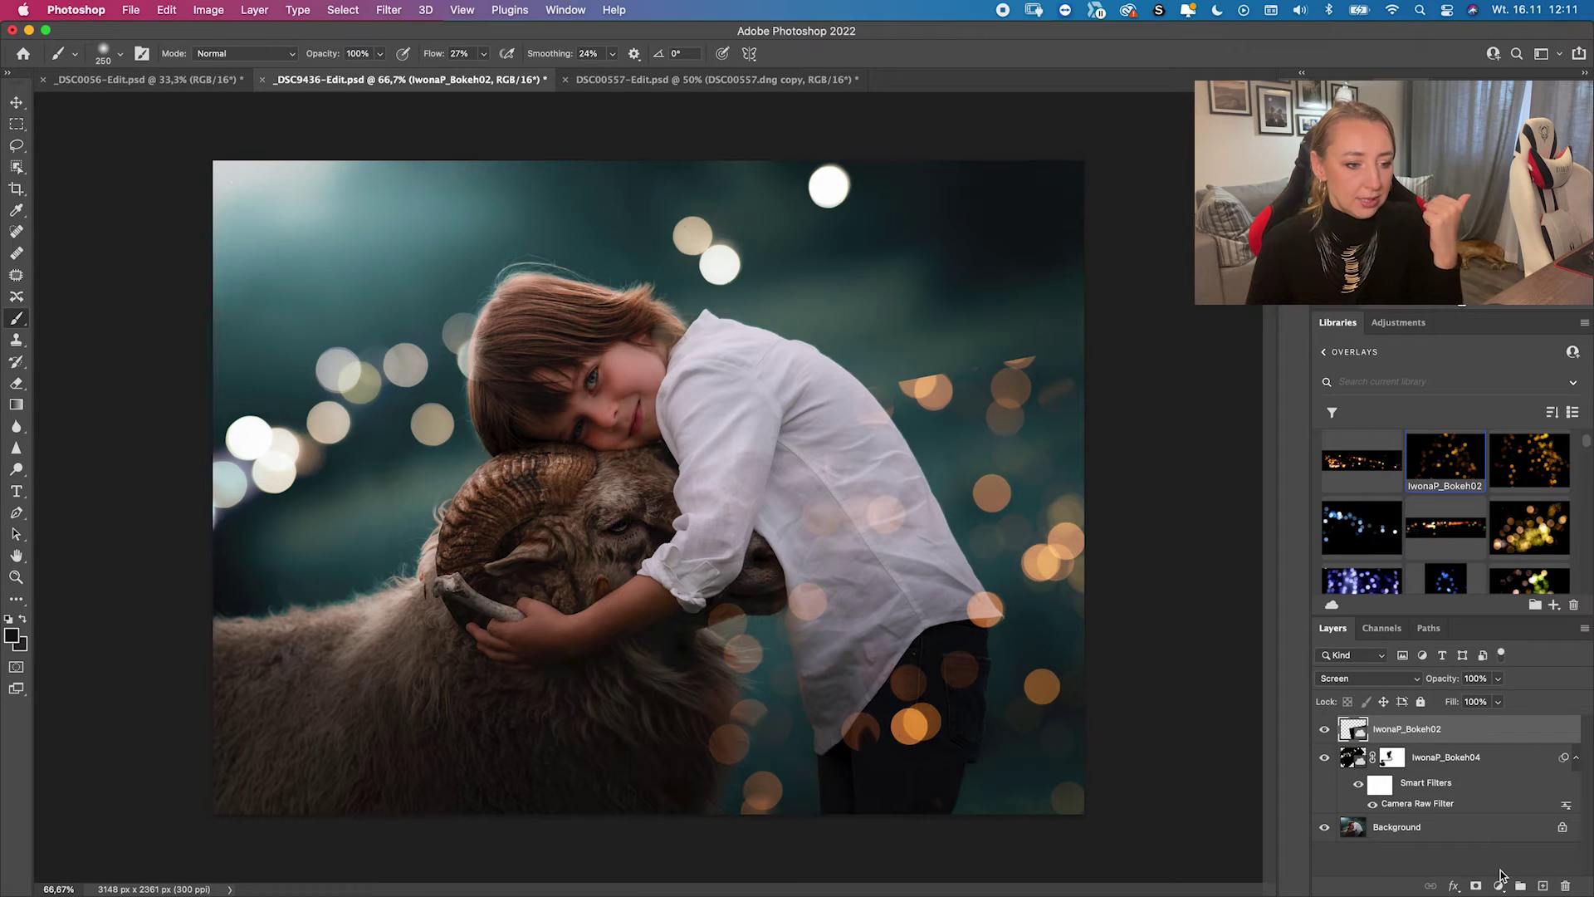
click(1476, 886)
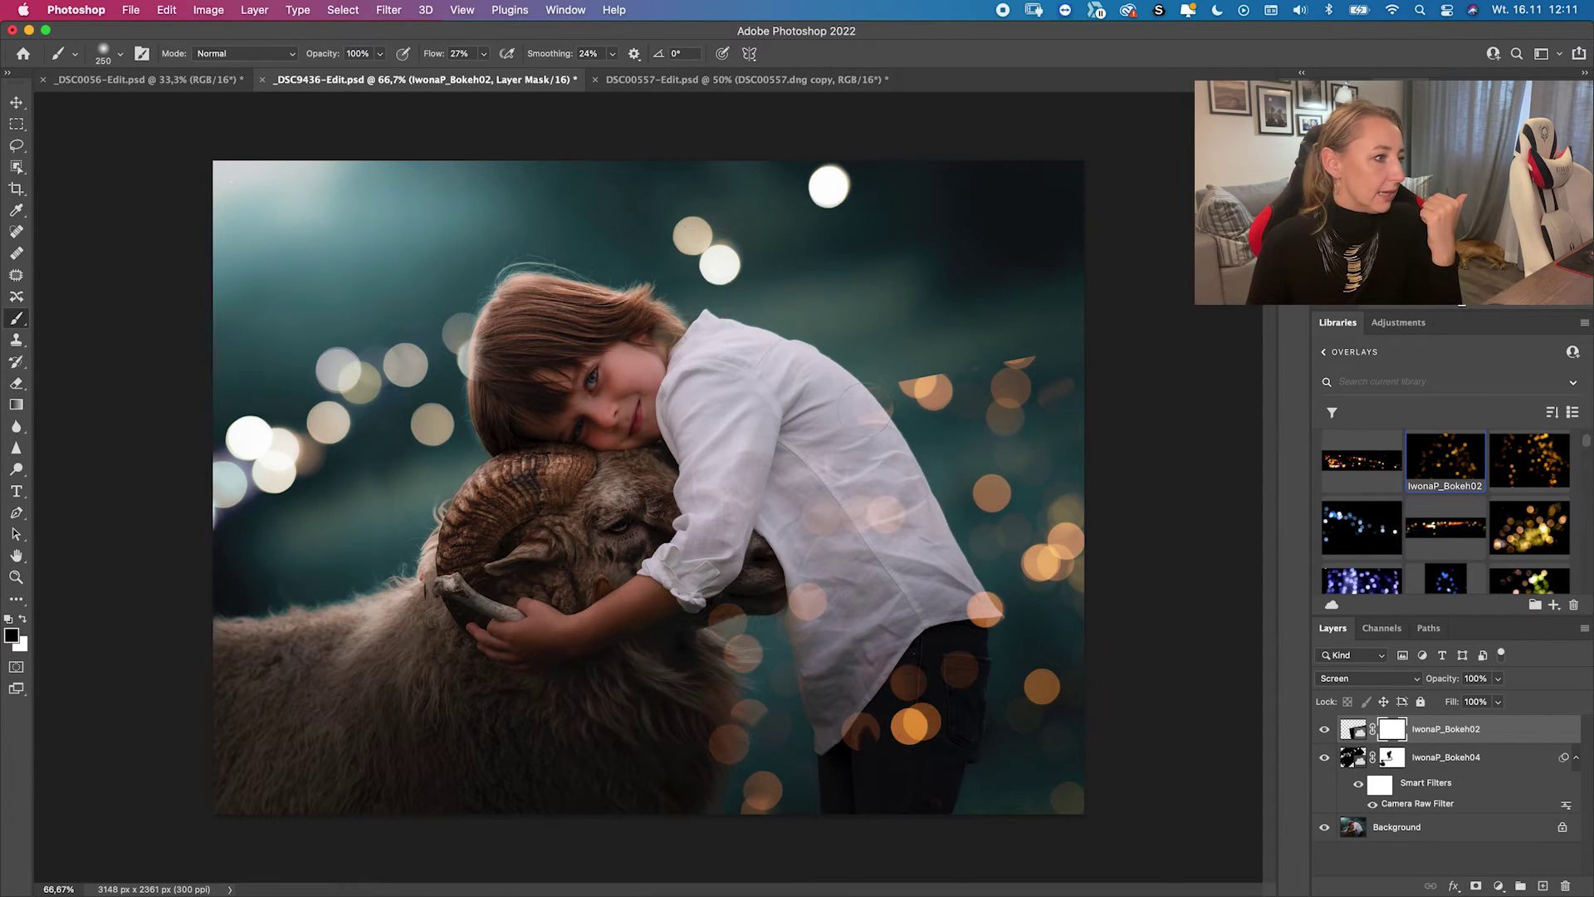
- Mask the orange lights off the boy's shirt and the ram with a black brush enlarged to 600 px, and shift the overlay to the right
drag(872, 407, 1009, 366)
key(bracketright)
key(bracketright)
key(bracketright)
key(bracketright)
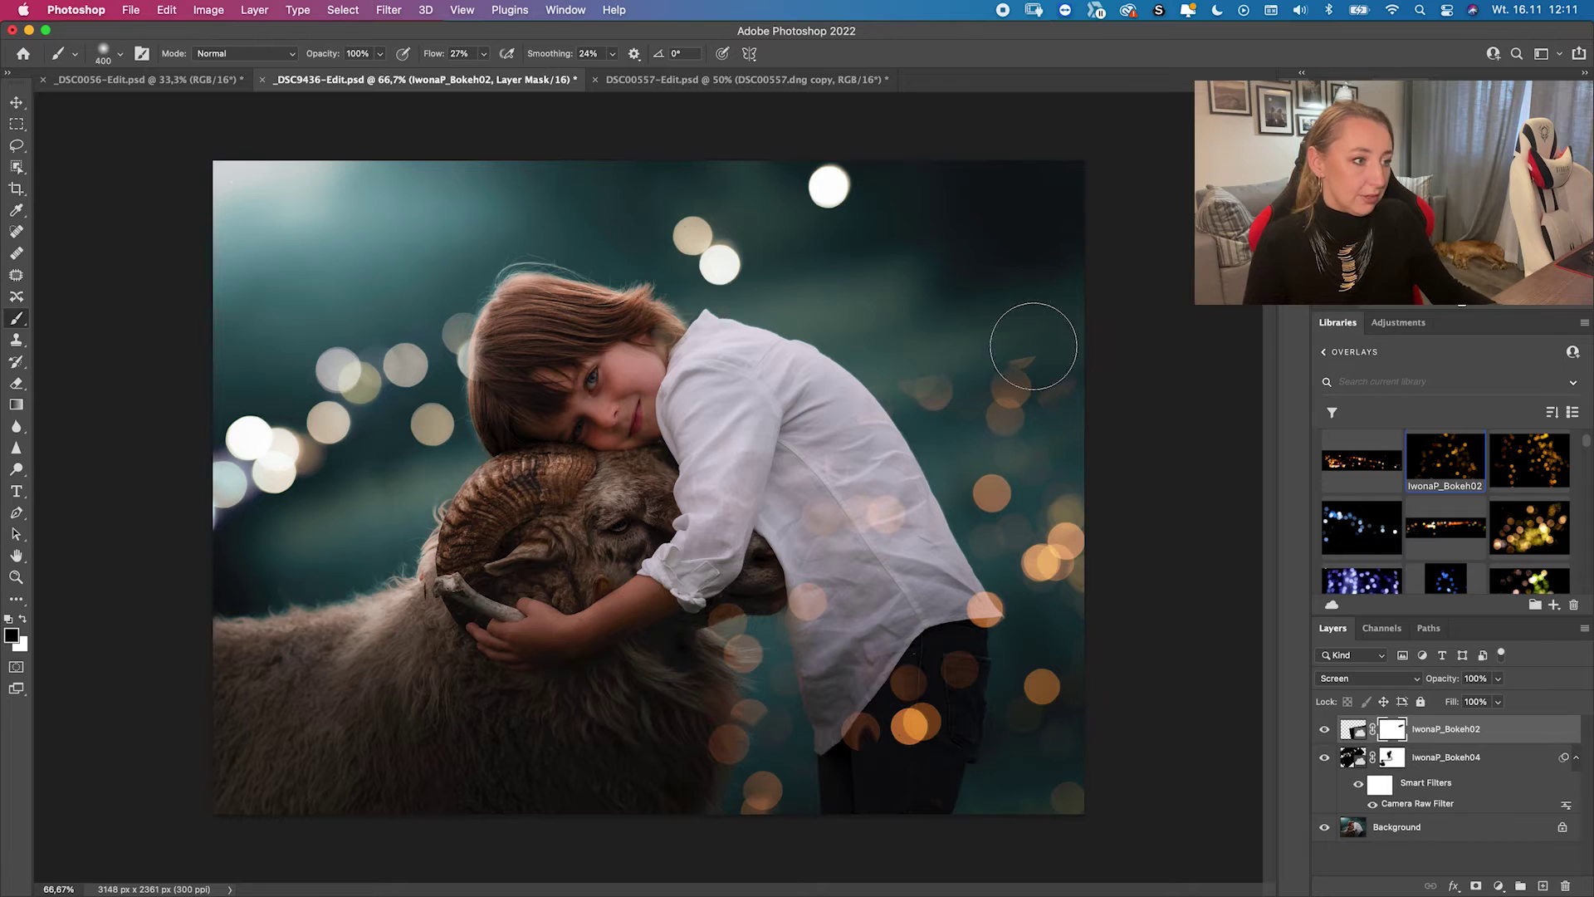
mouse_move(830, 482)
mouse_down()
mouse_move(896, 427)
mouse_move(1060, 354)
mouse_move(905, 404)
mouse_move(877, 481)
mouse_move(735, 586)
mouse_up()
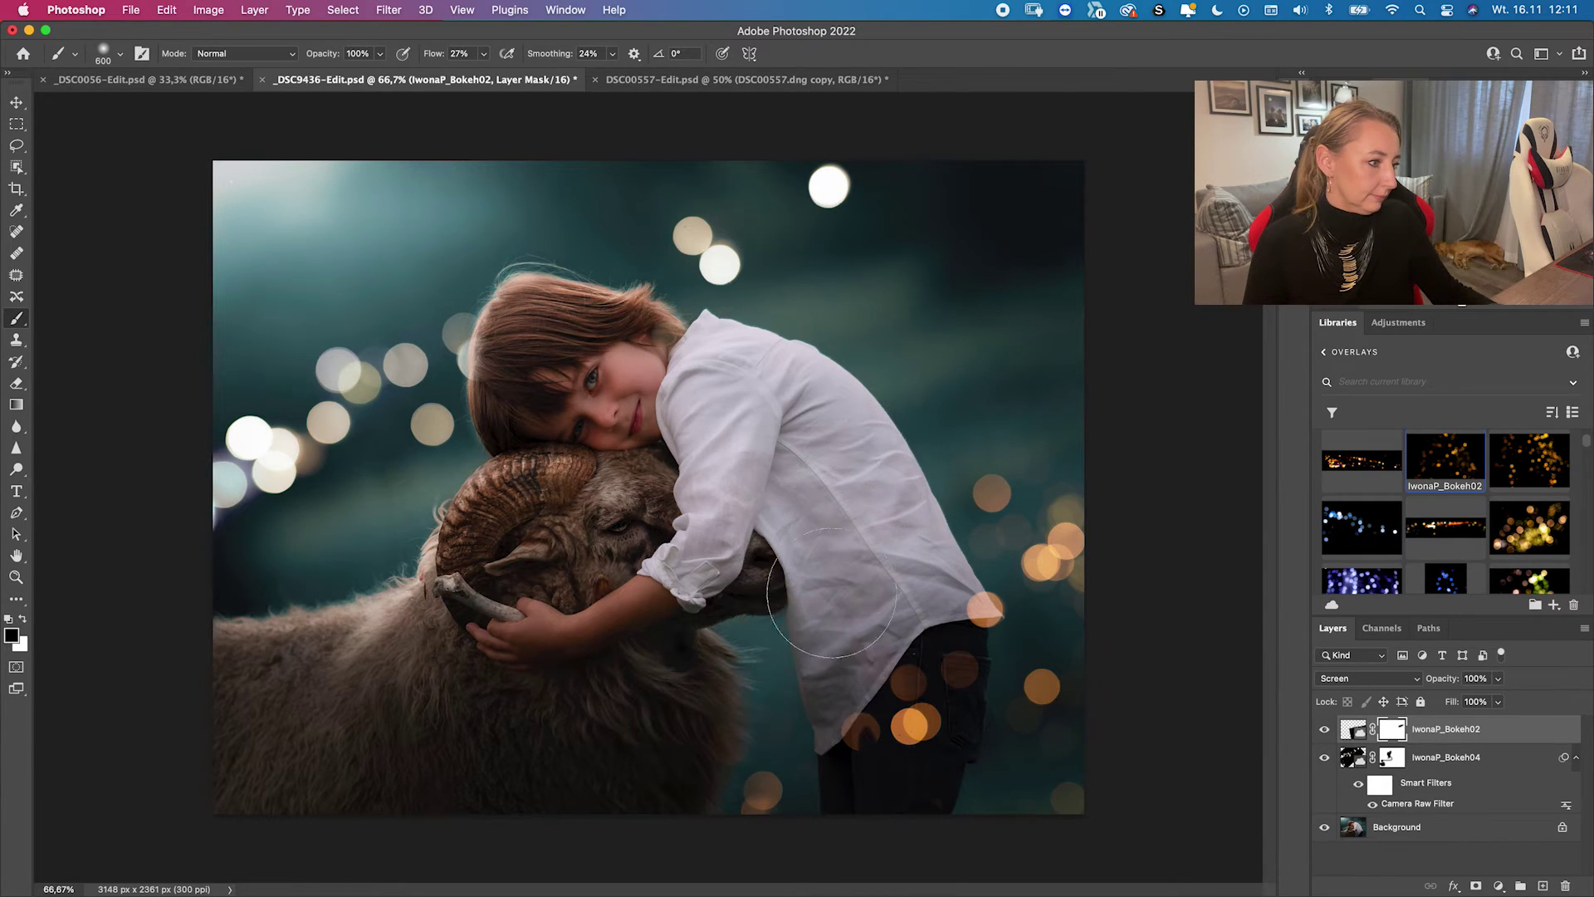
click(17, 101)
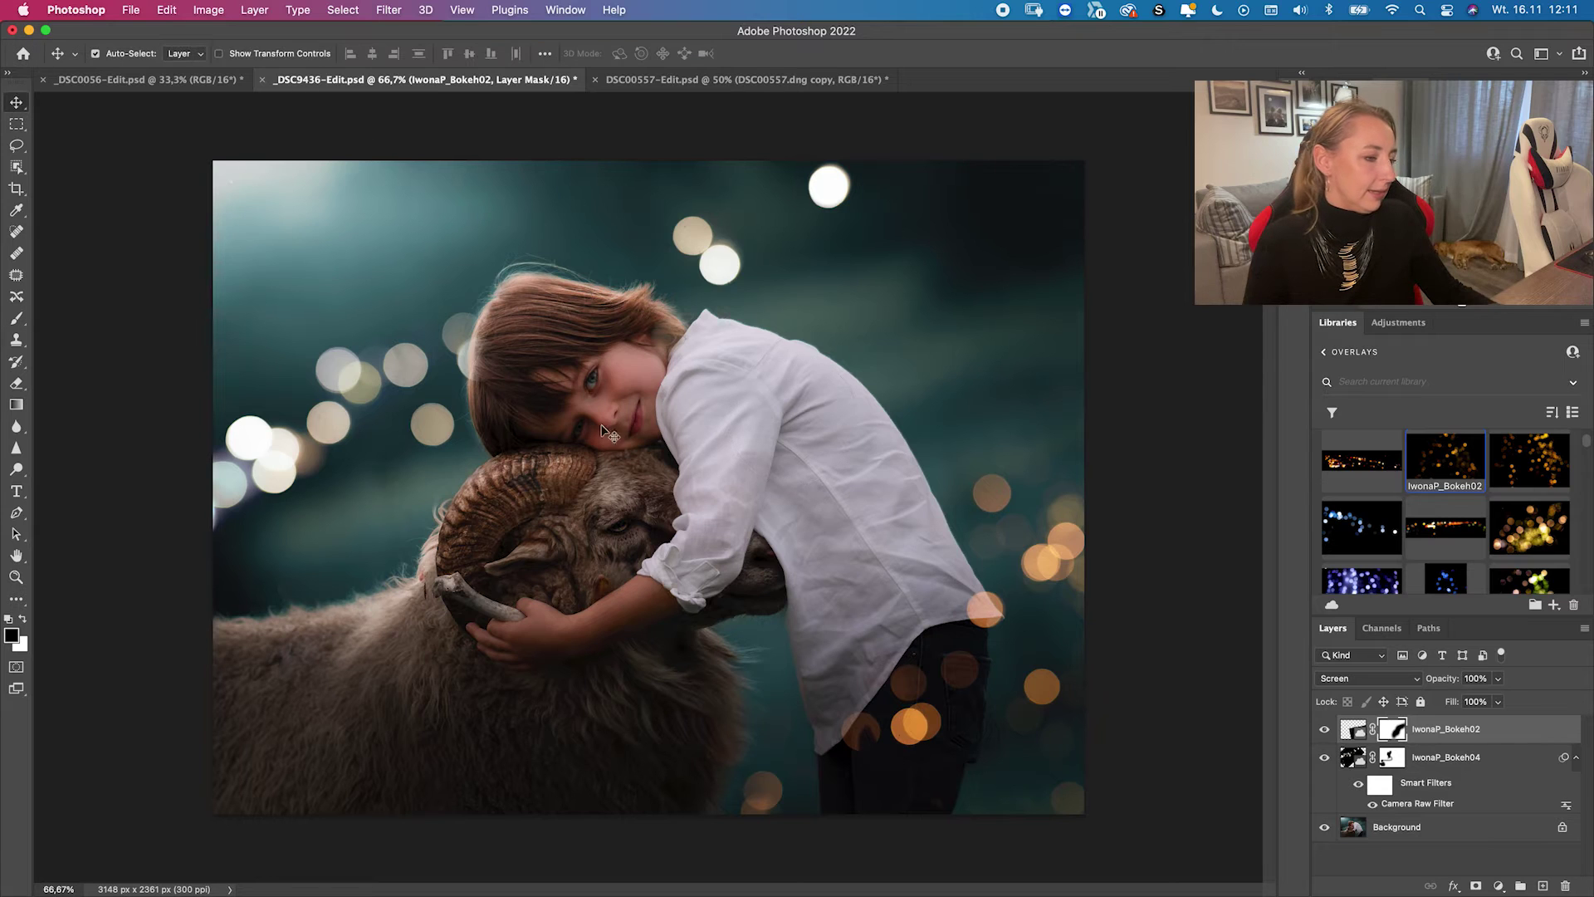
drag(984, 618, 1034, 624)
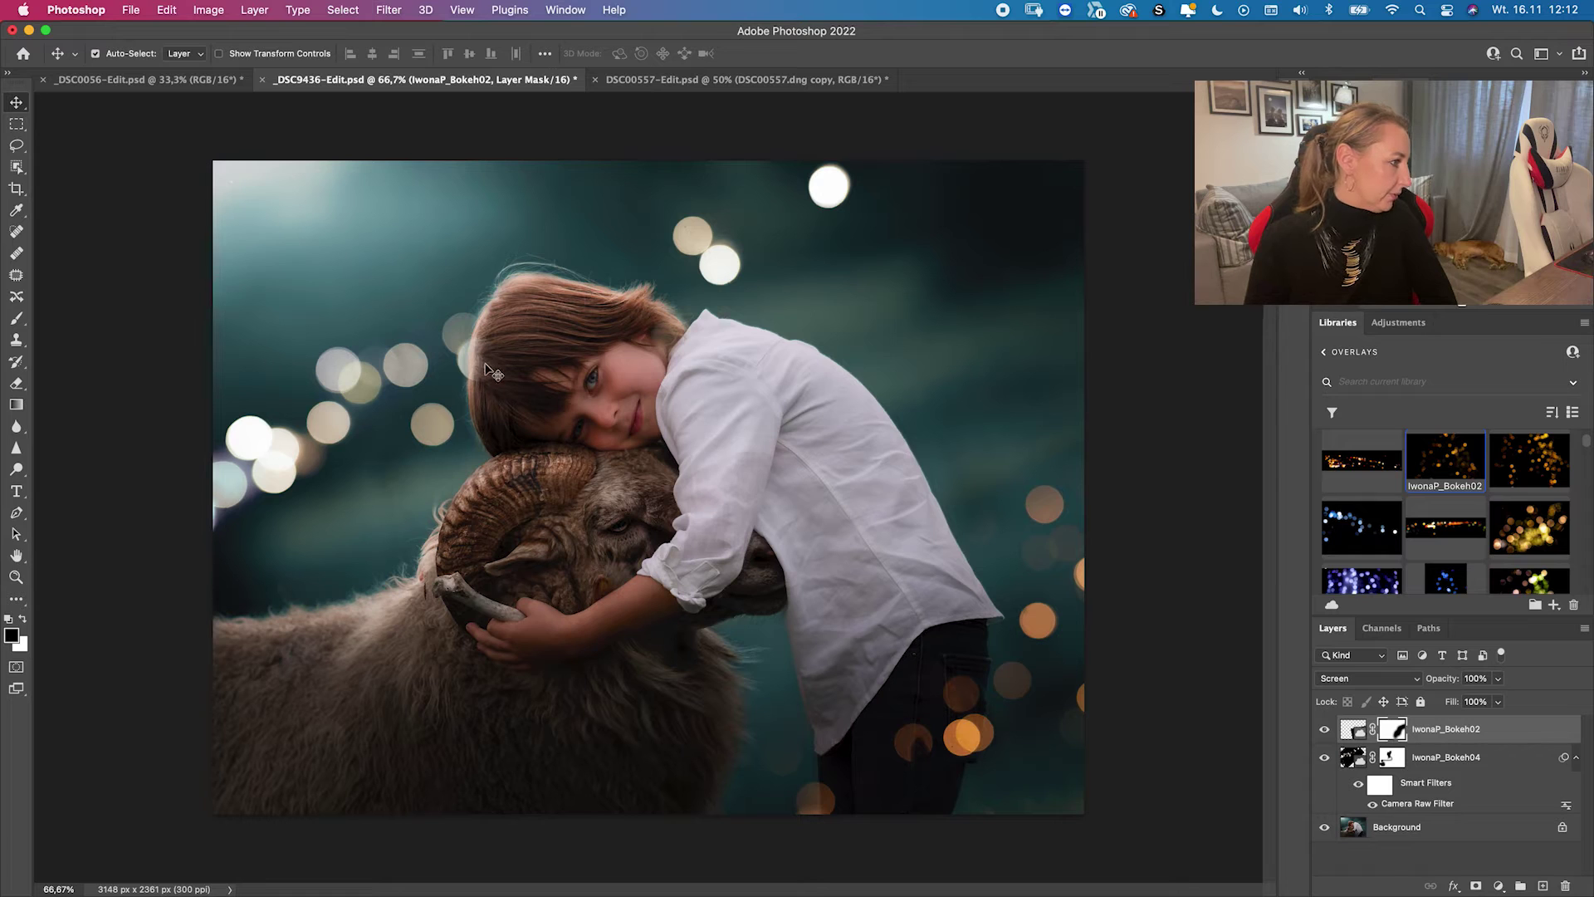
- Paint black on the IwonaP_Bokeh04 layer's mask to clear the remaining lights from the boy's hair
click(1398, 762)
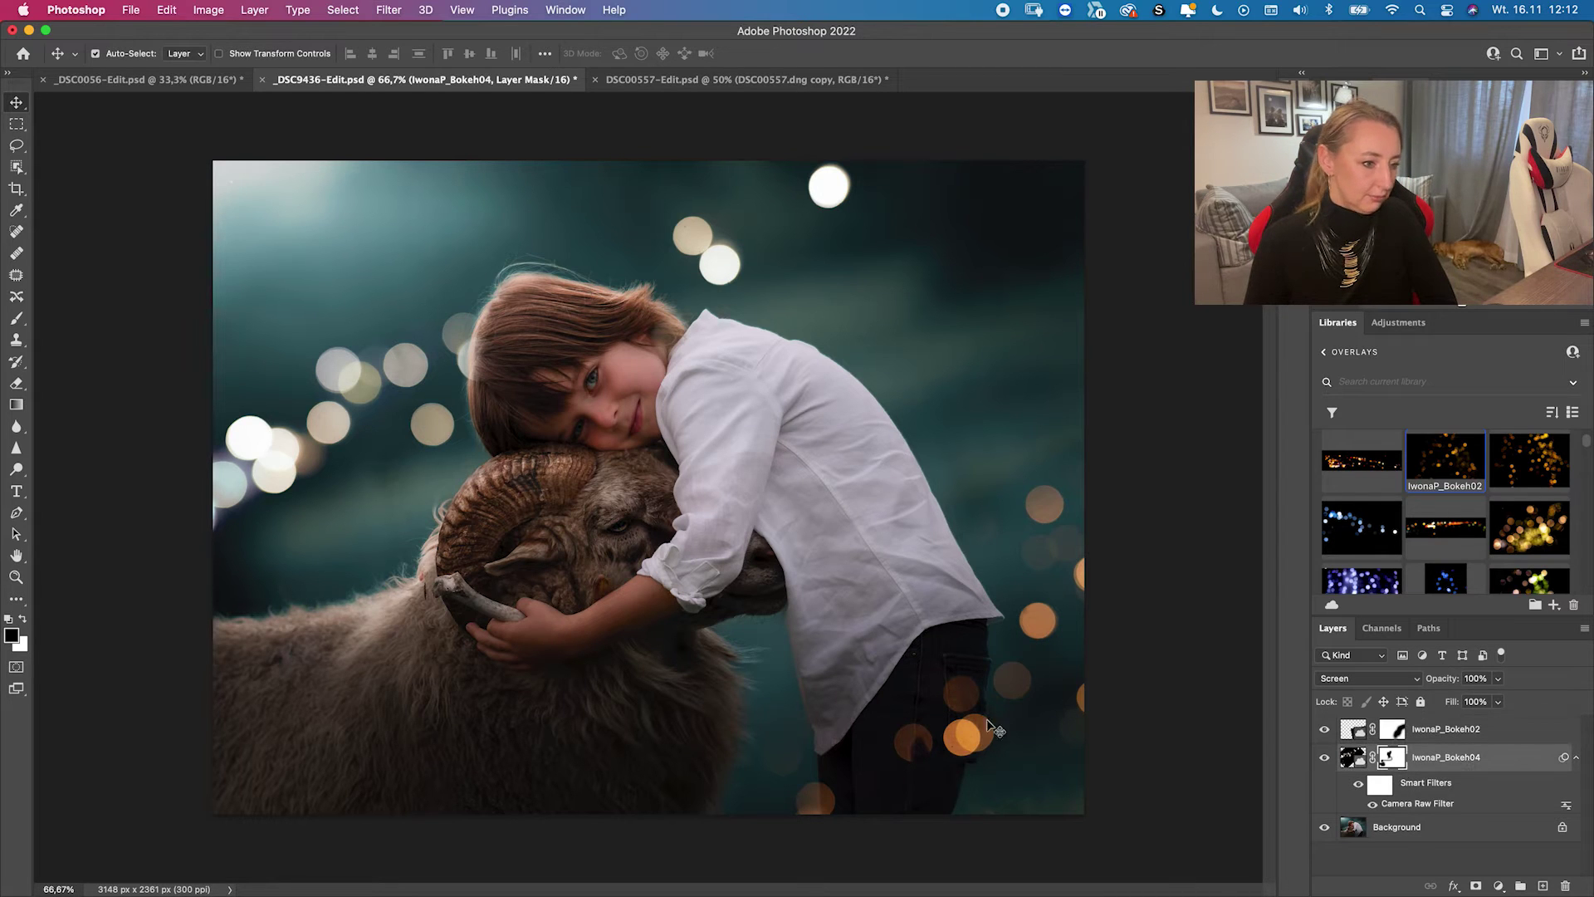
click(20, 321)
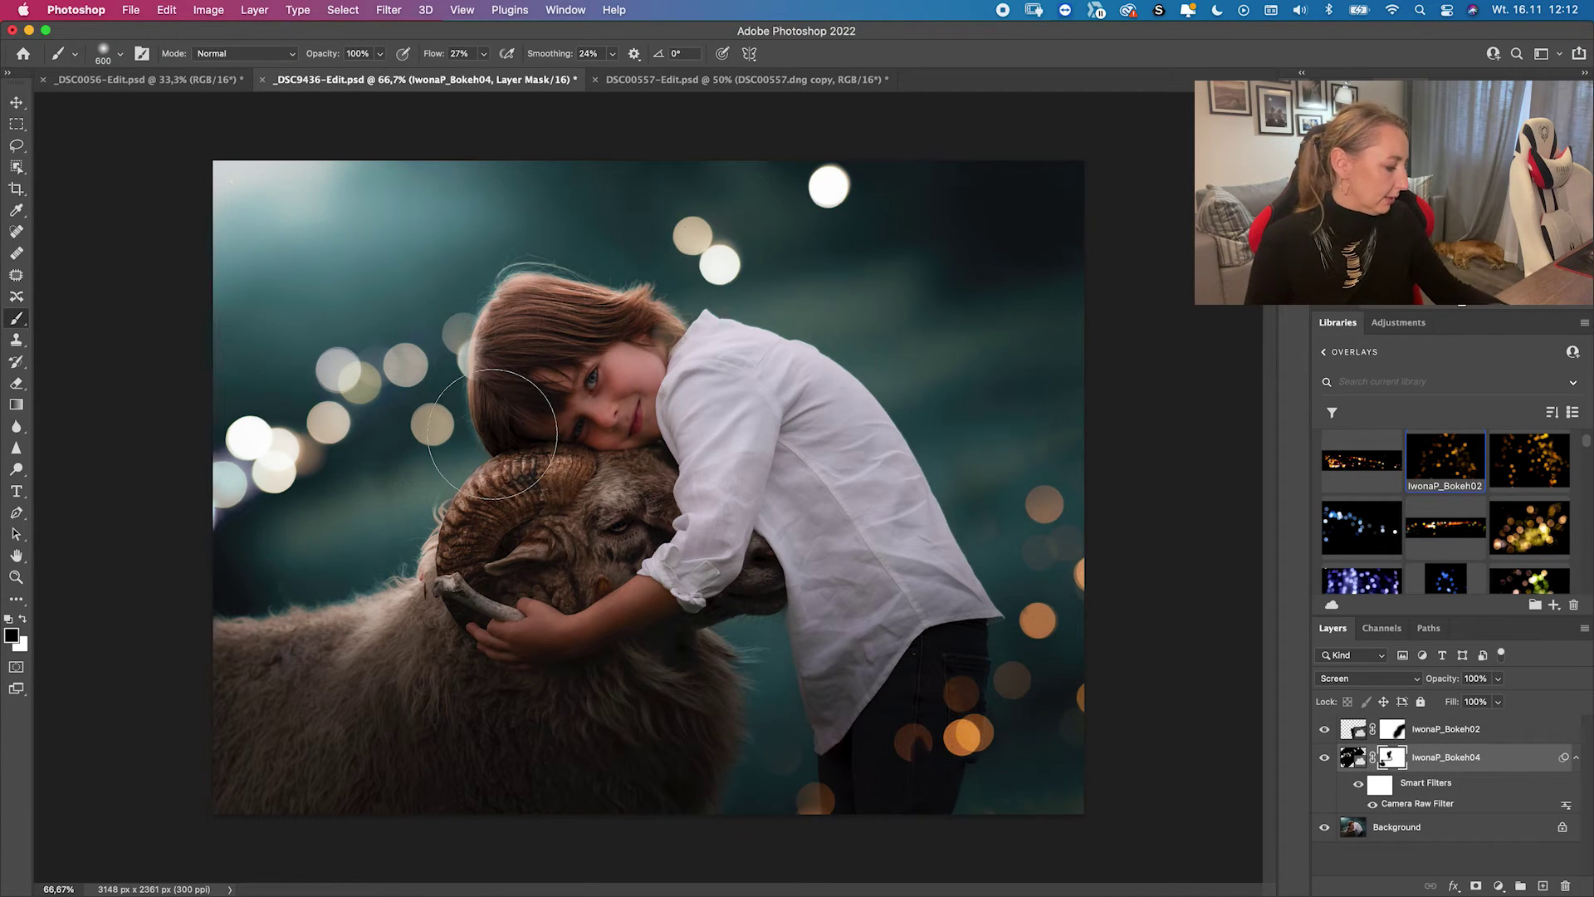
mouse_move(493, 362)
mouse_down()
mouse_move(568, 325)
mouse_move(684, 334)
mouse_move(667, 315)
mouse_move(664, 374)
mouse_move(662, 316)
mouse_up()
key(bracketleft)
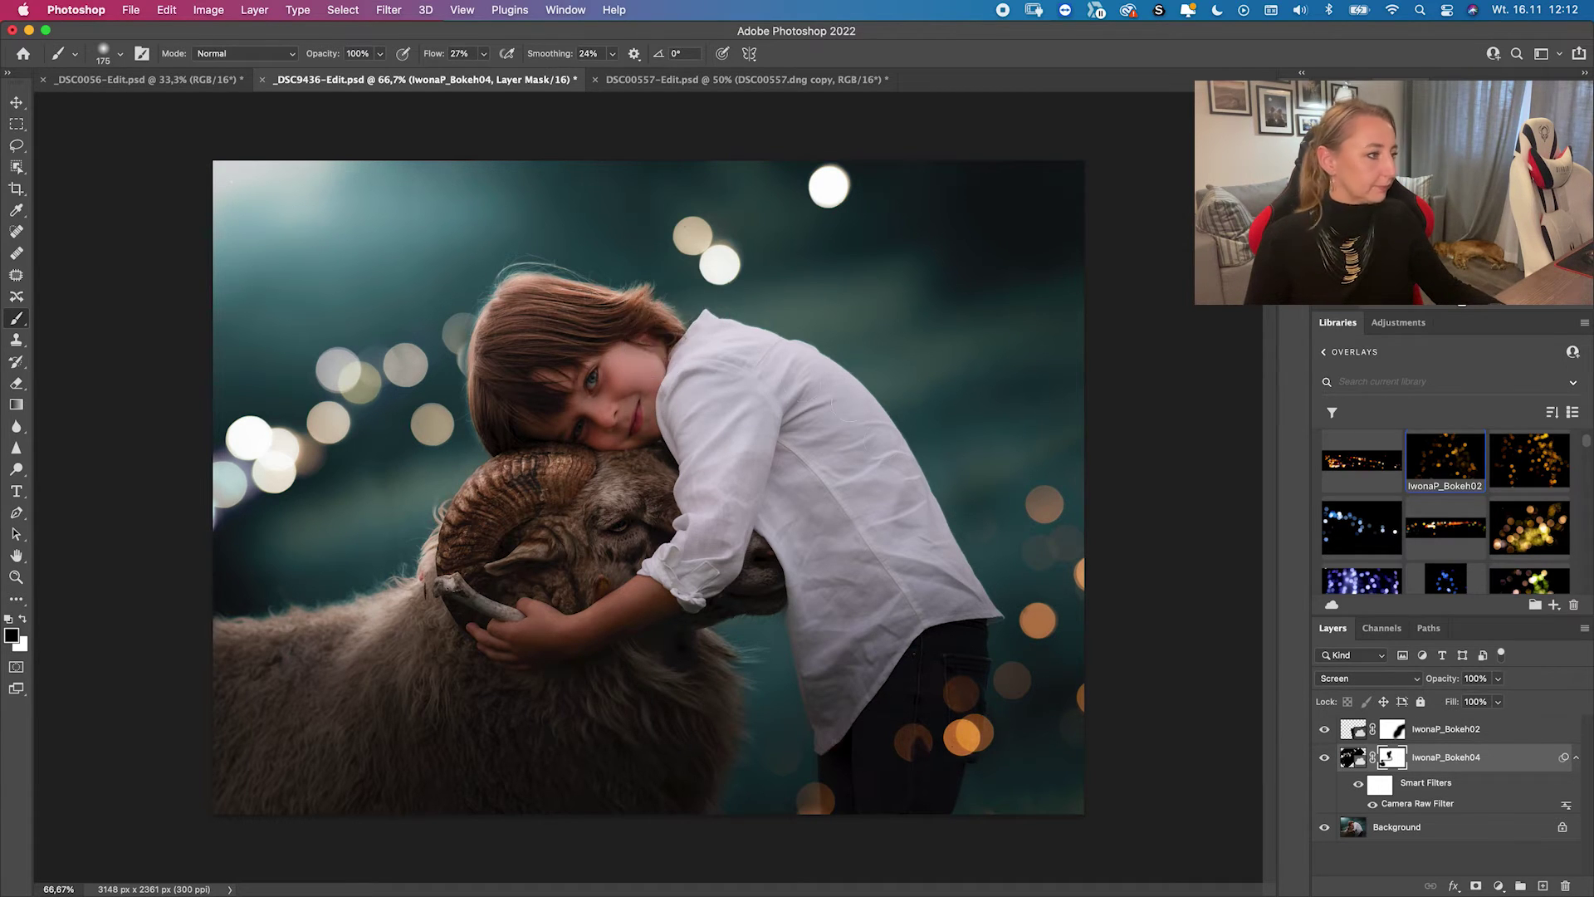
- In _DSC0056-Edit.psd, place the IwonaP_Bokeh13 overlay from the library, scaled to about 129%, across the lower-left part of the forest photo
click(141, 79)
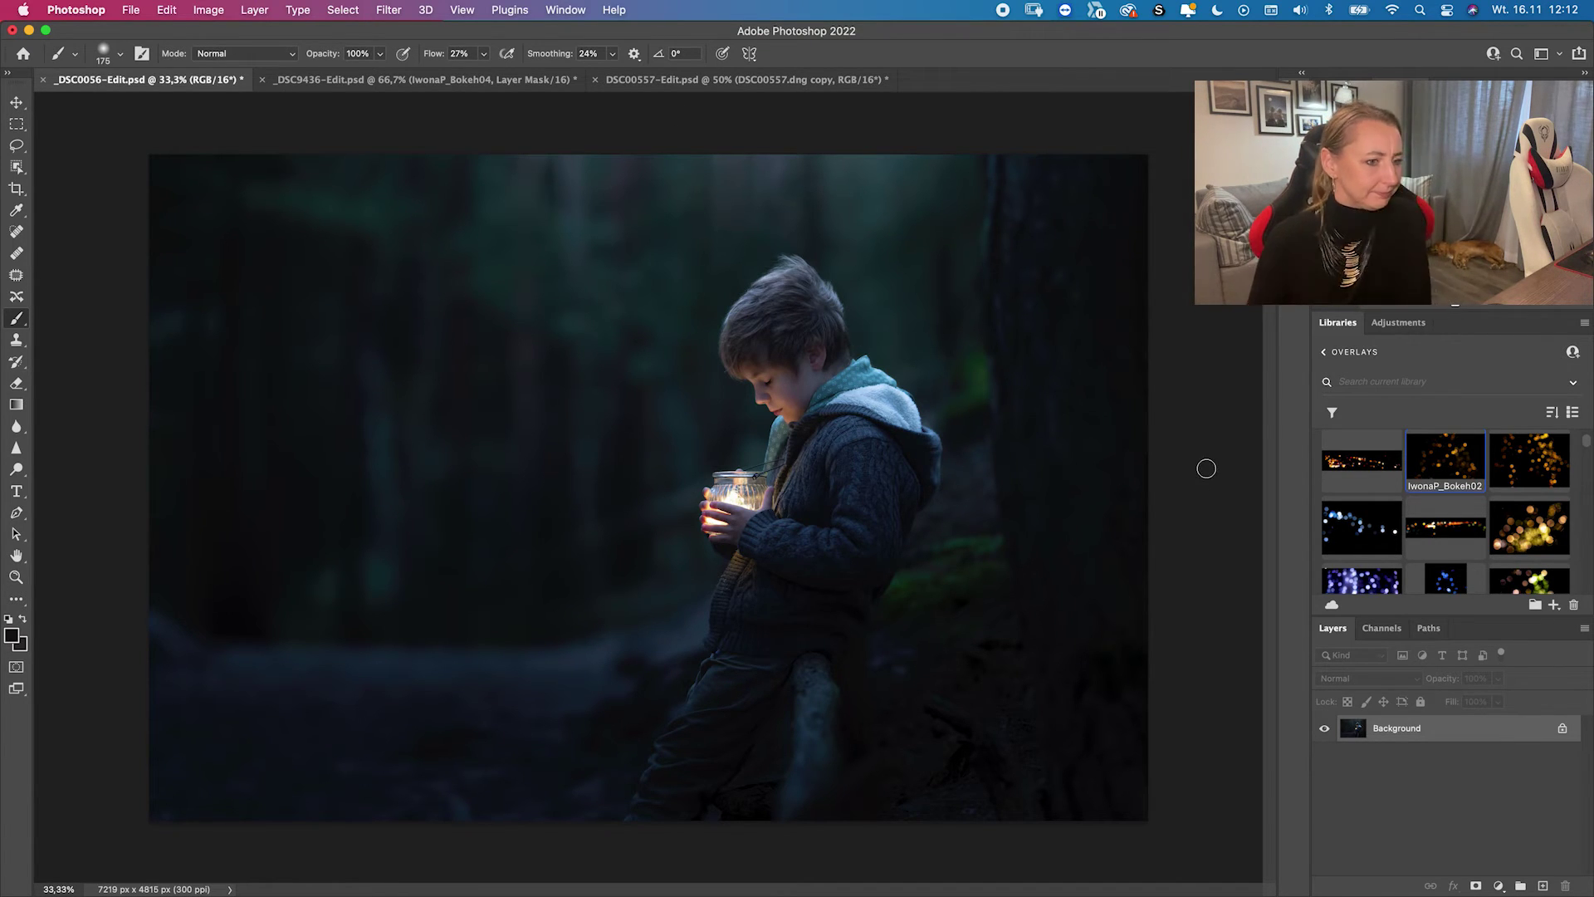
scroll(1403, 490, down, 5)
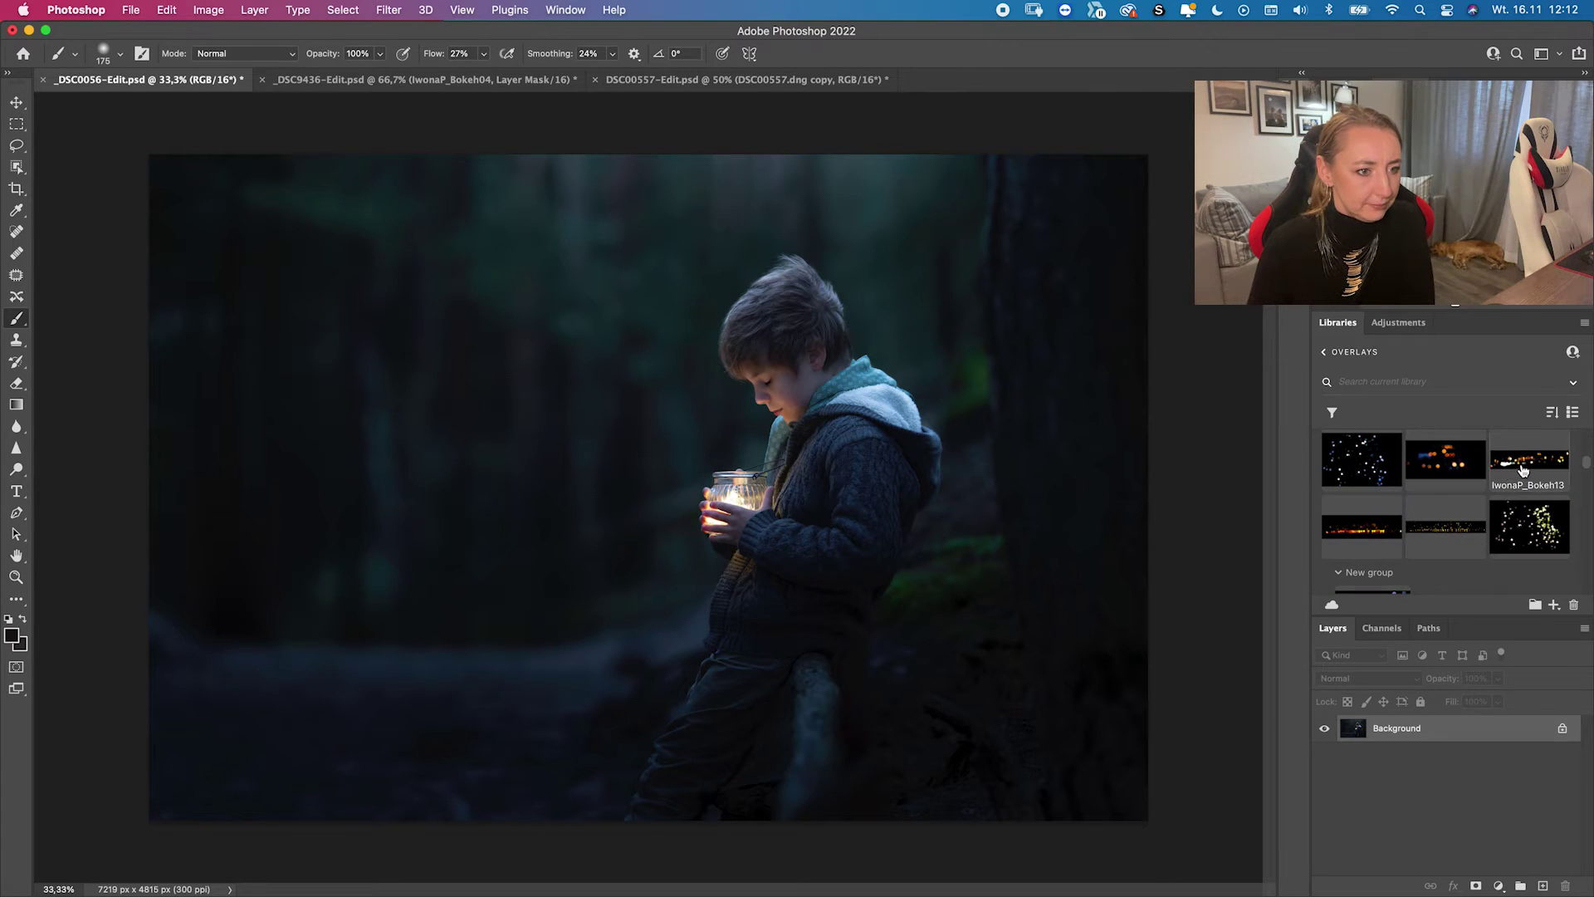
click(1523, 473)
drag(1543, 467, 515, 501)
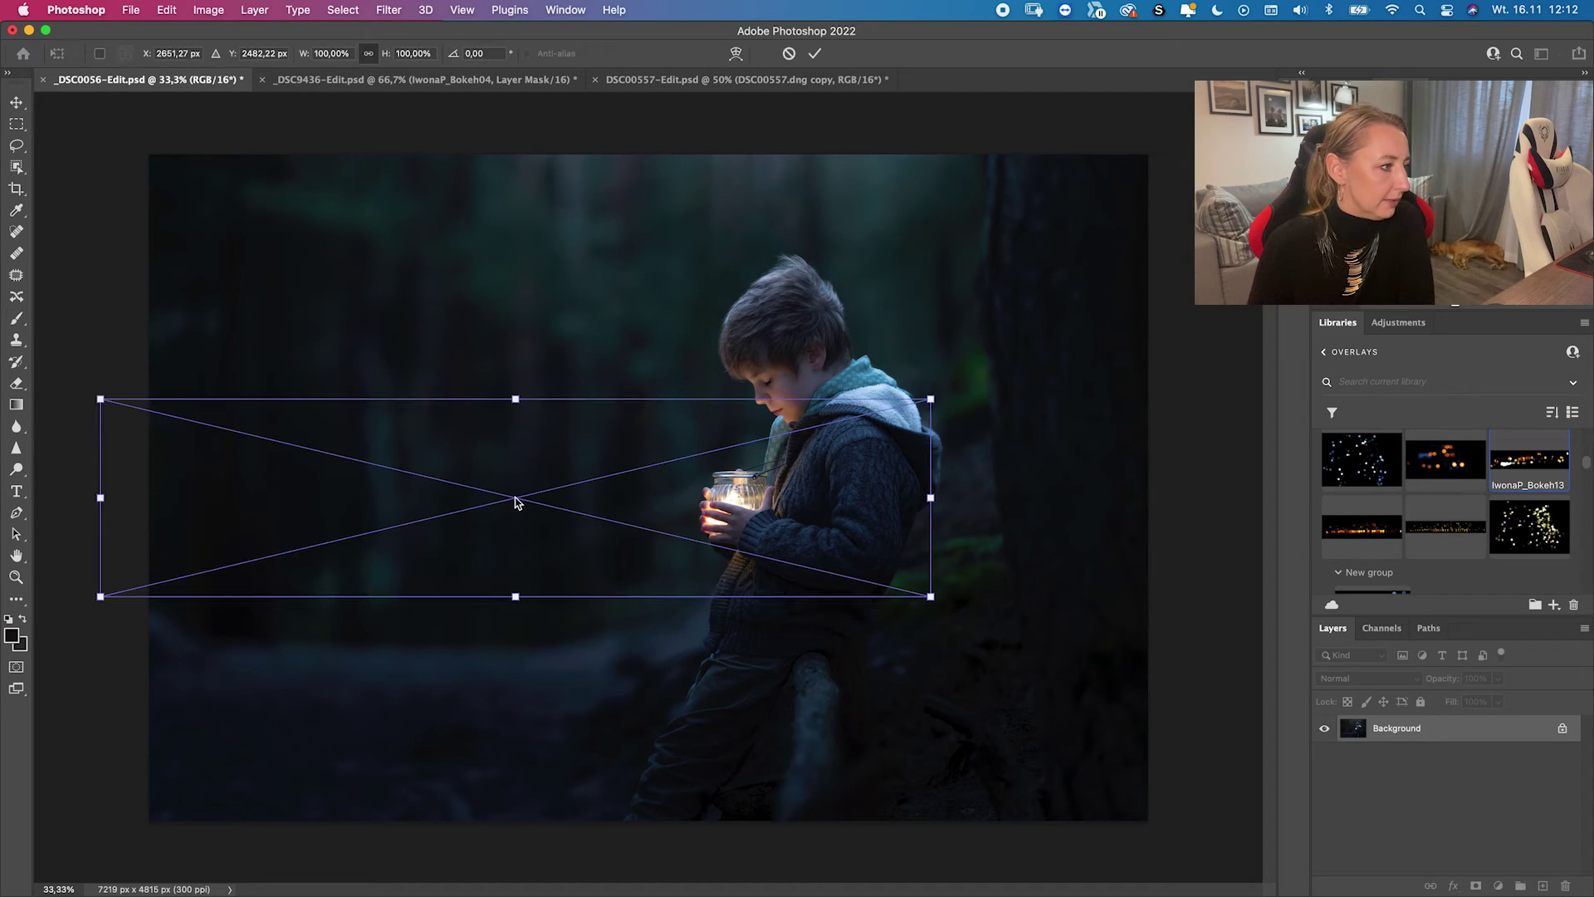
drag(517, 400, 520, 338)
drag(481, 537, 375, 665)
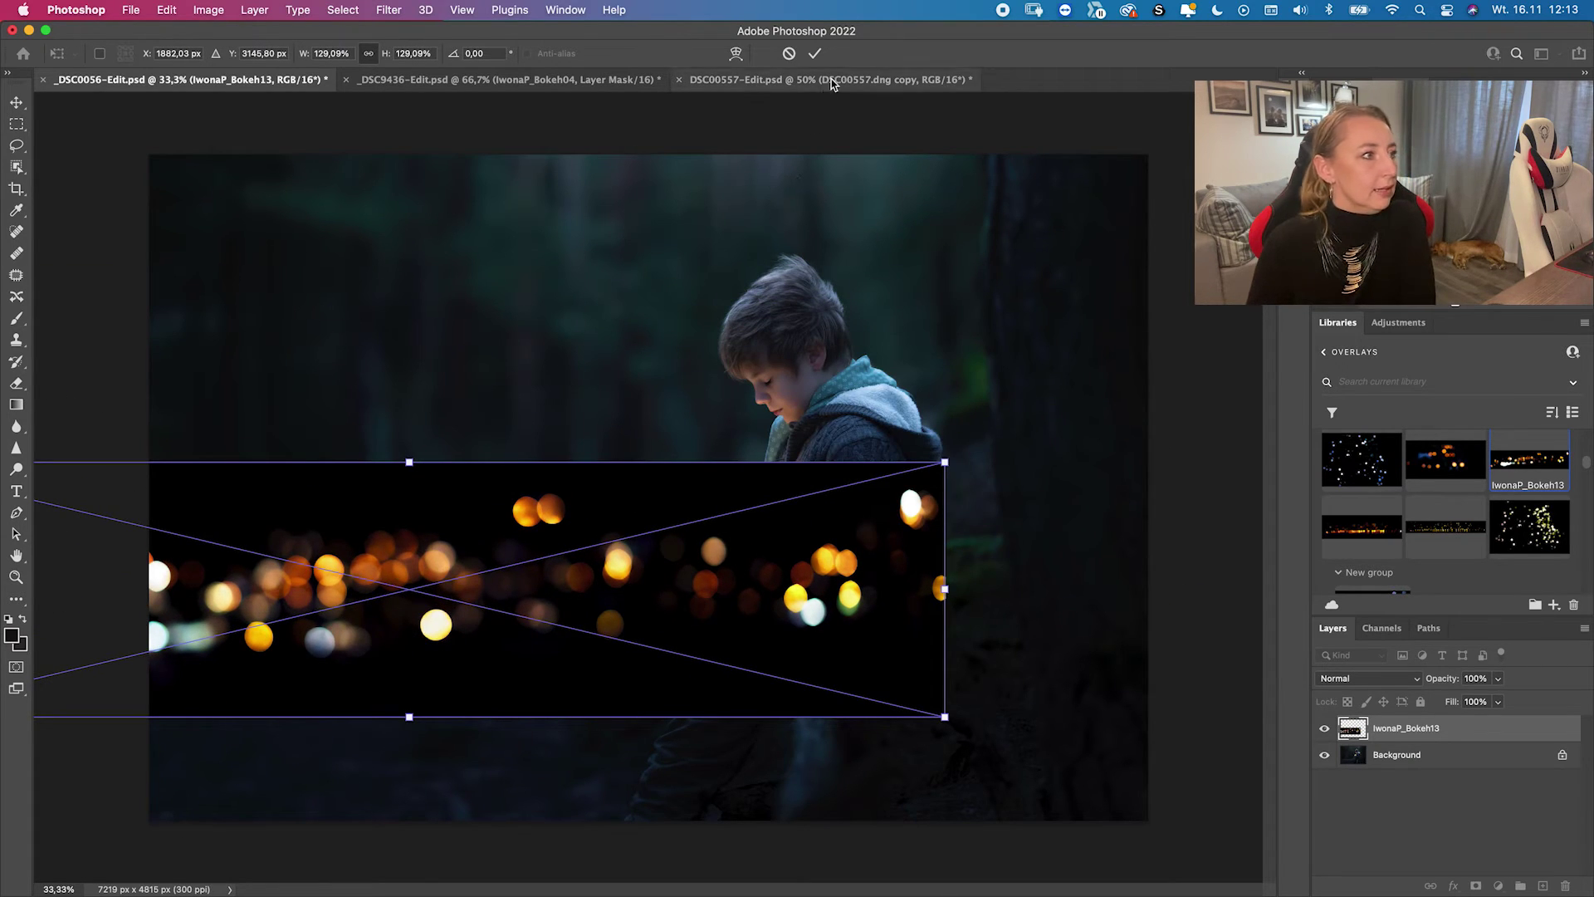
key(b)
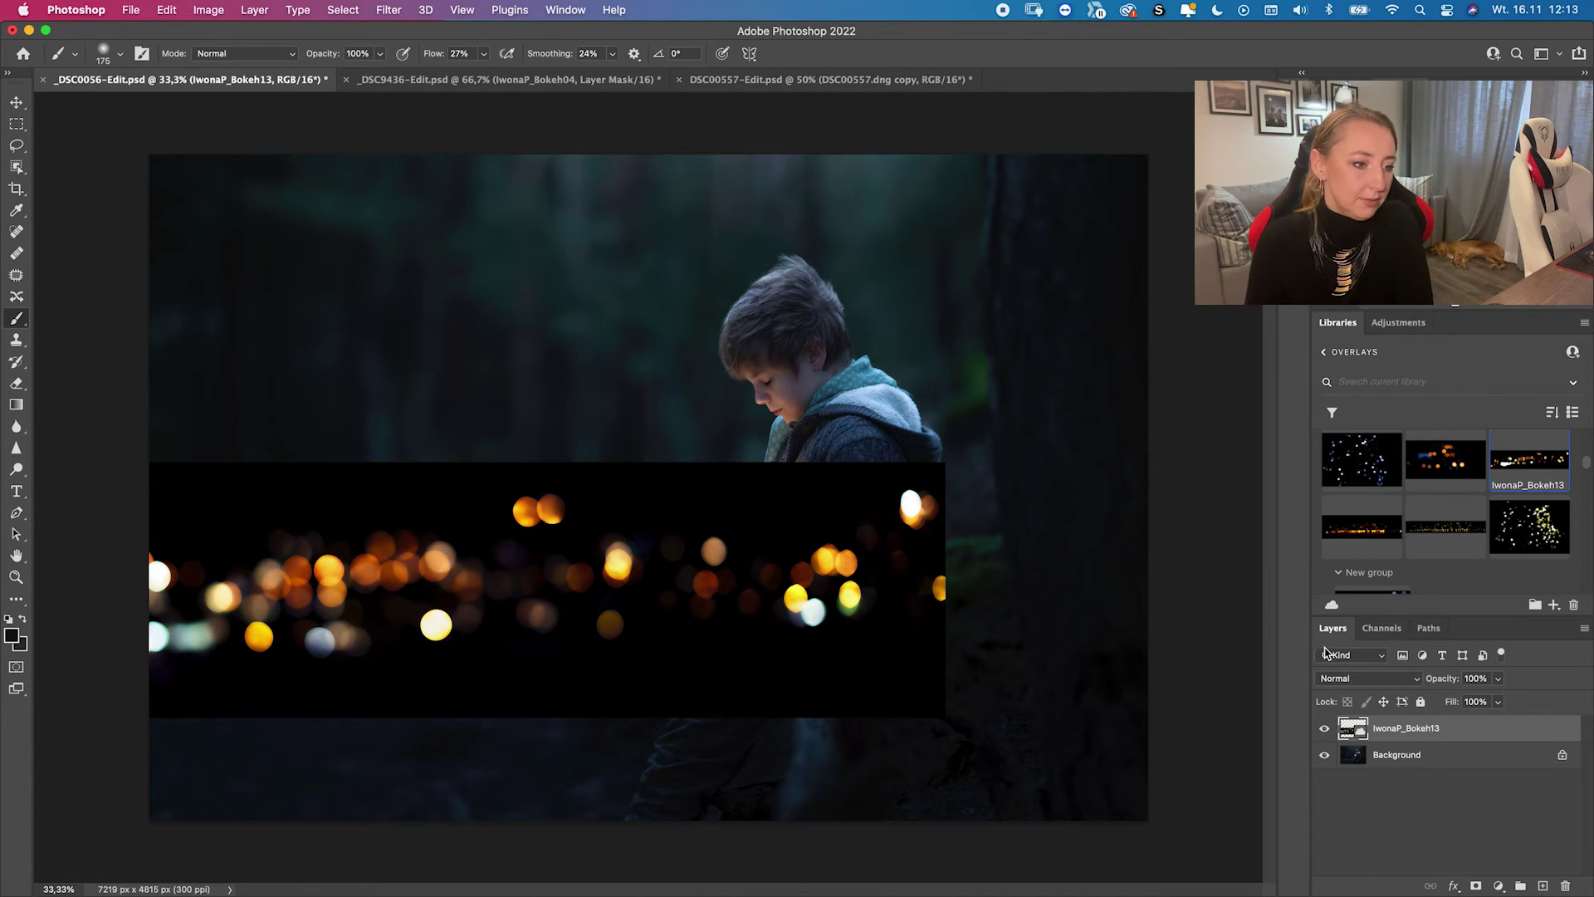
- Set the IwonaP_Bokeh13 layer's blend mode to Screen and add a layer mask to it
click(1340, 679)
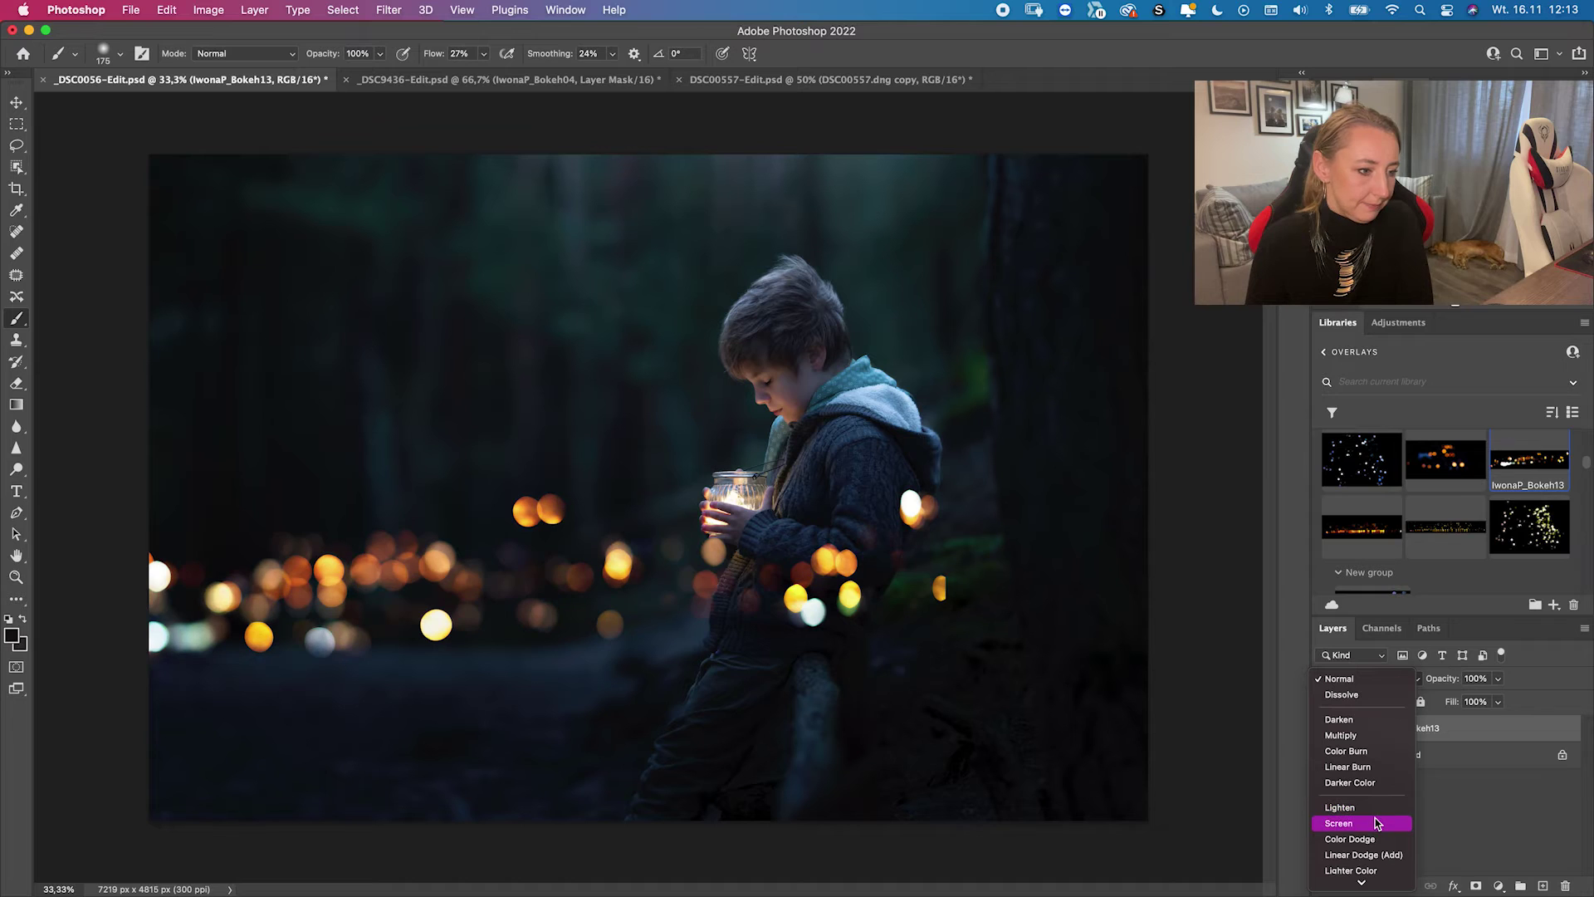
click(1374, 817)
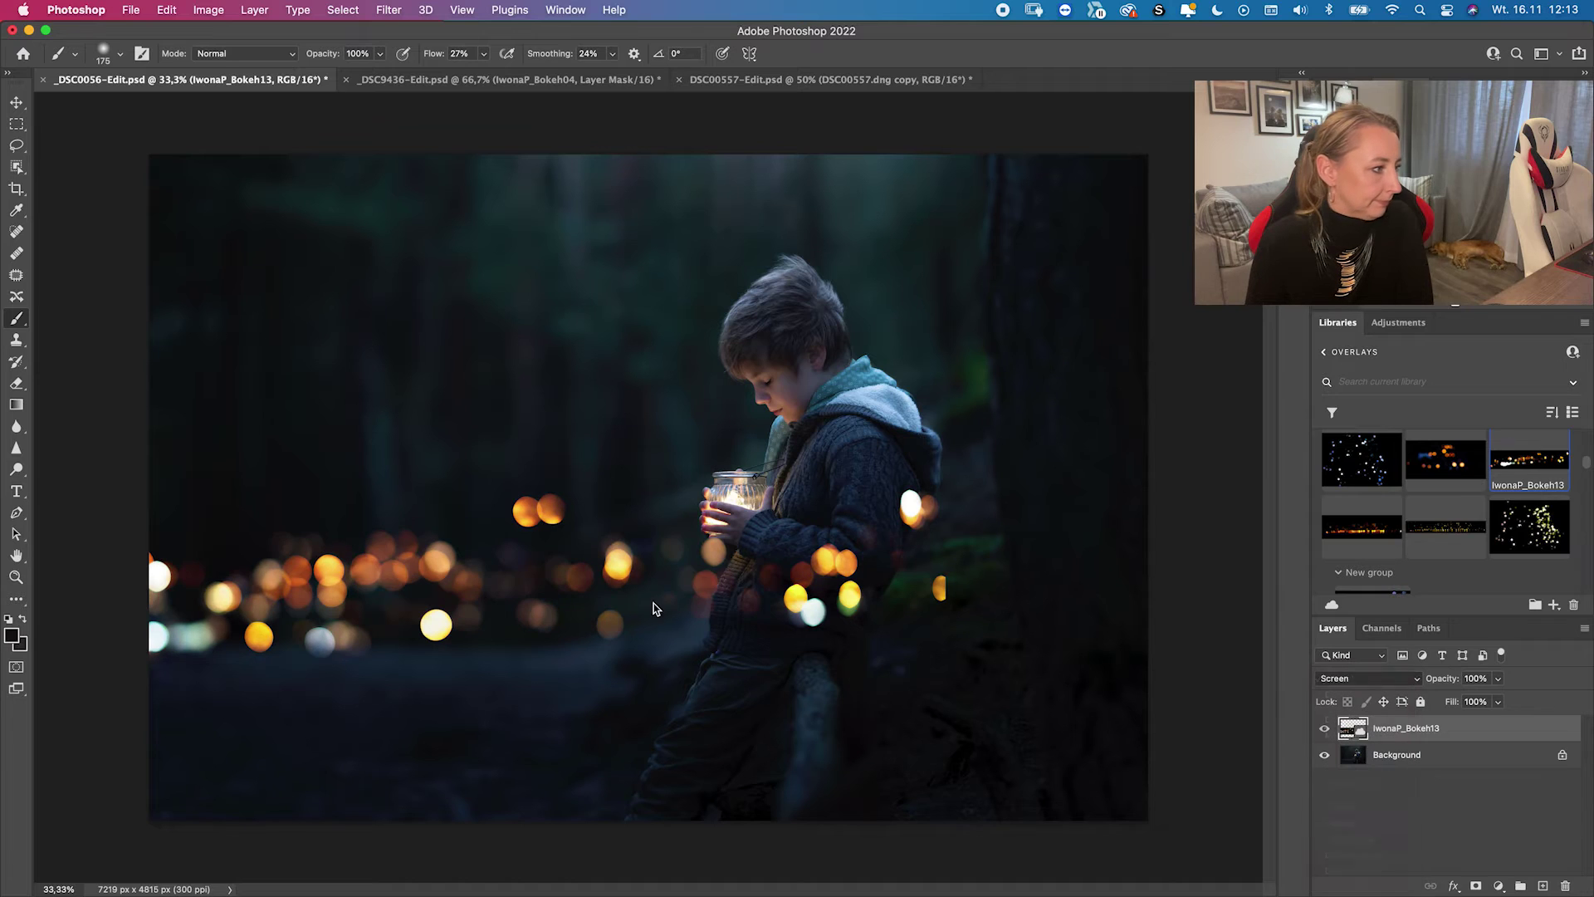
click(1476, 886)
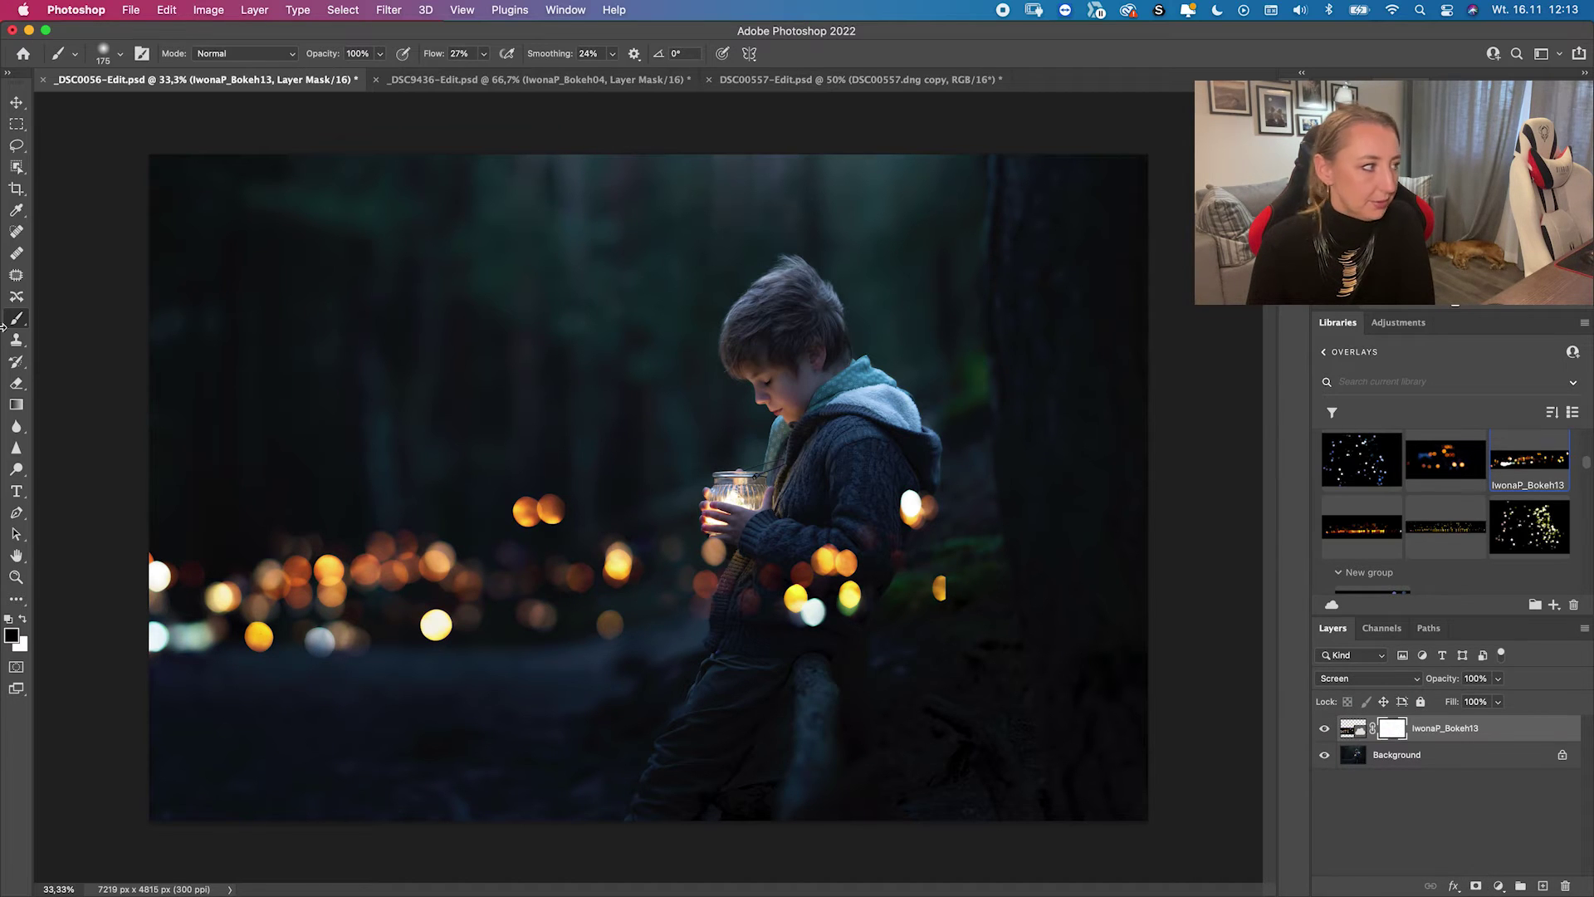
- Paint black with a 600 px brush on the IwonaP_Bokeh13 mask to clear the lights from the boy and the area behind him, and compare before and after
key(bracketright)
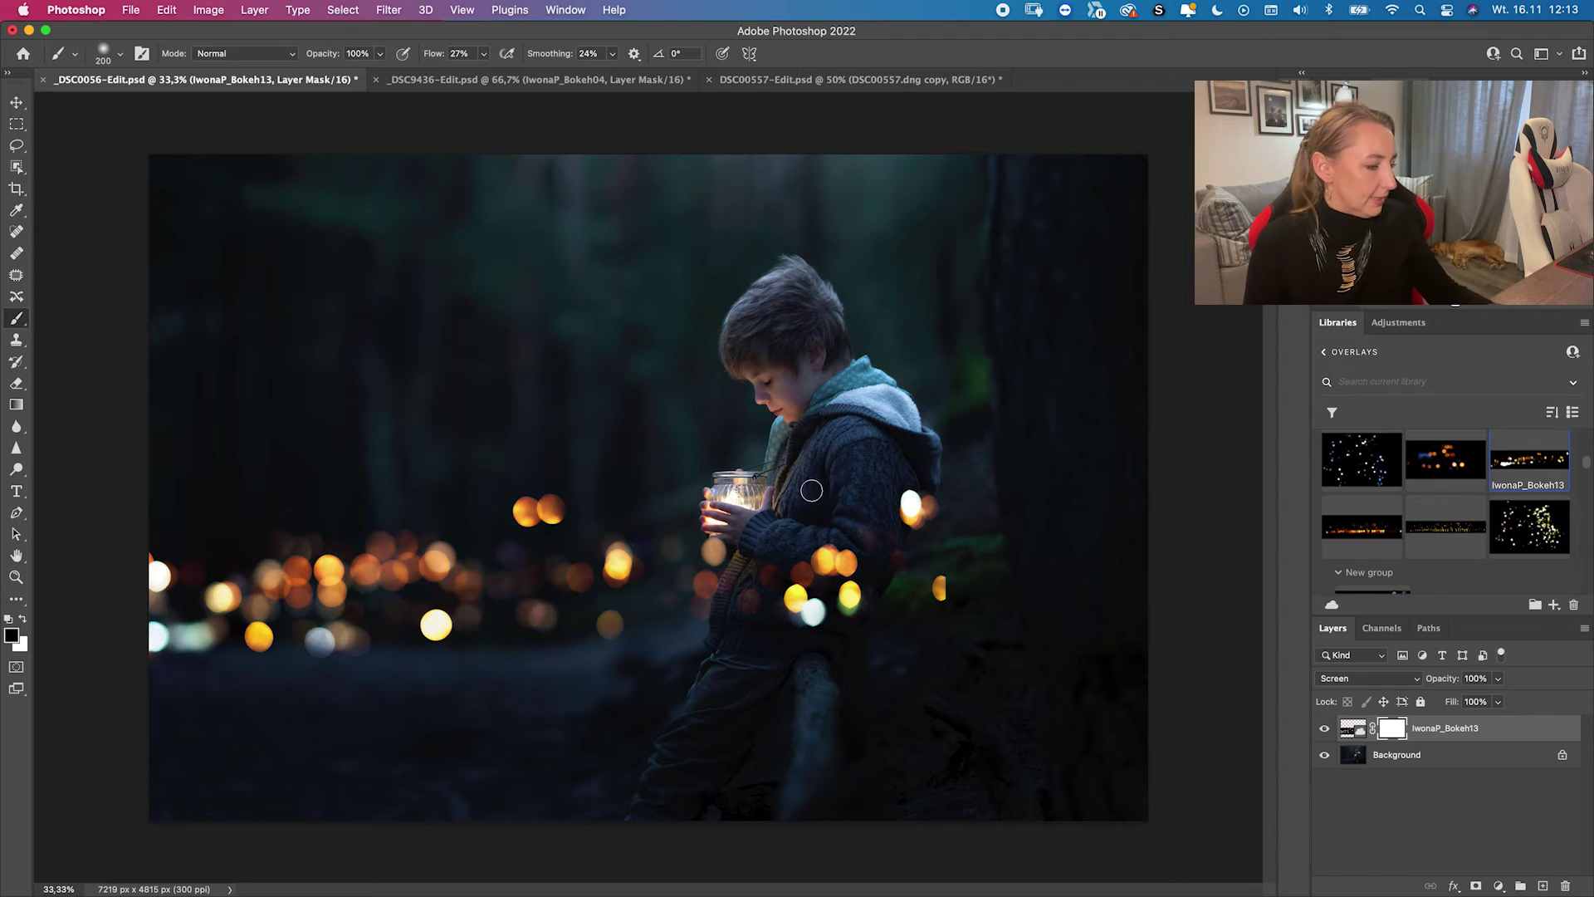
key(bracketright)
key(bracketright)
mouse_move(836, 578)
mouse_down()
mouse_move(728, 641)
mouse_move(717, 615)
mouse_move(786, 532)
mouse_move(847, 521)
mouse_move(803, 511)
mouse_move(742, 544)
mouse_up()
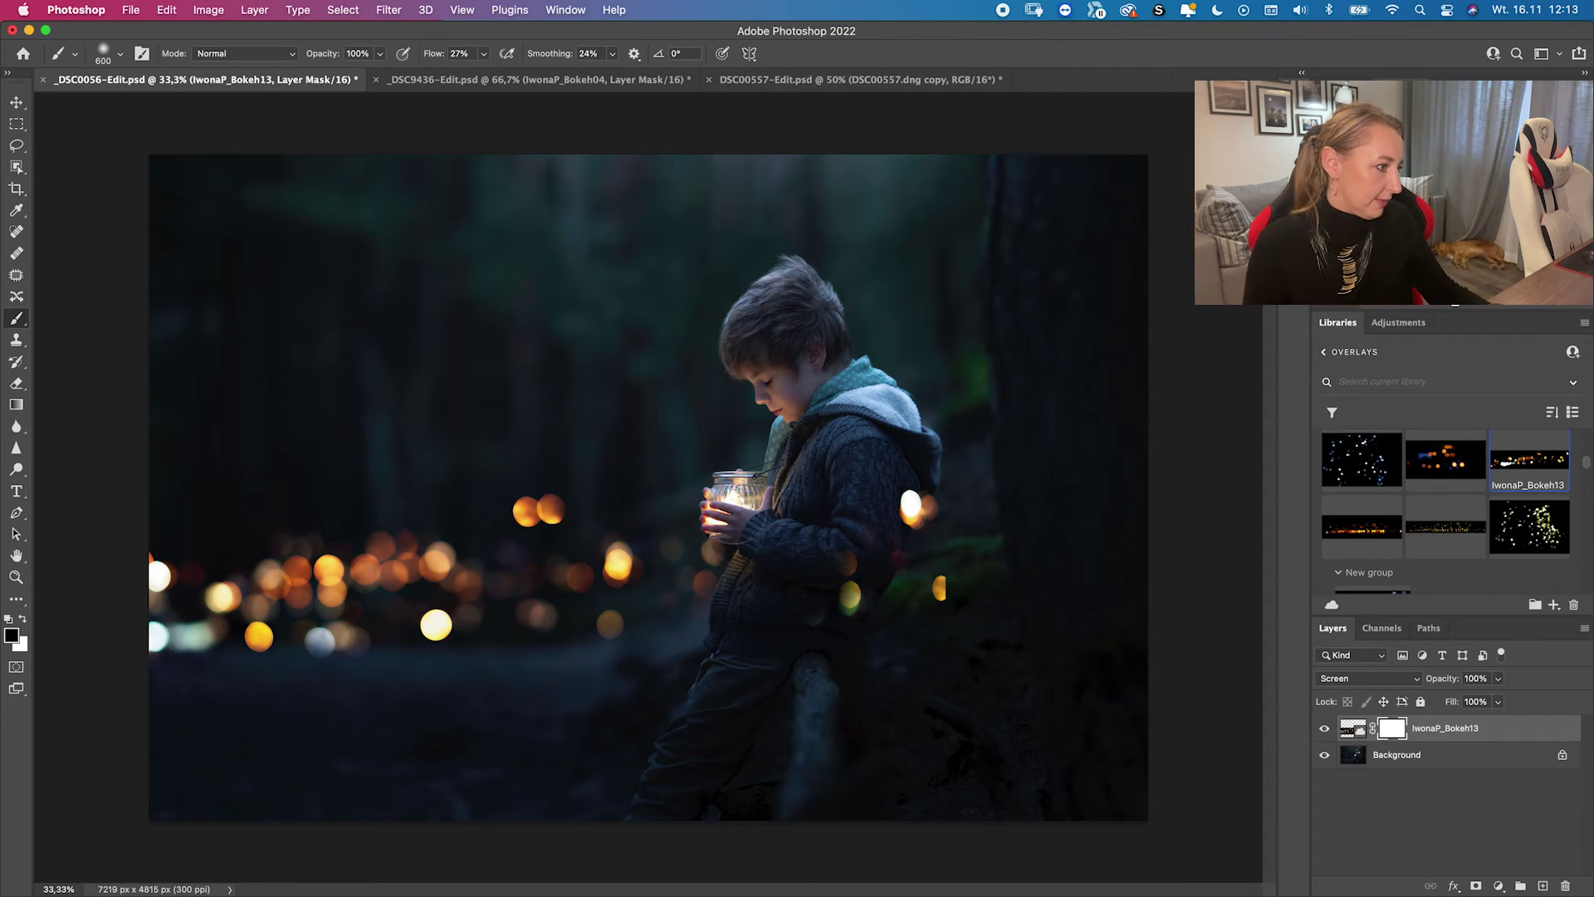
mouse_move(913, 507)
mouse_down()
mouse_move(880, 714)
mouse_move(913, 672)
mouse_move(901, 597)
mouse_move(830, 602)
mouse_move(879, 585)
mouse_move(929, 477)
mouse_move(938, 577)
mouse_move(766, 606)
mouse_move(685, 549)
mouse_up()
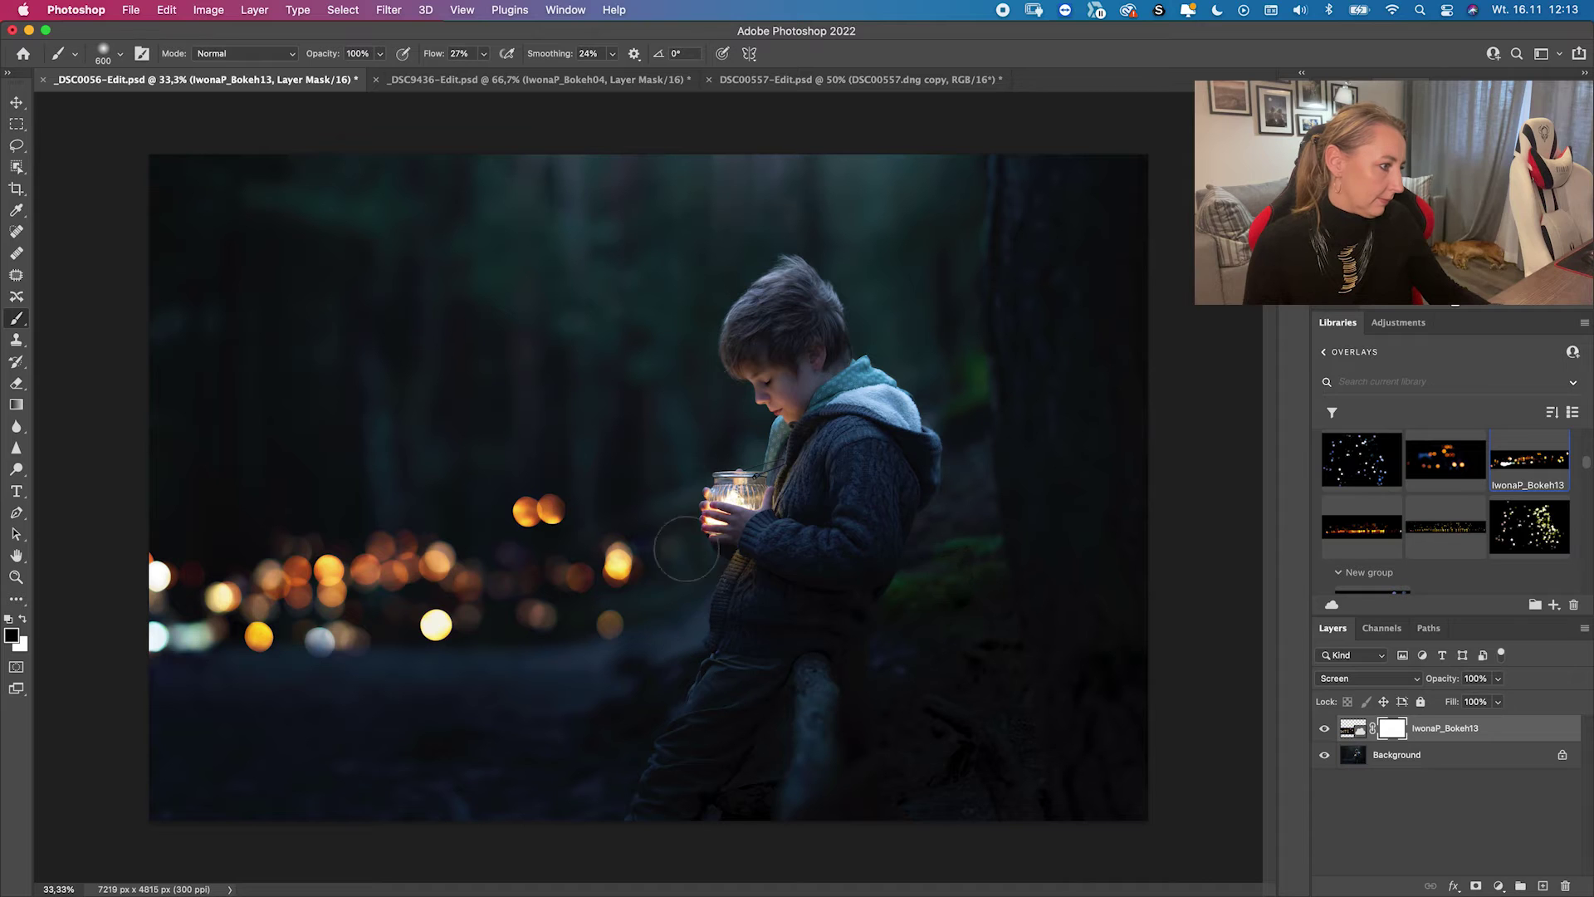
click(1322, 729)
click(1322, 728)
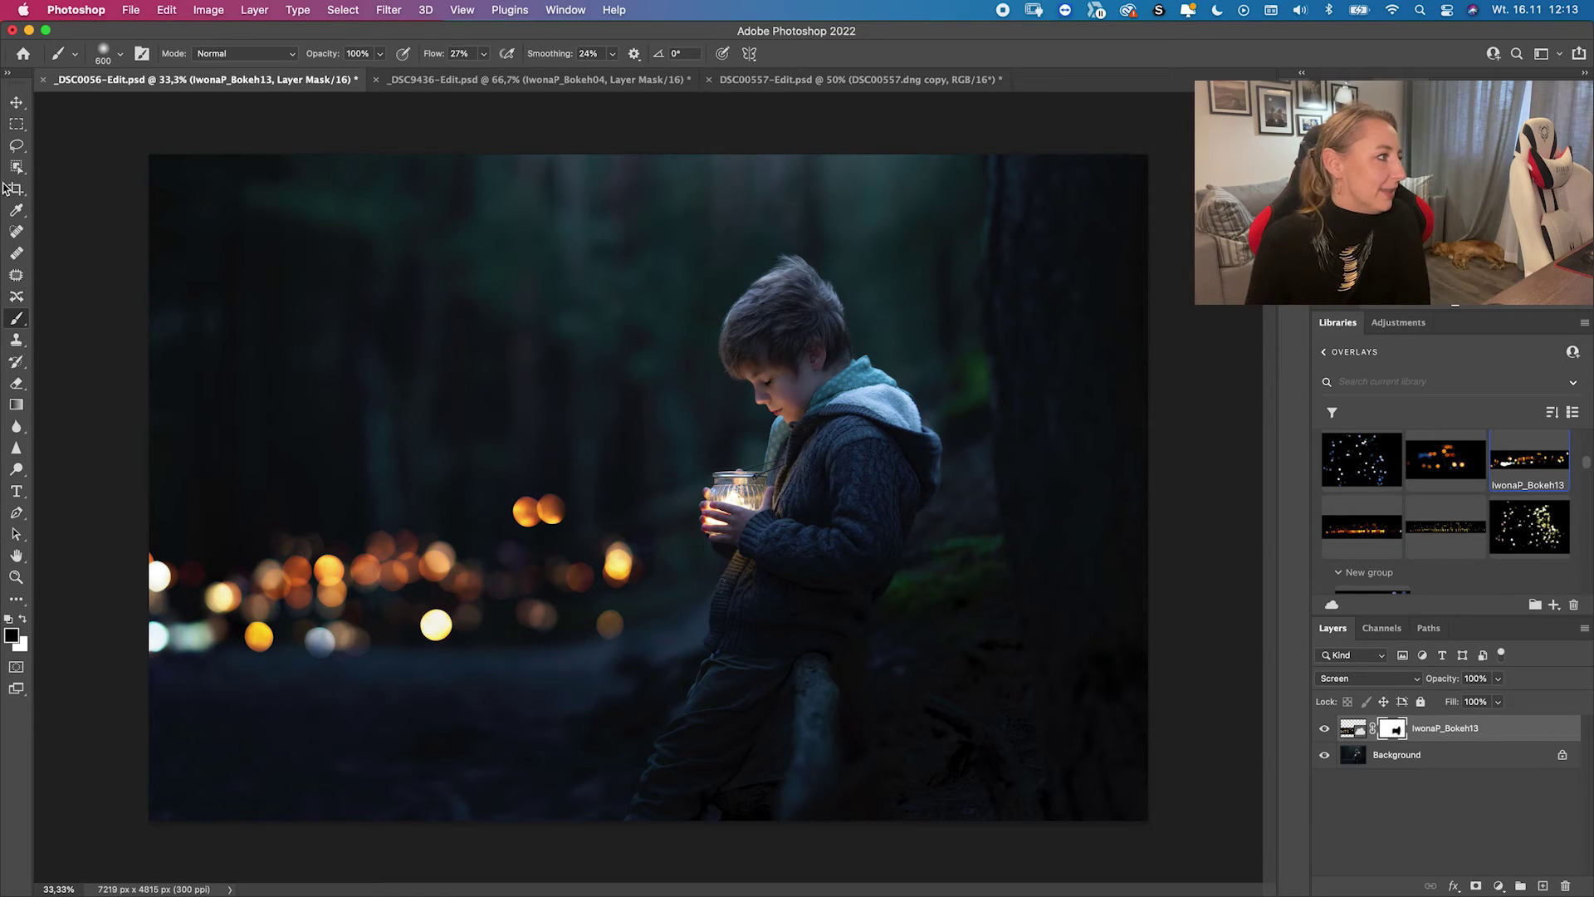
- Raise the IwonaP_Bokeh13 overlay, rotate it 5.33°, shift it slightly towards the boy, and enlarge the library's viewing area
click(16, 101)
drag(336, 612, 337, 580)
key(super+t)
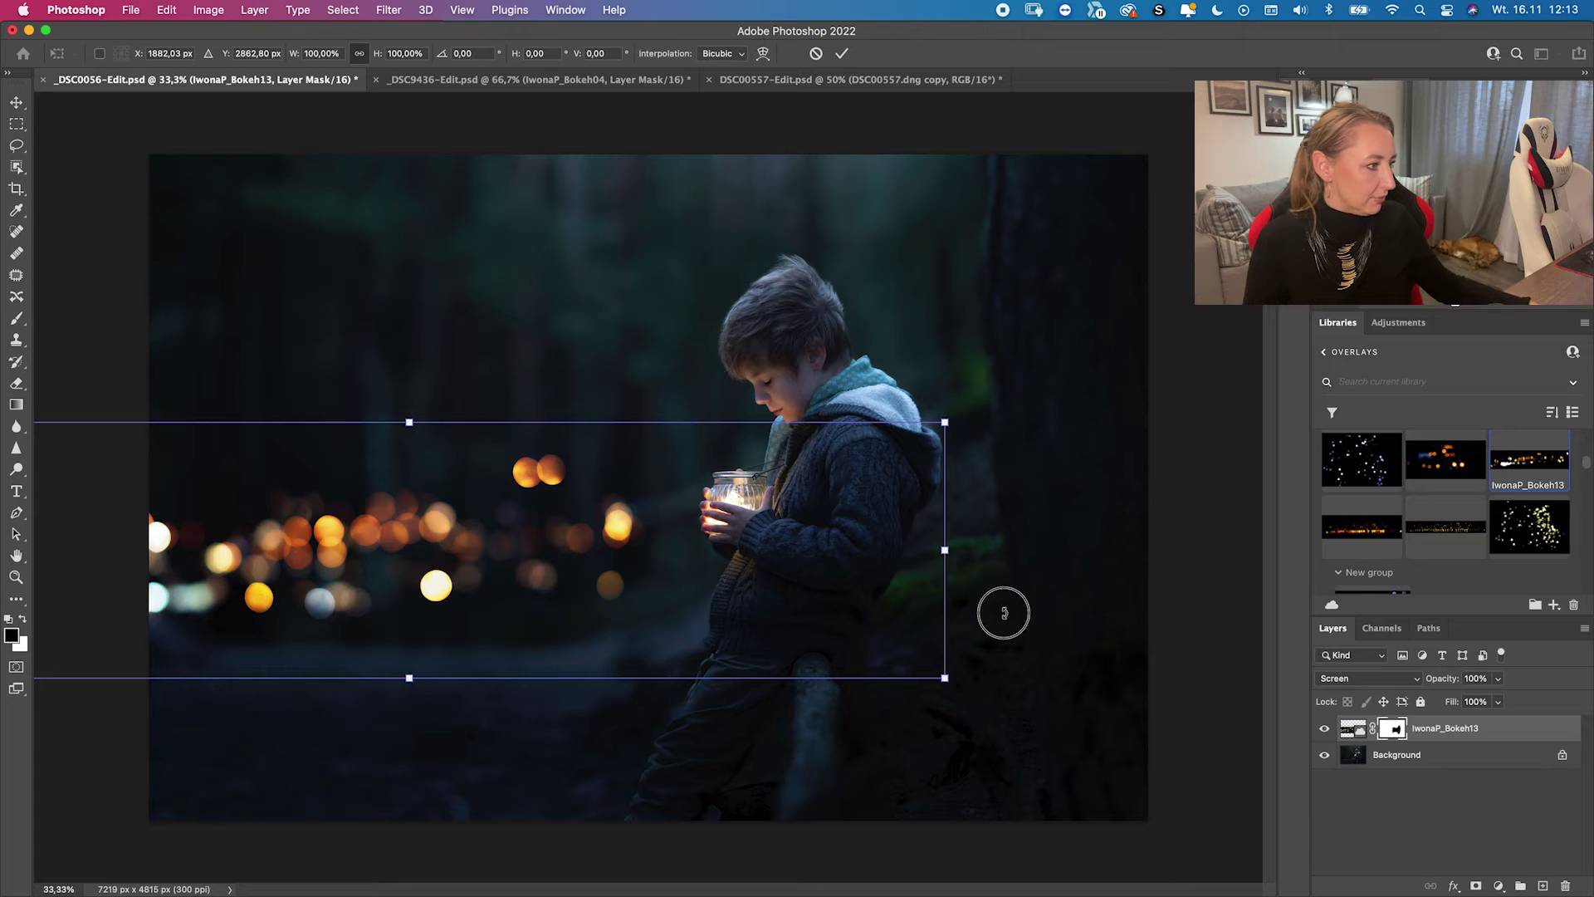
drag(1022, 611, 1013, 643)
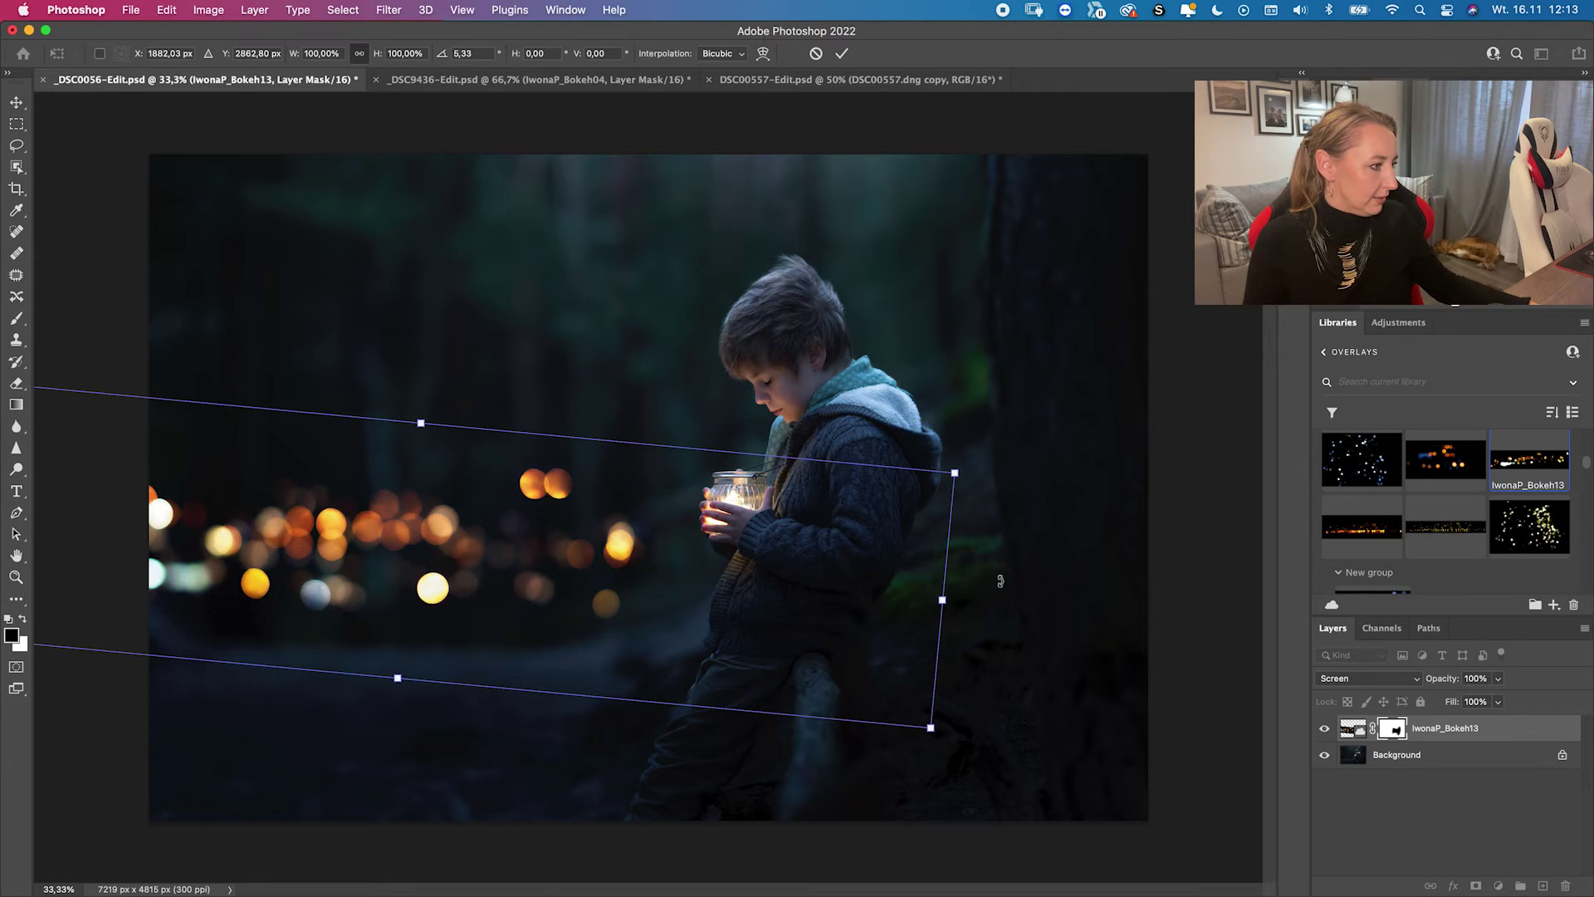
drag(323, 589, 337, 595)
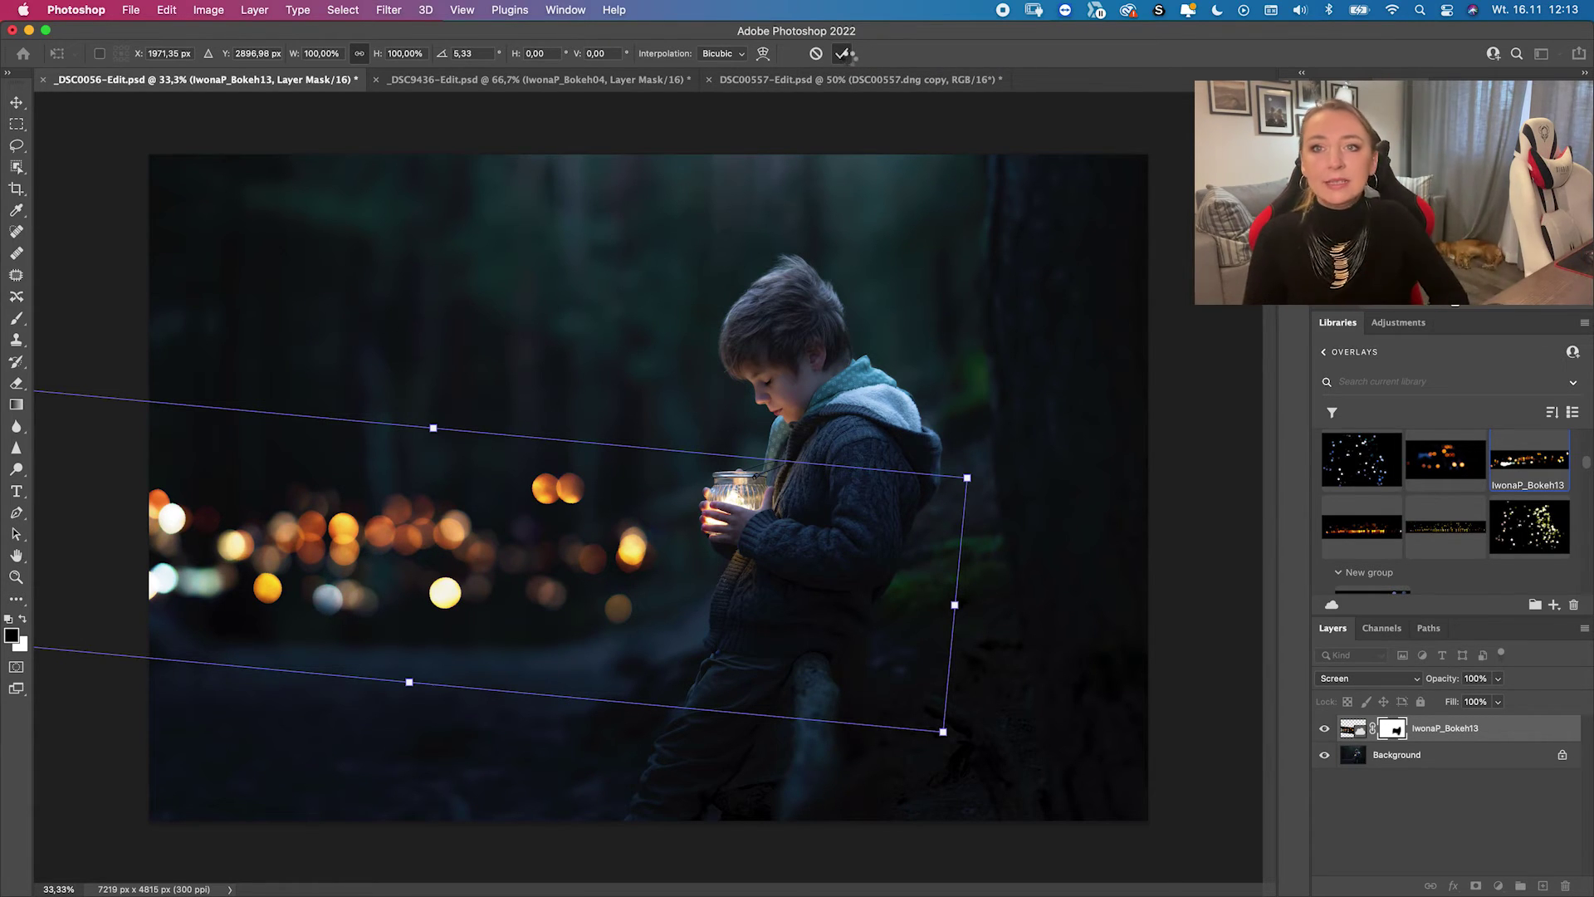
click(842, 54)
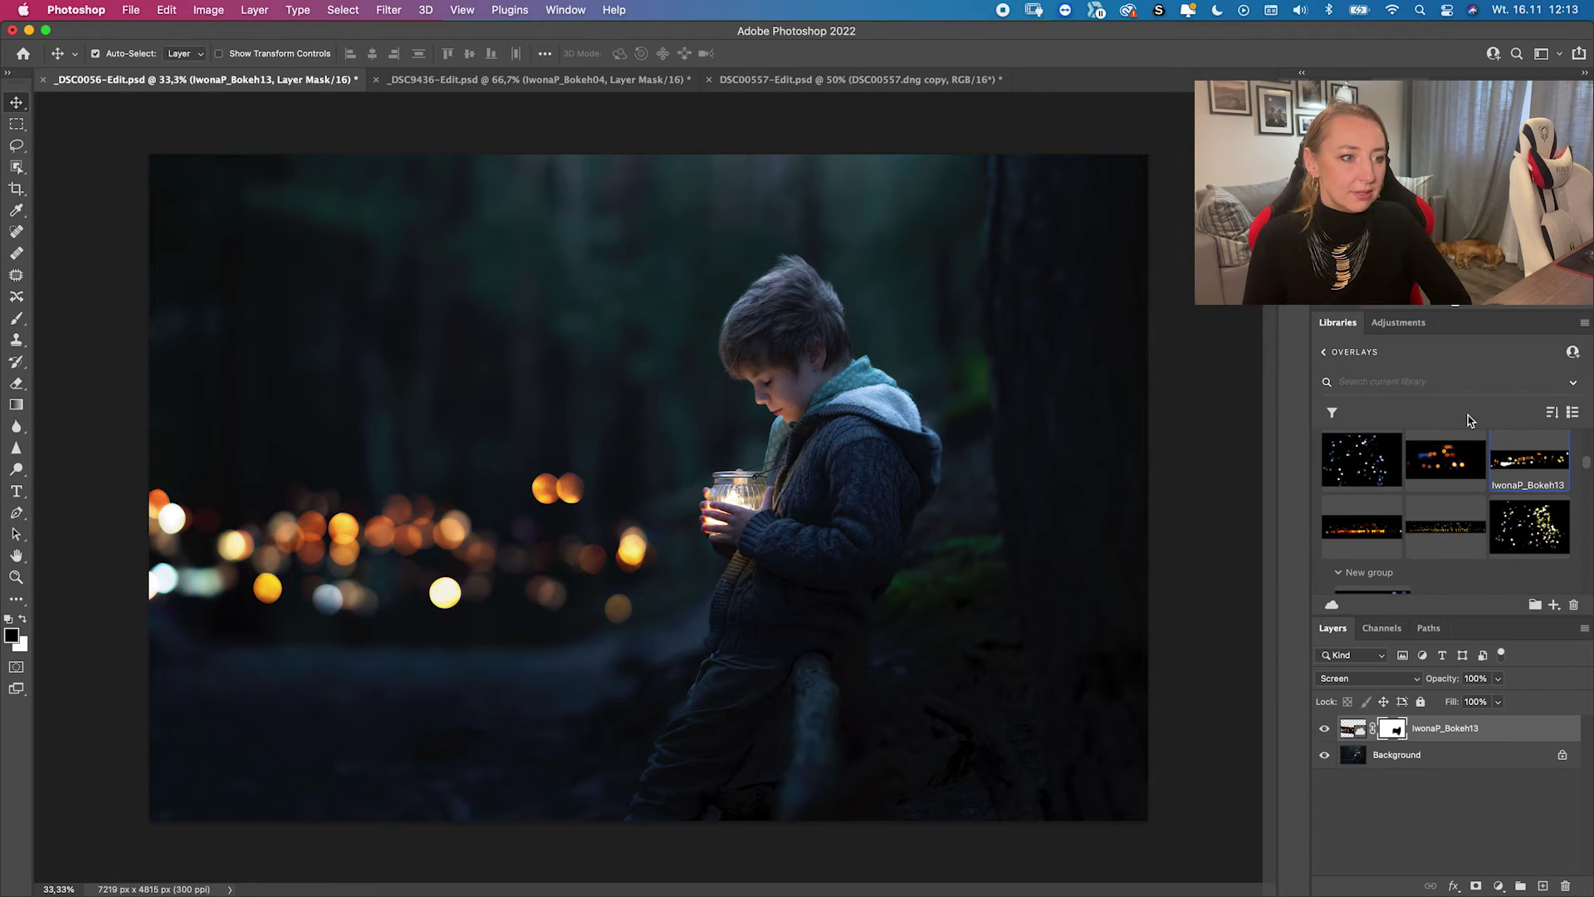
drag(1456, 614, 1456, 665)
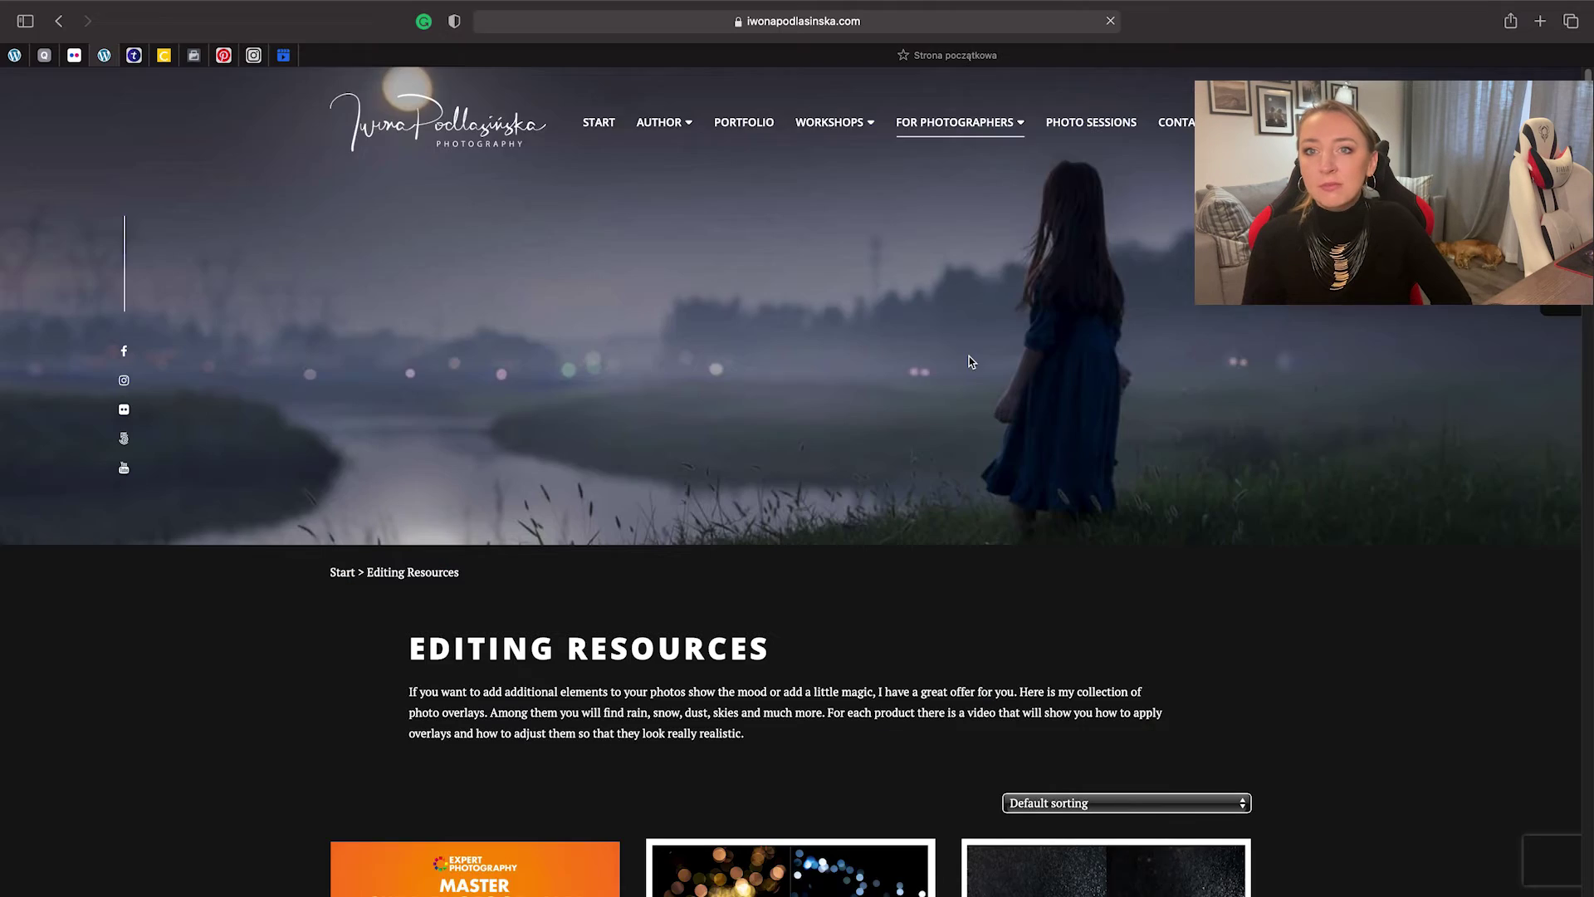
- On the photographer's website, look through the Editing Resources overlays and view the Smoke/Mist Overlays product page
scroll(968, 356, down, 10)
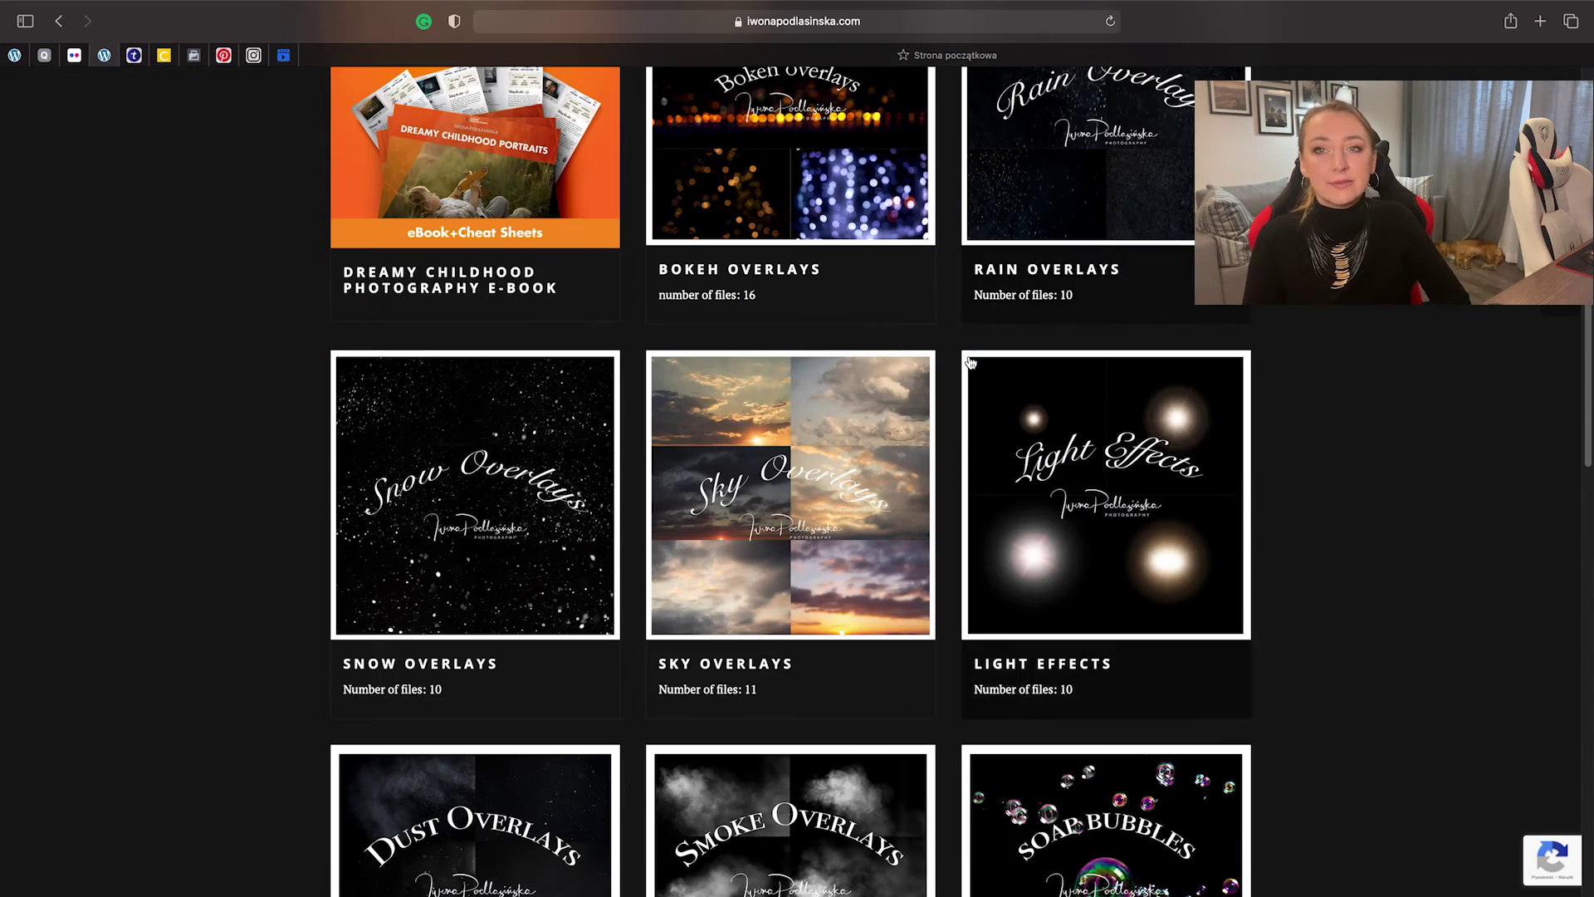
scroll(969, 363, down, 4)
click(772, 590)
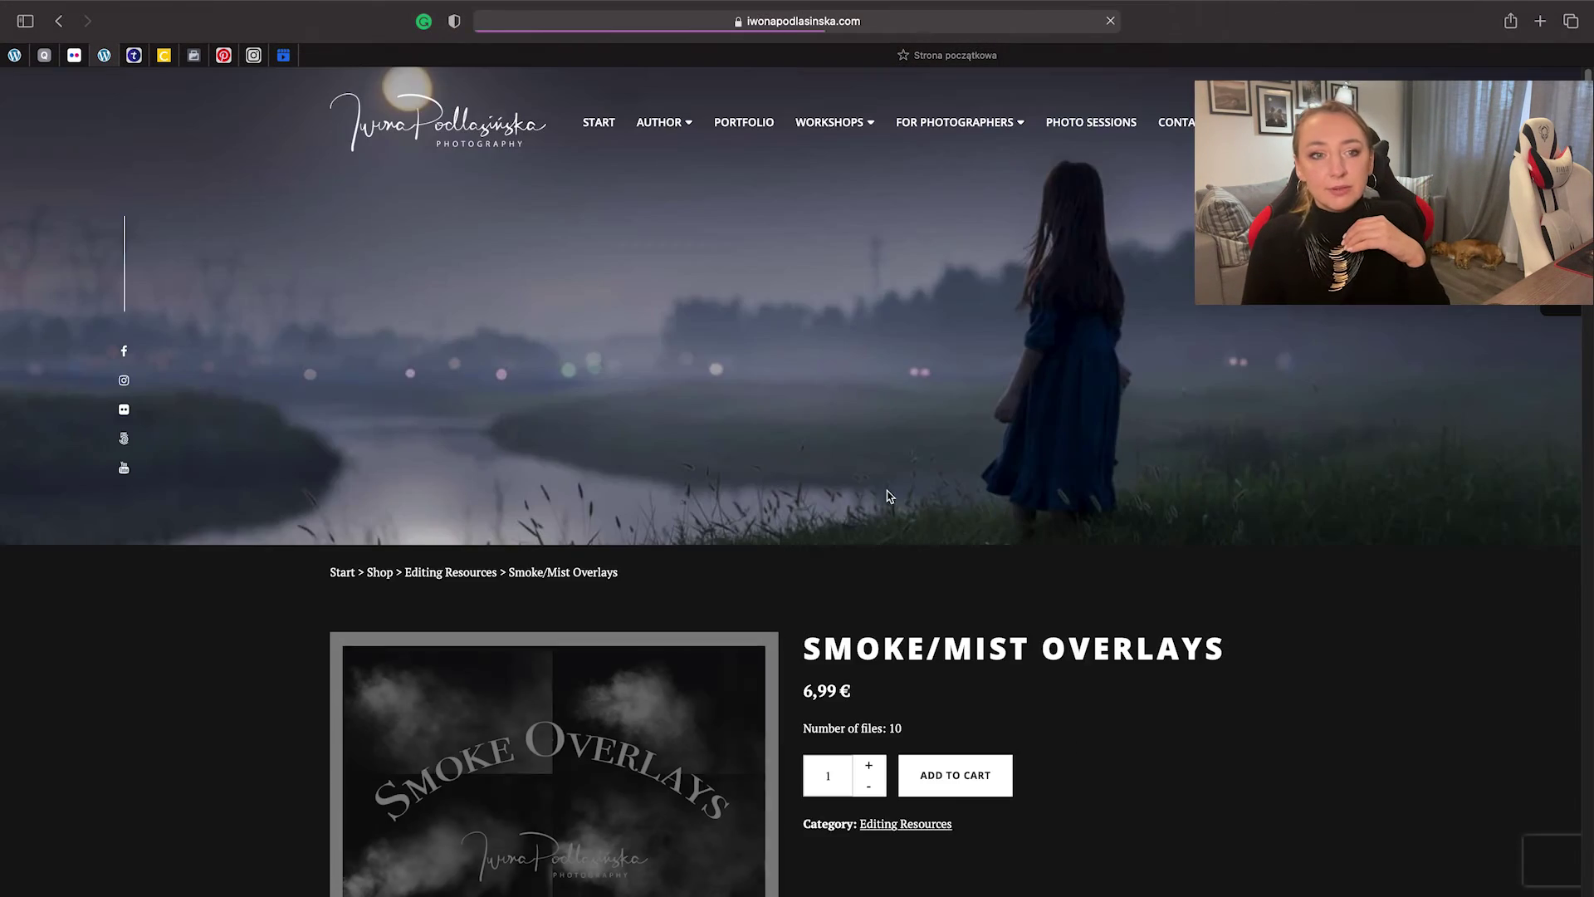
scroll(888, 495, down, 5)
scroll(888, 495, up, 6)
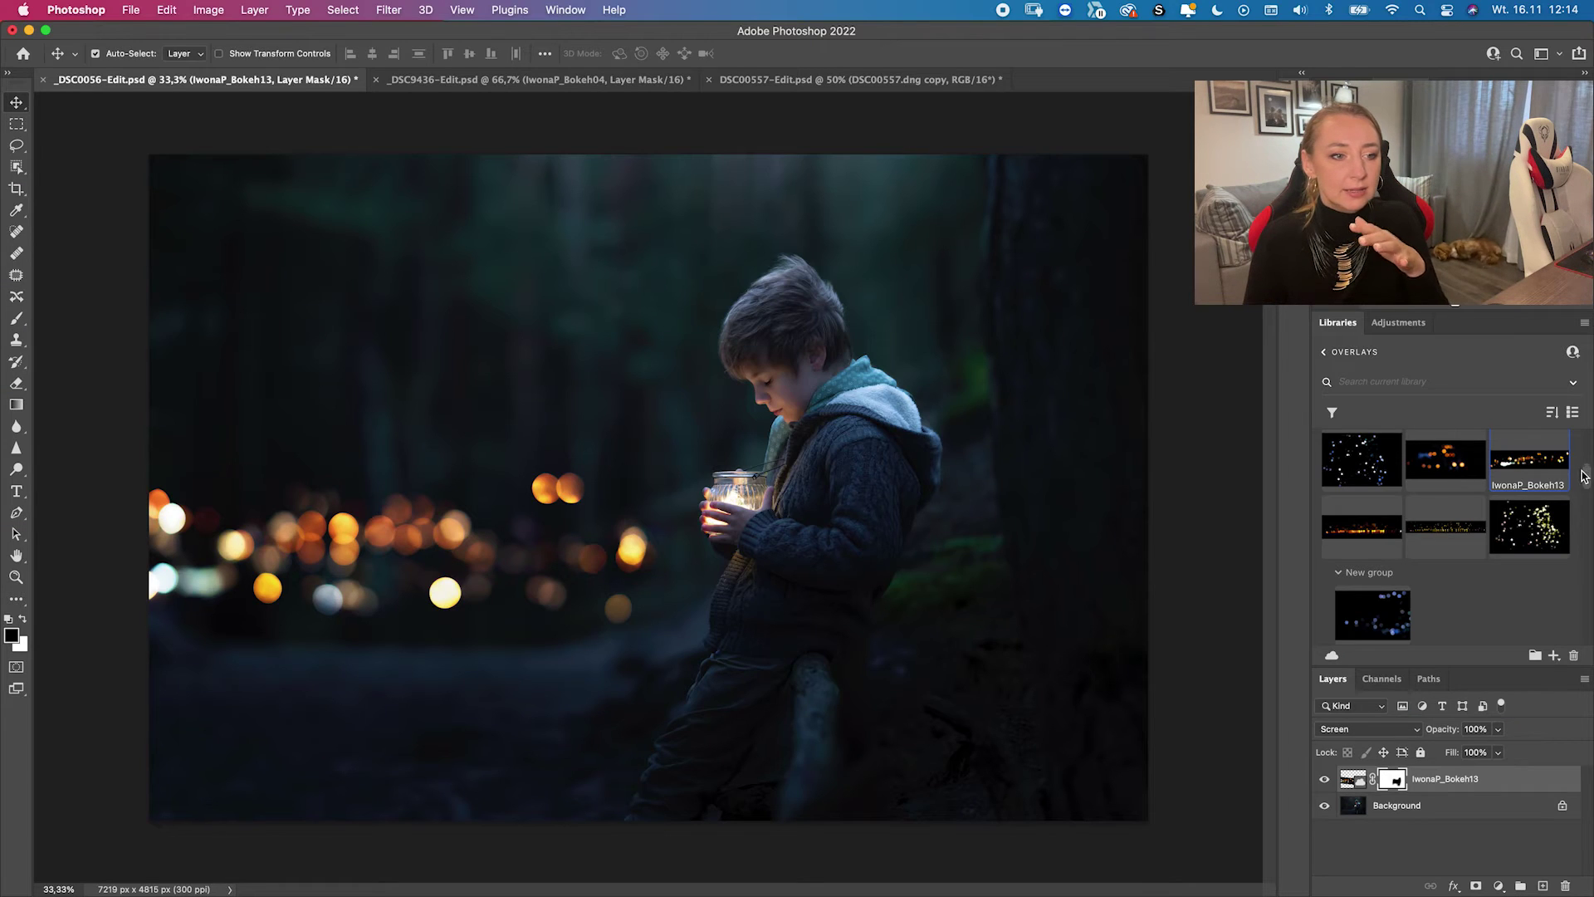
- Back in Photoshop, place the Iwona Somke10 overlay from the library over the bokeh lights, rotated 14.14° and shifted towards the photo's left edge
drag(1584, 475, 1588, 522)
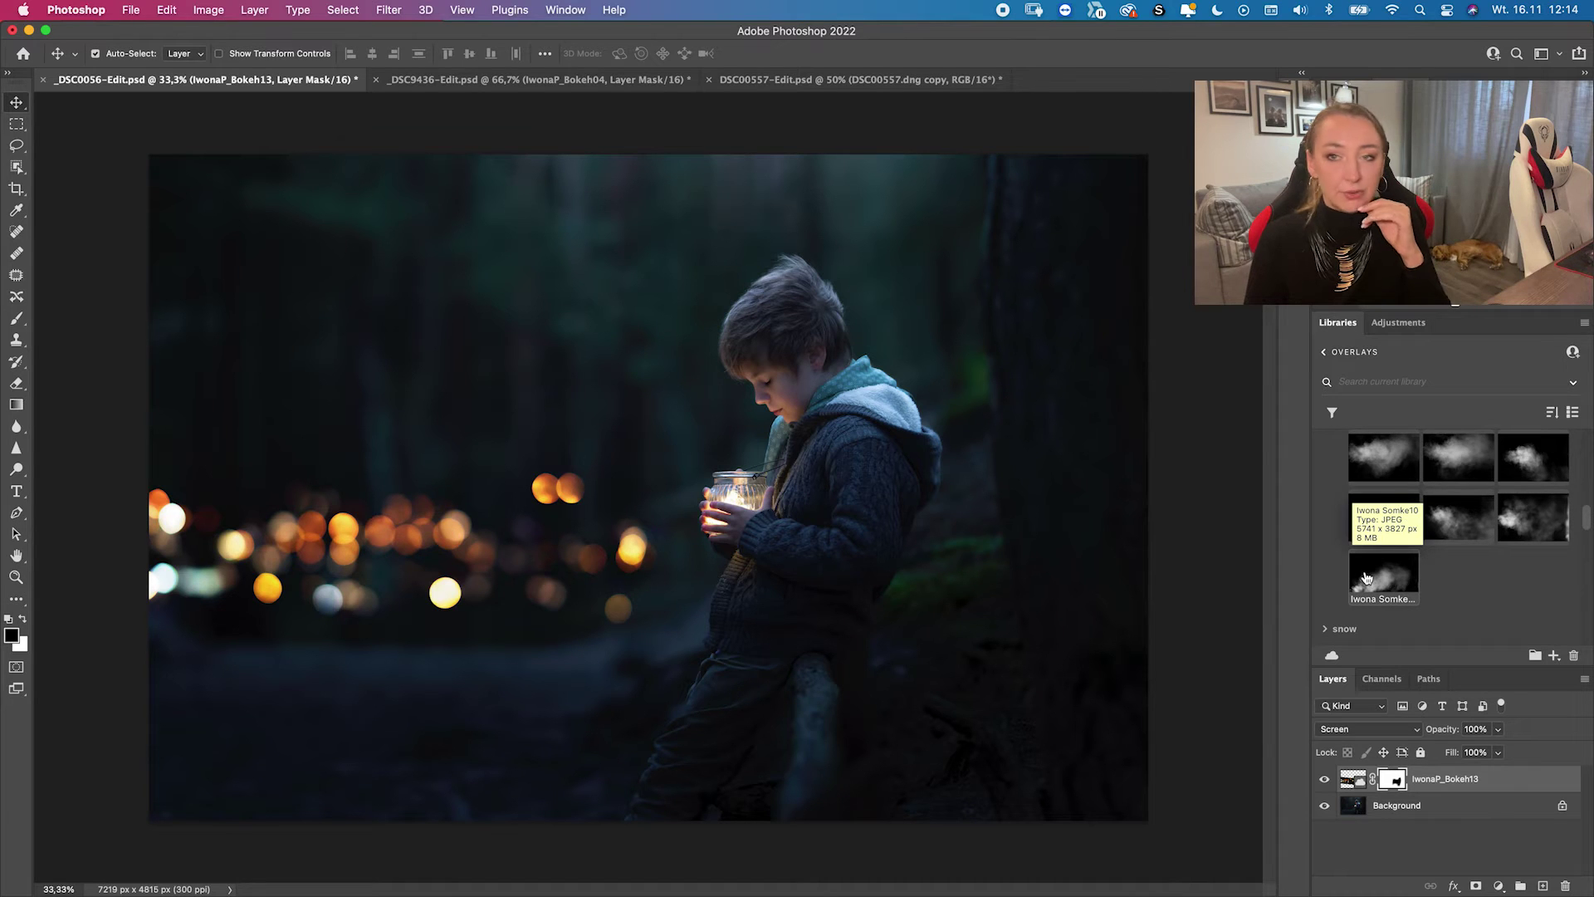
drag(1368, 574, 534, 517)
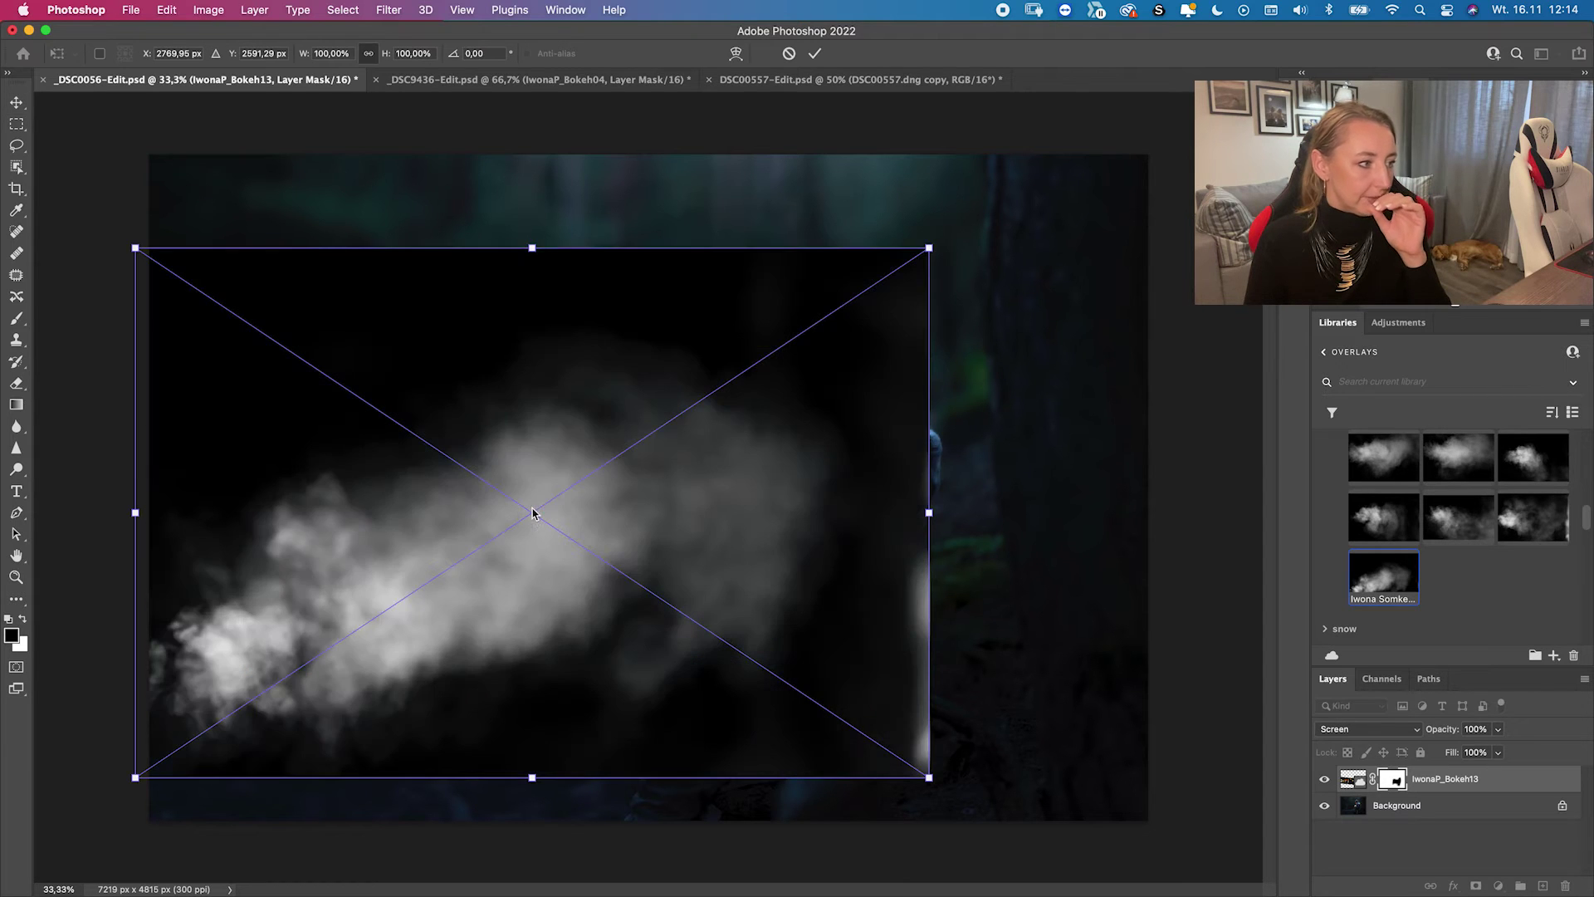
drag(994, 513, 1017, 618)
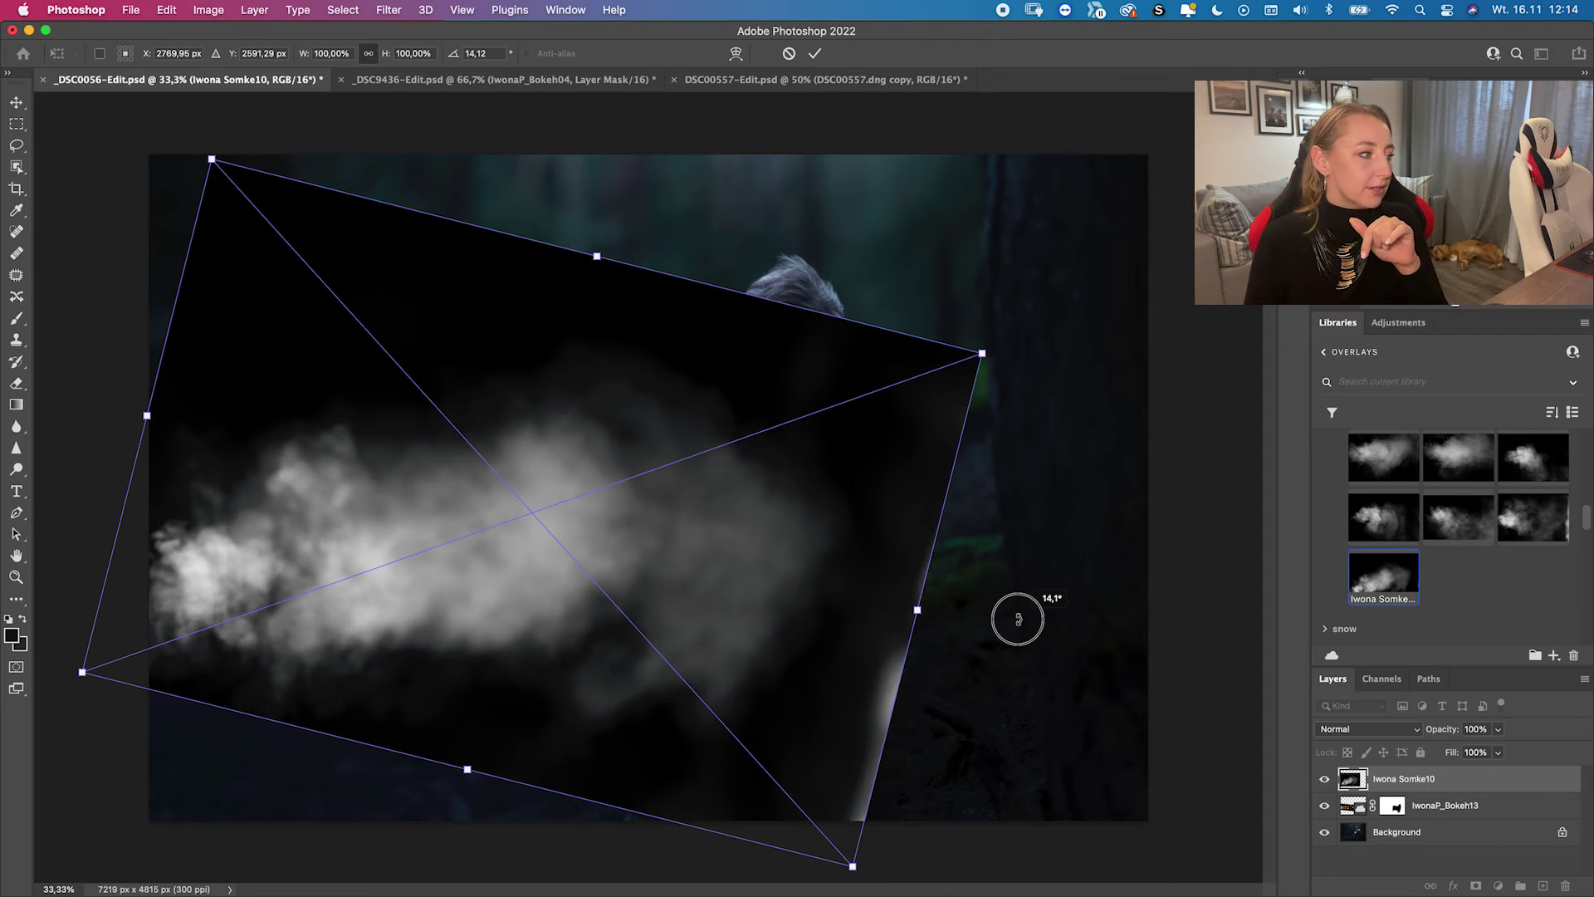
drag(1019, 619, 1018, 618)
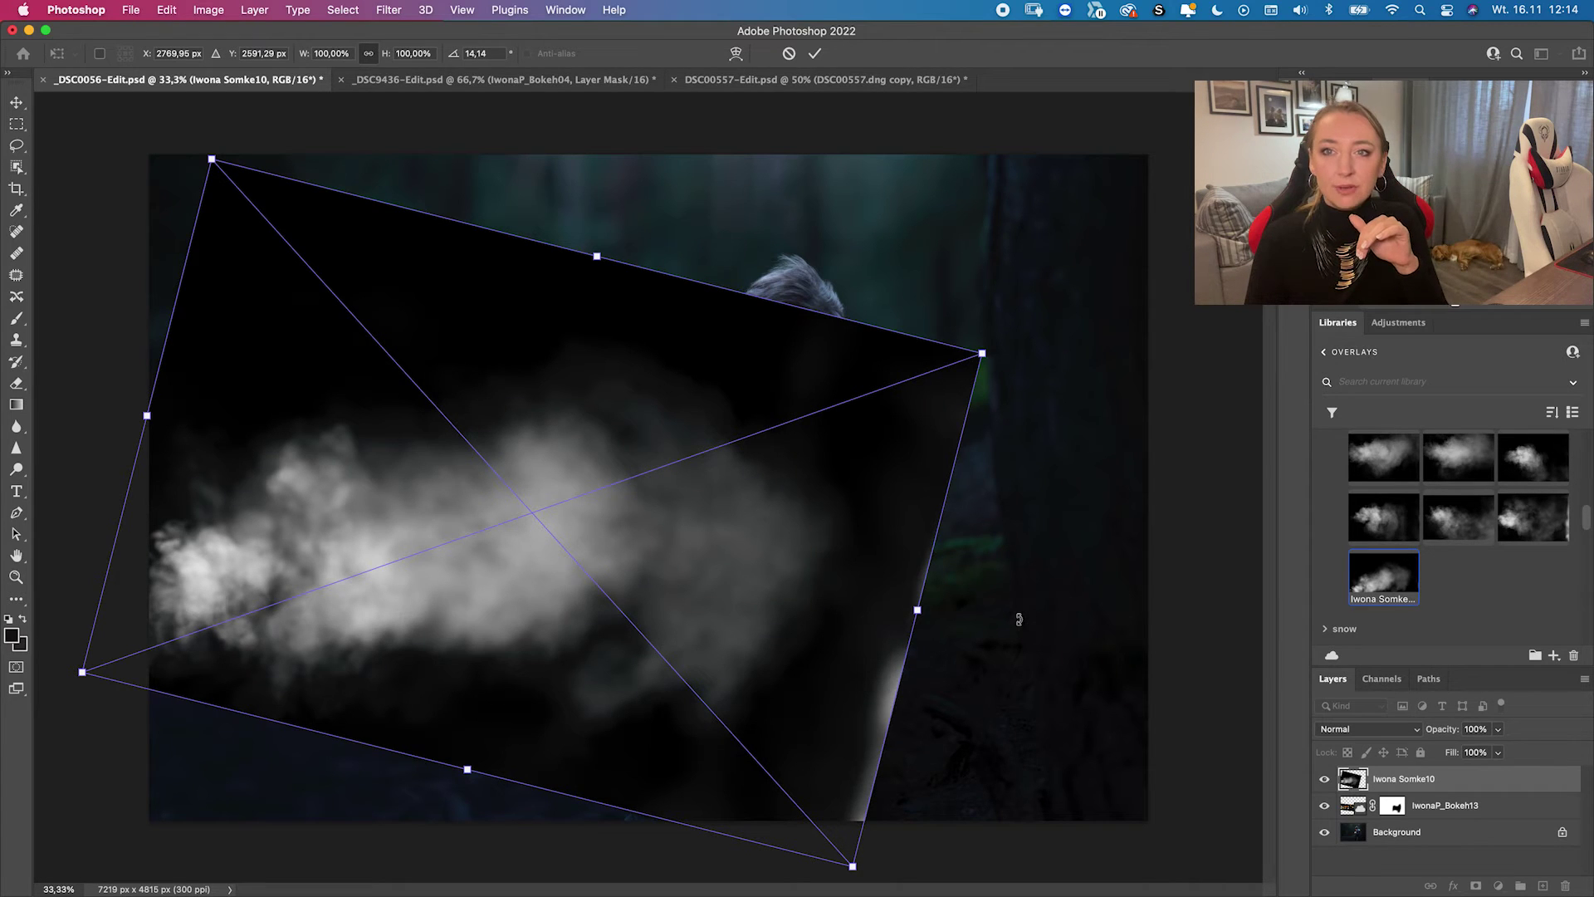
drag(578, 547, 520, 540)
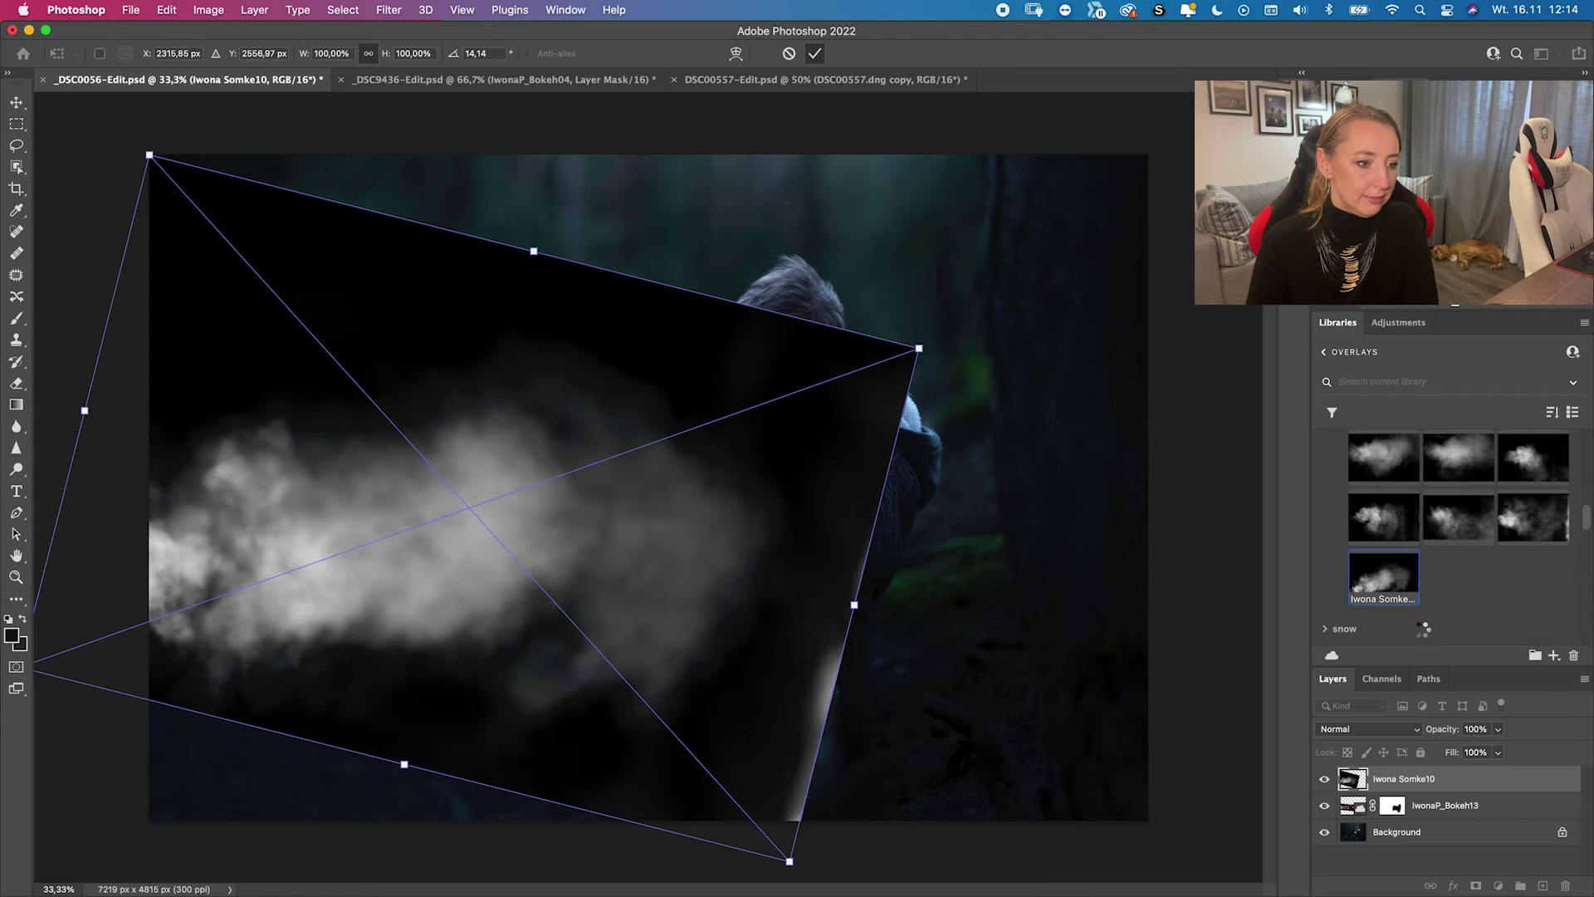
key(Return)
click(1368, 729)
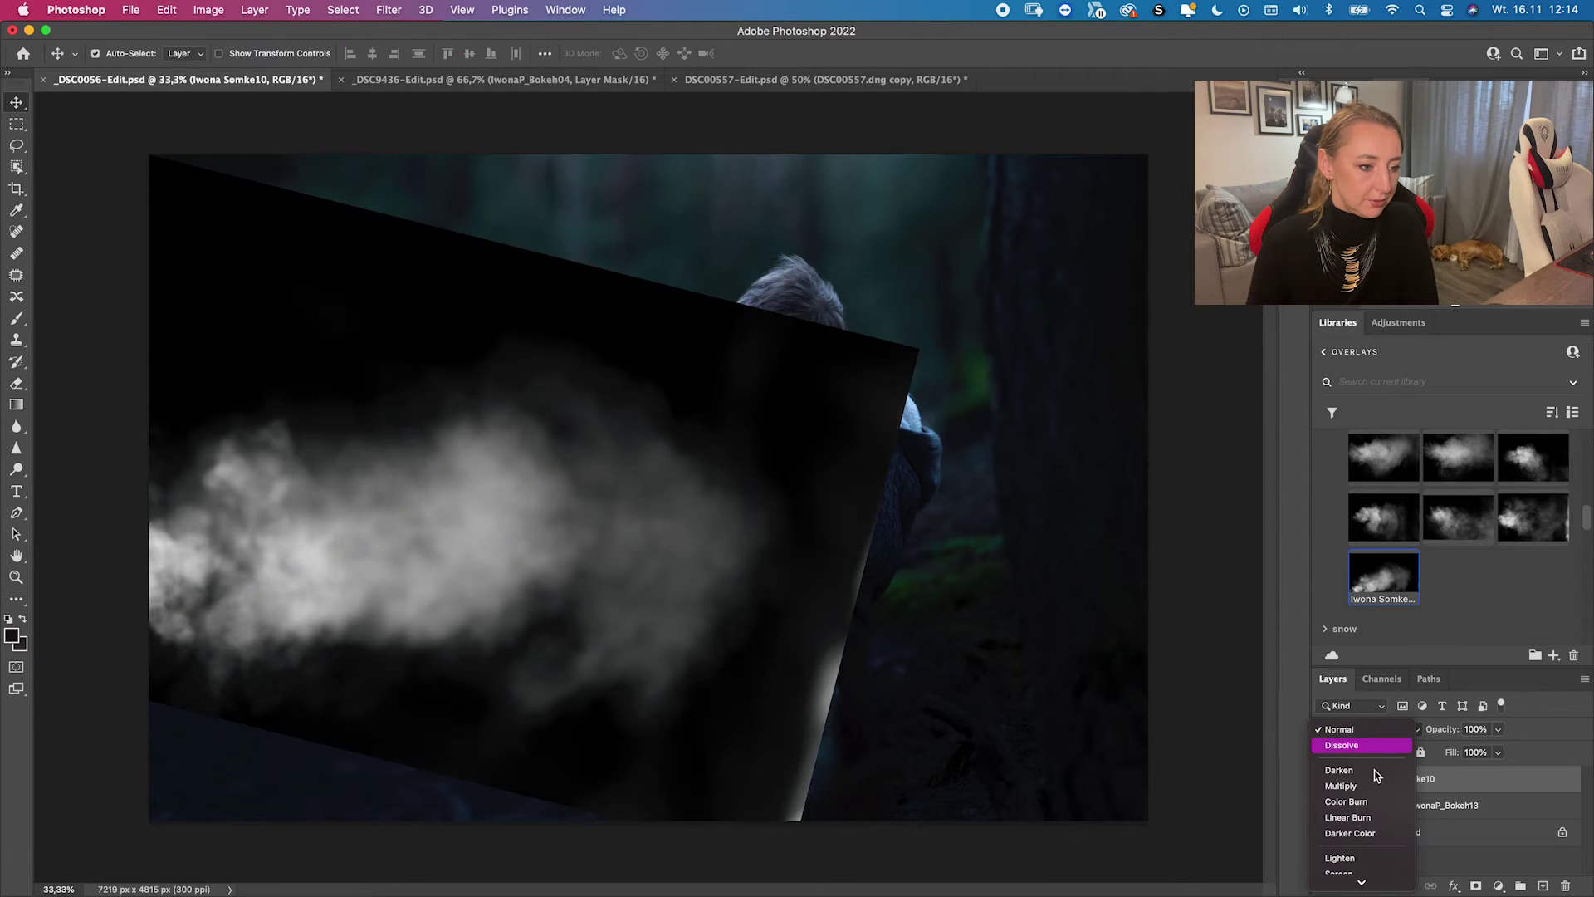
click(1362, 868)
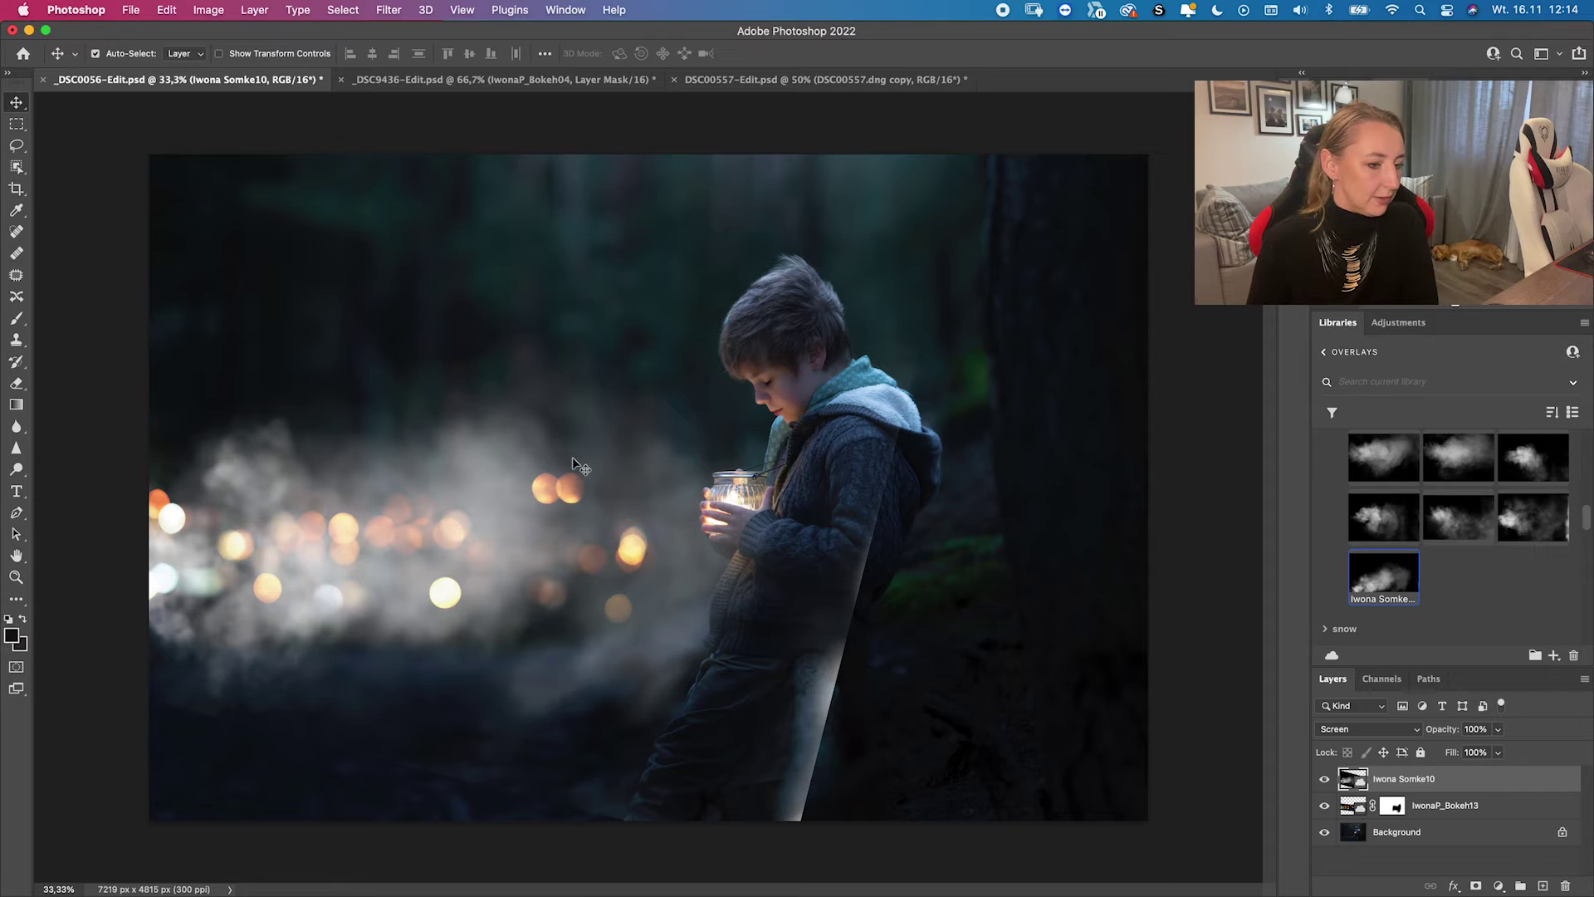
click(1457, 887)
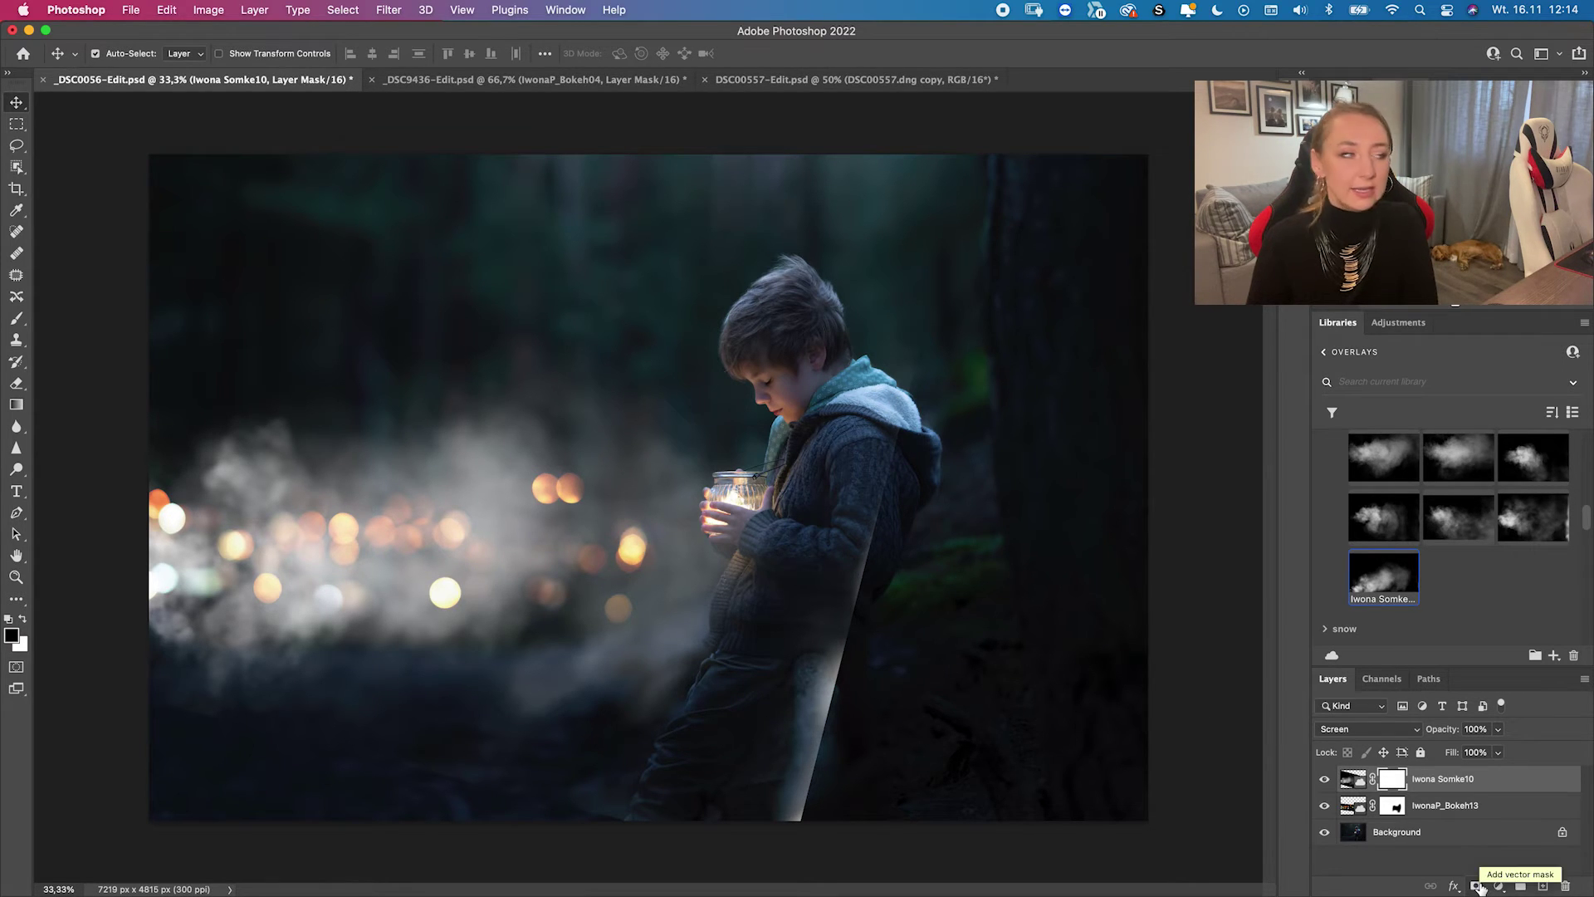
- Mask the smoke overlay's hard edges off the boy and the ground with a soft black 1100 px brush, and move the smoke slightly up and left
click(17, 318)
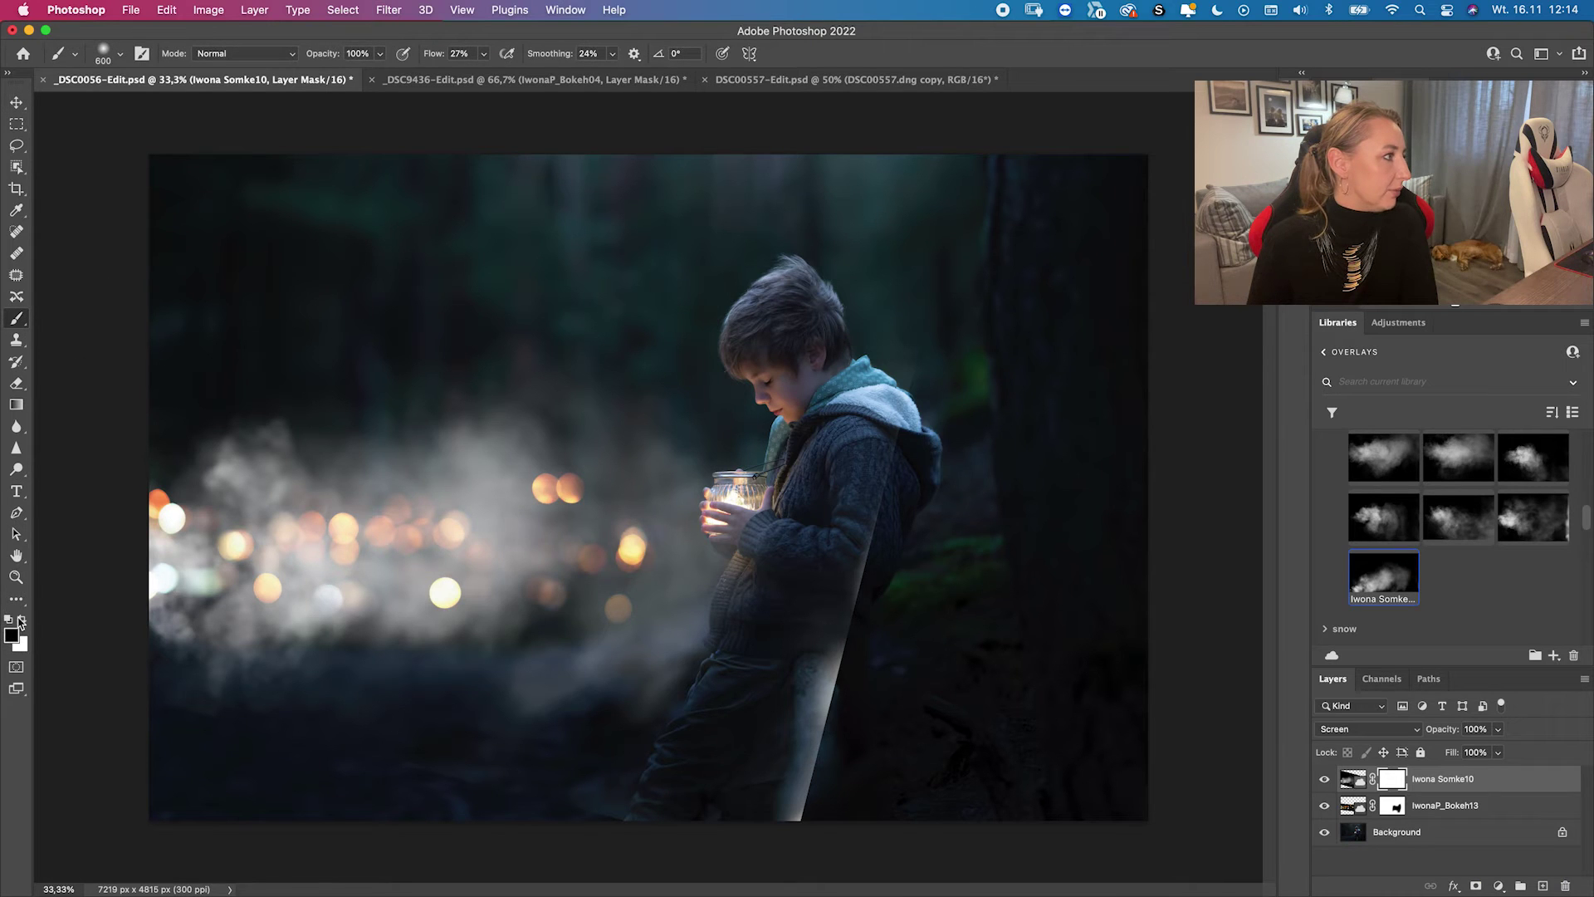
click(123, 55)
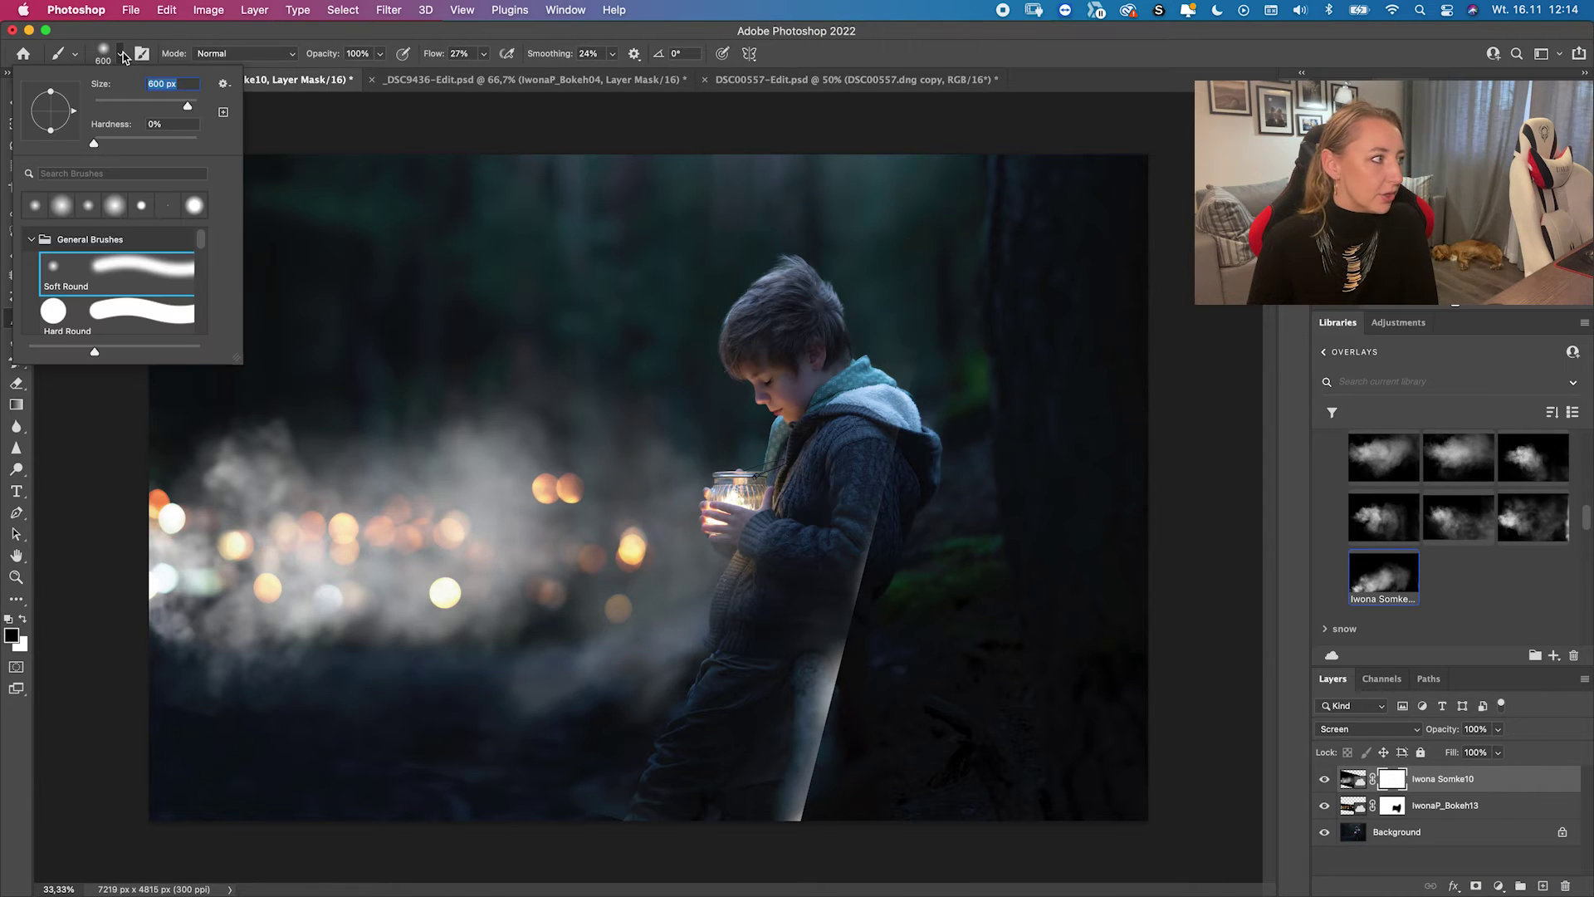
click(122, 53)
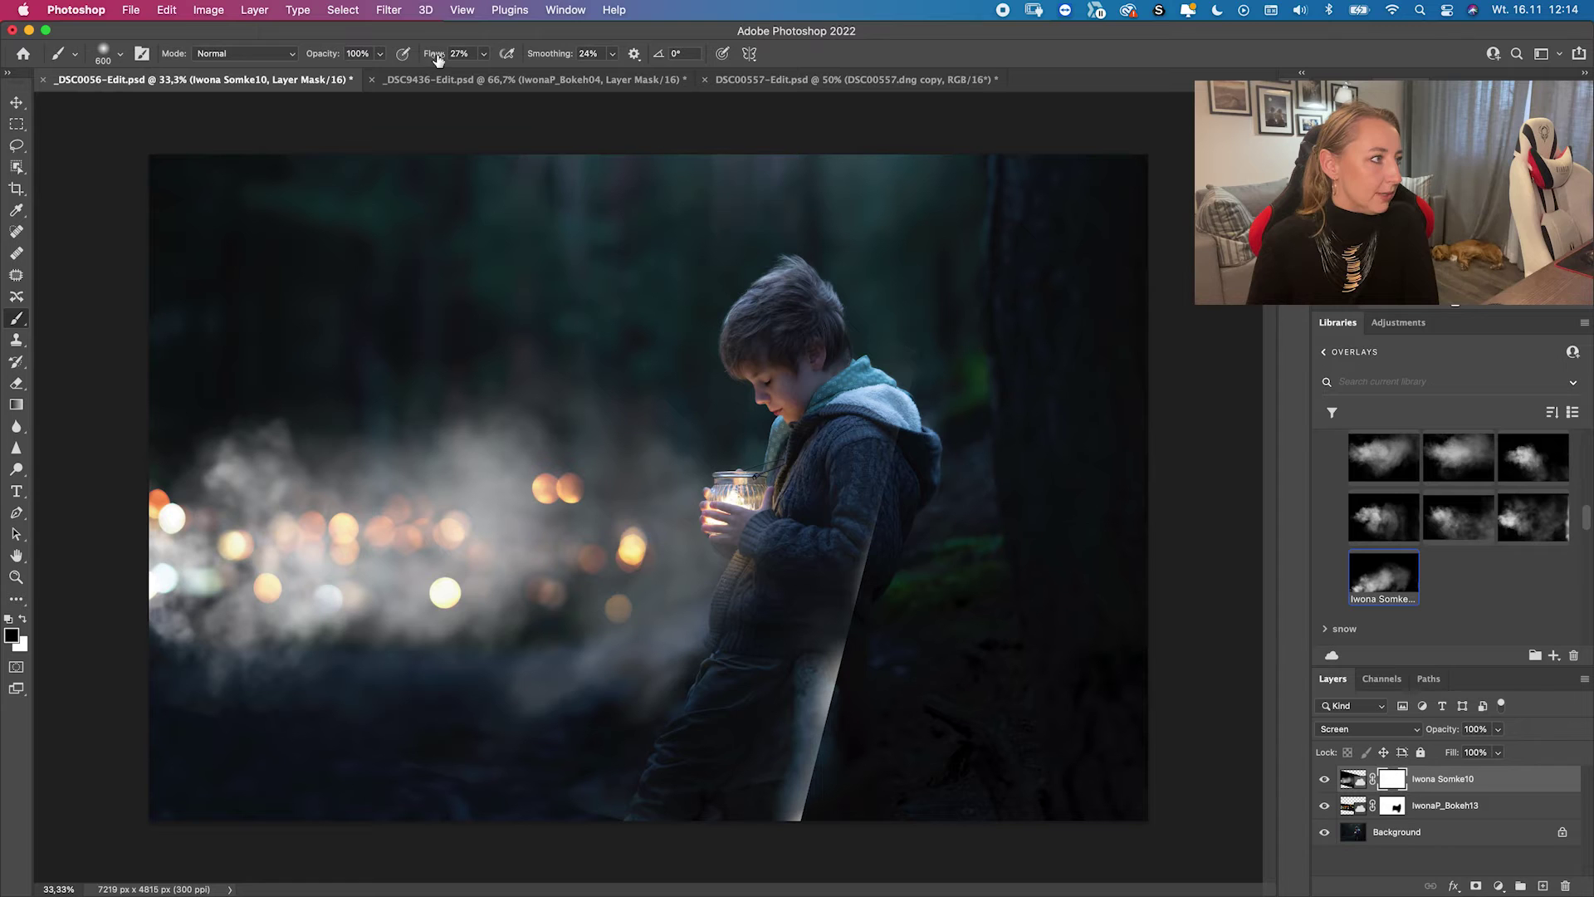
key(bracketright)
key(bracketright)
key(bracketright)
key(bracketright)
key(bracketright)
mouse_move(887, 465)
mouse_down()
mouse_move(884, 516)
mouse_move(782, 770)
mouse_move(806, 681)
mouse_move(788, 825)
mouse_move(823, 811)
mouse_move(838, 735)
mouse_move(821, 812)
mouse_move(821, 778)
mouse_up()
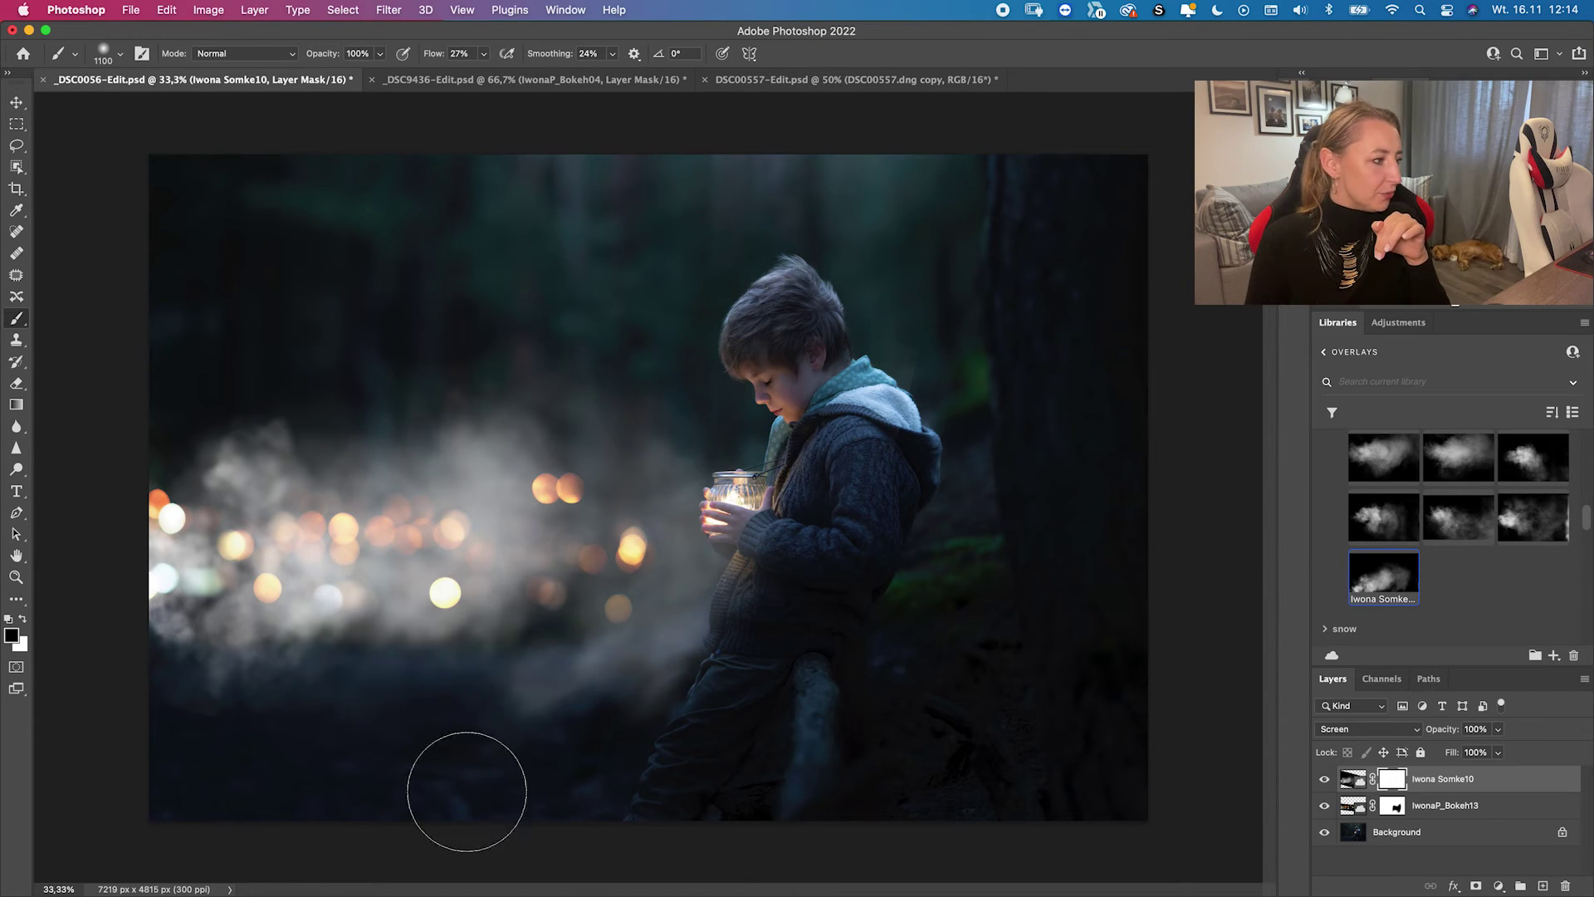
drag(699, 807, 700, 805)
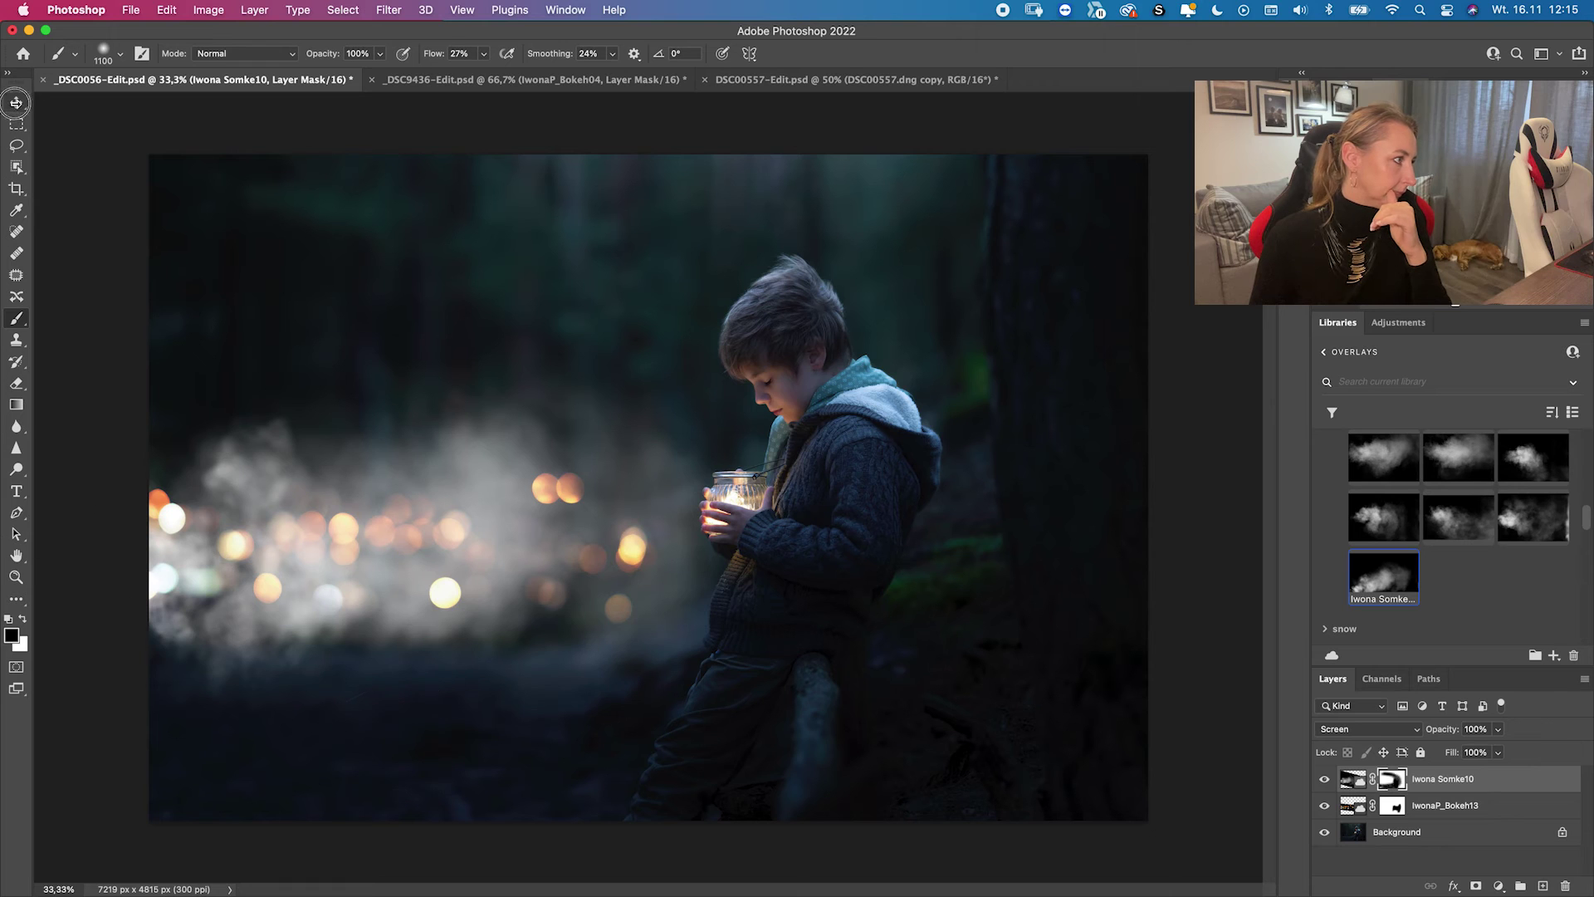
key(v)
drag(285, 569, 267, 563)
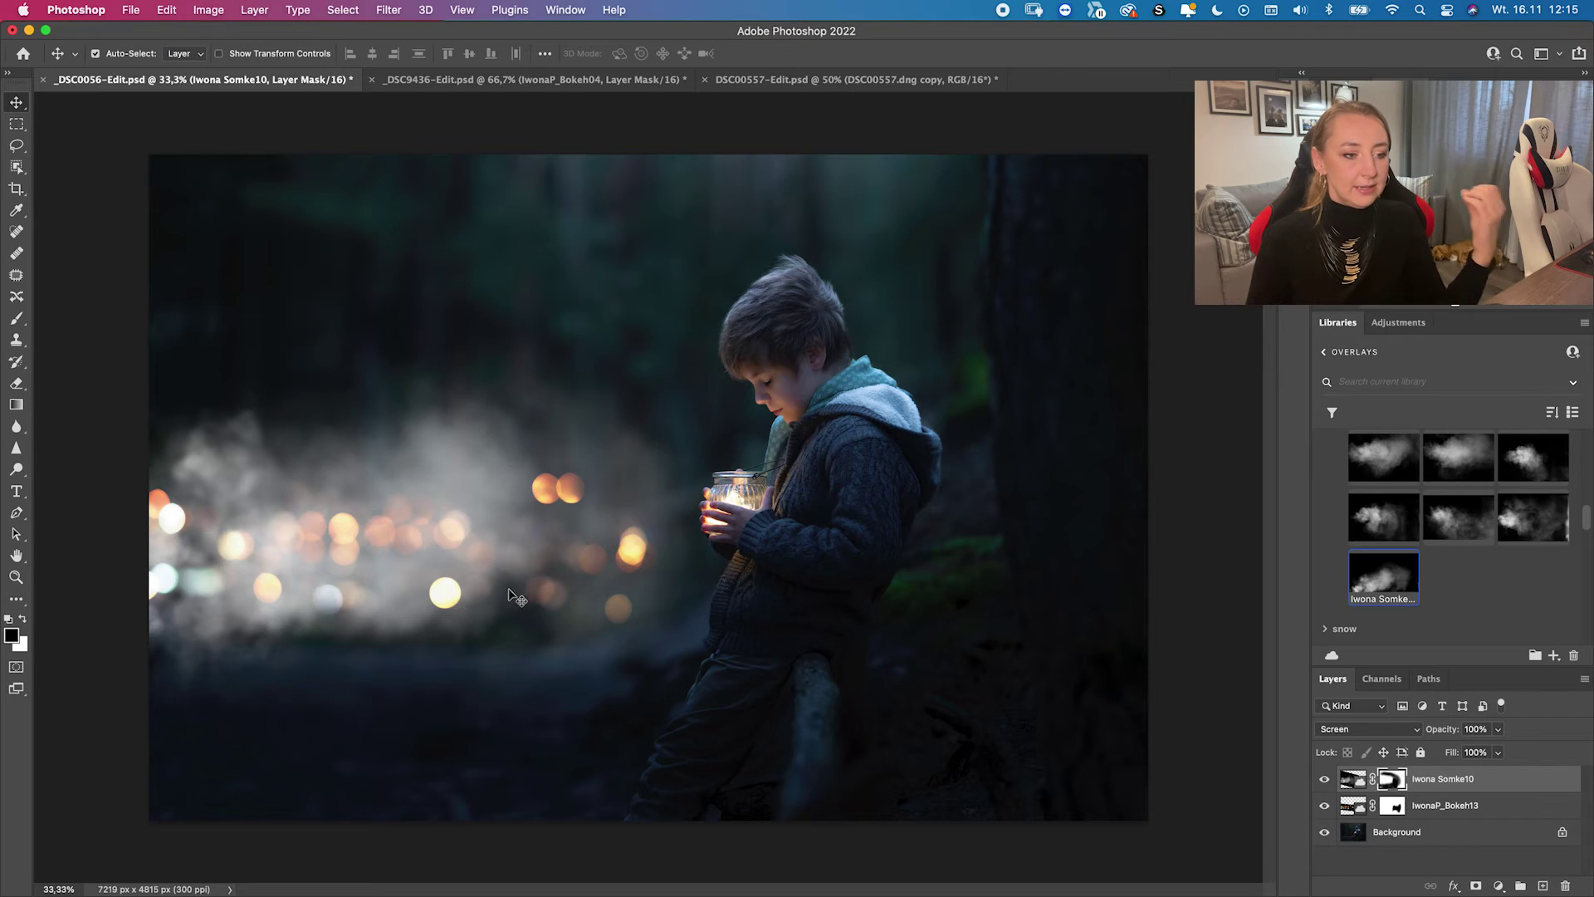
- Warm the Iwona Somke10 smoke with a Camera Raw filter, setting Temperature to +27 and Tint to +11
click(1351, 780)
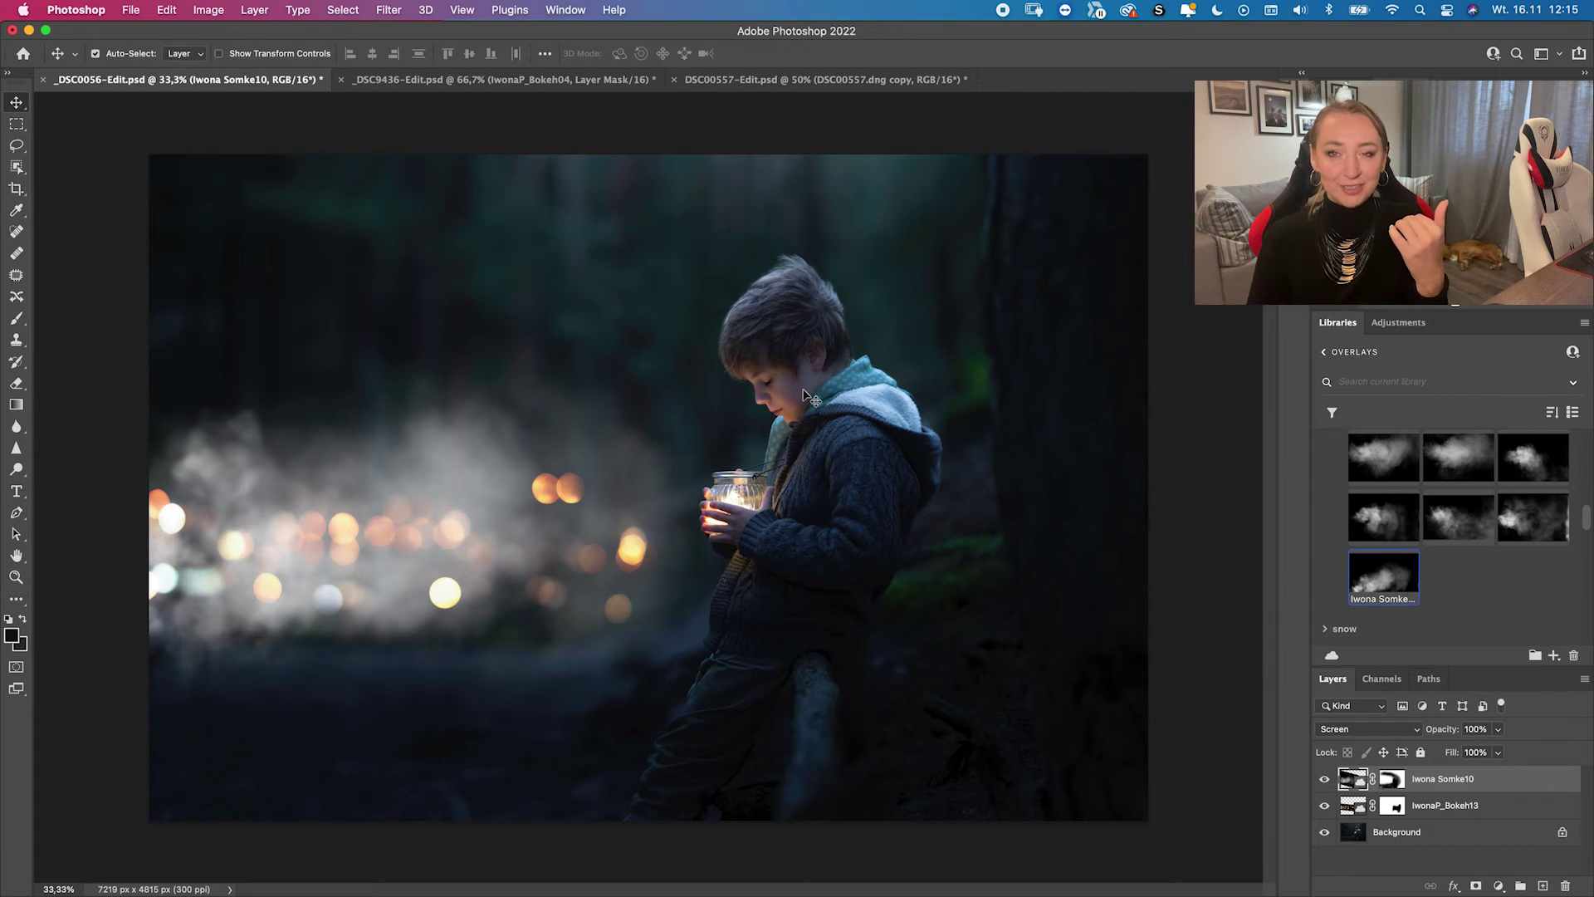
click(391, 10)
click(421, 133)
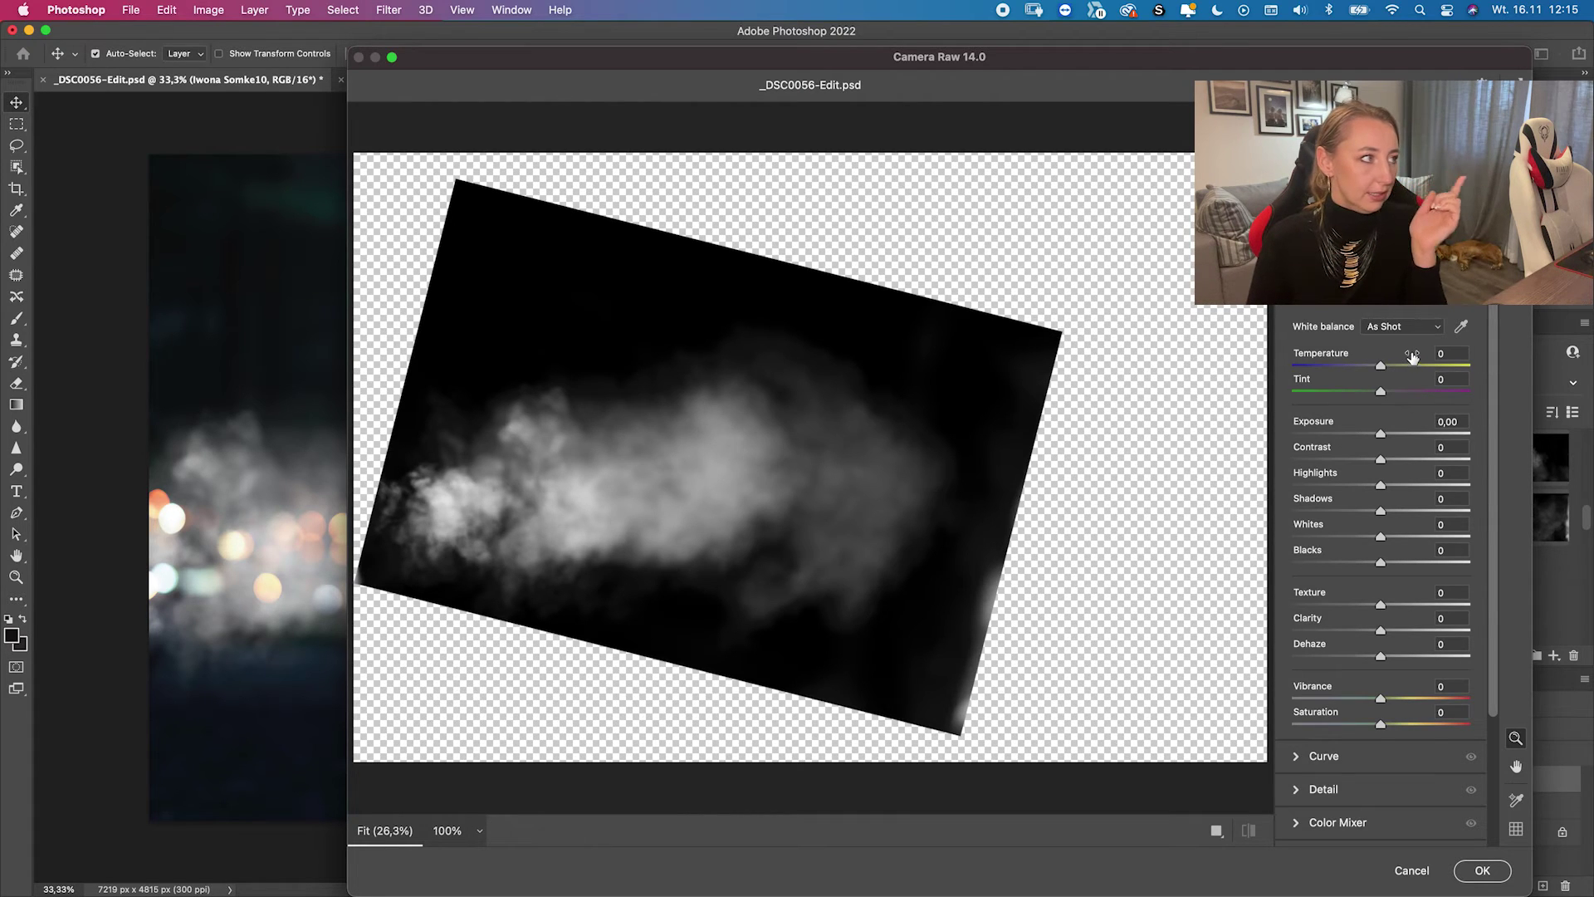
mouse_move(1380, 365)
mouse_down()
mouse_move(1428, 365)
mouse_move(1406, 372)
mouse_up()
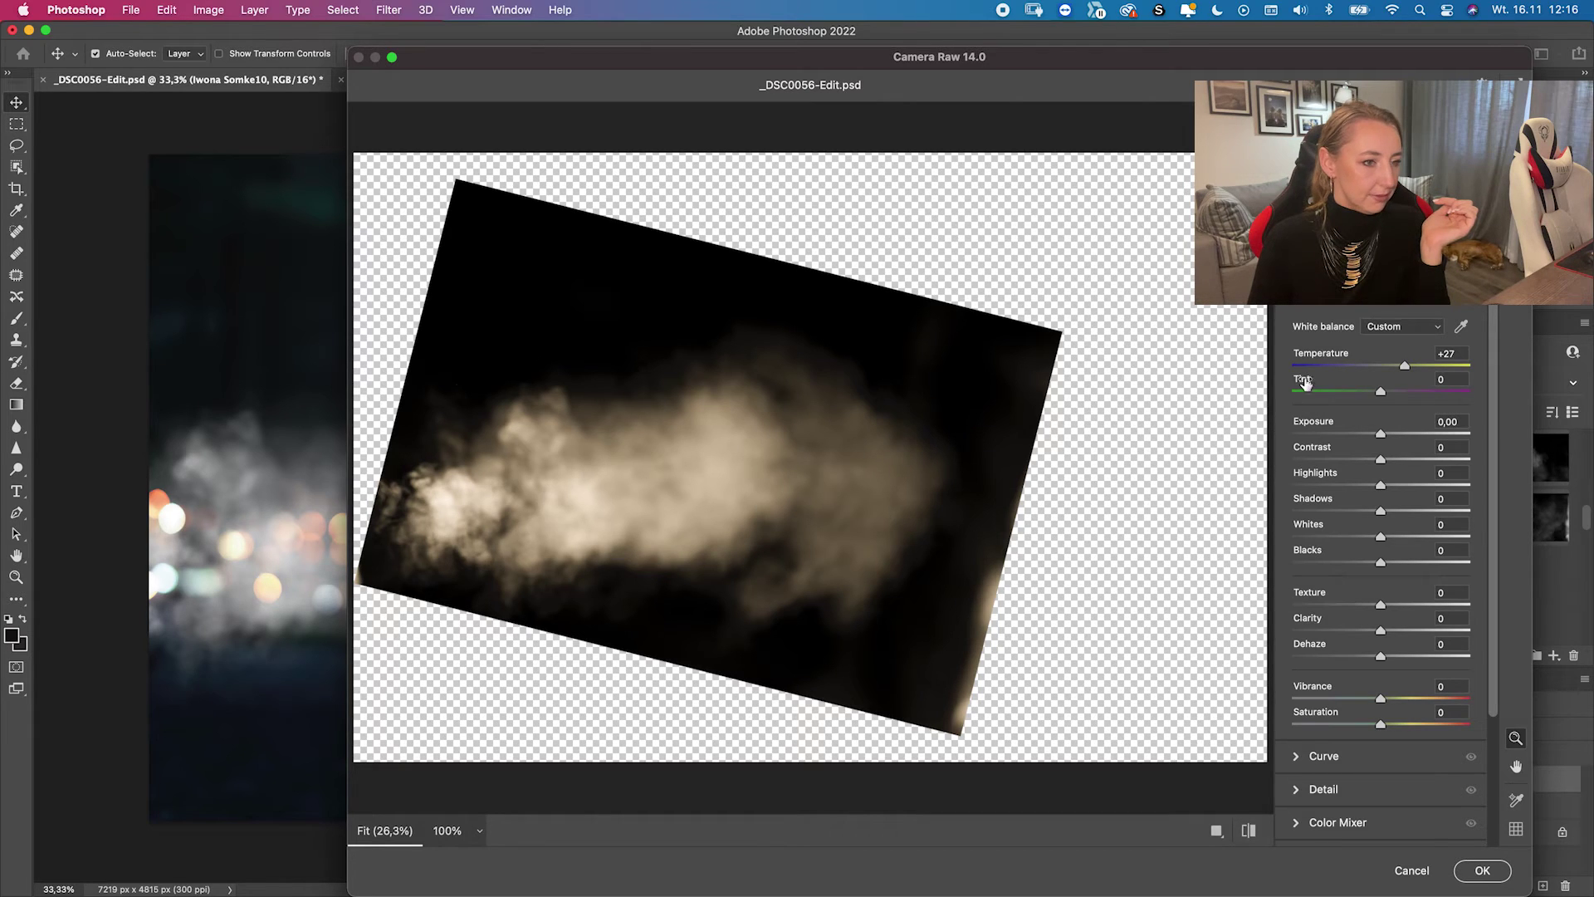
drag(1383, 392, 1397, 395)
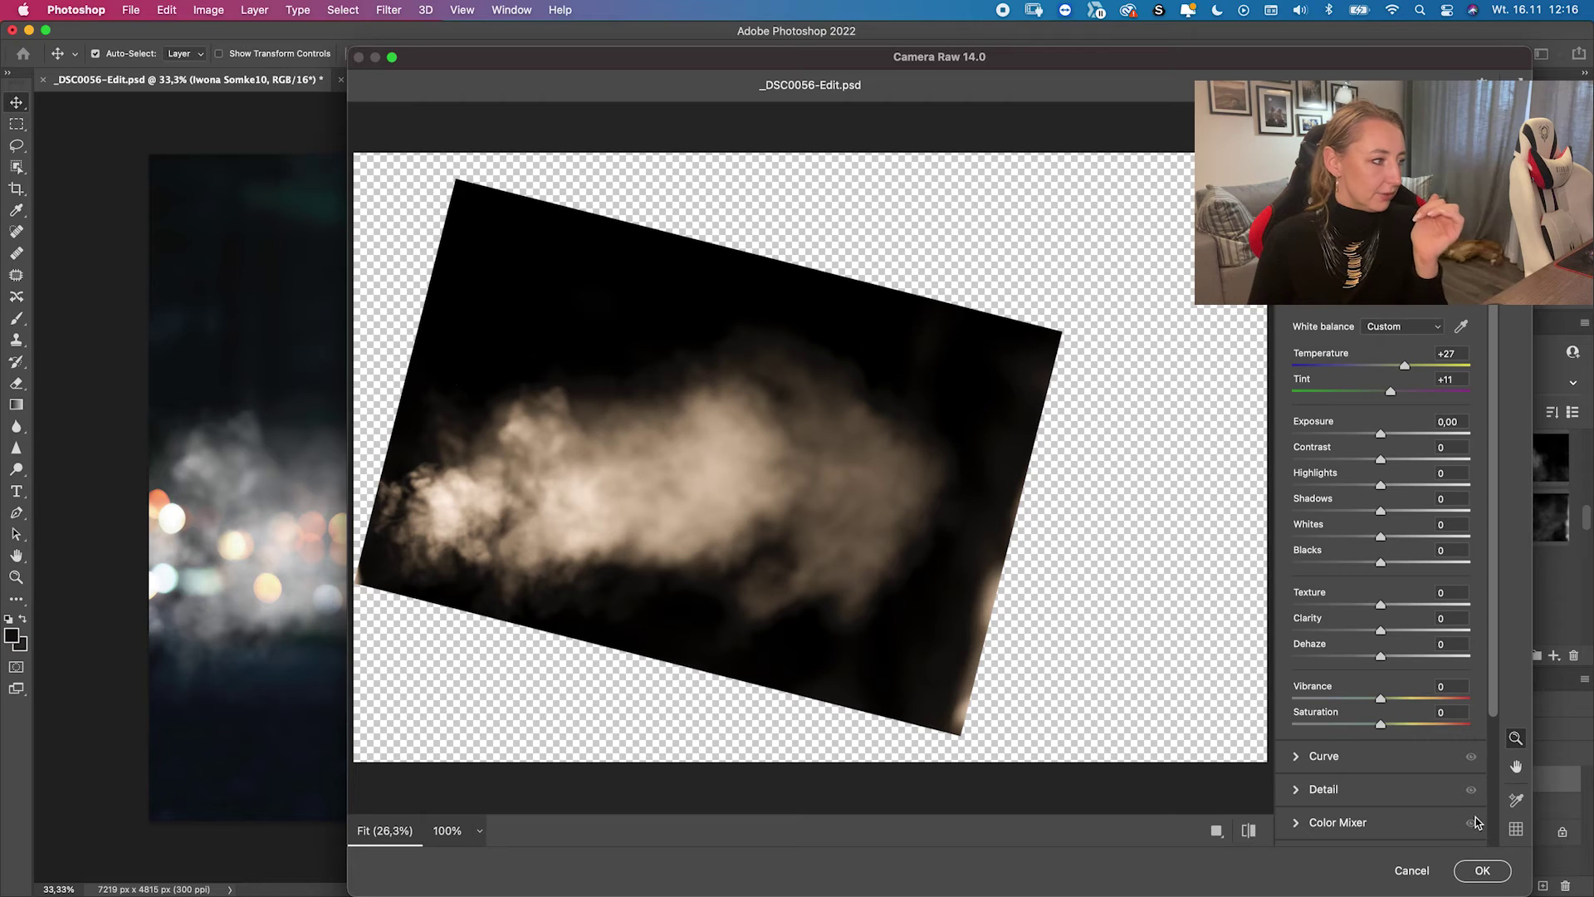
click(1483, 871)
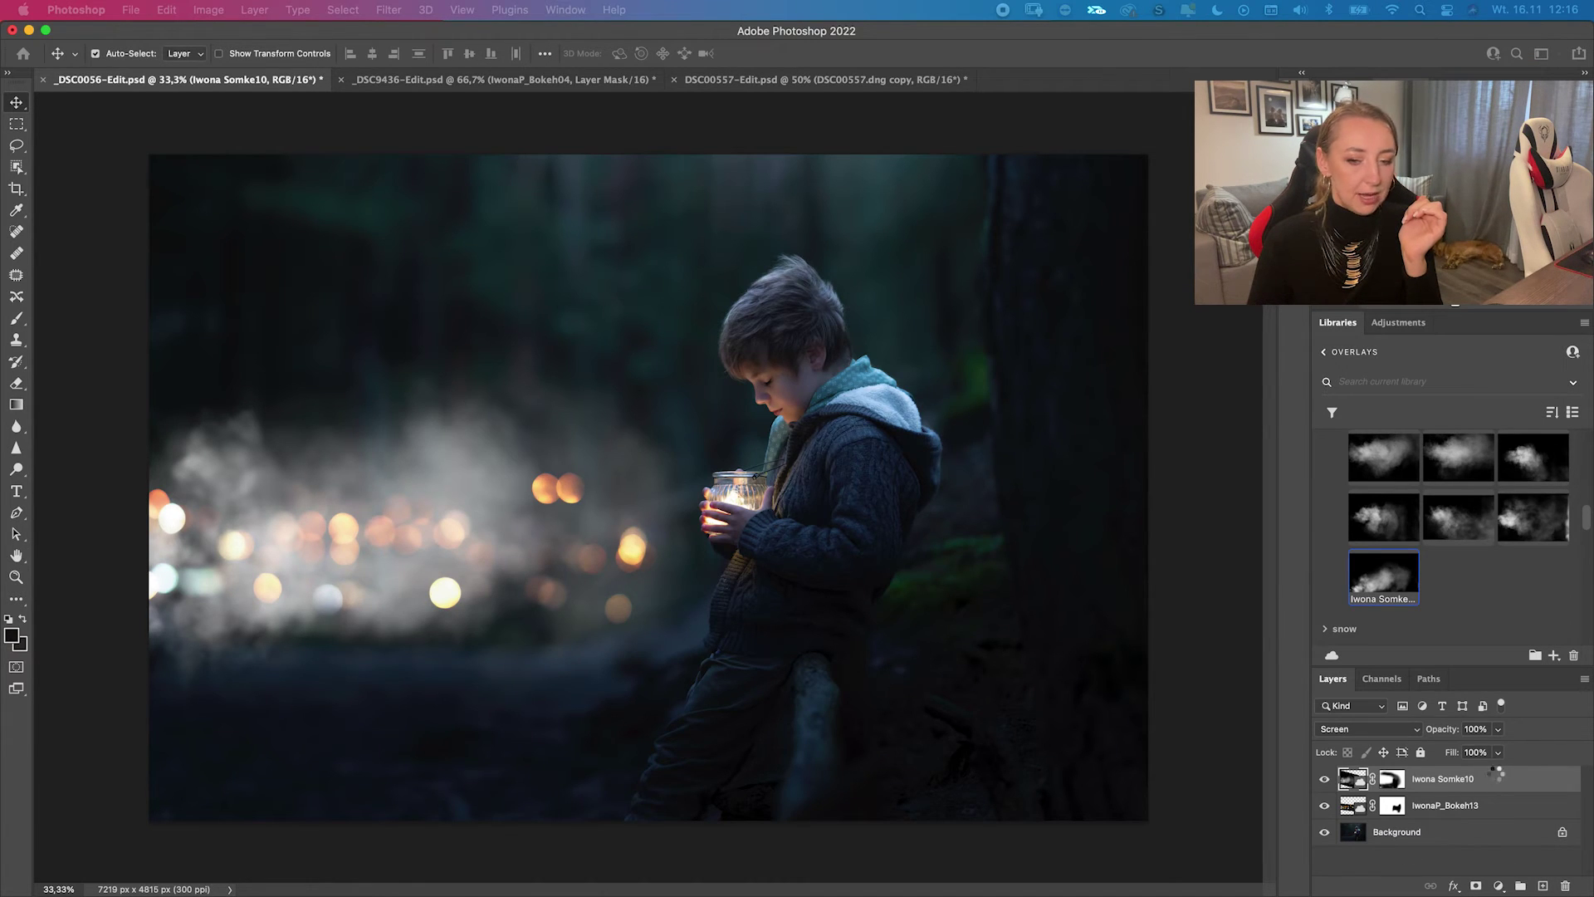
click(1498, 730)
drag(1496, 750, 1462, 757)
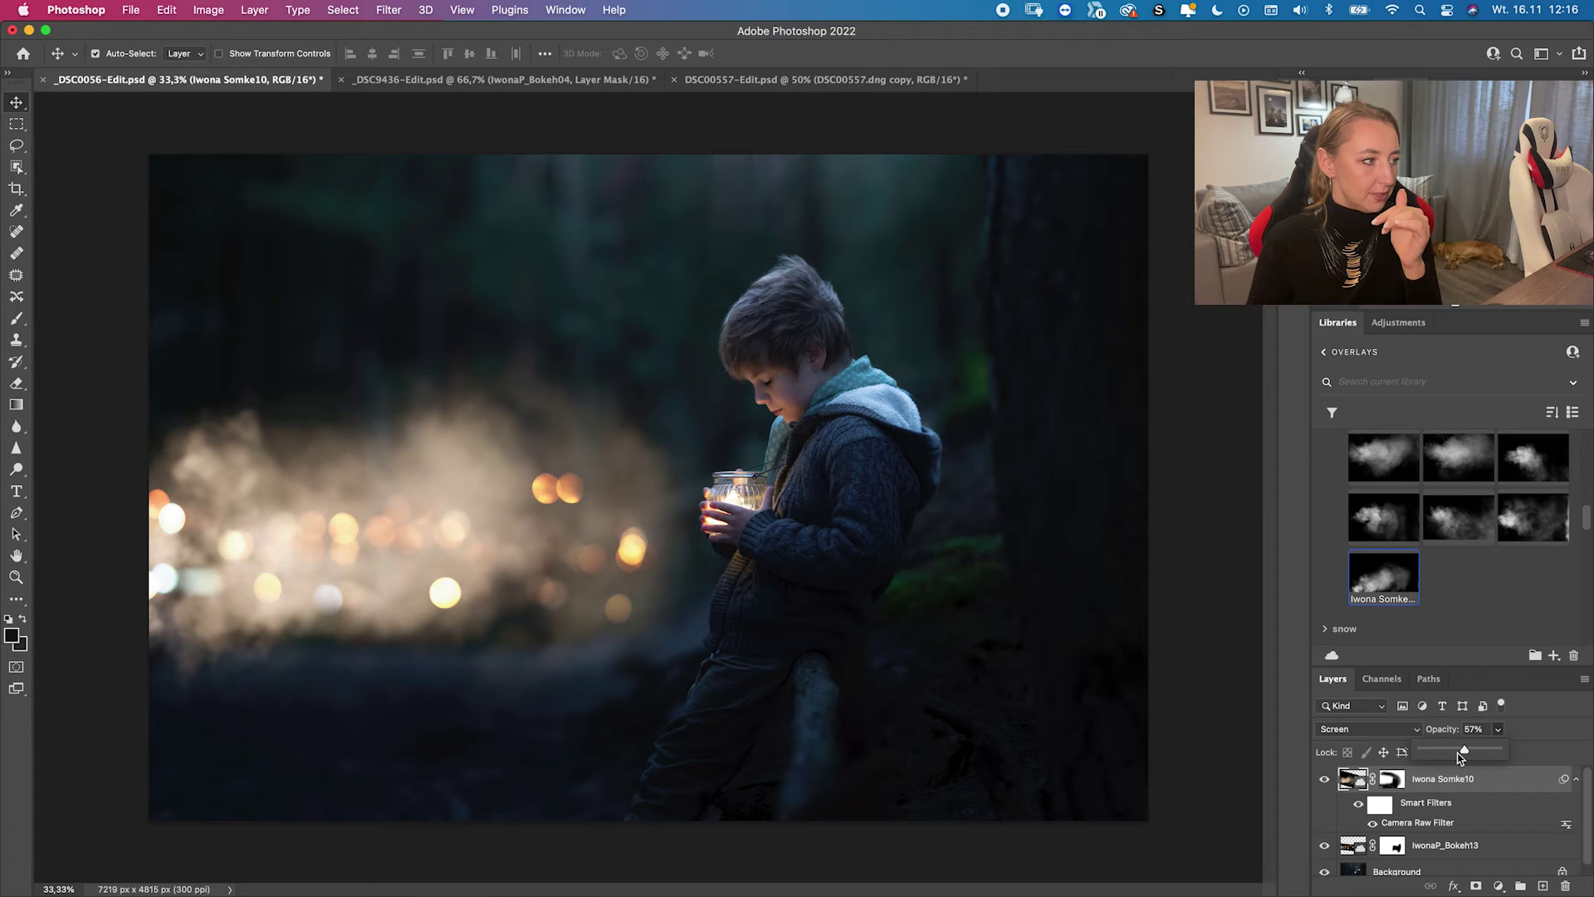
drag(1448, 757, 1451, 755)
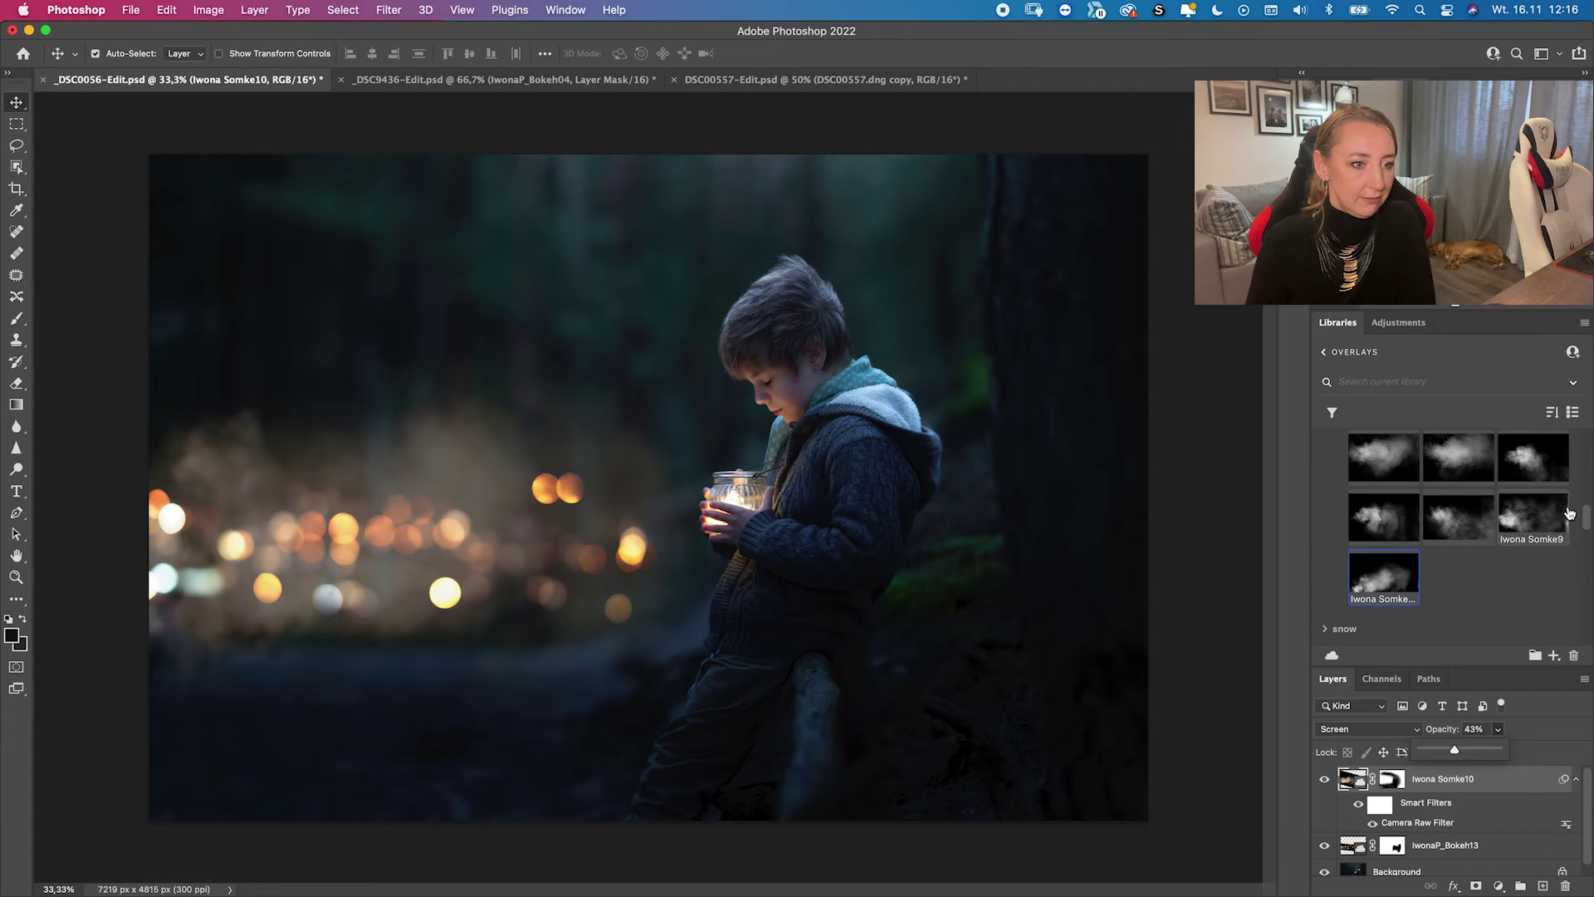
- Collapse the Bokeh group in the OVERLAYS library and expand the Efekty świetlne group
scroll(1418, 546, up, 5)
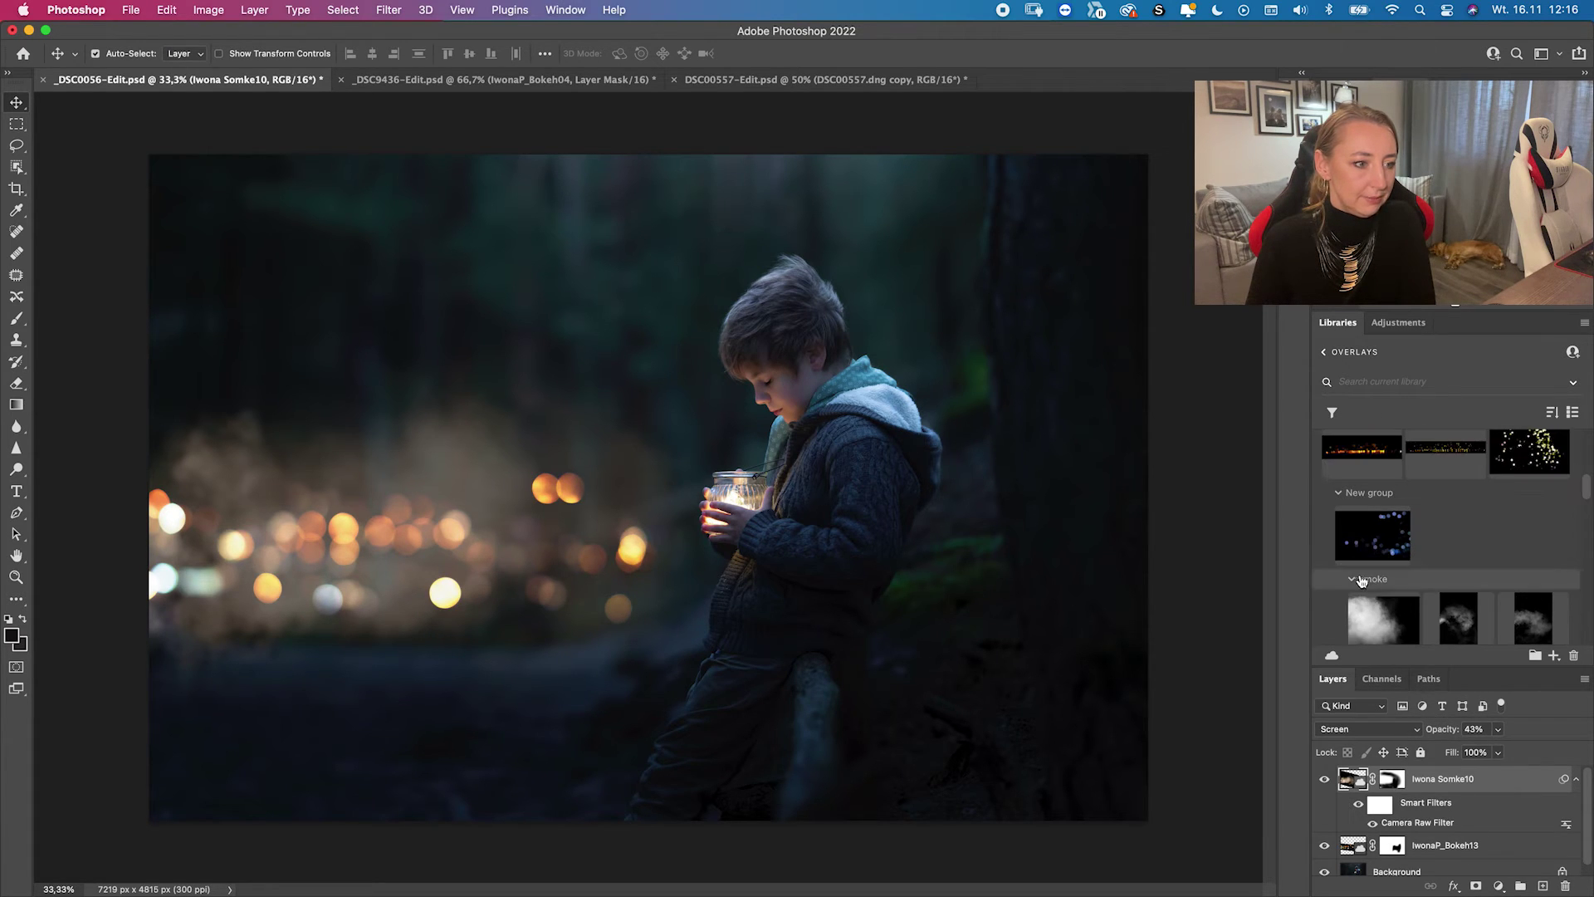
scroll(1358, 571, up, 2)
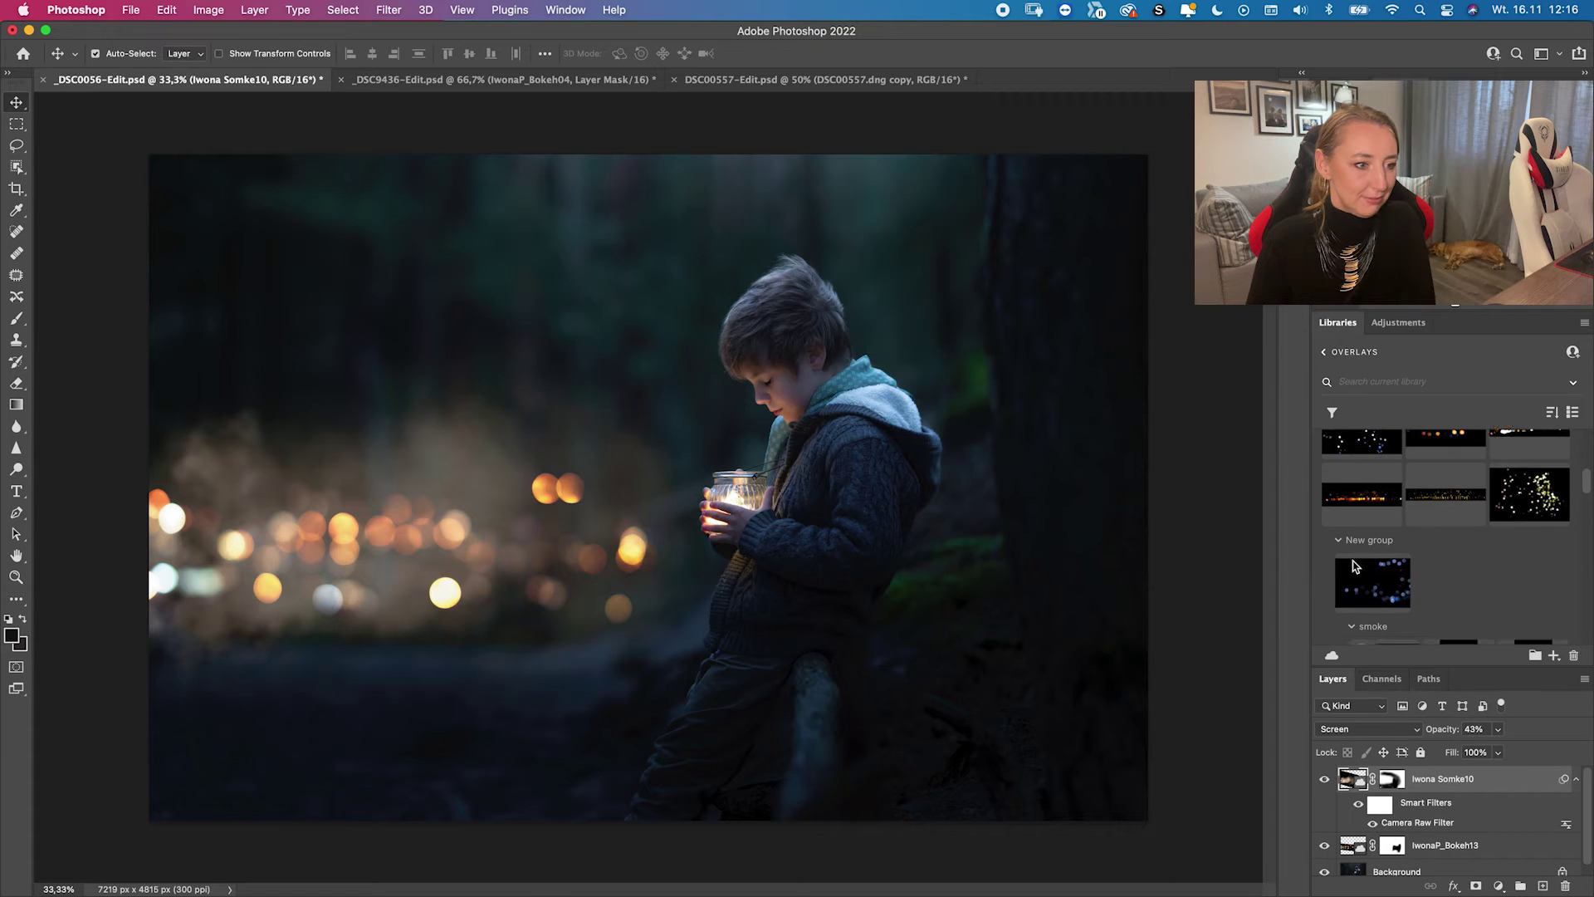
scroll(1358, 571, down, 2)
drag(1366, 584, 1315, 491)
drag(1588, 491, 1589, 453)
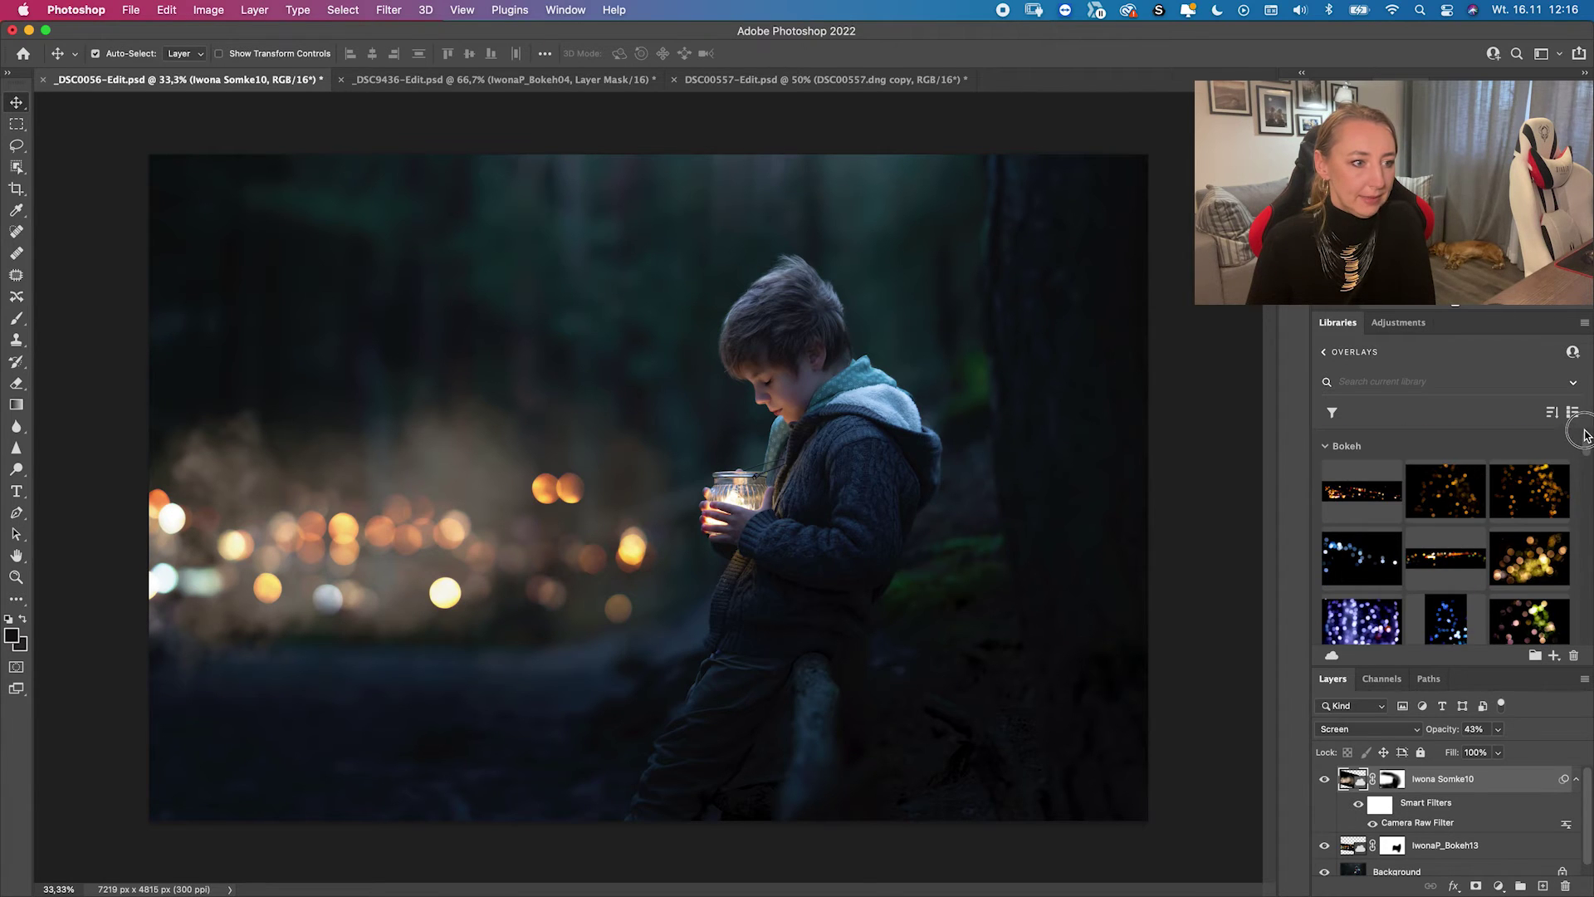
click(1326, 447)
scroll(1353, 560, down, 3)
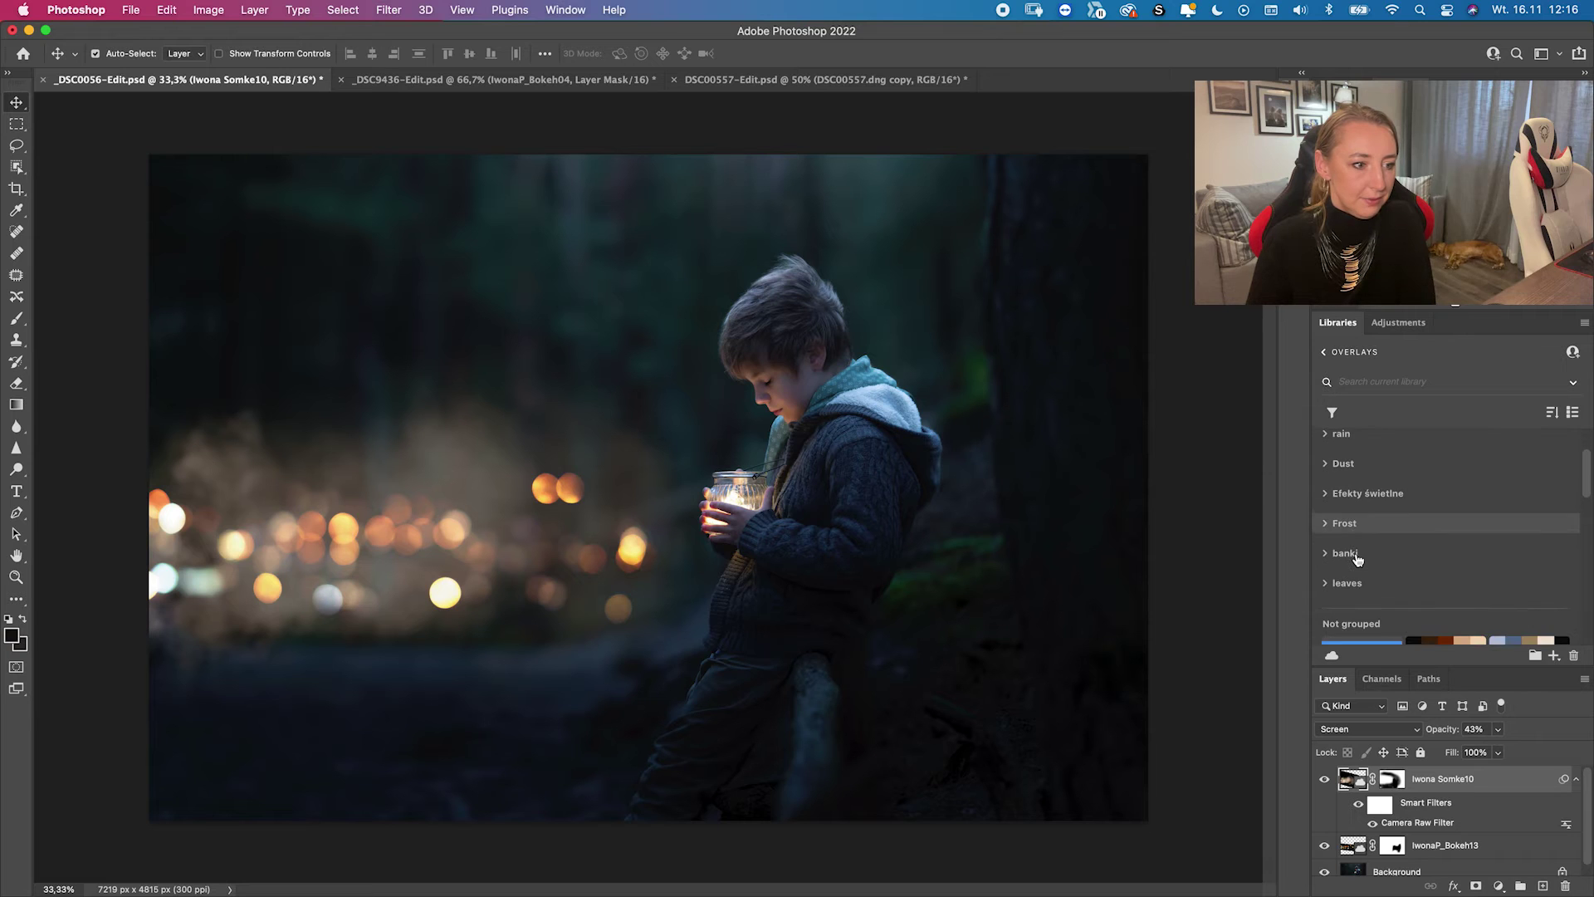
click(1325, 501)
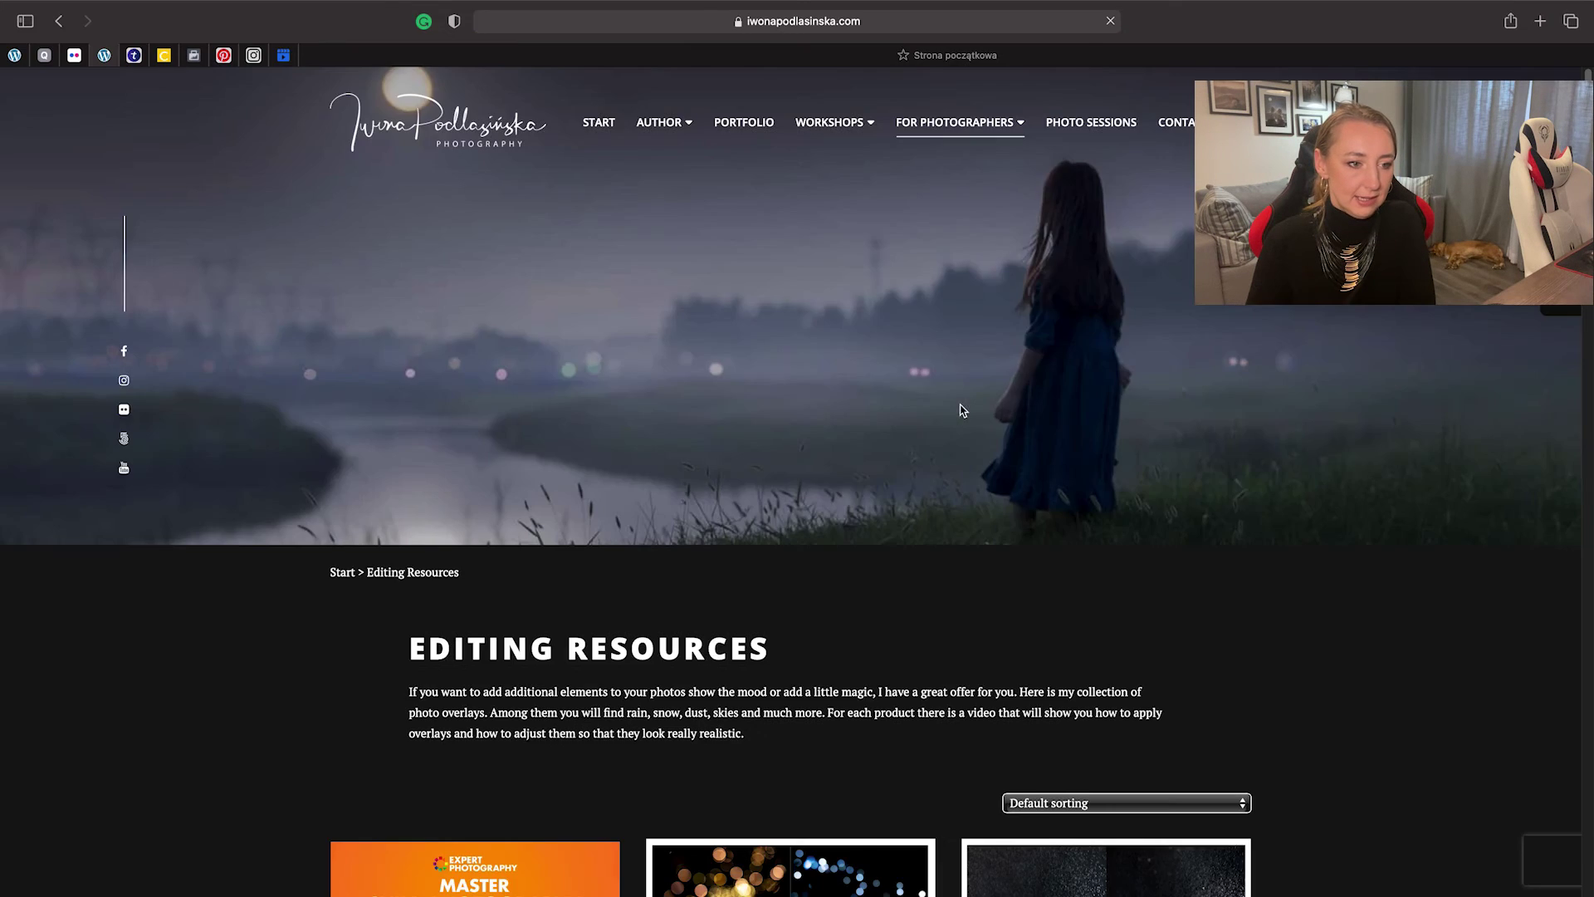
- Switch to the browser and look through the overlay packs offered on the Editing Resources page
scroll(961, 410, down, 12)
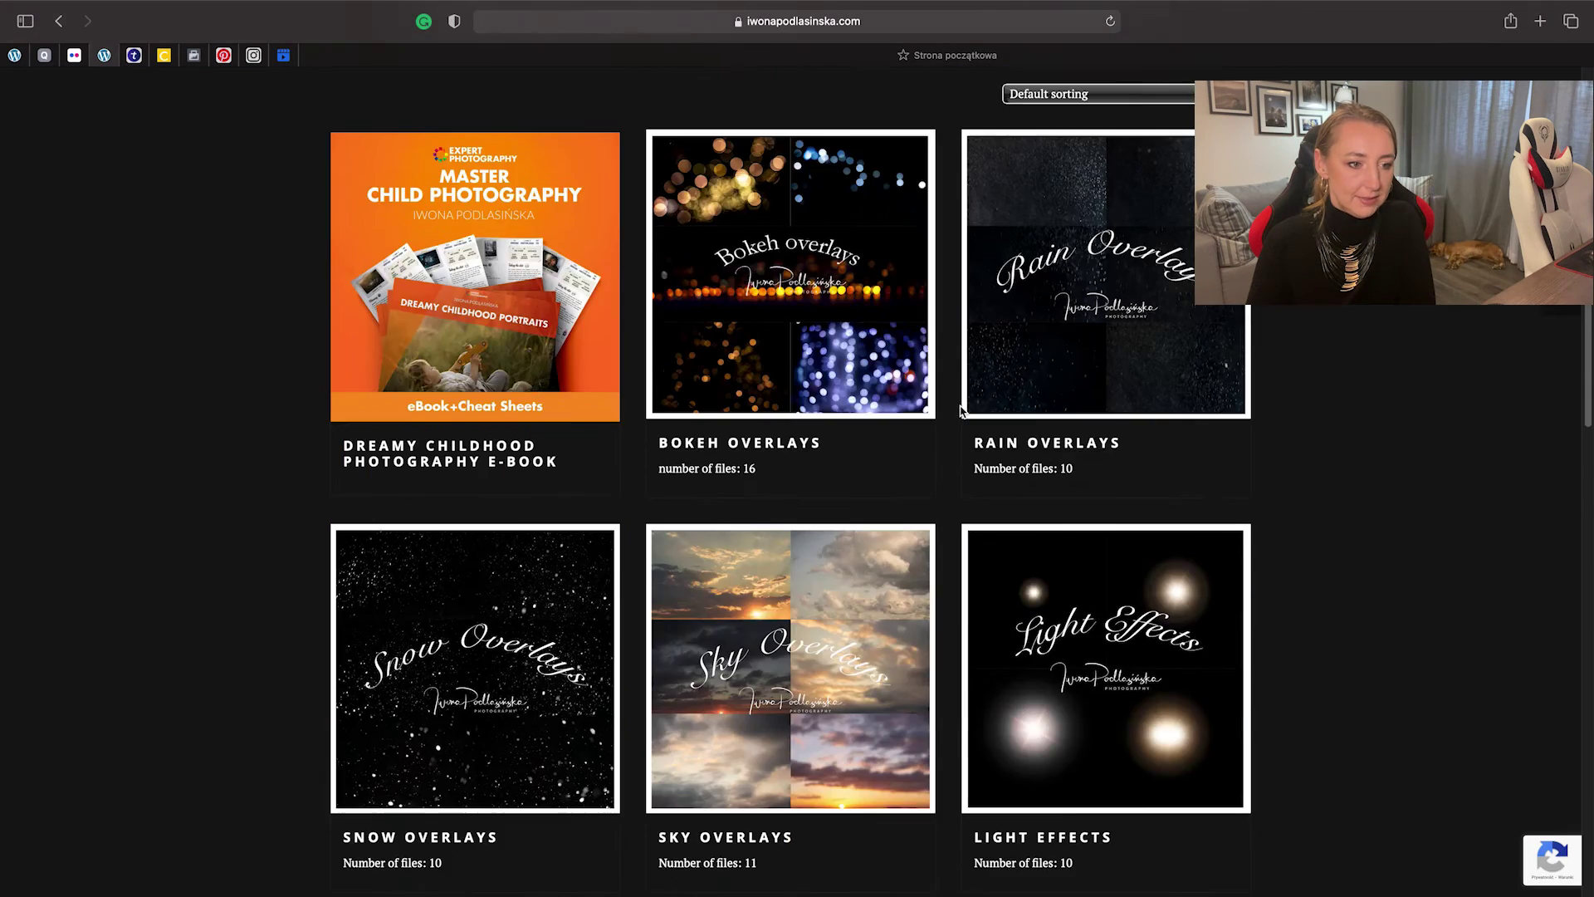
scroll(958, 402, down, 4)
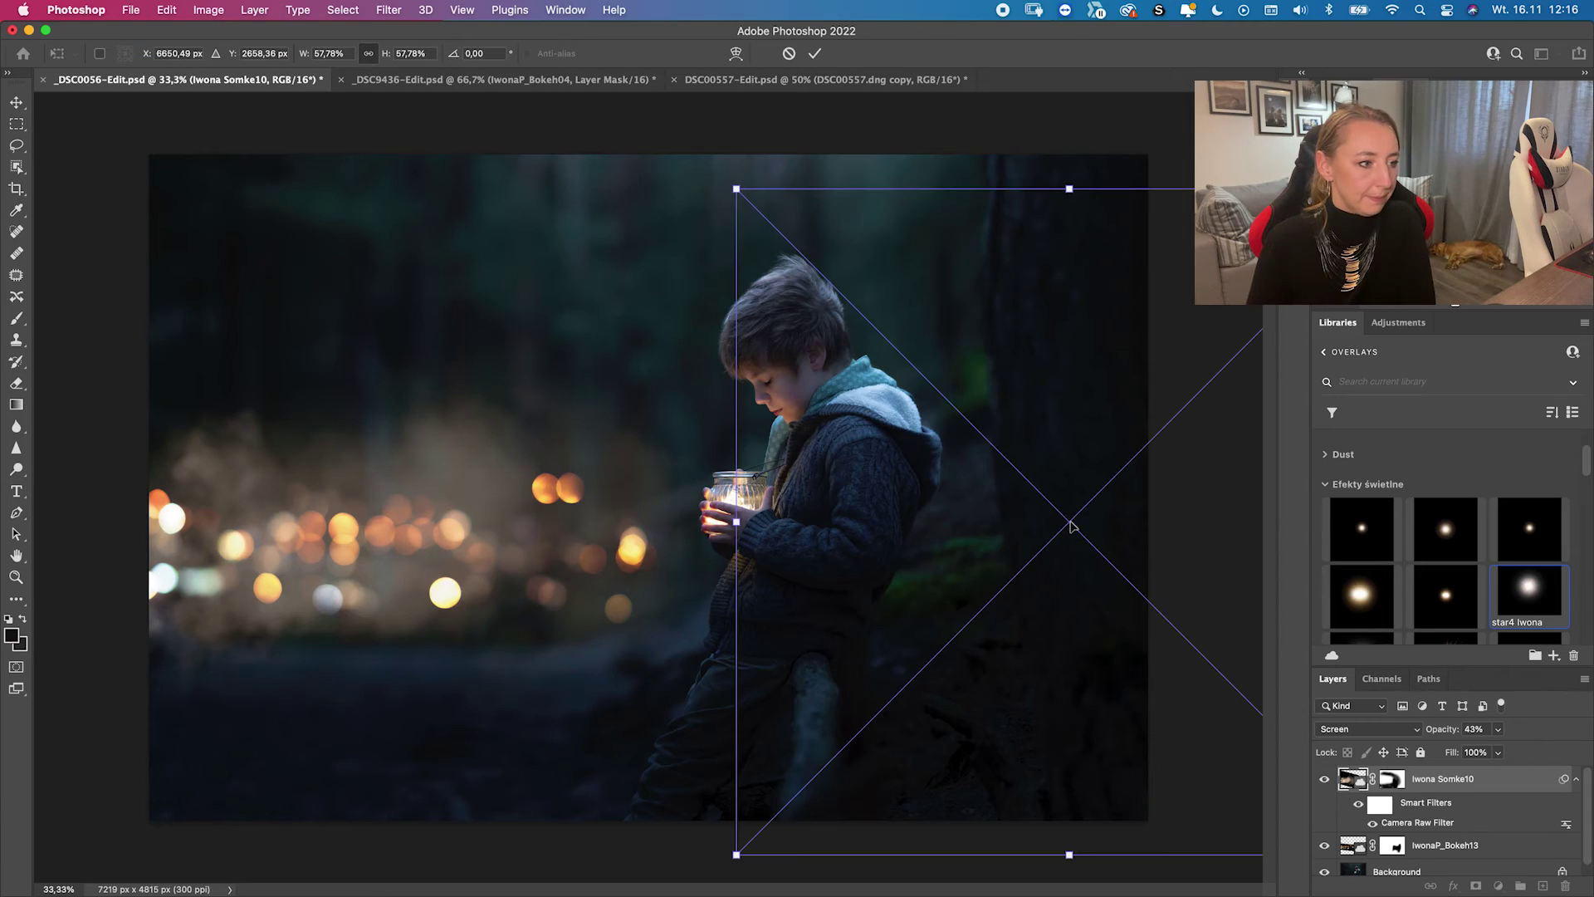
- Place the star4 Iwona light overlay above the boy in the forest photo and set its blend mode to Screen
drag(1060, 515, 771, 328)
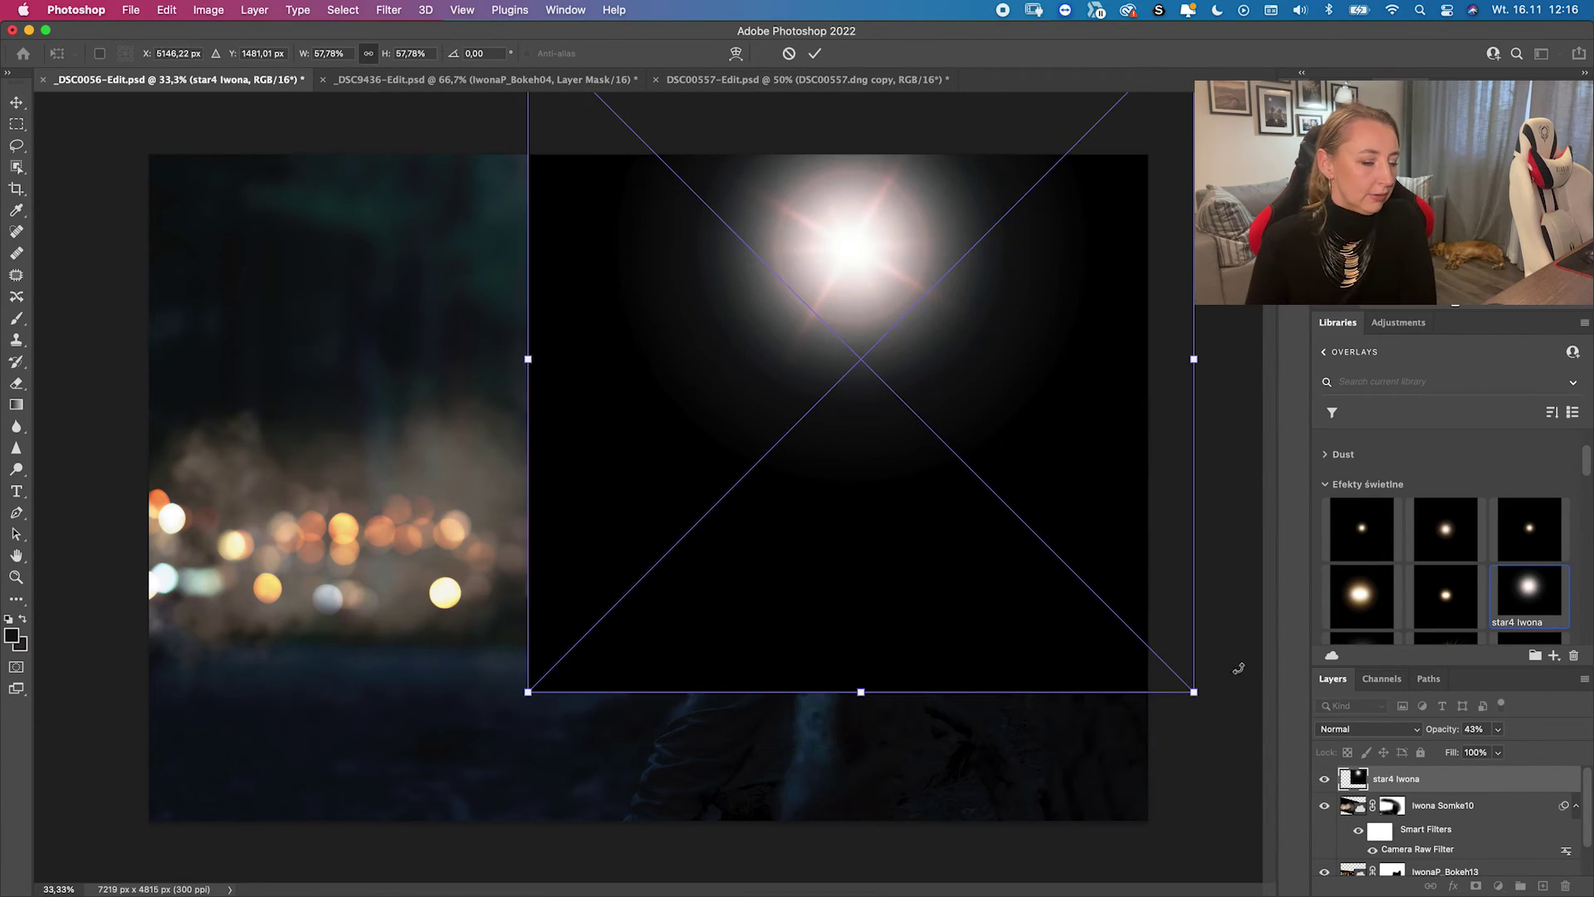
click(1406, 735)
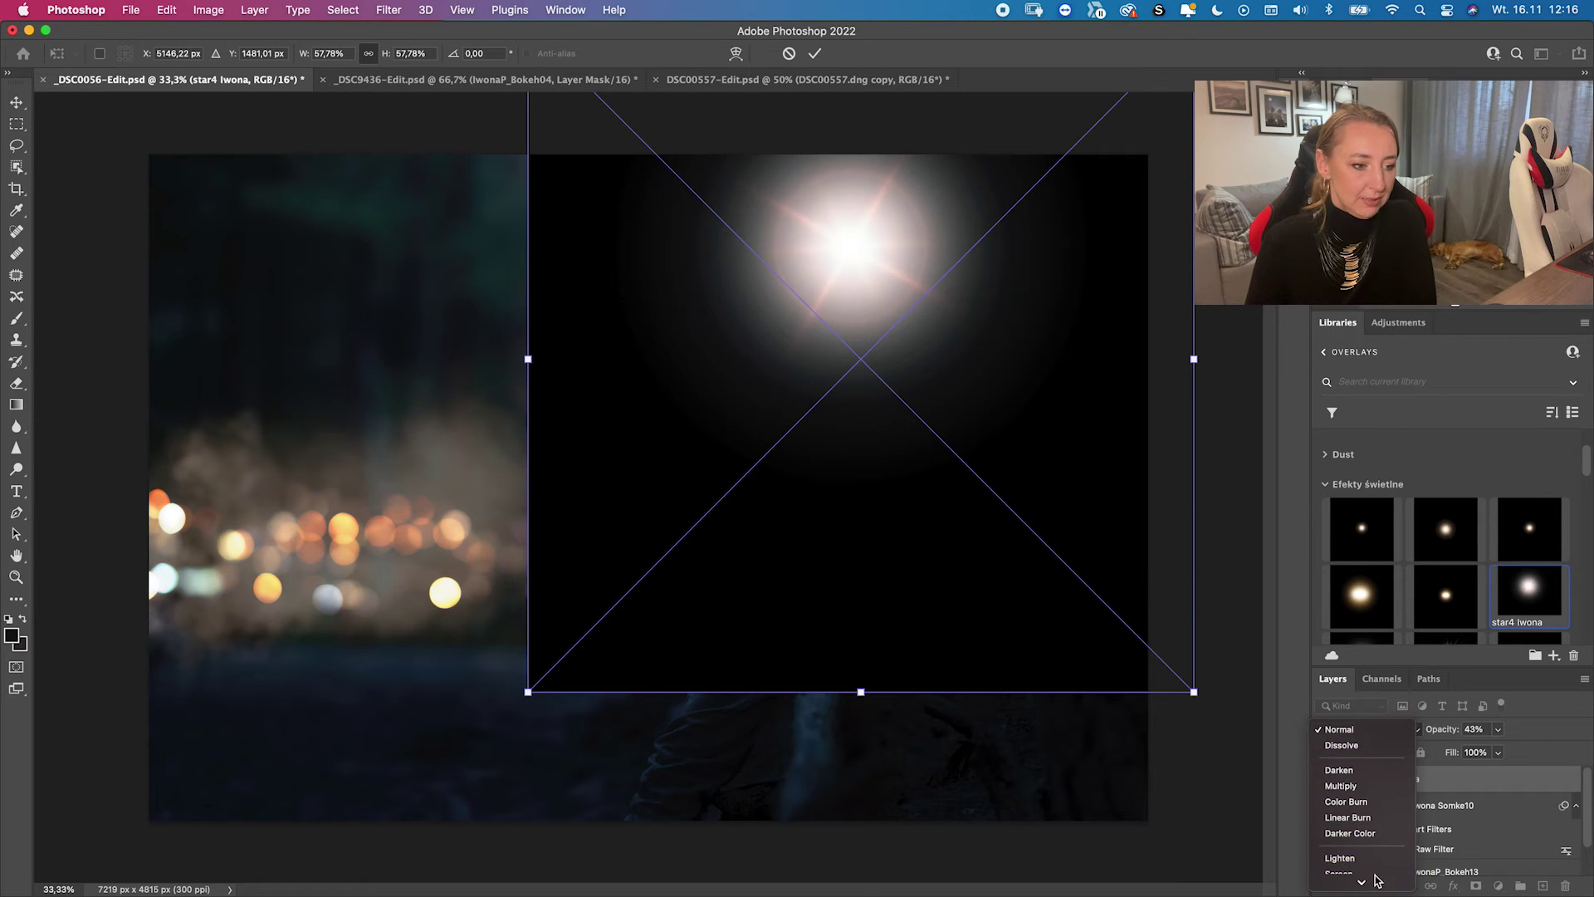
click(1343, 756)
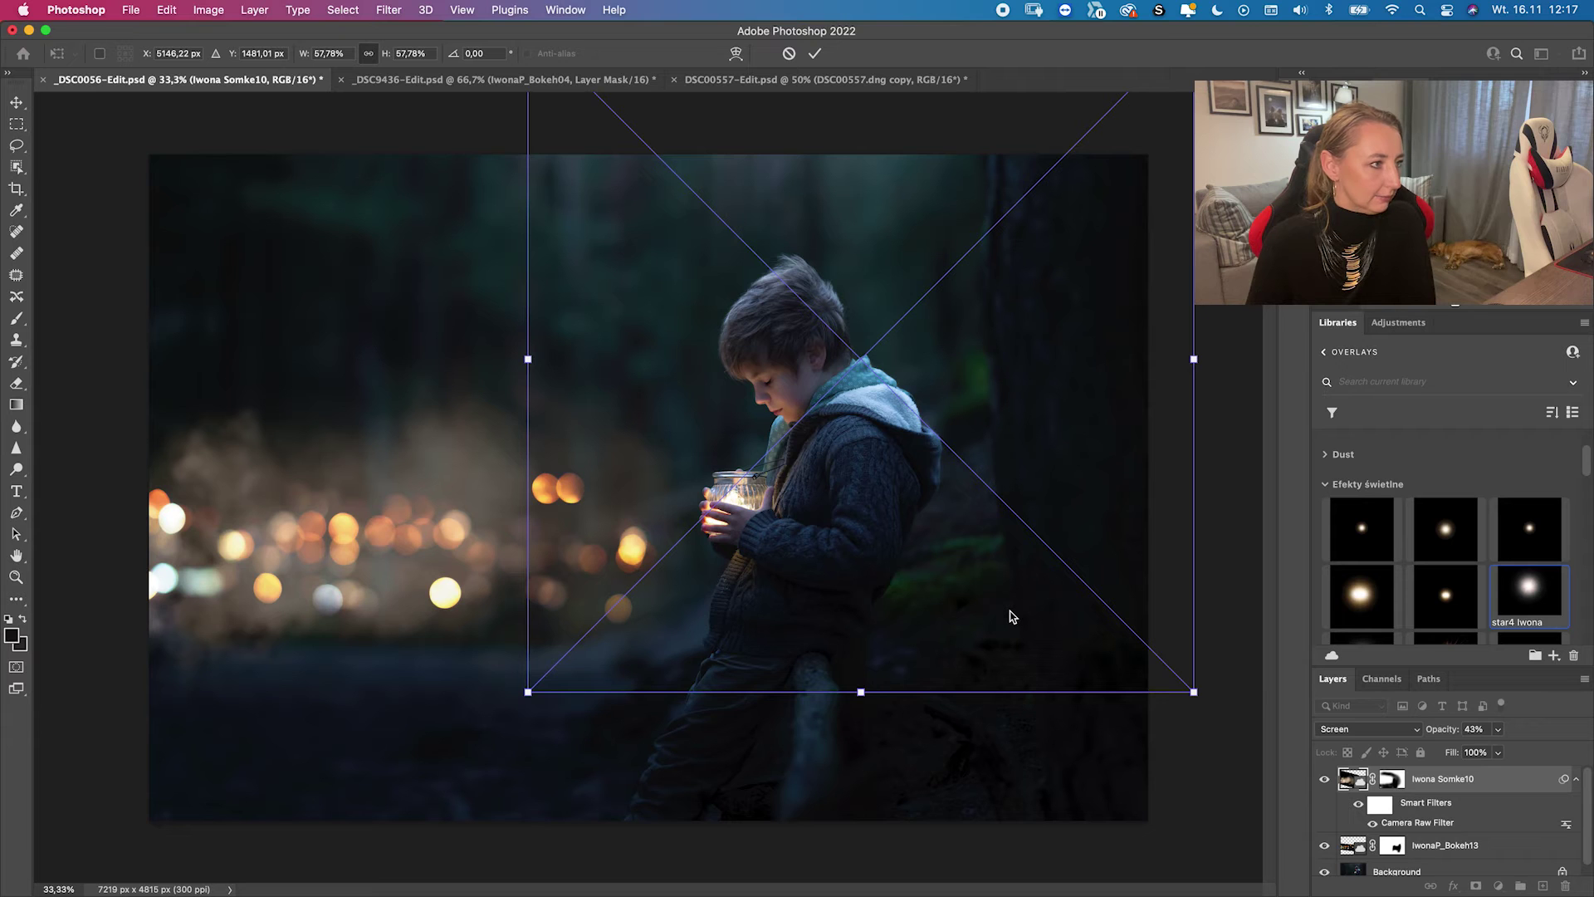
- Scale the star4 Iwona light to 66.04% and position its glow at the photo's upper edge, above the boy's head
drag(1011, 616, 985, 465)
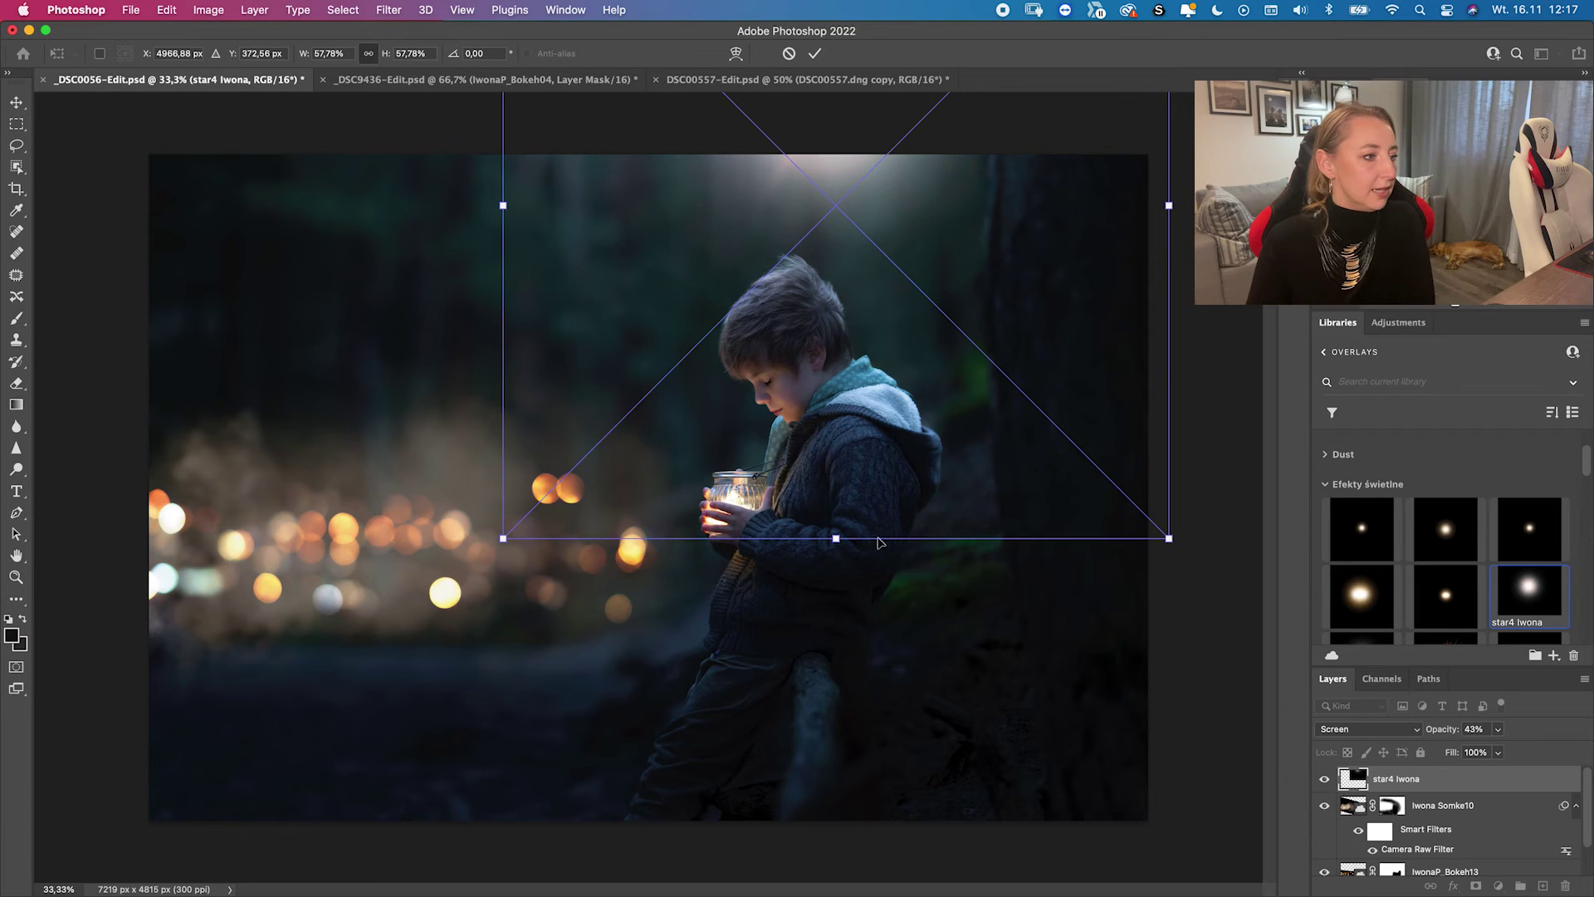
drag(842, 536, 918, 455)
drag(819, 196, 803, 208)
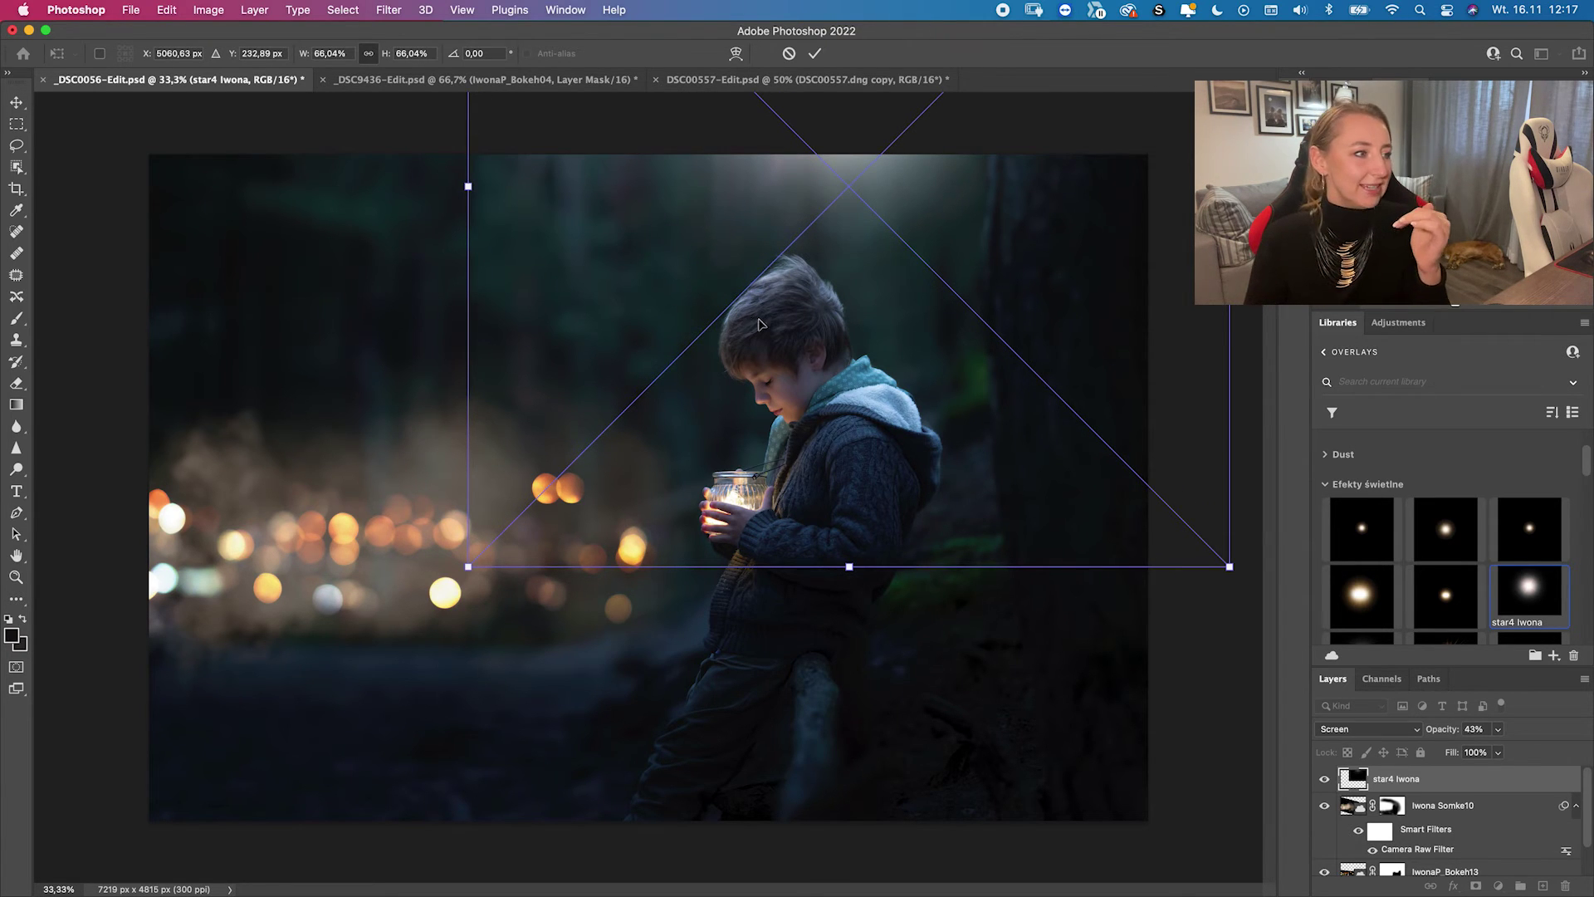
drag(760, 264, 764, 263)
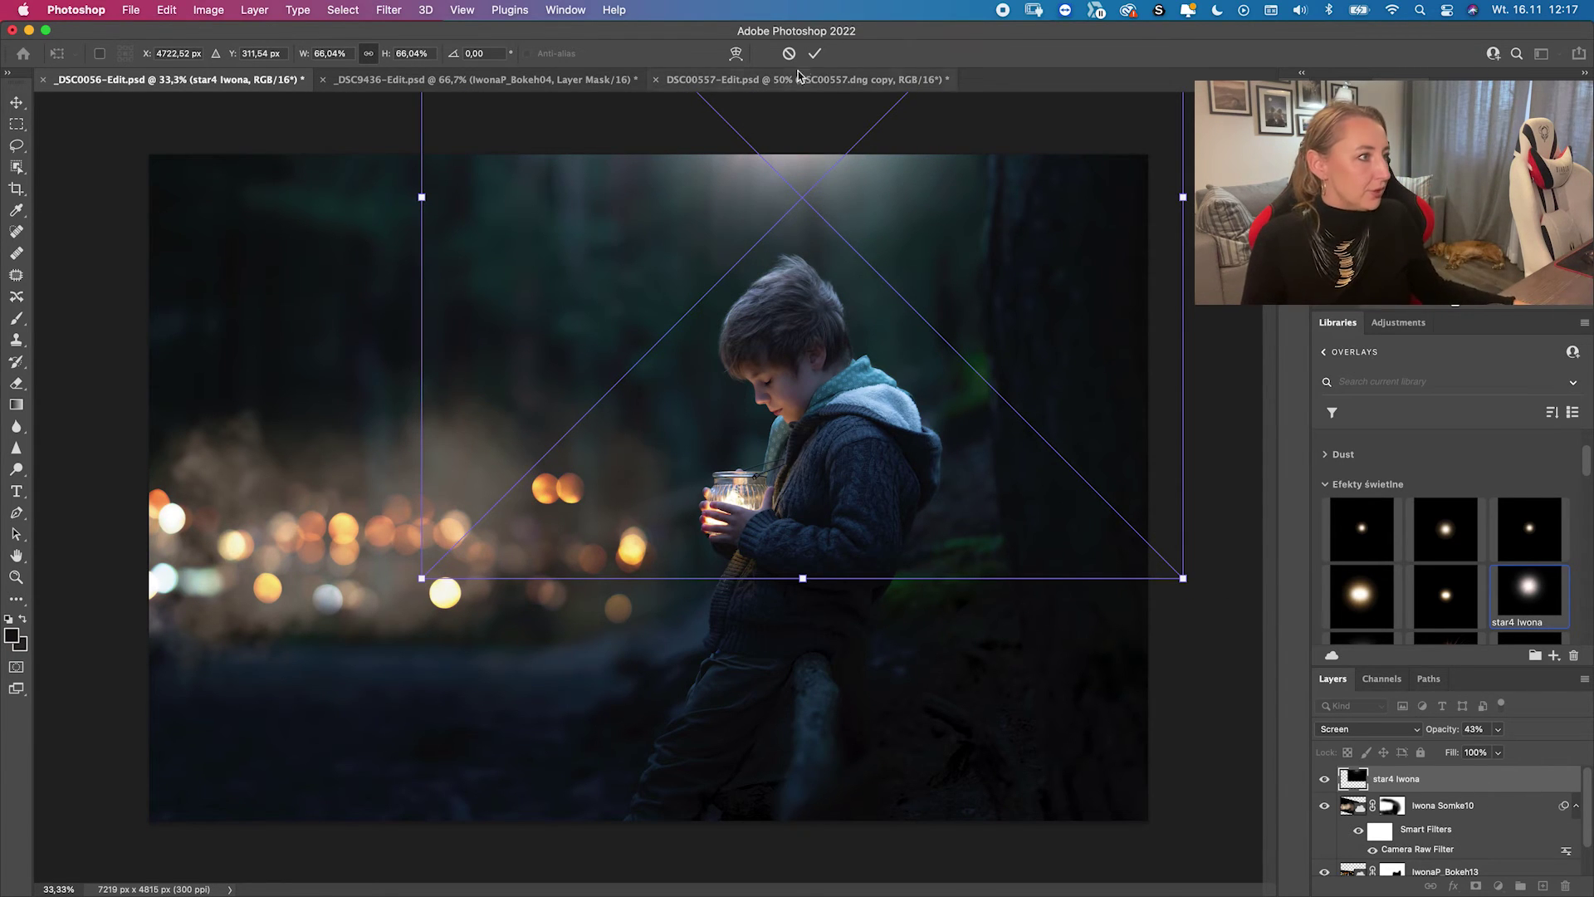
key(Return)
- Group the star4 Iwona, Iwona Somke10 and IwonaP_Bokeh13 layers and compare the photo with and without the group
scroll(1452, 797, down, 2)
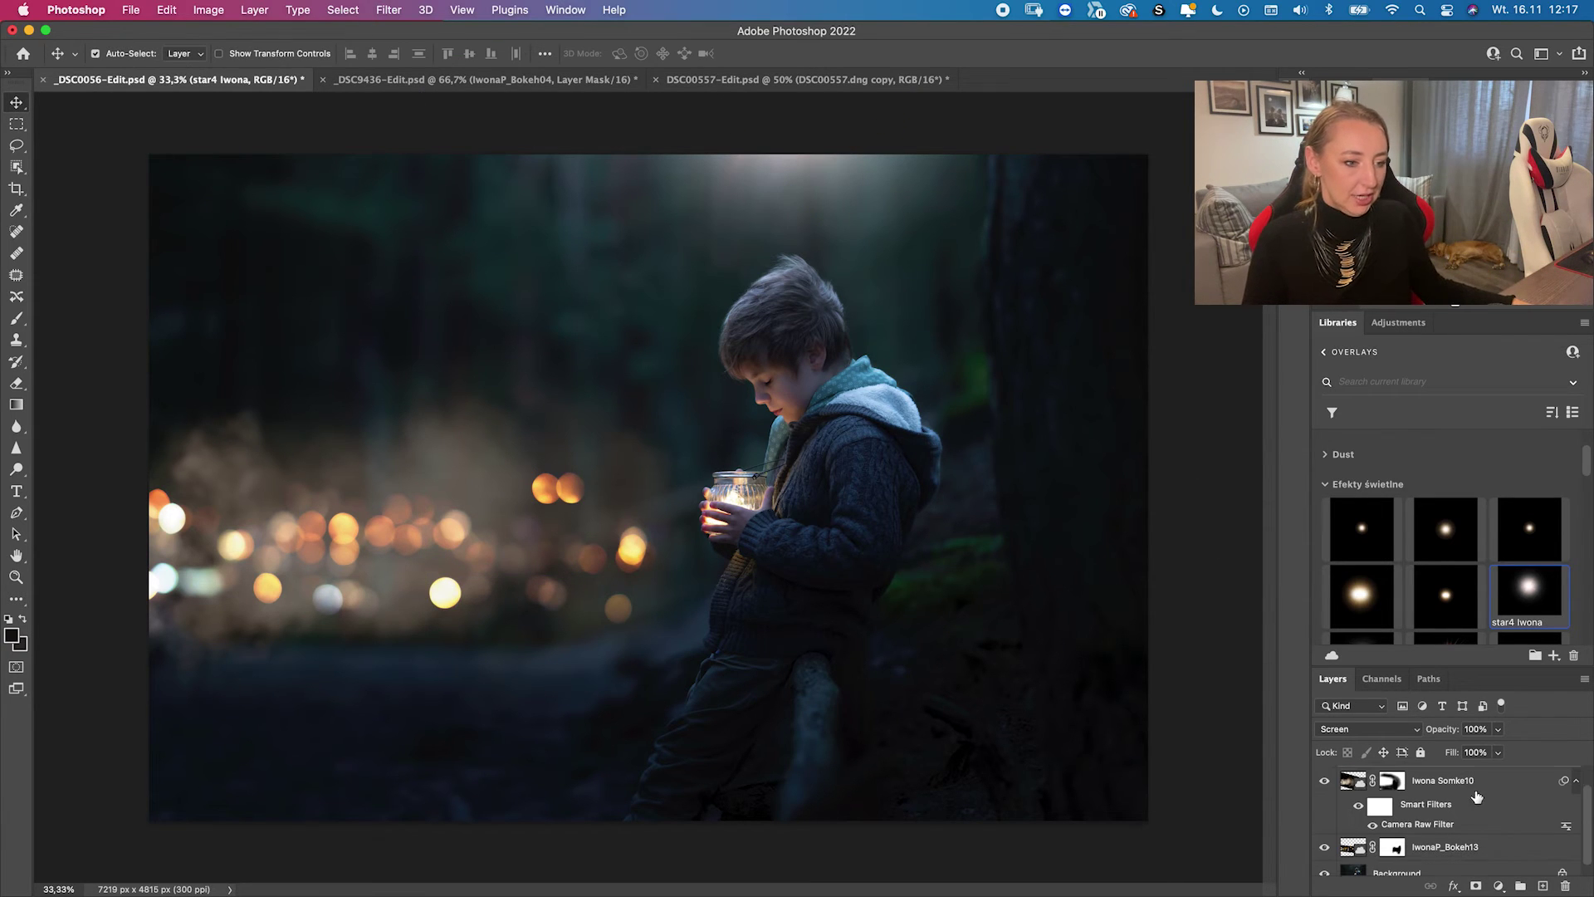
shift+click(1486, 839)
key(super+g)
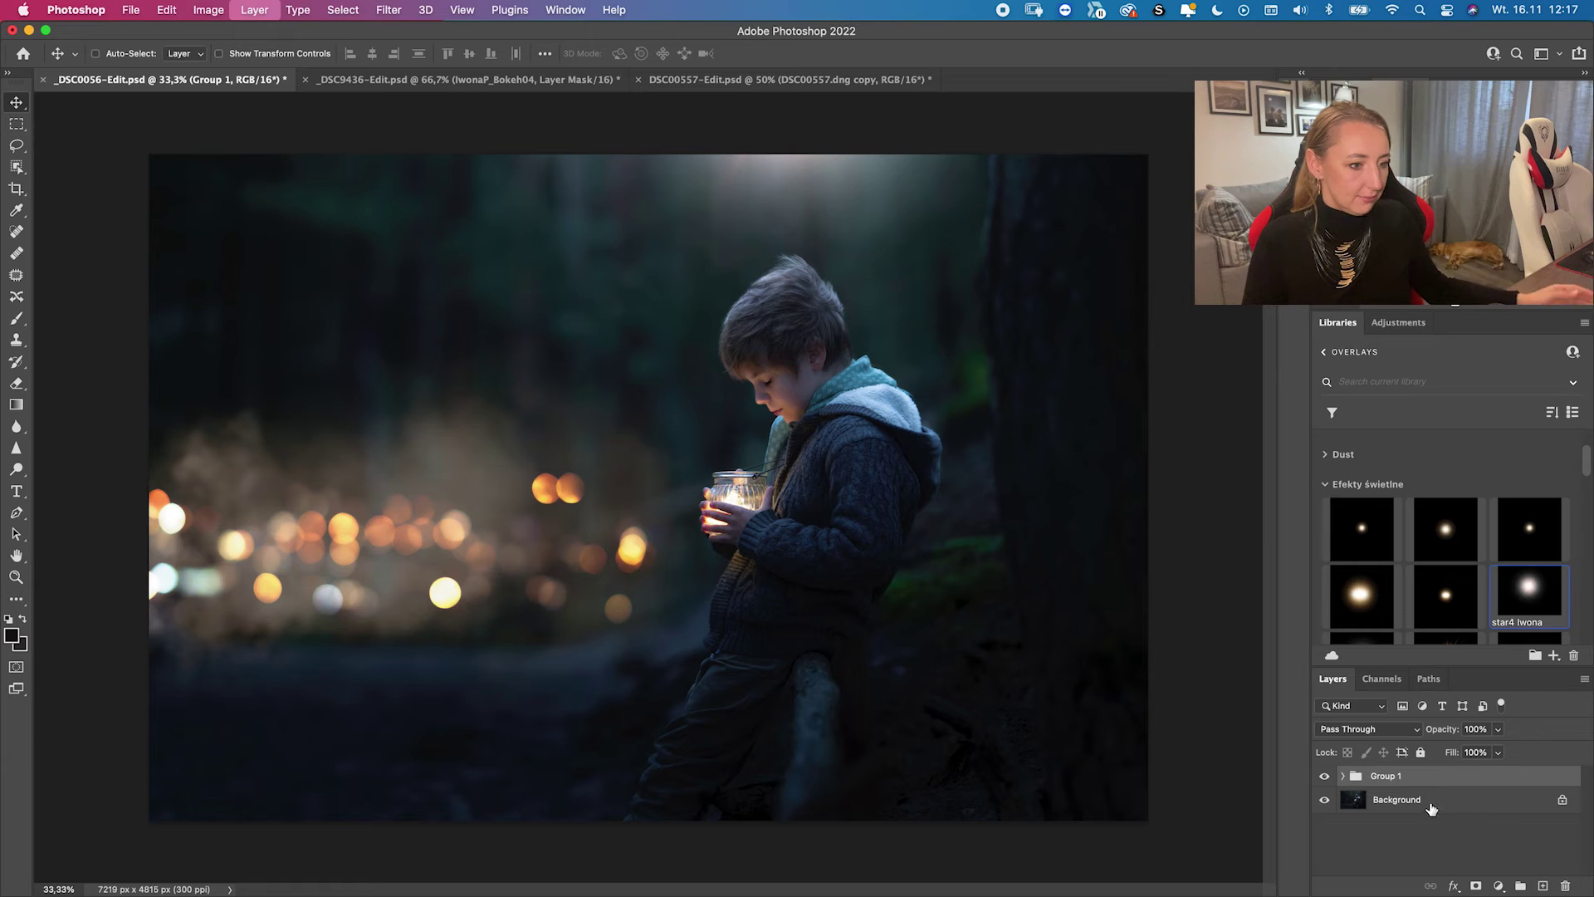
click(1326, 775)
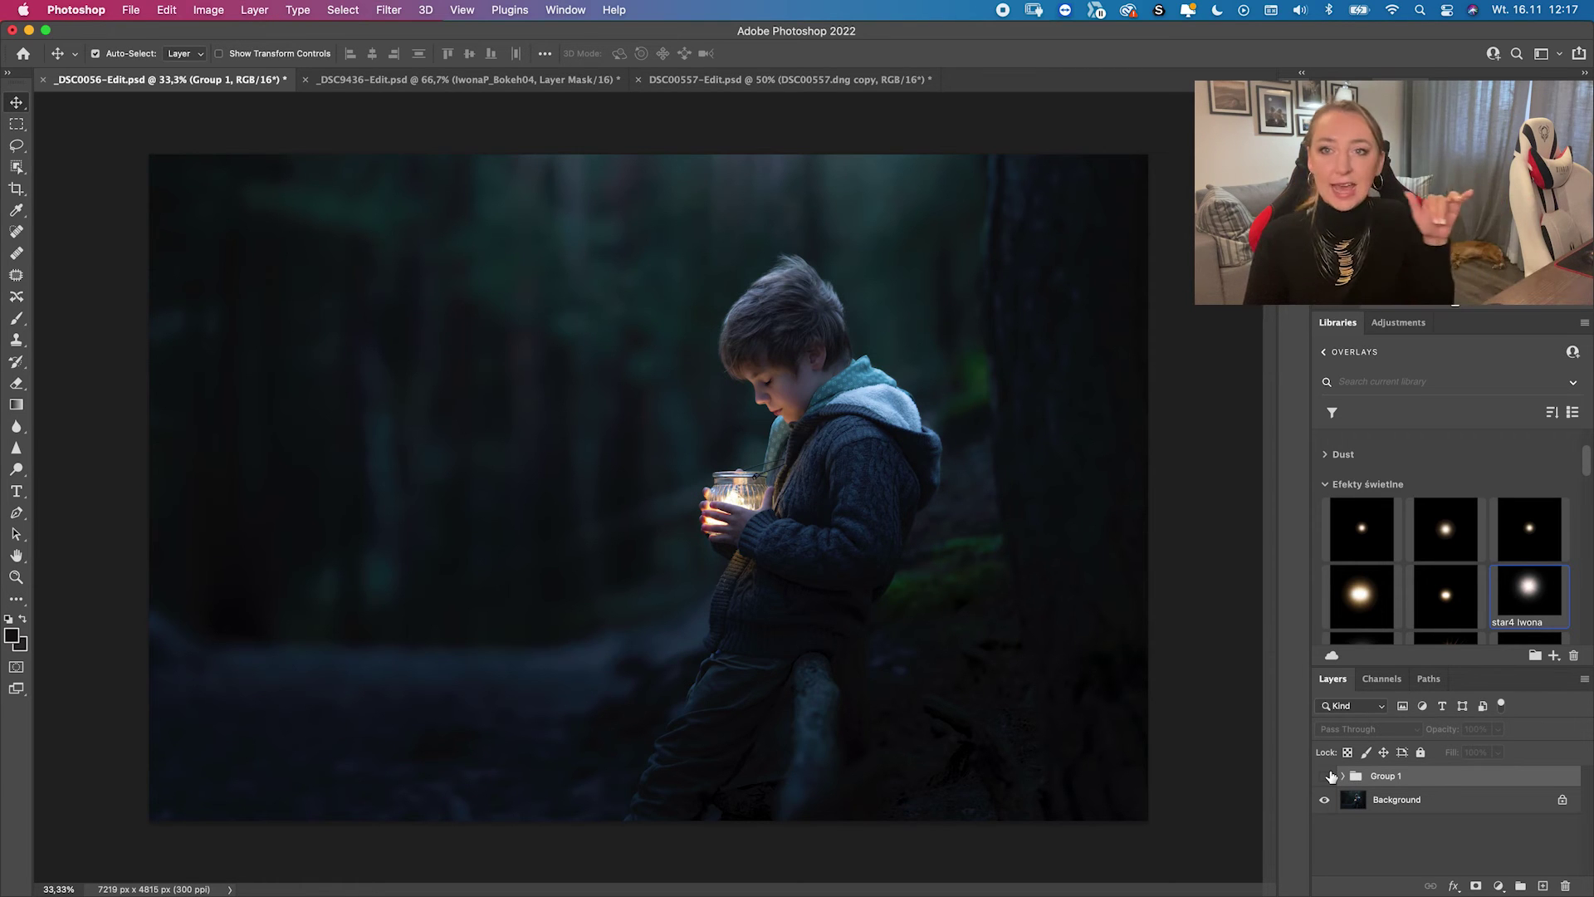
click(1325, 775)
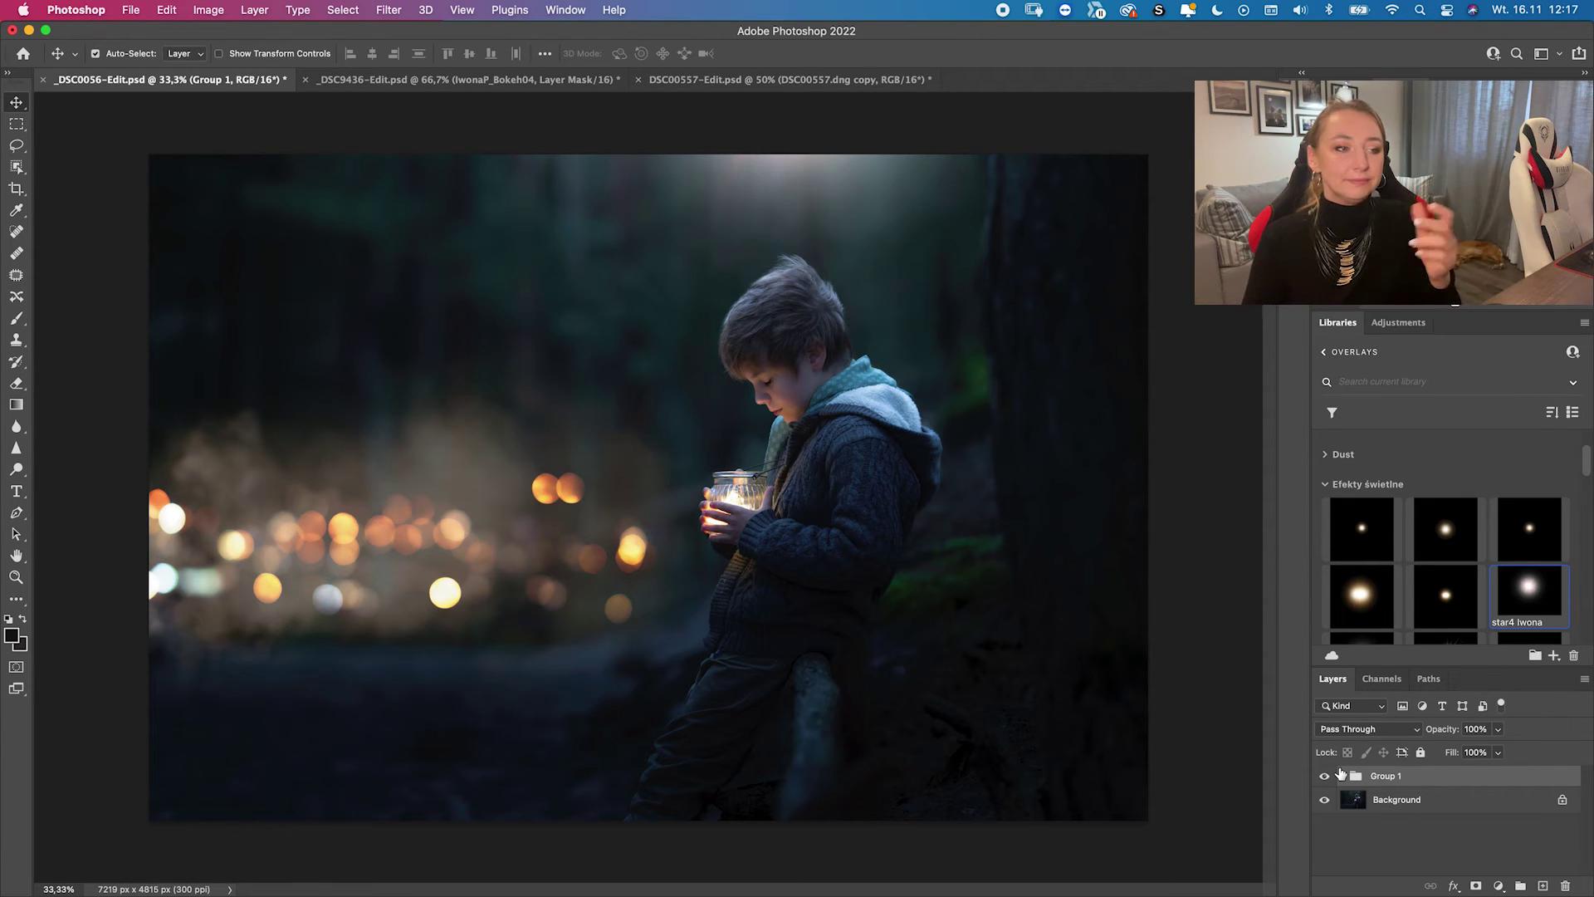
- View the _DSC9436-Edit.psd photo and switch to the DSC00557-Edit.psd document
click(528, 82)
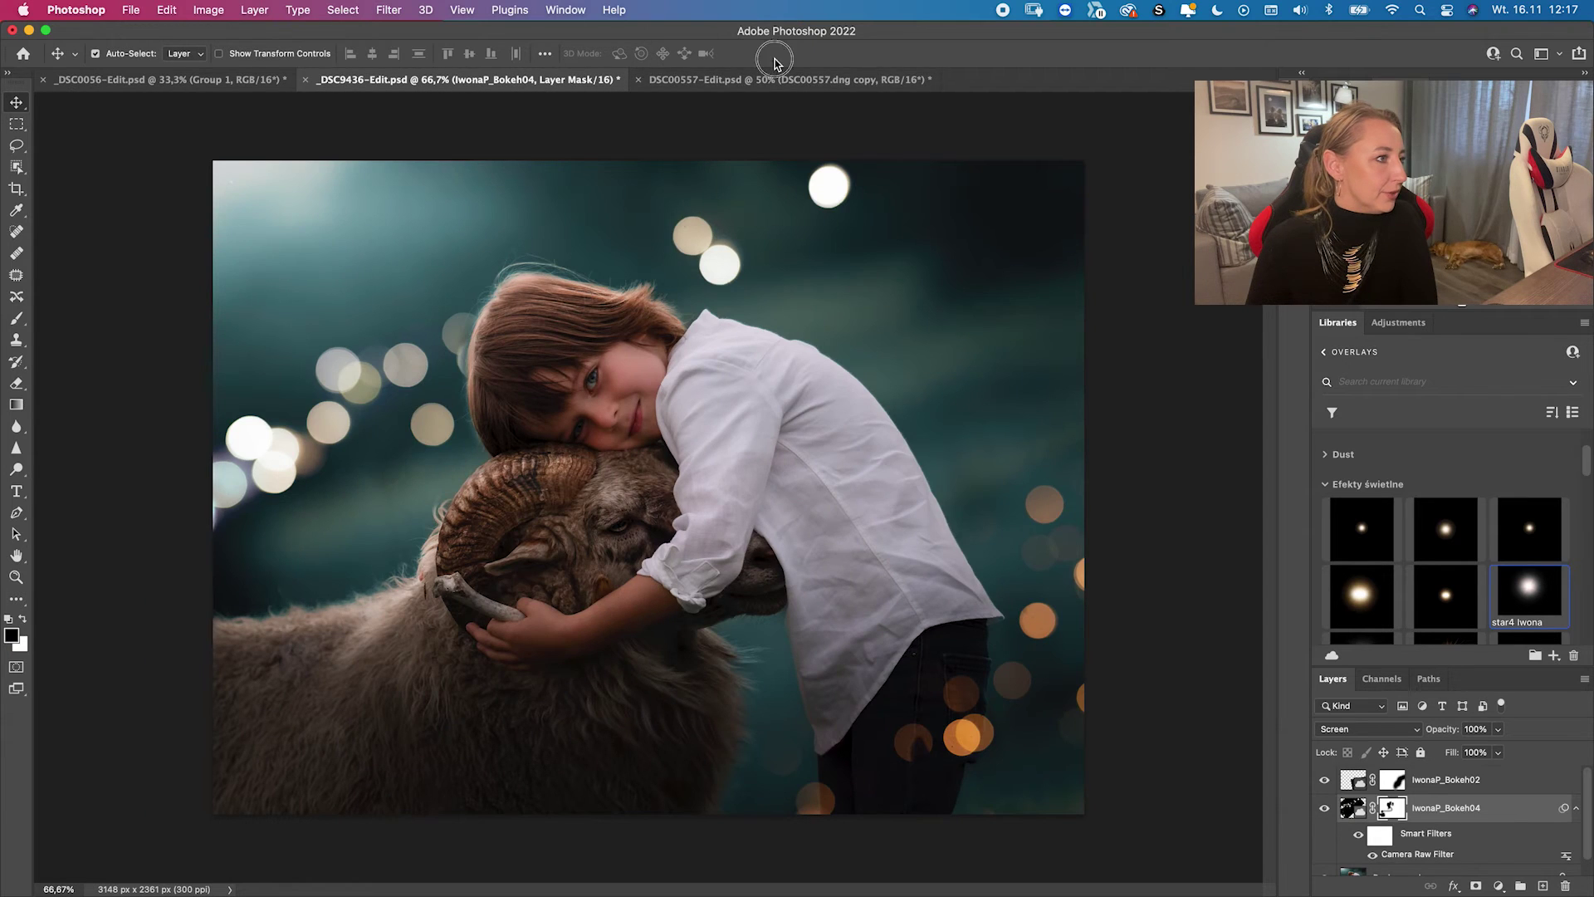
click(787, 81)
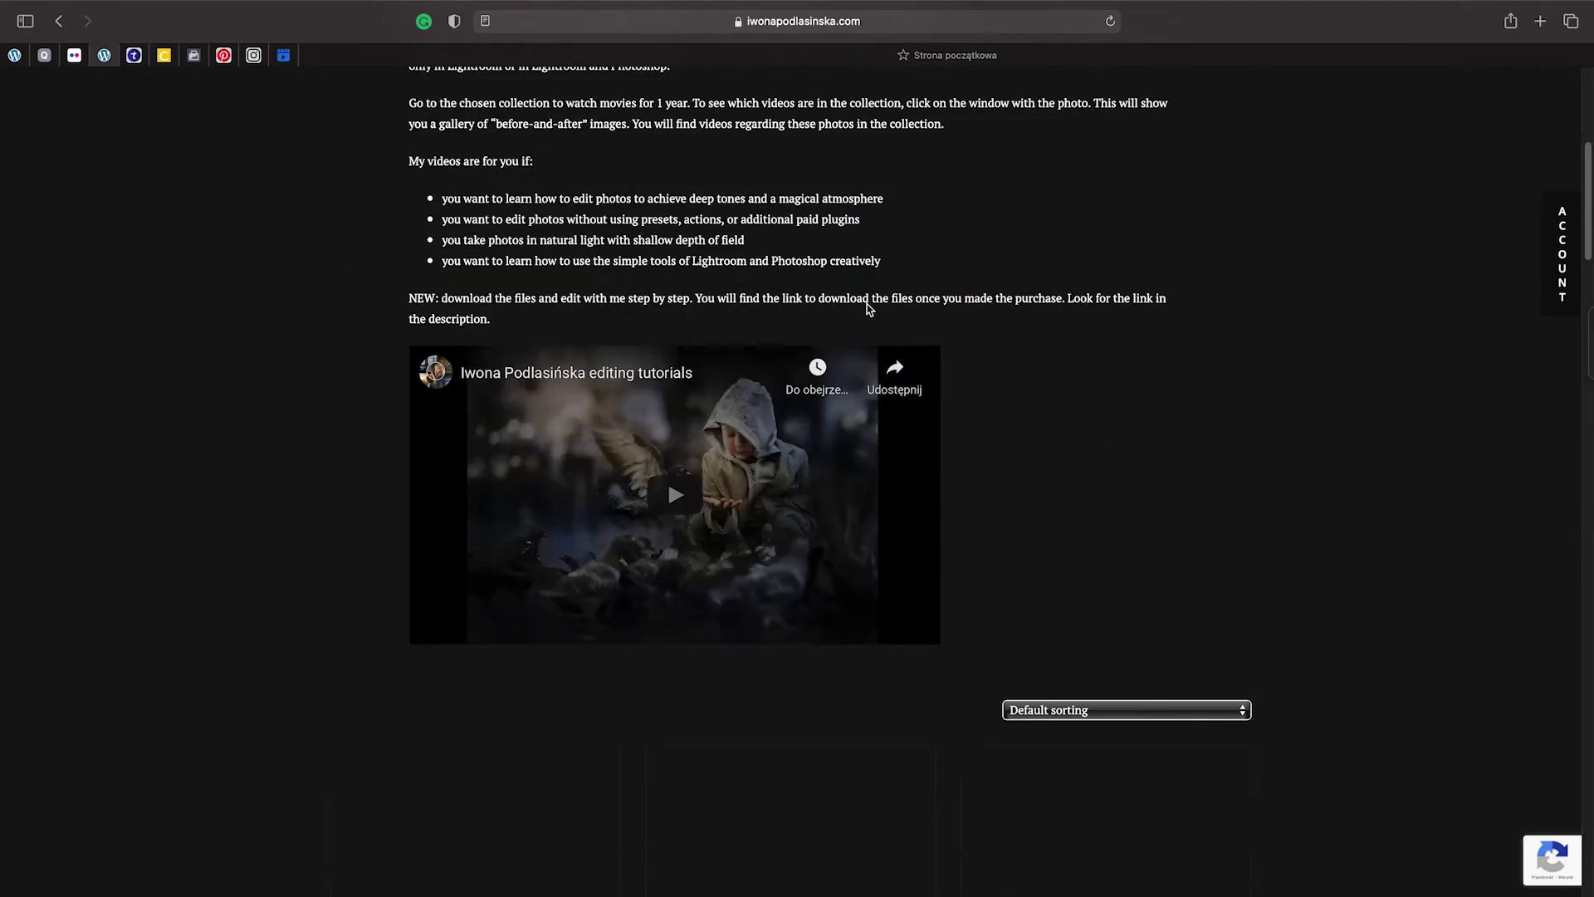
- Browse the editing video collections on the website and view the course details of the Light and Story – Video Workshop
scroll(866, 306, down, 5)
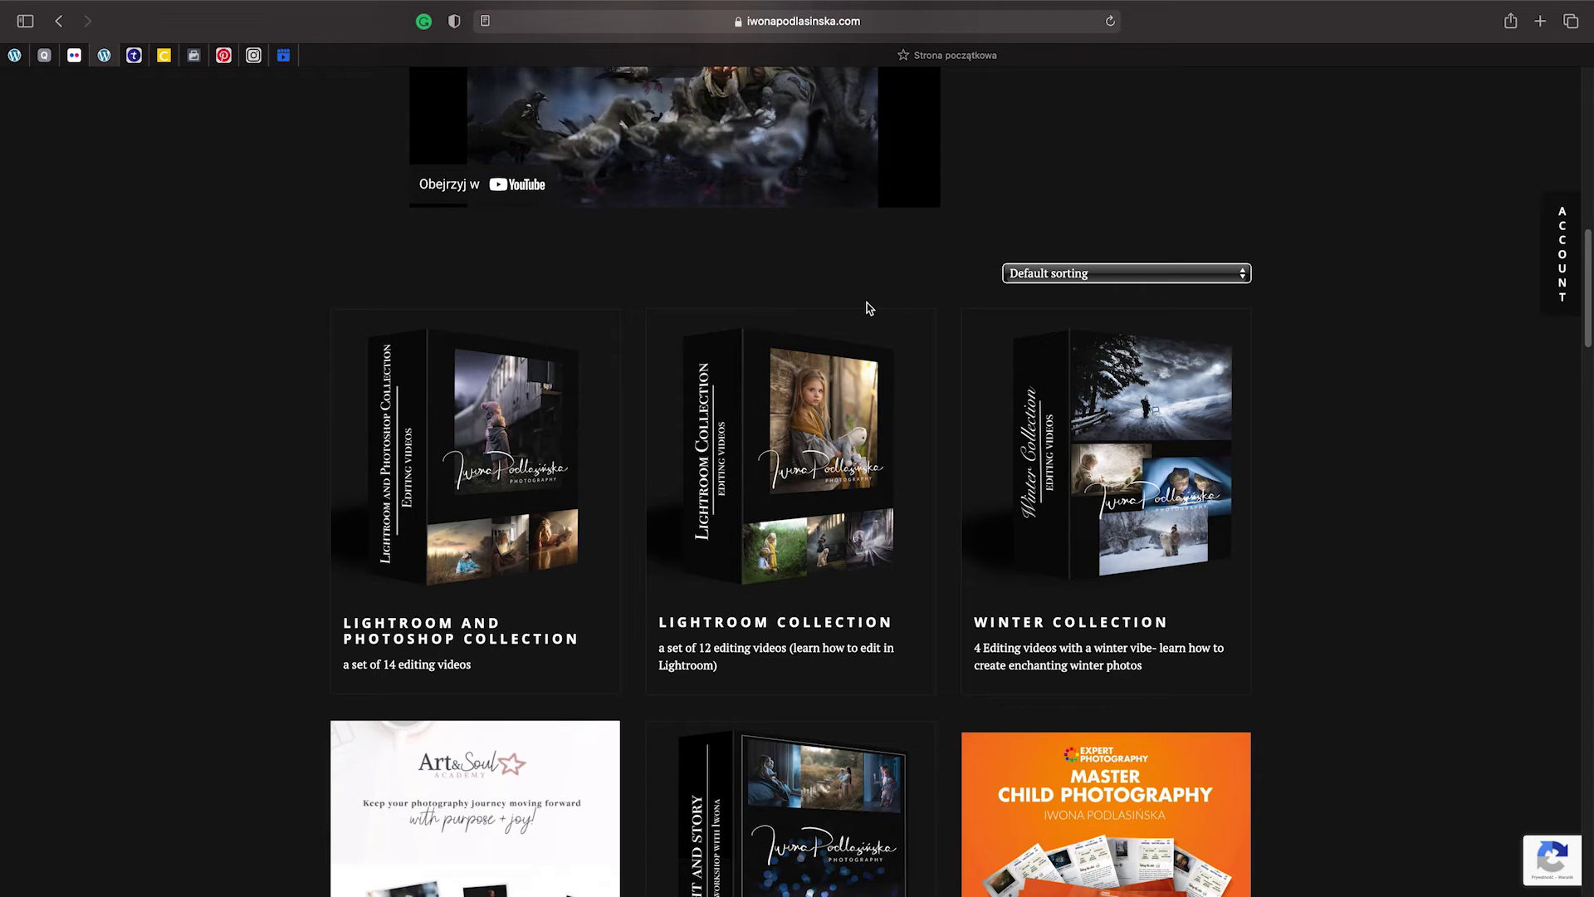
scroll(867, 307, down, 4)
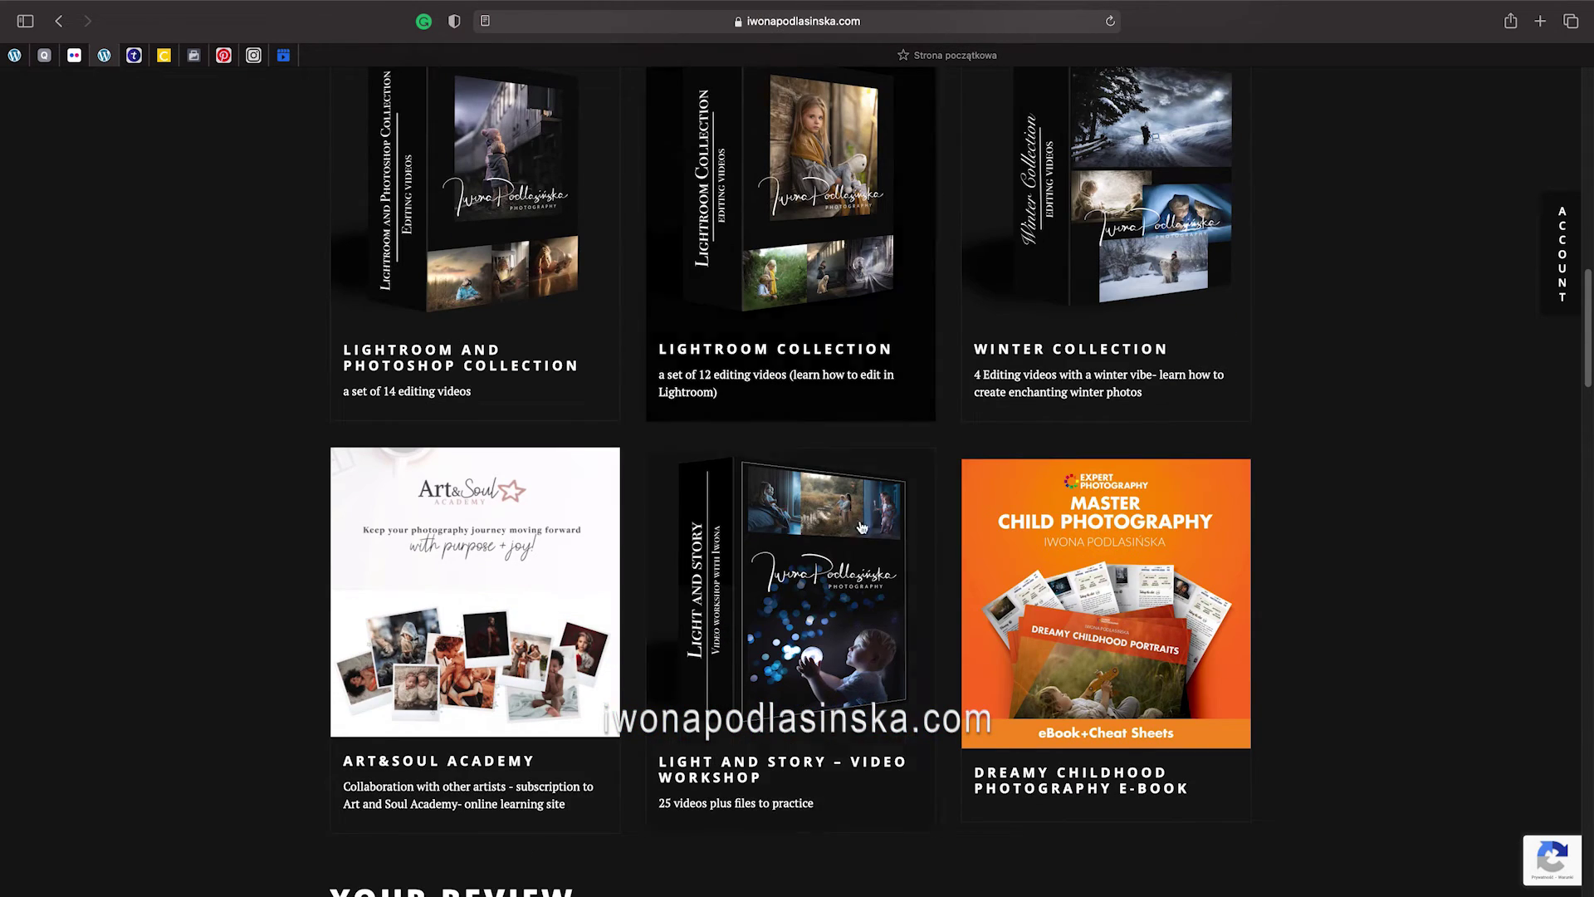
click(861, 541)
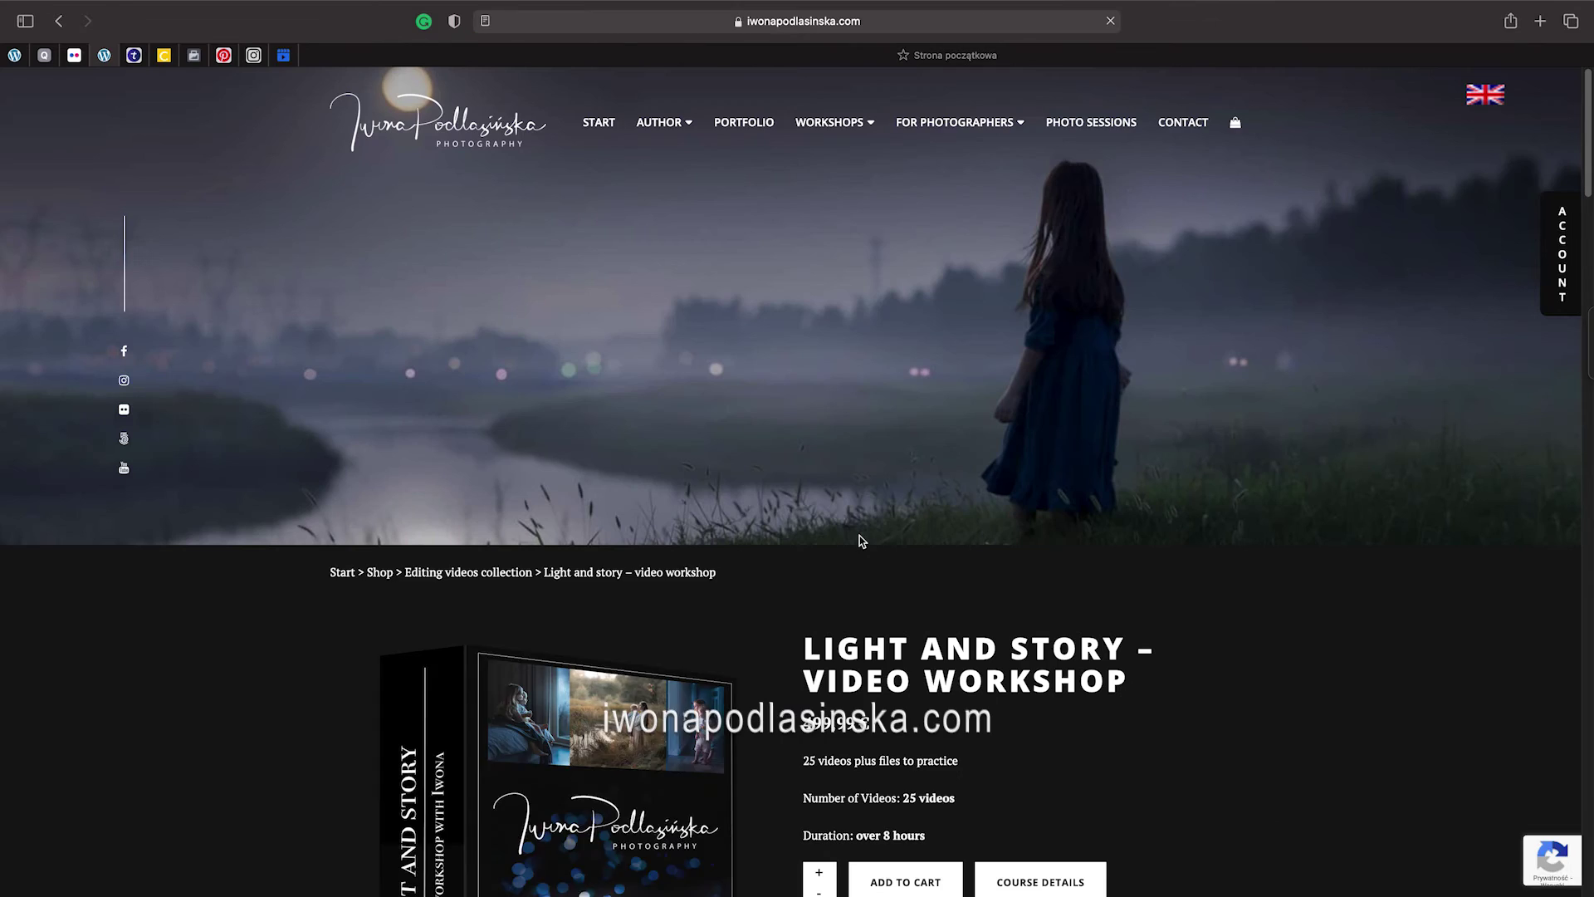
scroll(861, 541, down, 4)
scroll(861, 541, down, 1)
click(1044, 525)
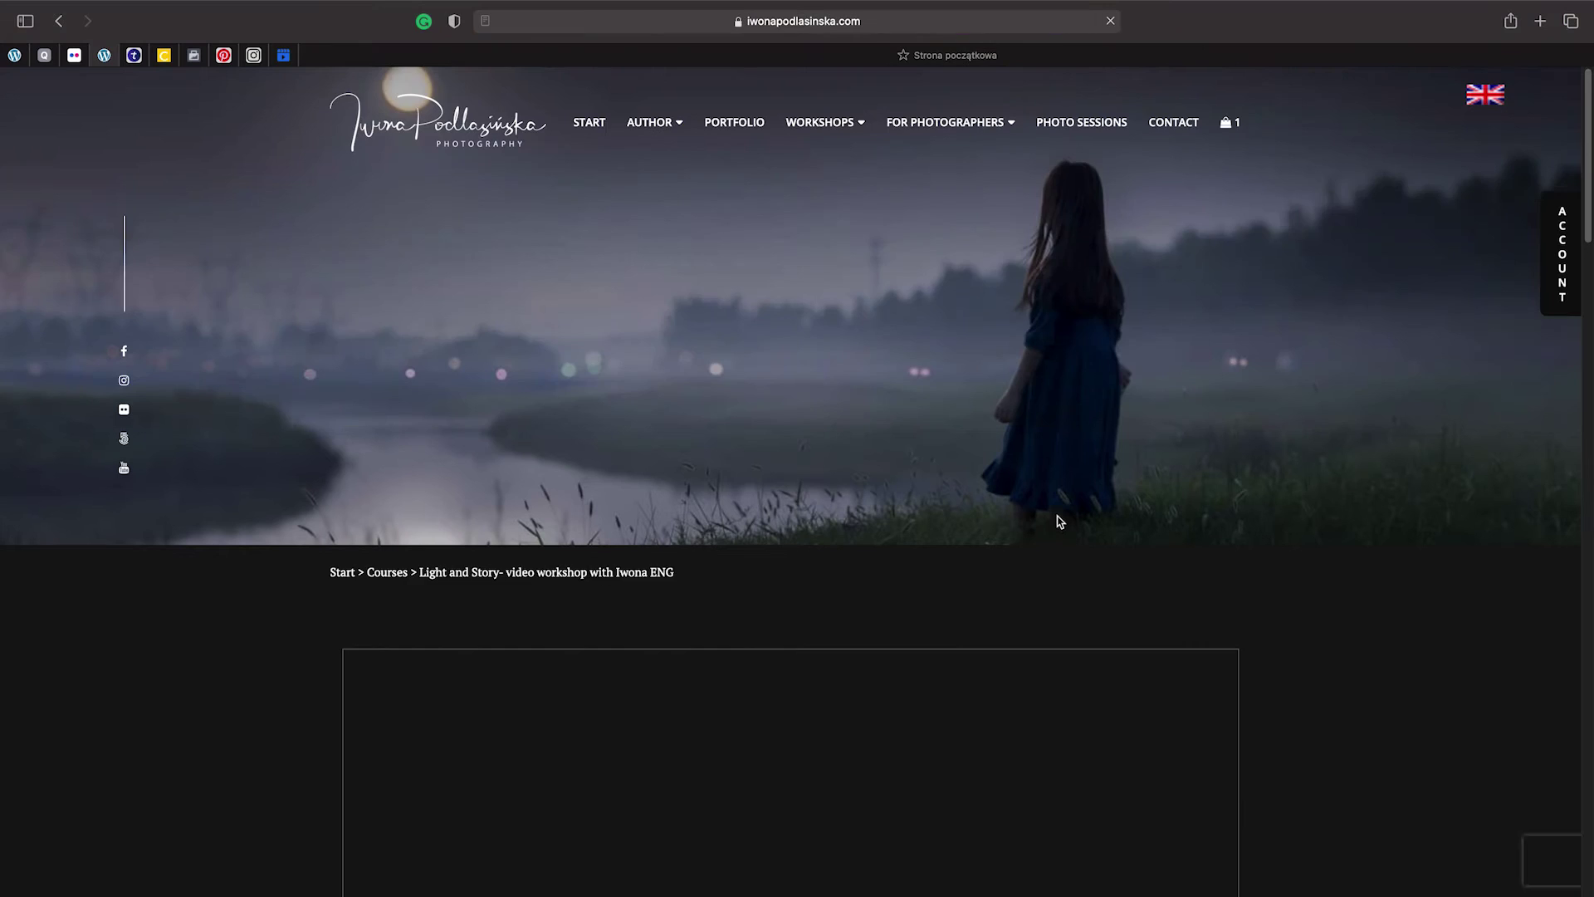
scroll(1059, 521, down, 5)
scroll(1059, 521, down, 10)
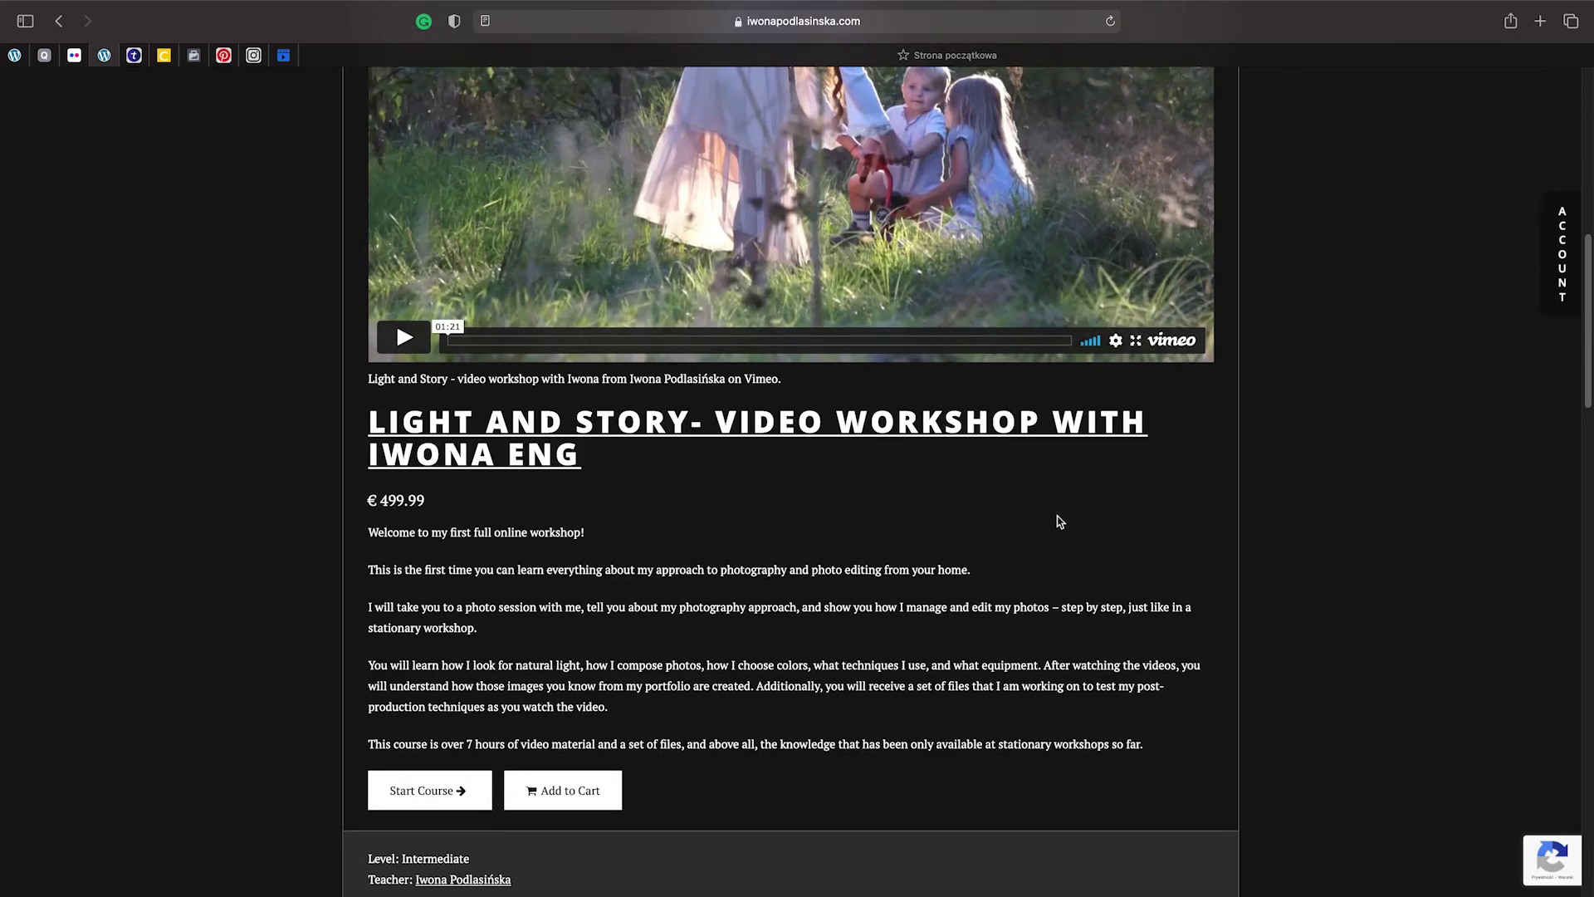
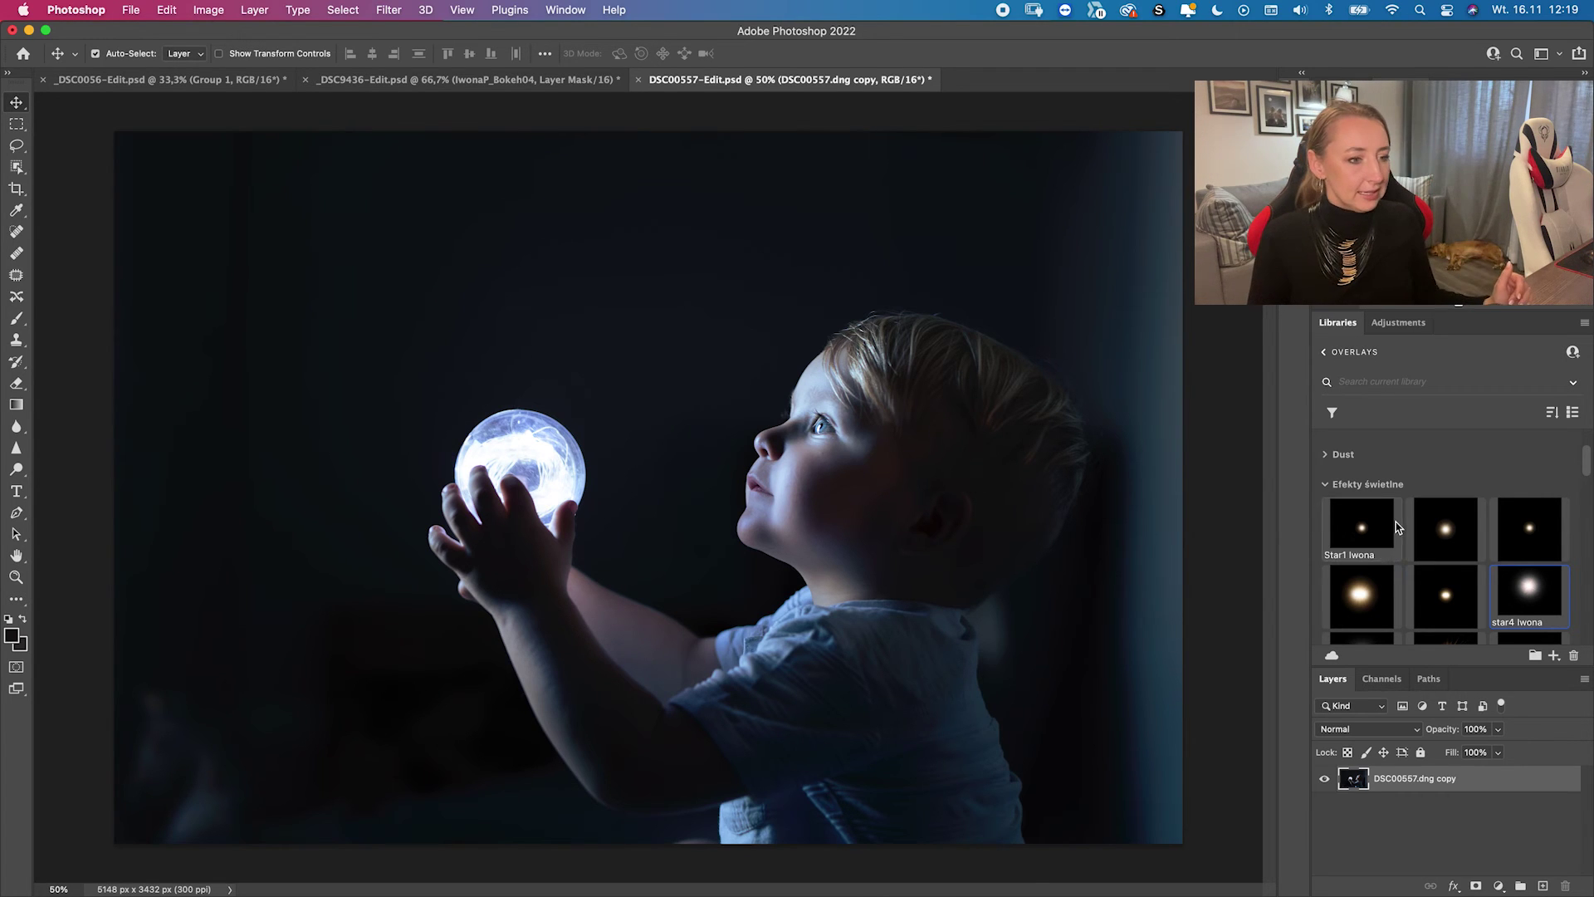
- Collapse the Efekty świetlne group in the OVERLAYS library and expand the Bokeh group
click(1326, 485)
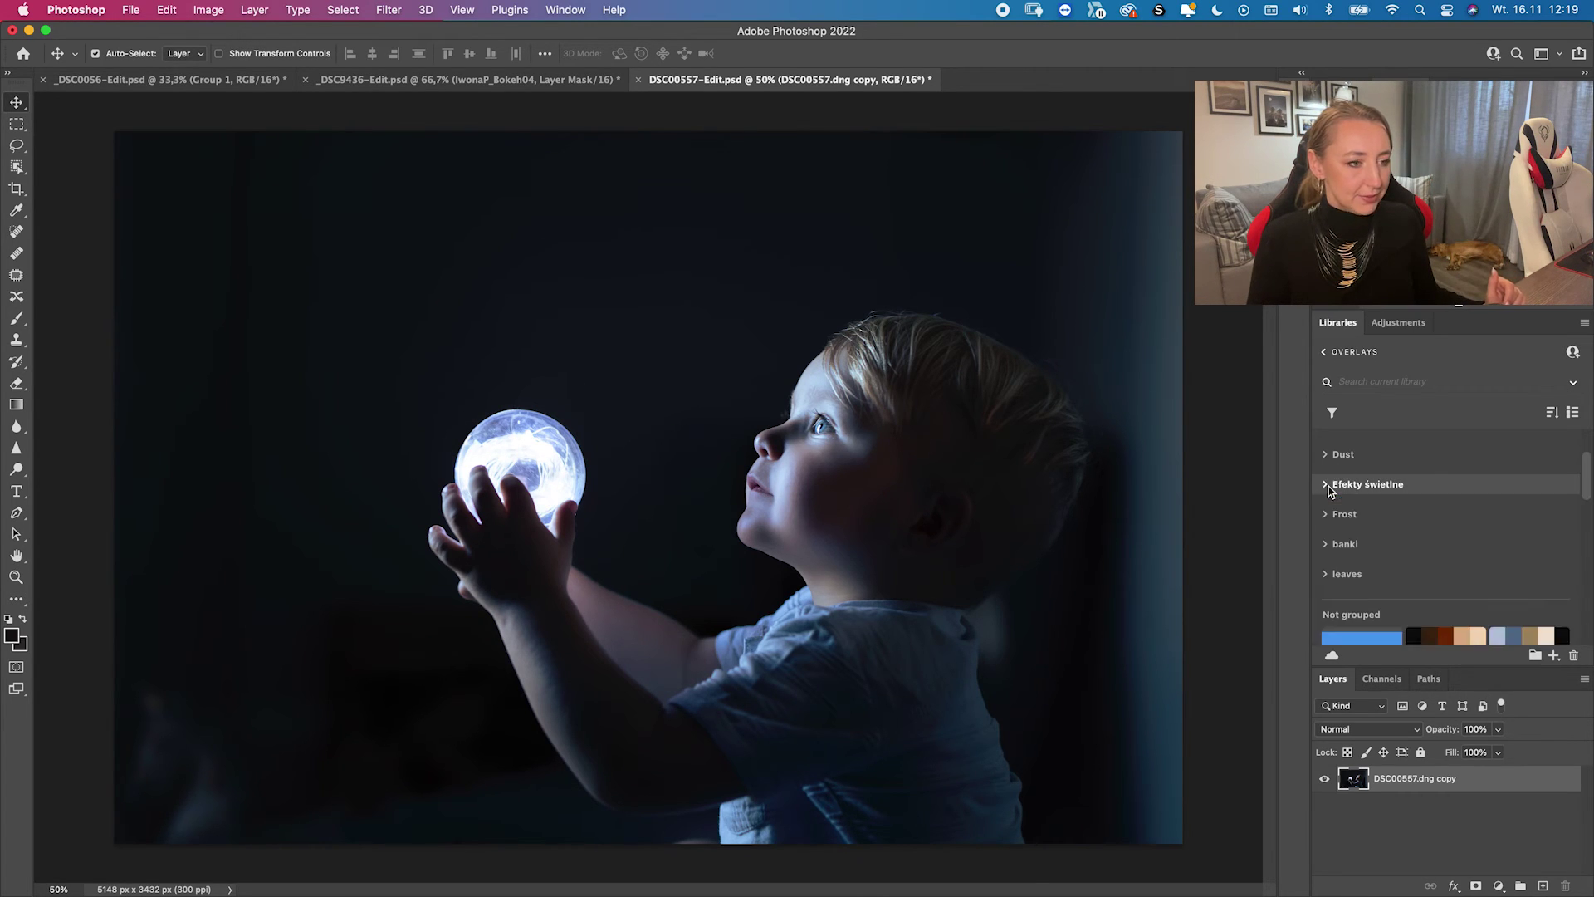
scroll(1328, 531, up, 3)
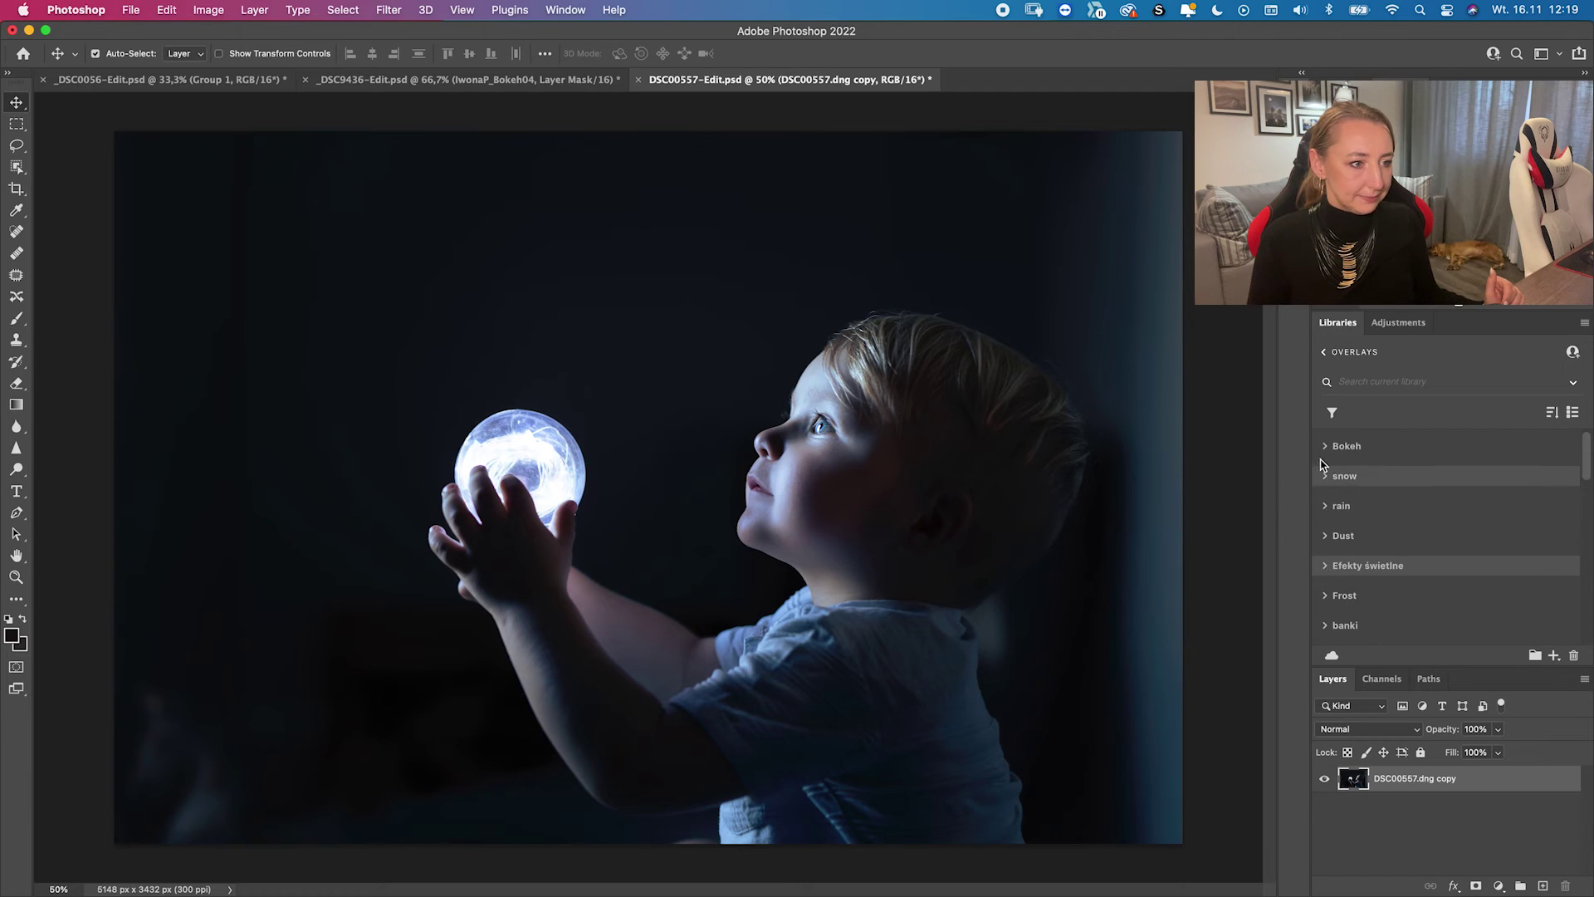
click(1331, 478)
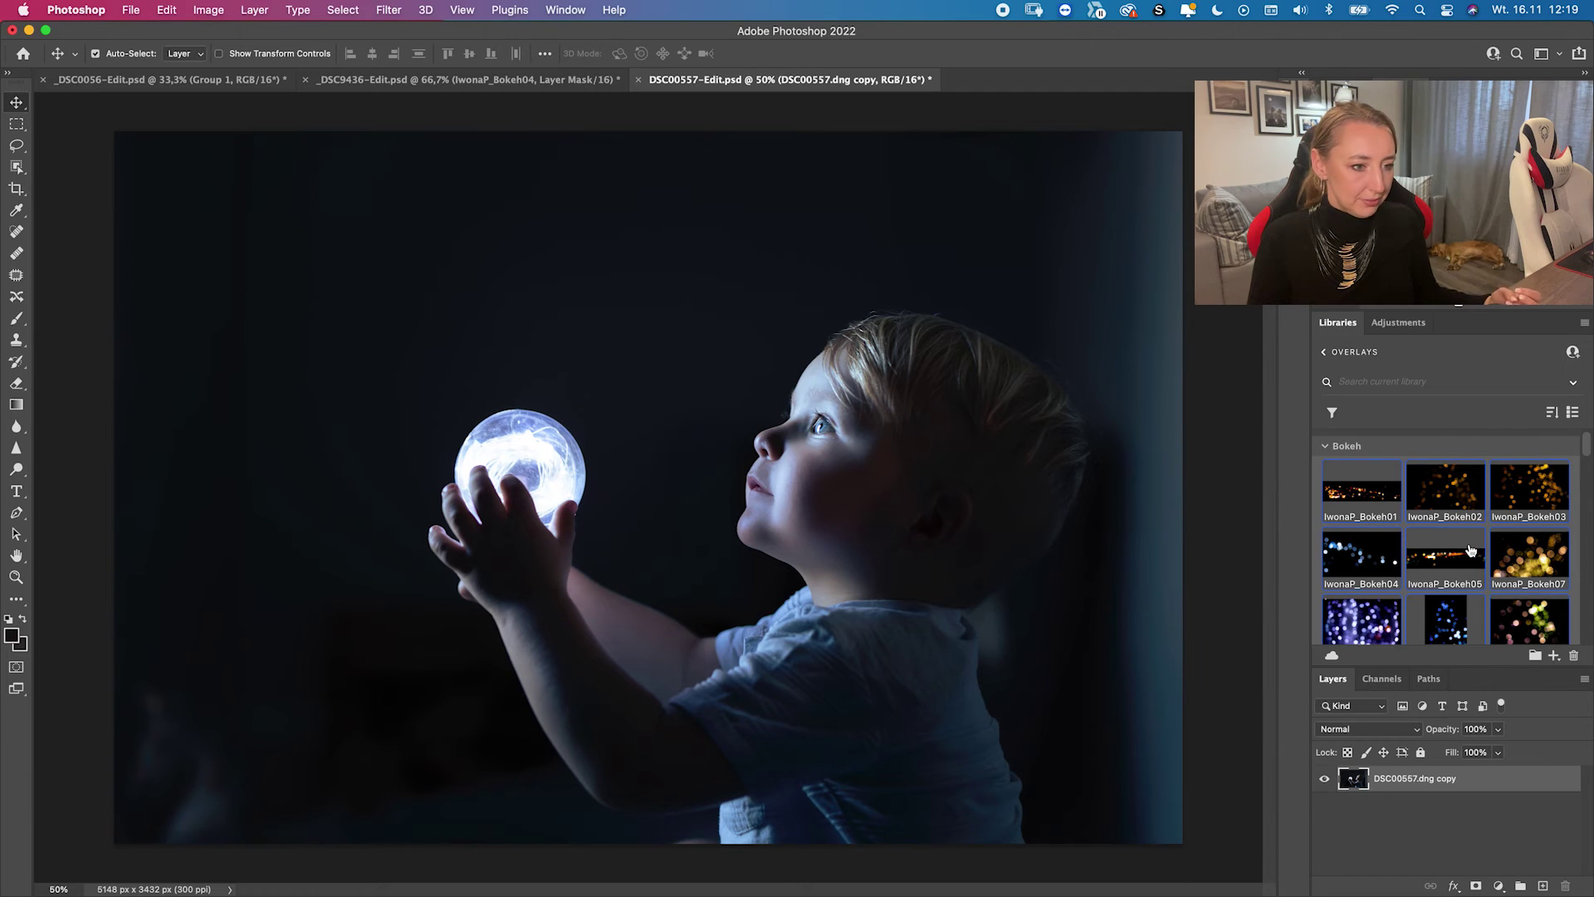
scroll(1470, 550, down, 1)
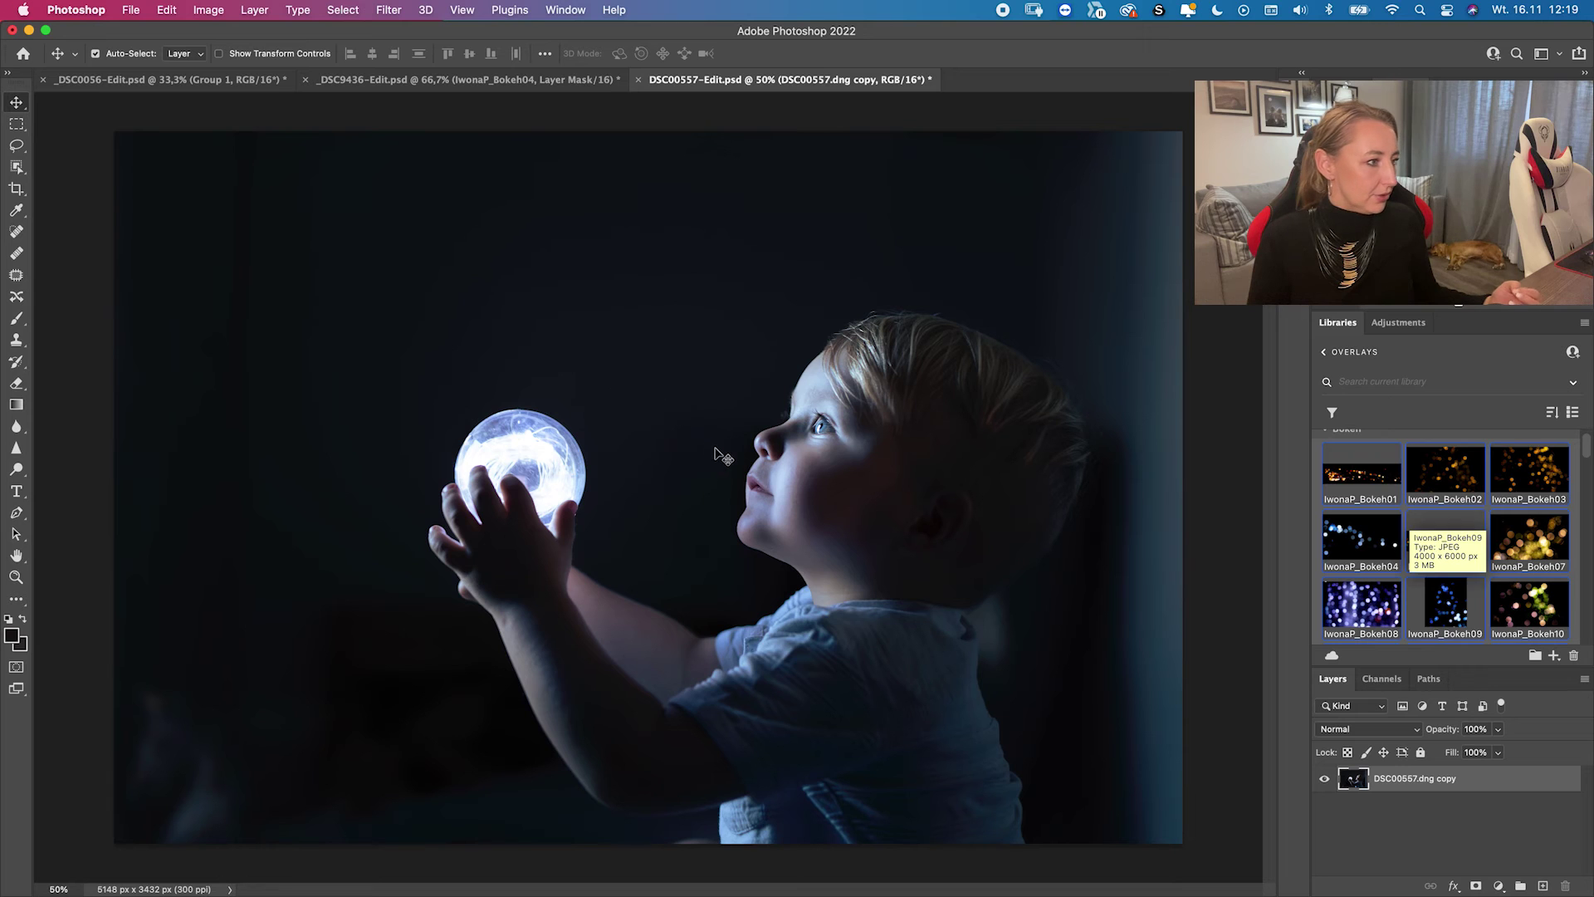
- Place IwonaP_Bokeh09 over the photo's dark upper-left area, rotated to -137.12° and scaled to 71.15%, and blend it in Screen mode
drag(822, 377, 316, 279)
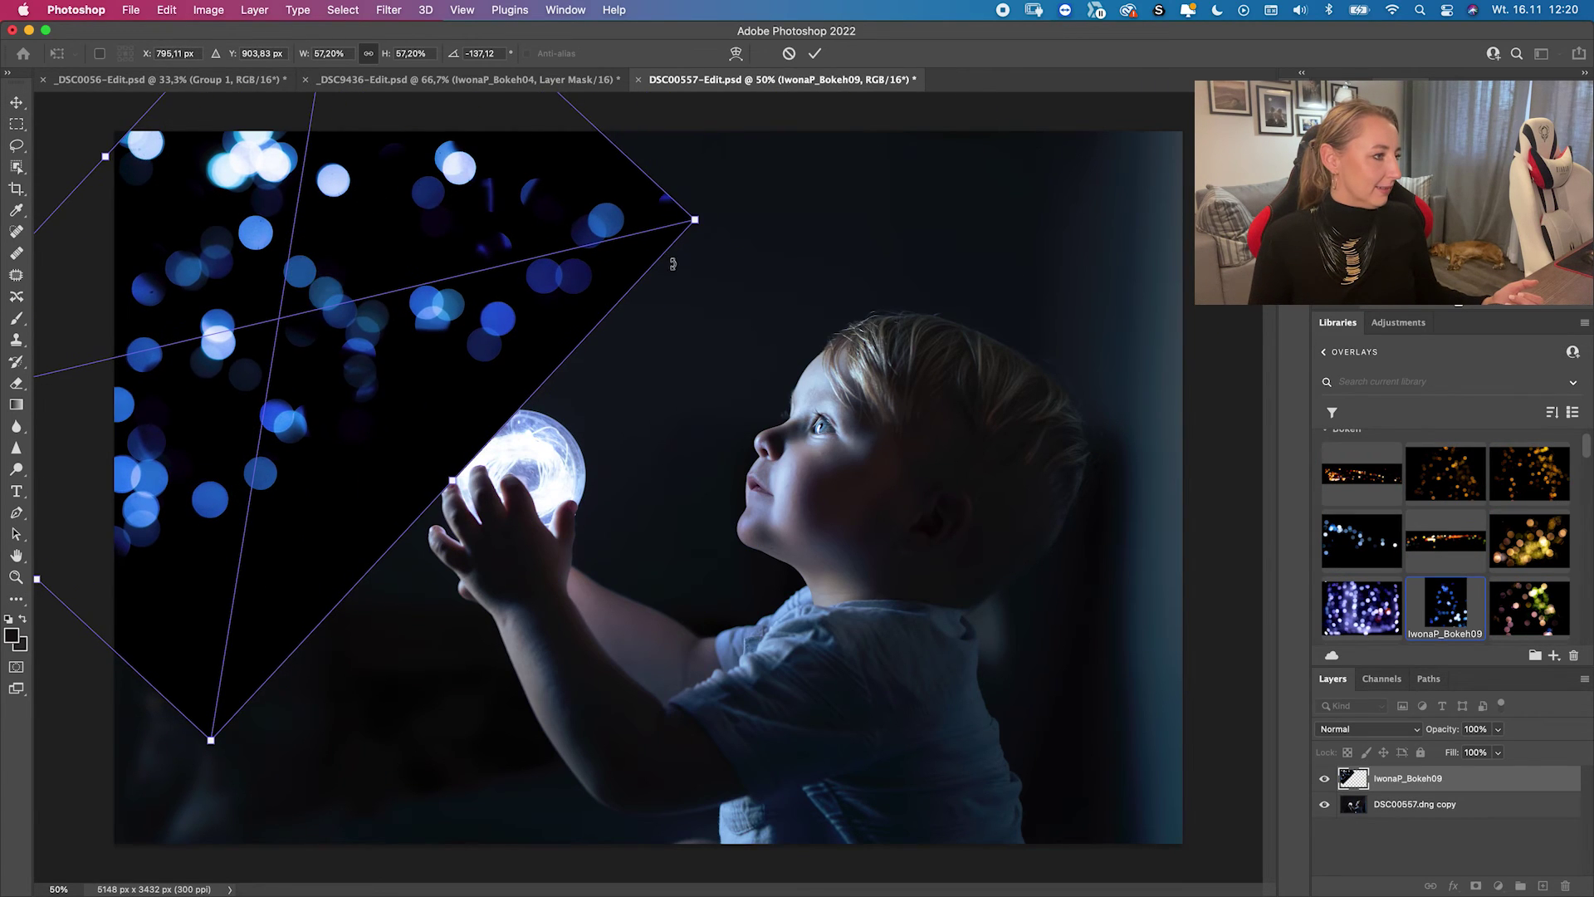
drag(695, 220, 898, 172)
drag(551, 271, 509, 253)
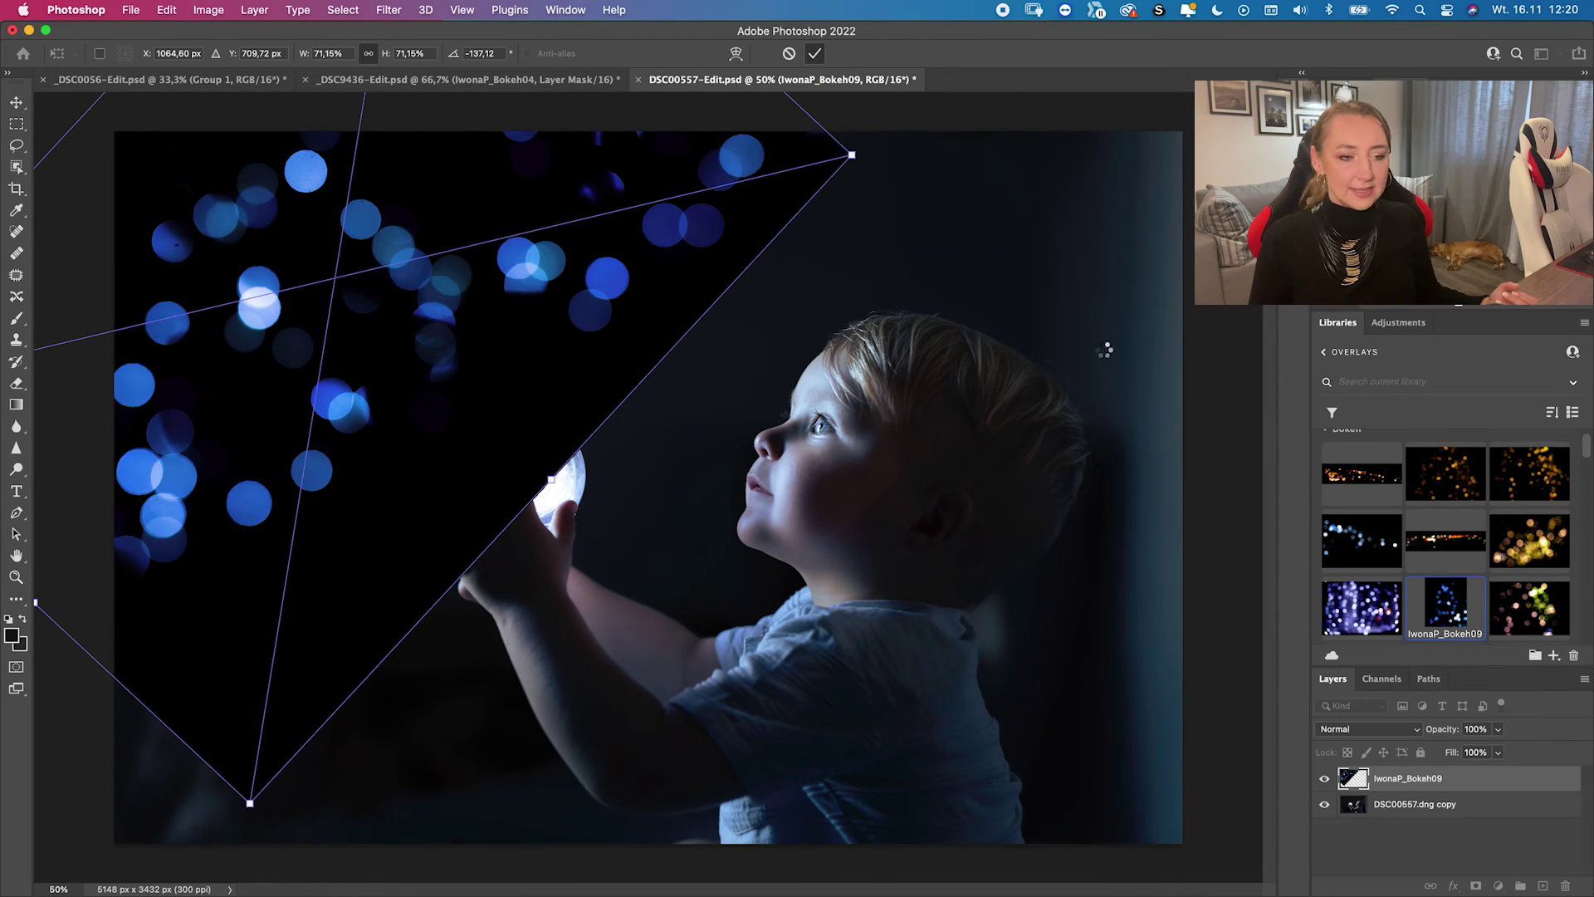
key(Return)
click(1411, 728)
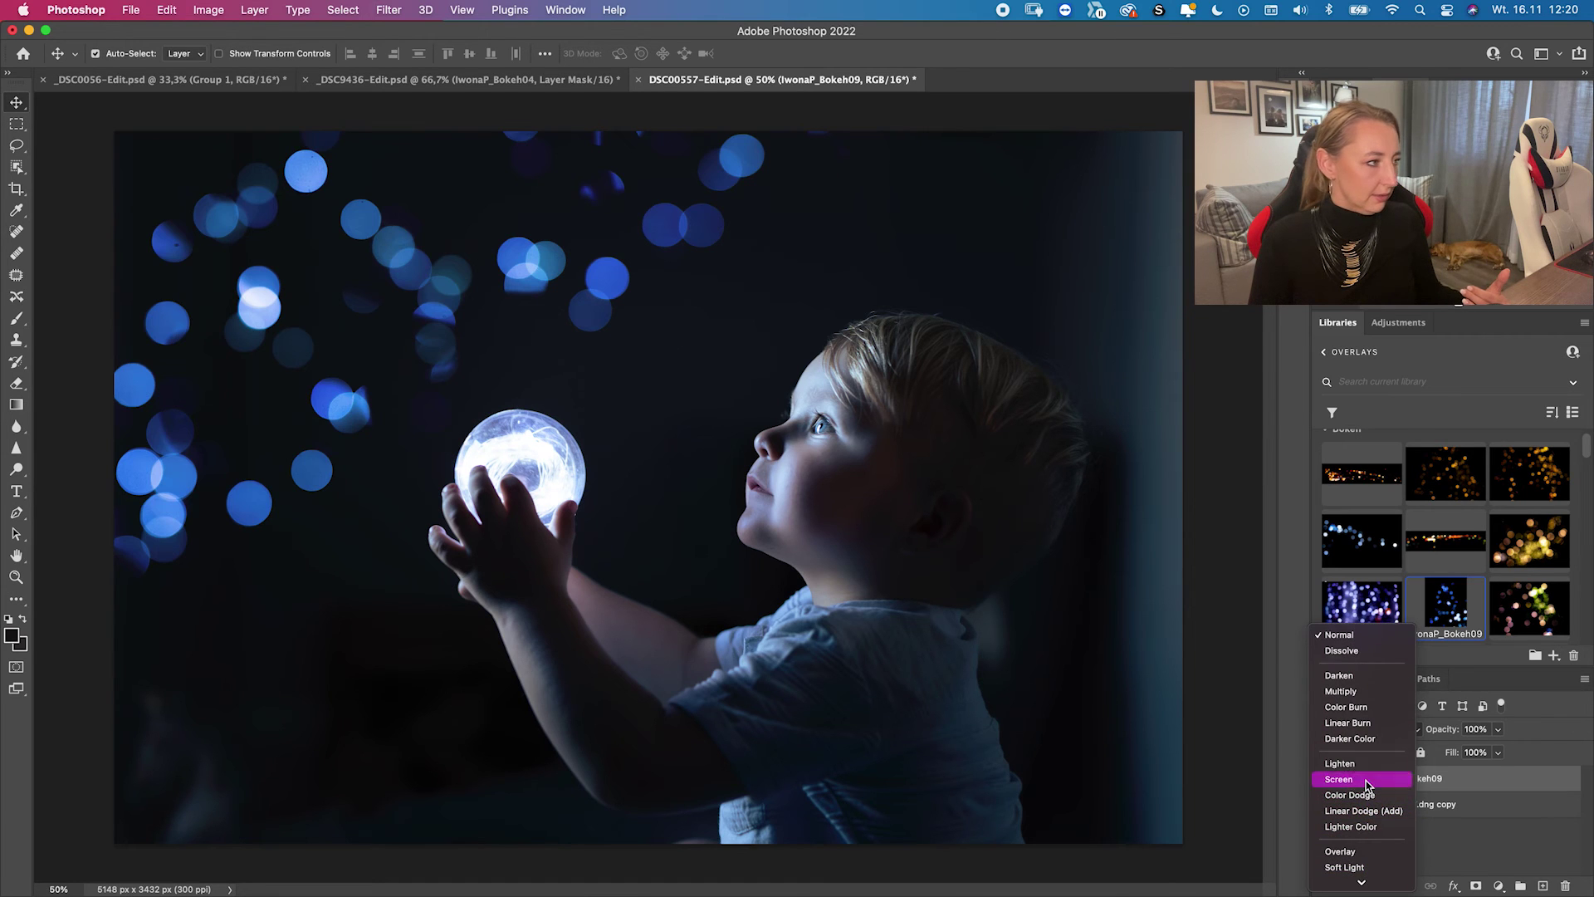
click(1368, 782)
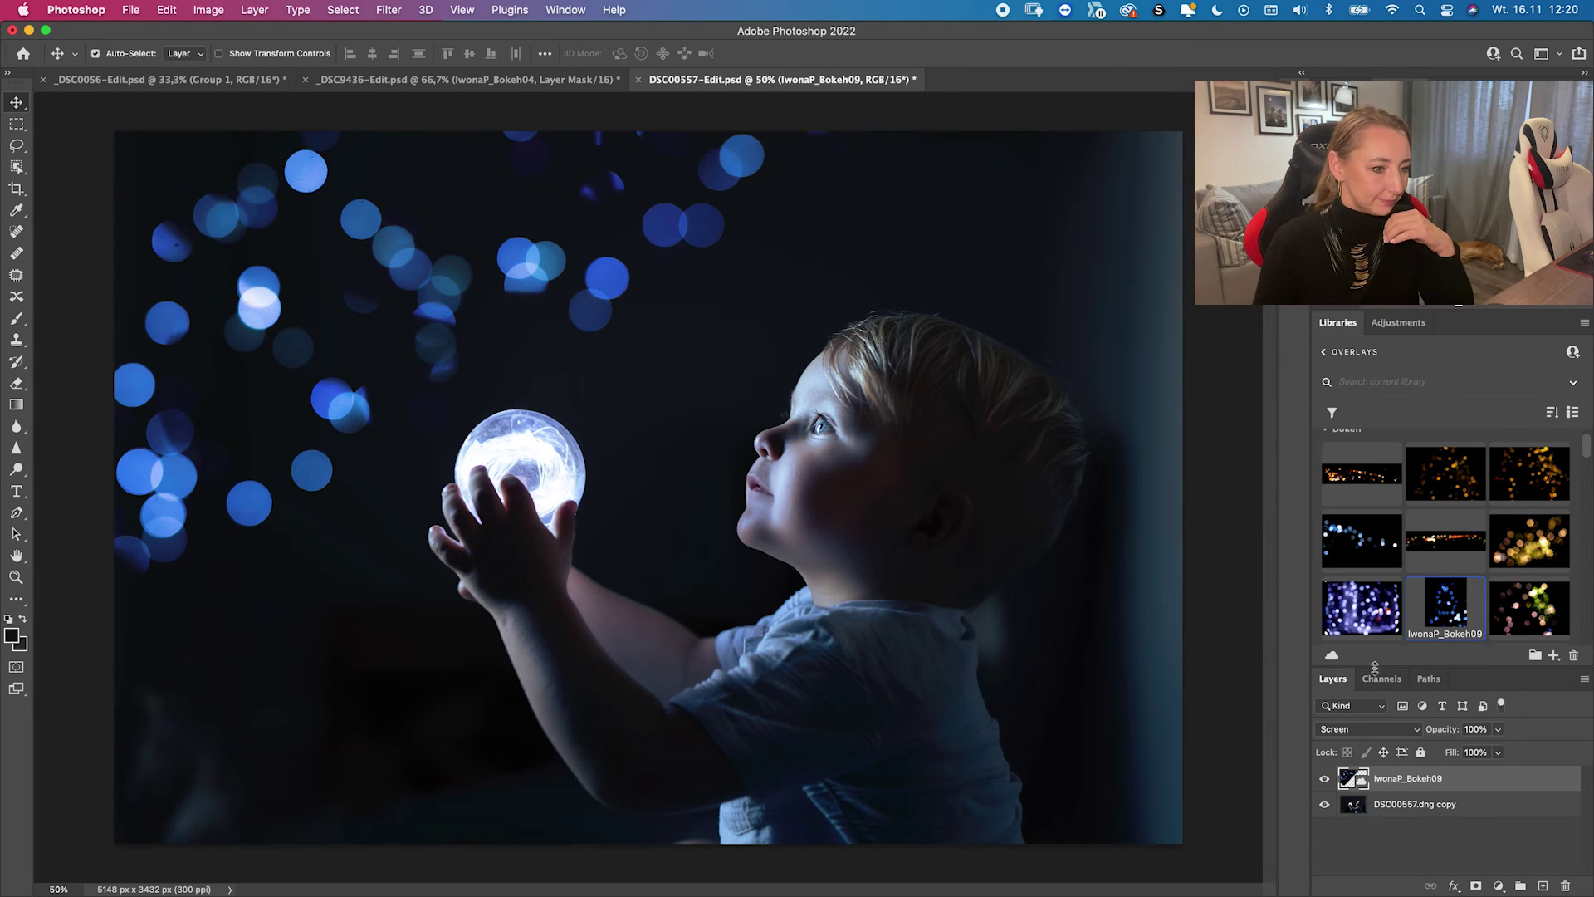
- Place the IwonaP_Bokeh04 overlay from the Bokeh group over the photo's upper-left part
scroll(1399, 588, down, 3)
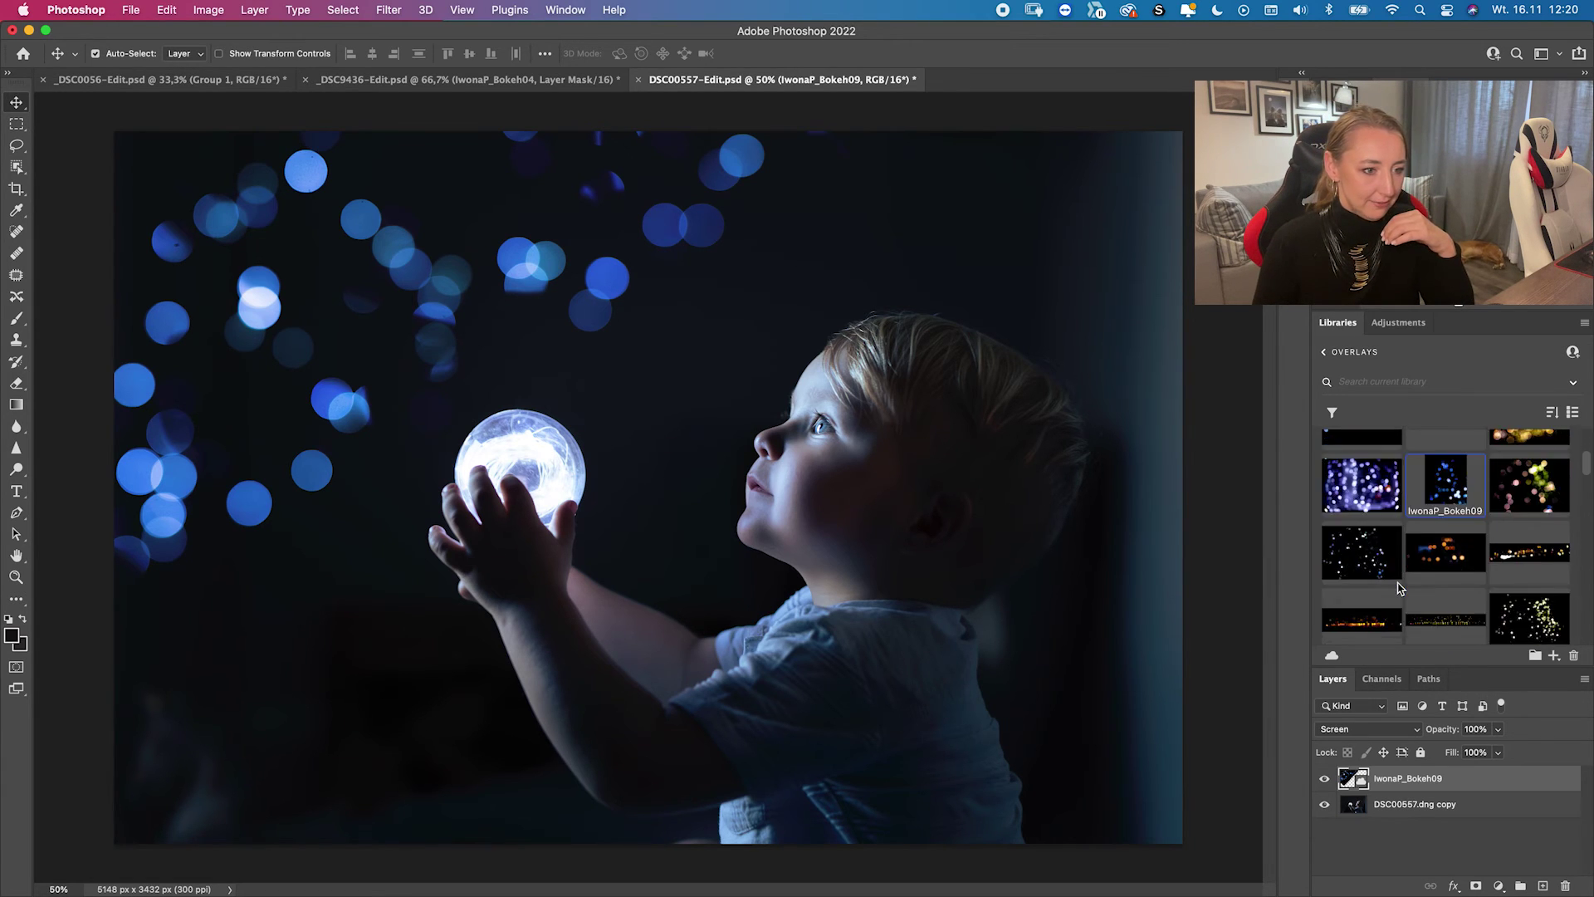
scroll(1400, 588, down, 3)
scroll(1399, 589, up, 3)
scroll(1399, 594, up, 5)
drag(1369, 567, 875, 513)
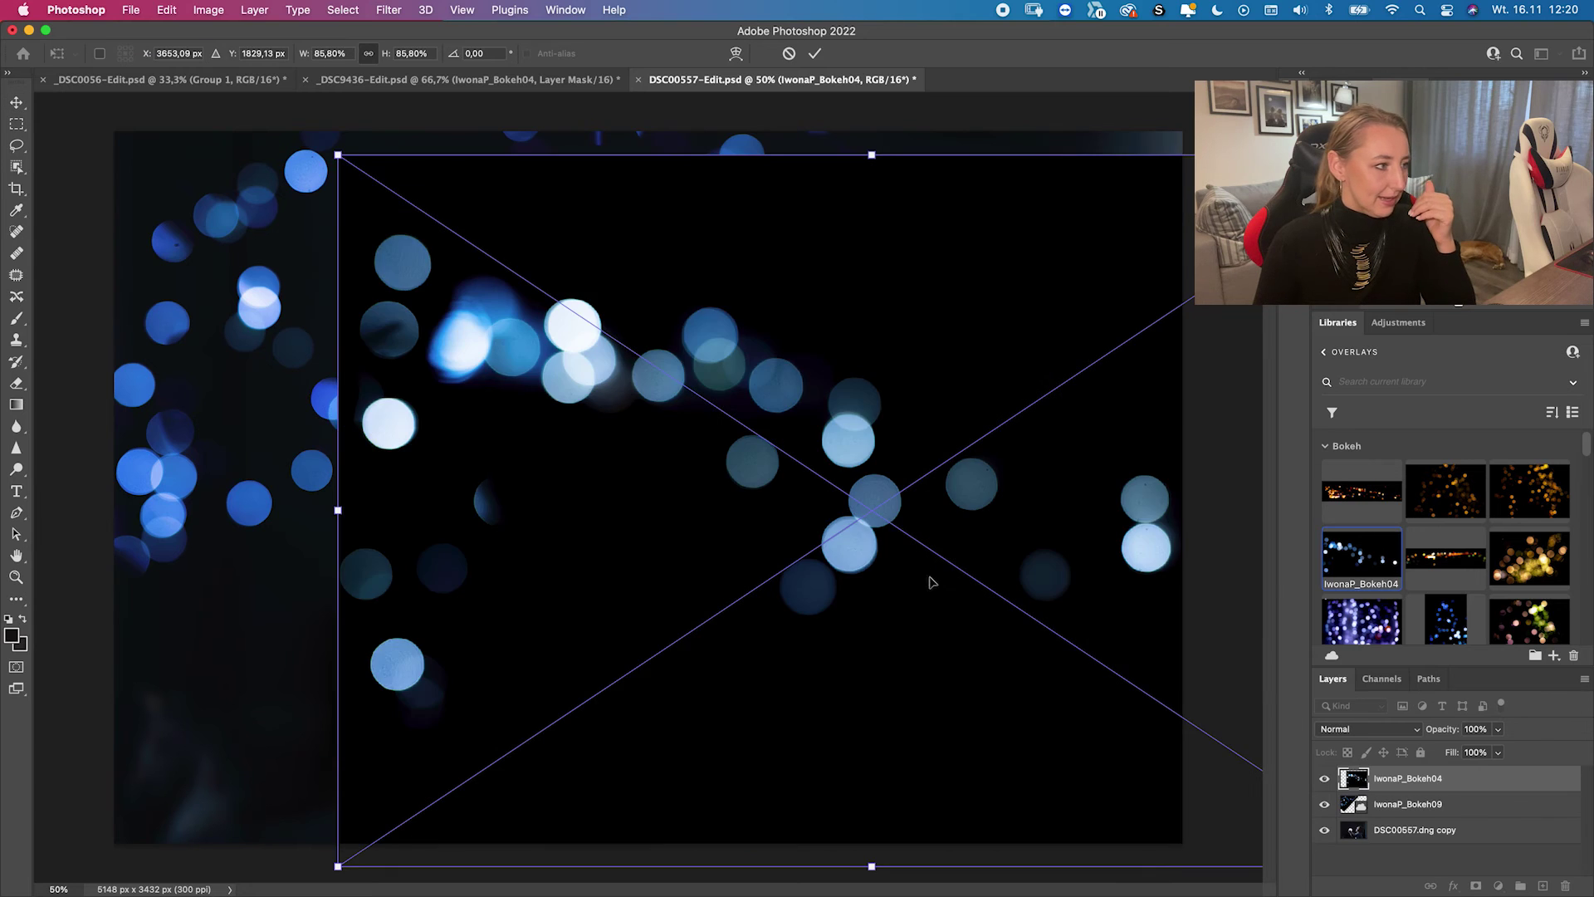
drag(928, 580, 513, 457)
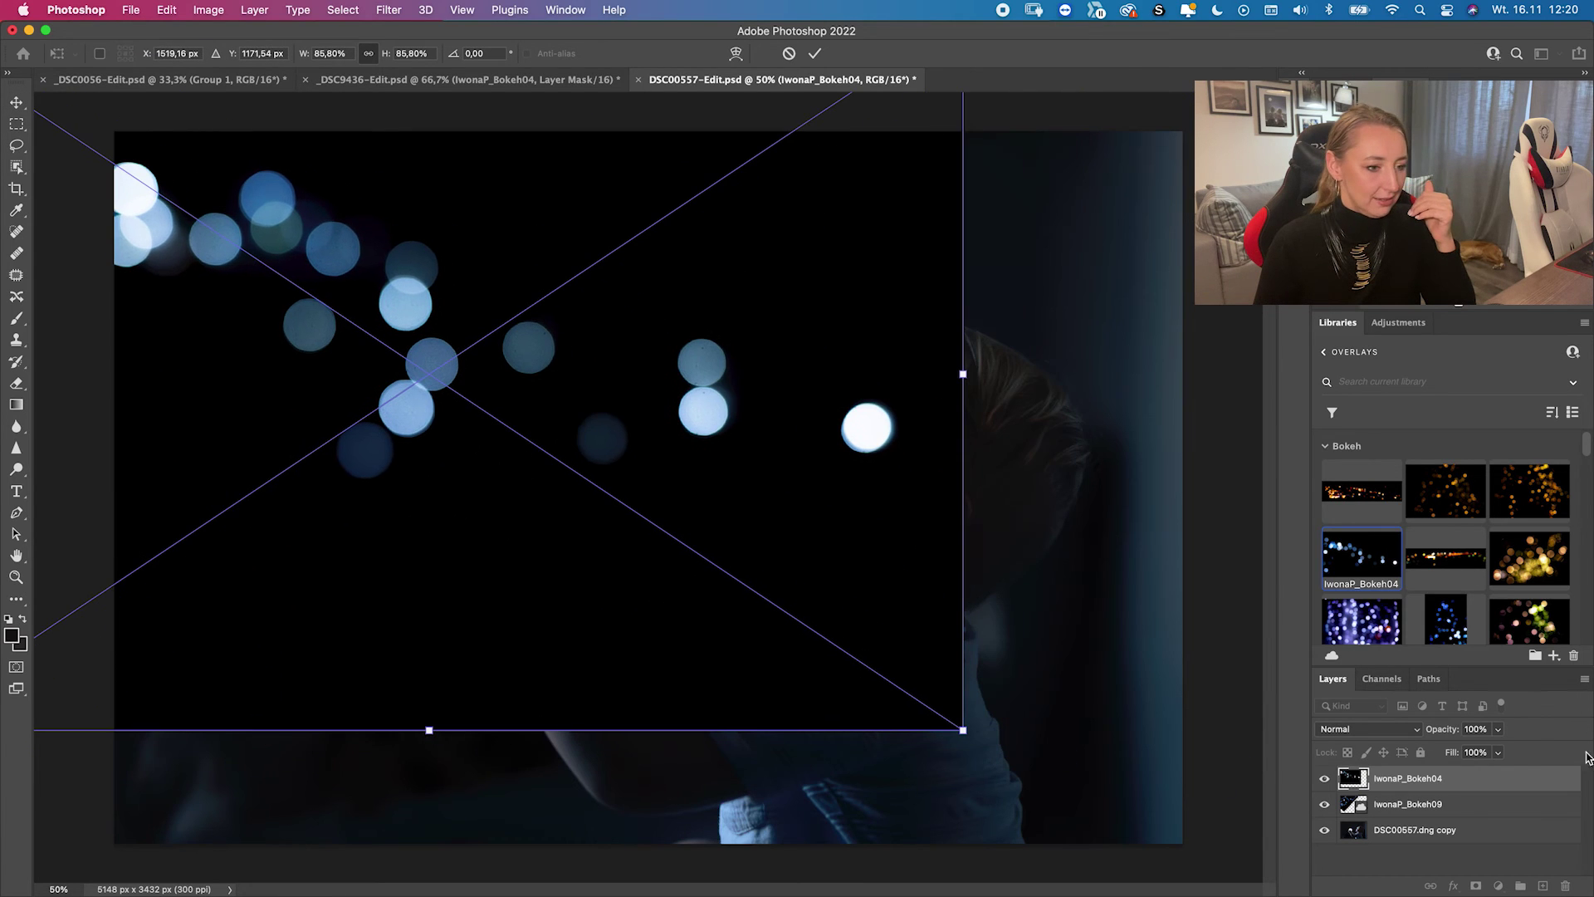
- Blend IwonaP_Bokeh04 in Screen mode, scaled to 68.29%, with its lights along the photo's upper edge above the globe
click(1401, 730)
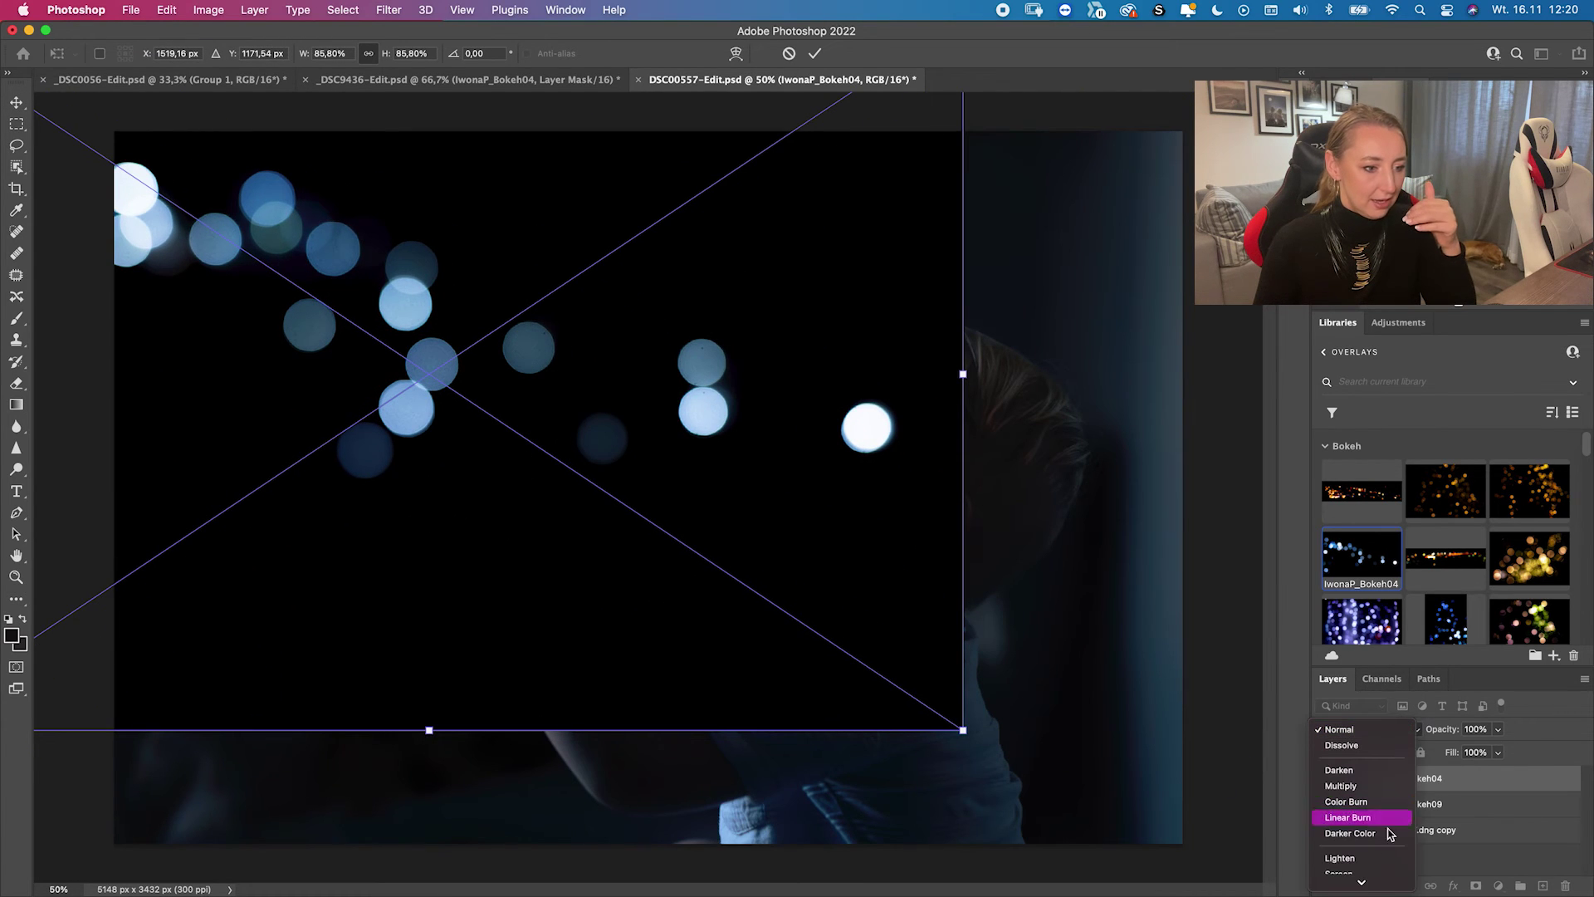
click(1372, 874)
drag(973, 732, 739, 590)
drag(633, 473, 630, 537)
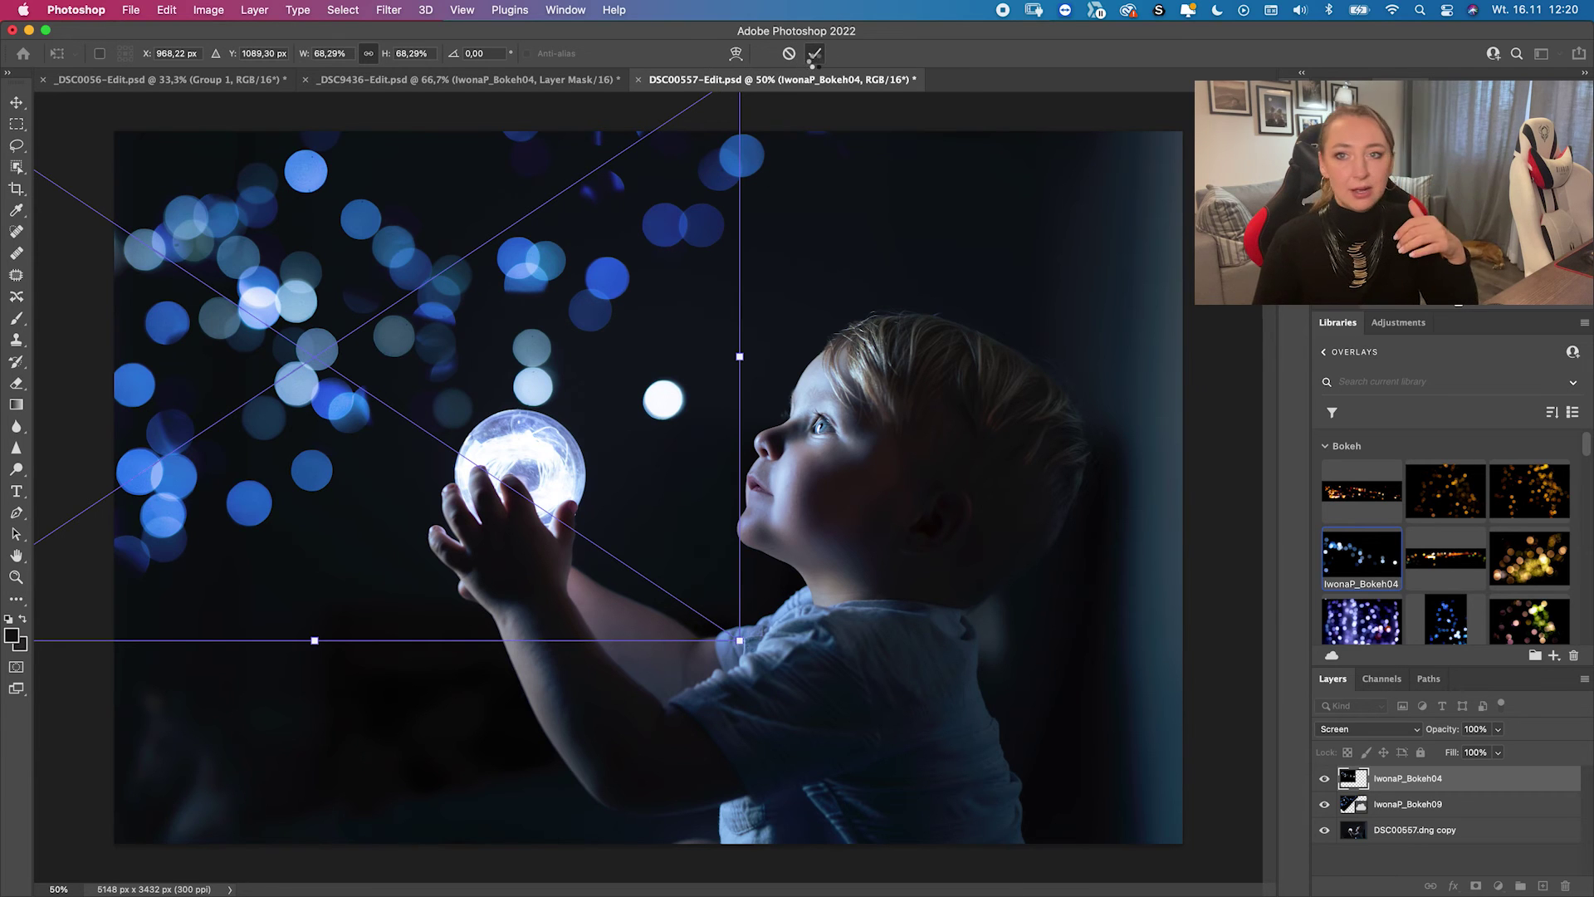
click(814, 55)
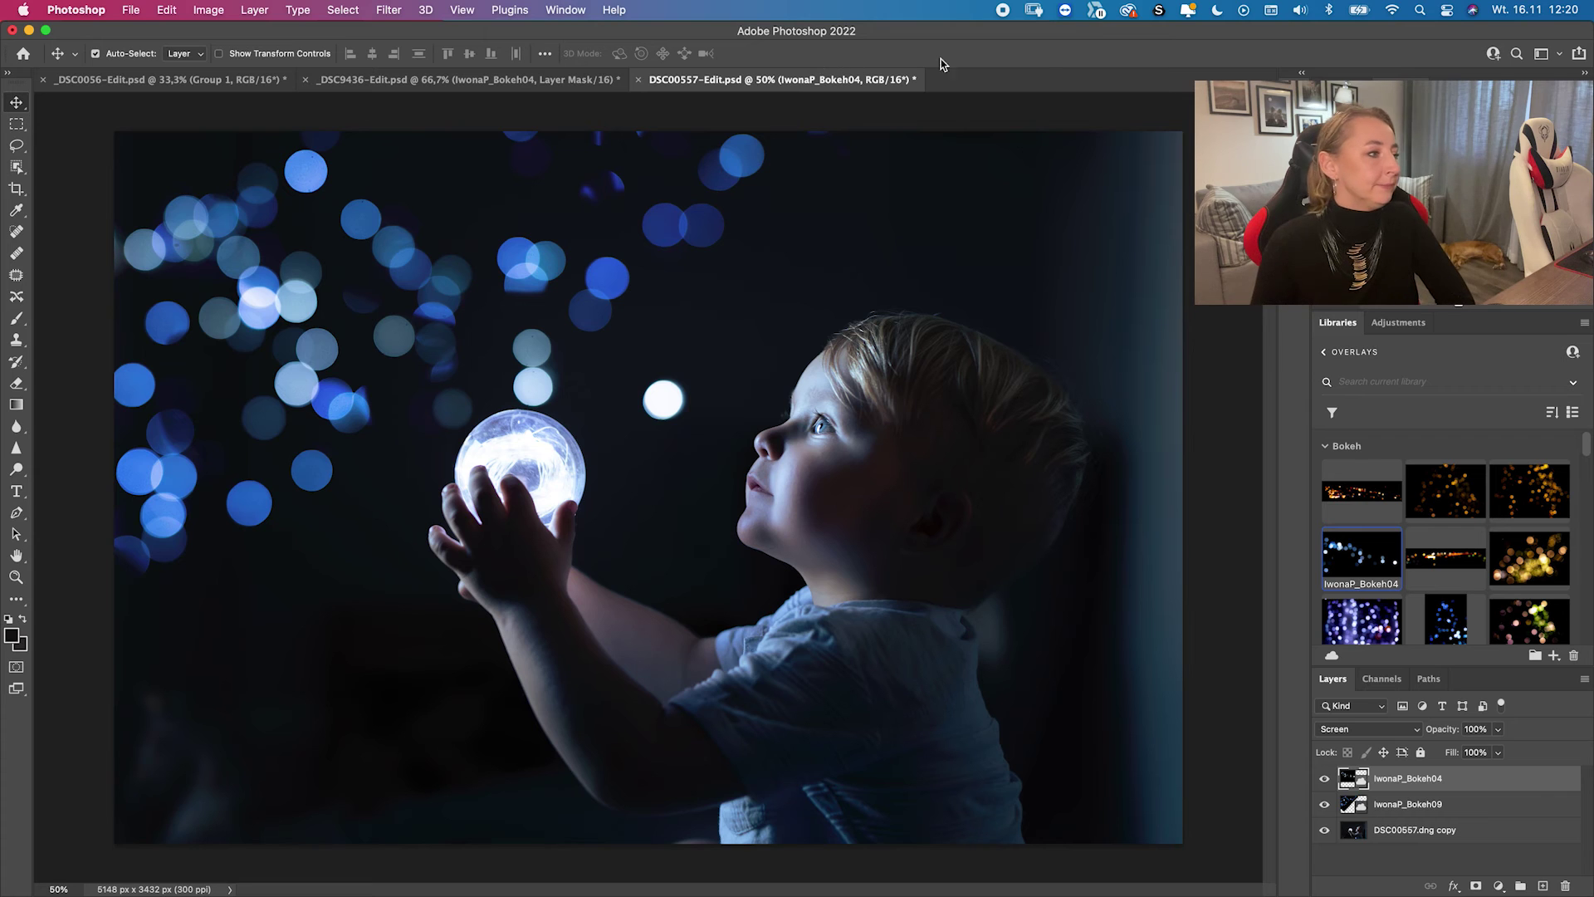
drag(555, 229, 648, 156)
mouse_move(143, 483)
mouse_down()
mouse_move(136, 516)
mouse_move(144, 502)
mouse_up()
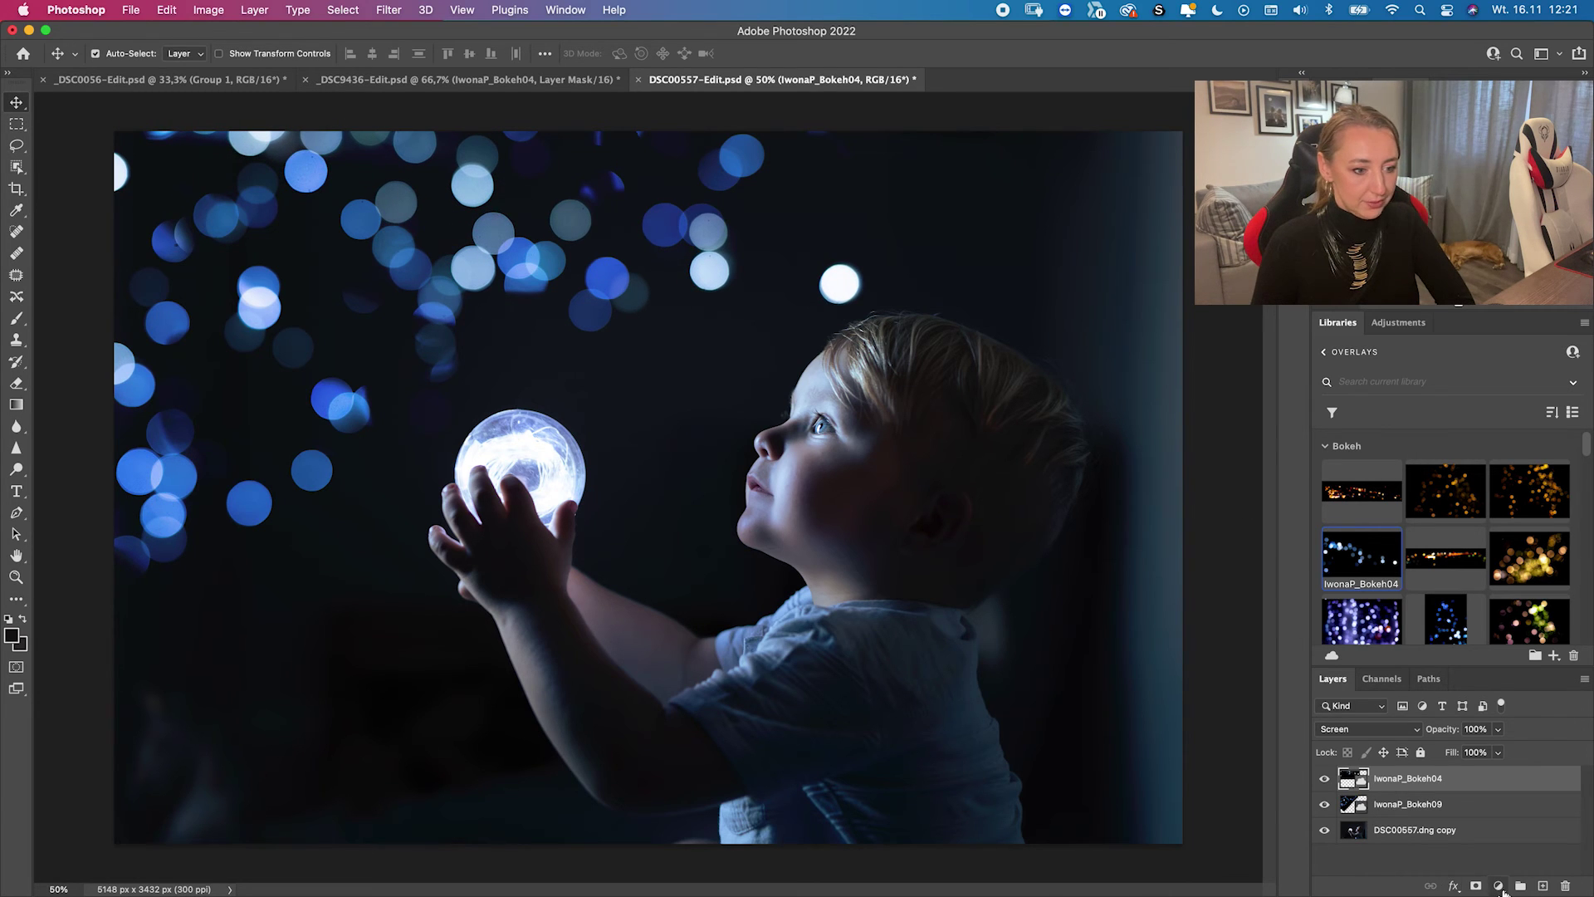
- Add layer masks to IwonaP_Bokeh04 and IwonaP_Bokeh09, and reduce the Brush tool's size to 400 px
click(1475, 886)
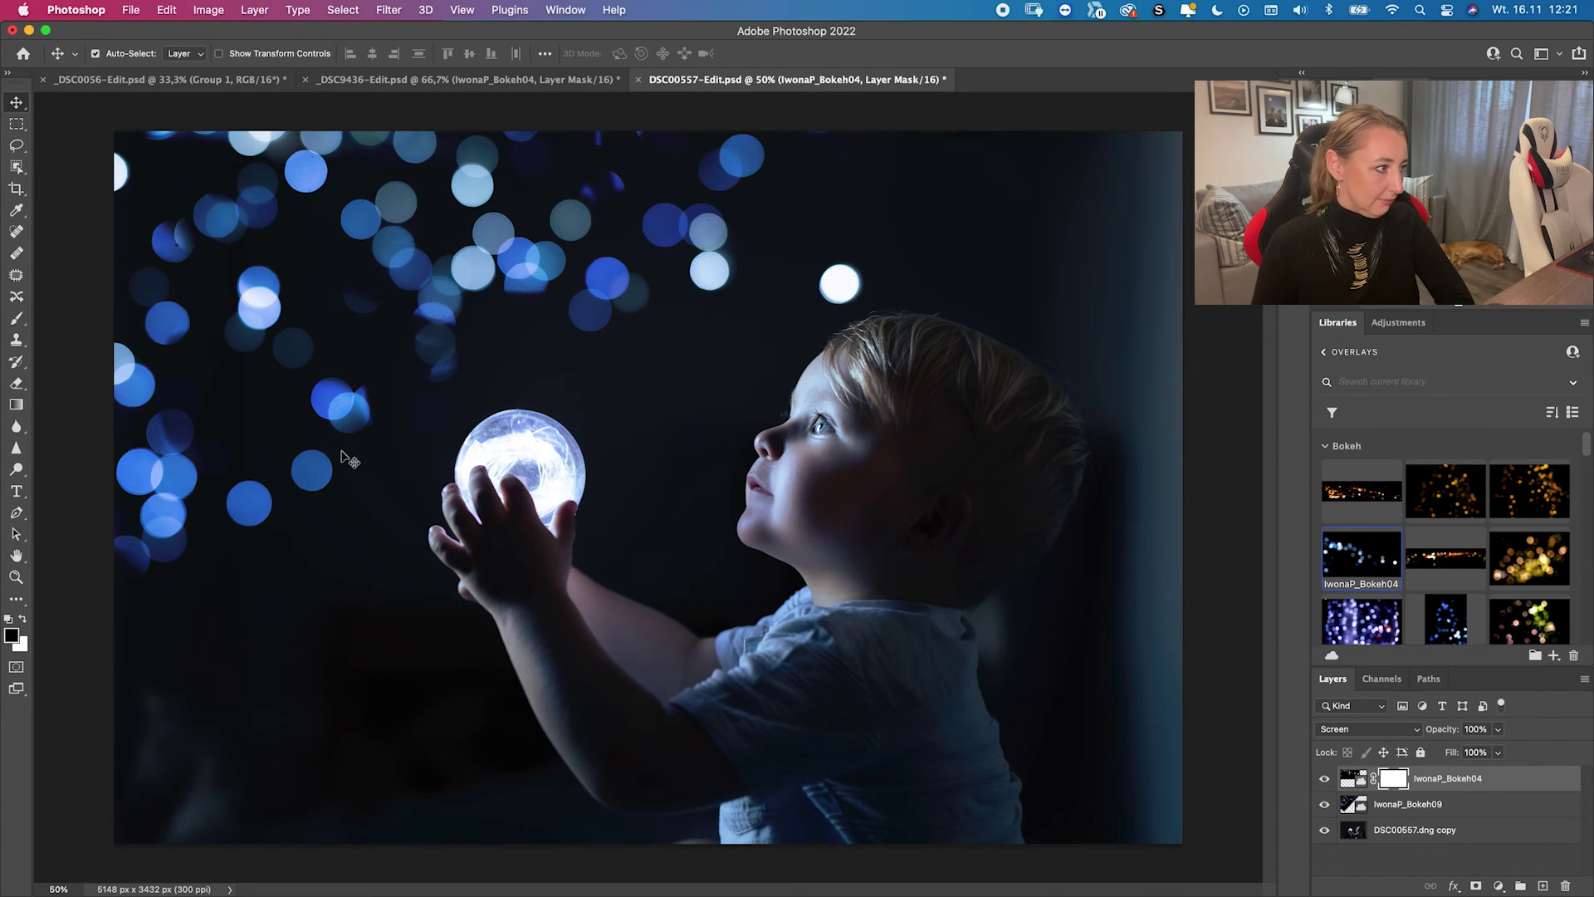
click(17, 318)
key(bracketleft)
key(bracketleft)
key(bracketleft)
key(bracketleft)
key(bracketleft)
key(bracketleft)
key(bracketleft)
key(bracketleft)
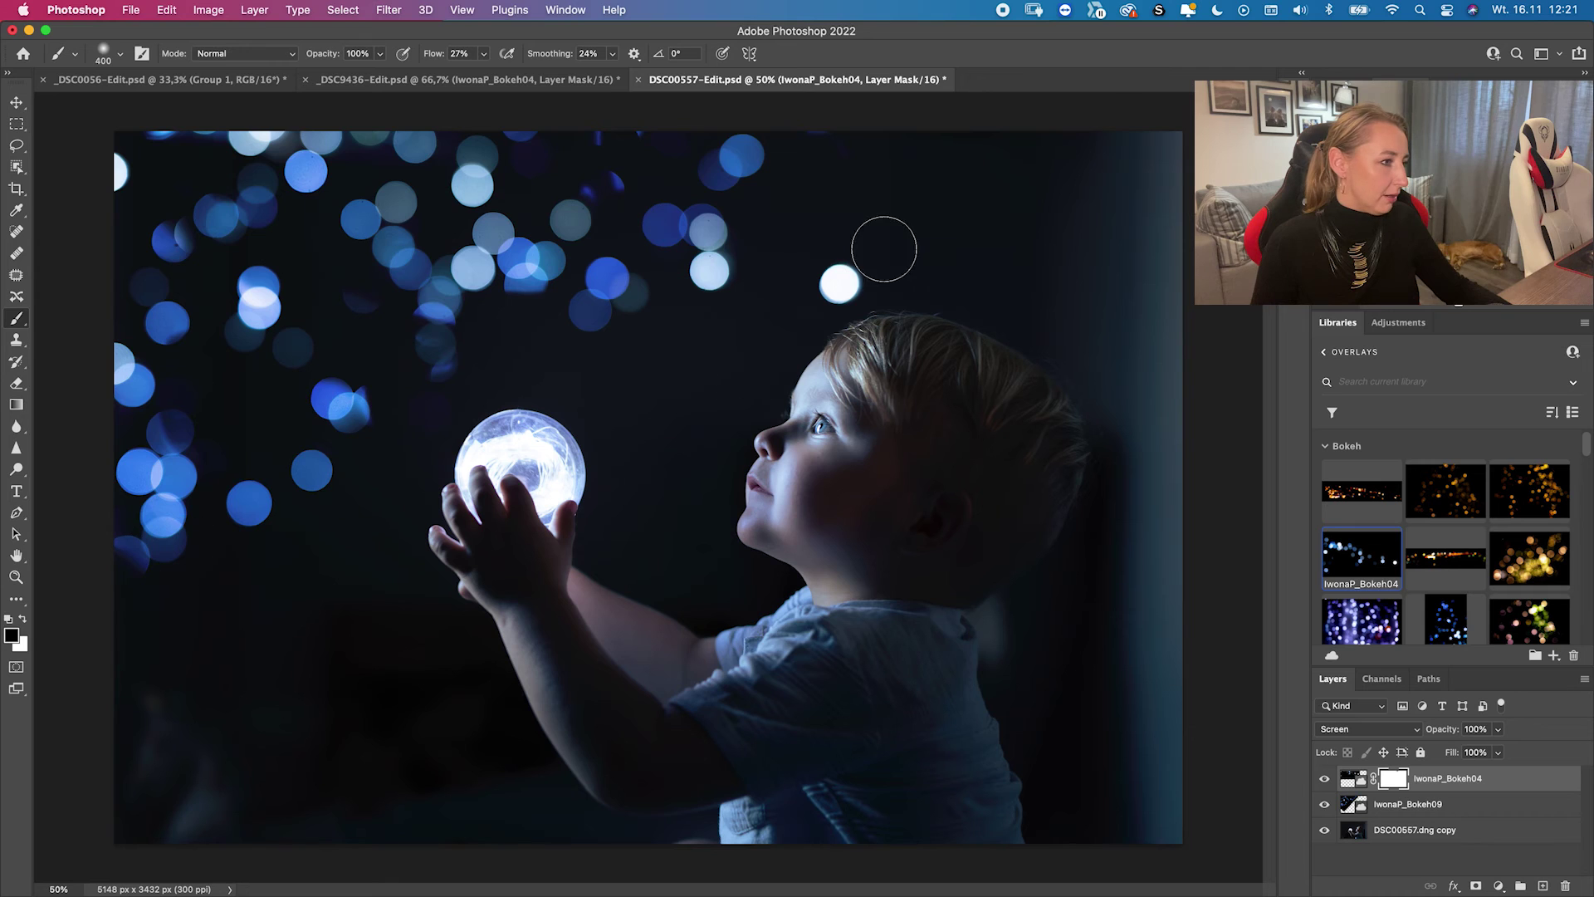
click(1403, 805)
click(1473, 885)
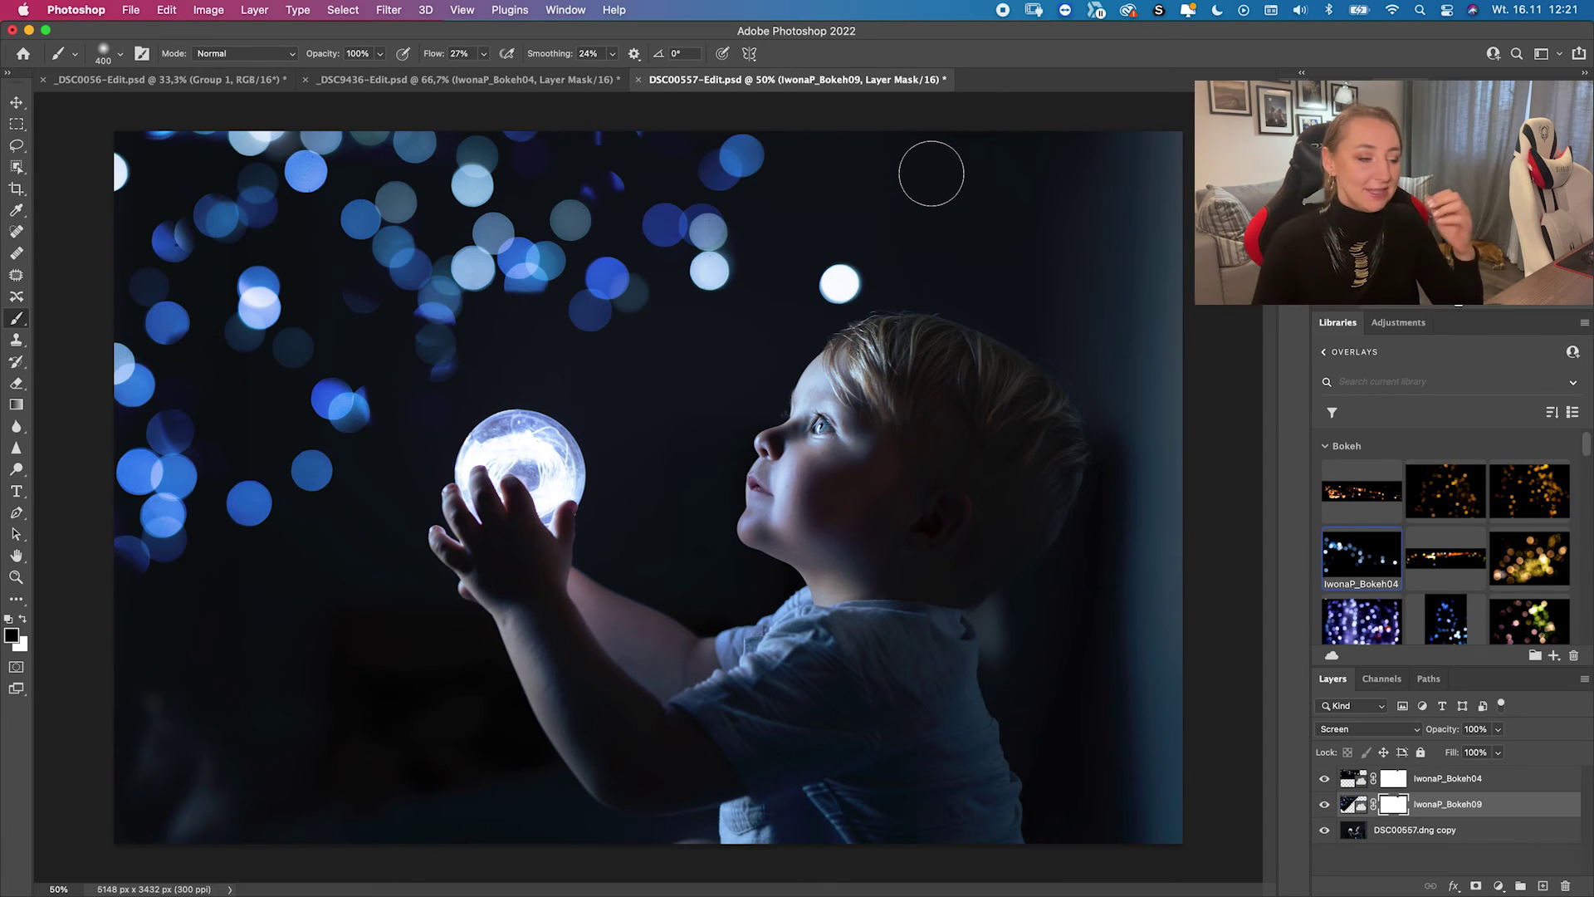
- Switch to Lightroom Classic and add a small circular radial gradient mask on the dark background beside the girl's blowing hair
mouse_move(532, 878)
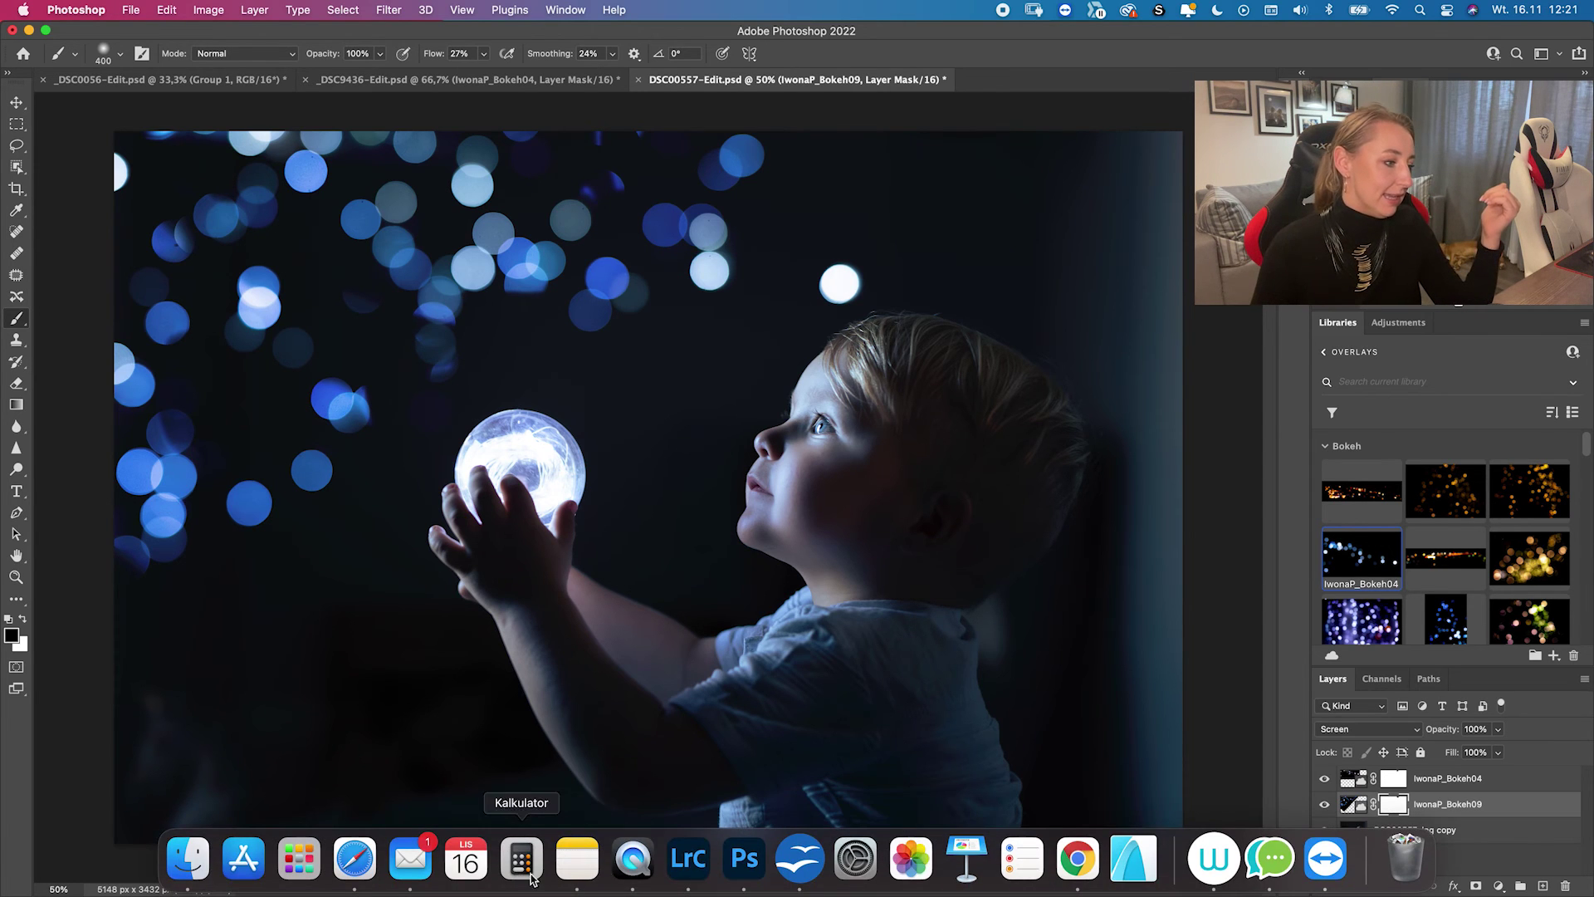
click(688, 857)
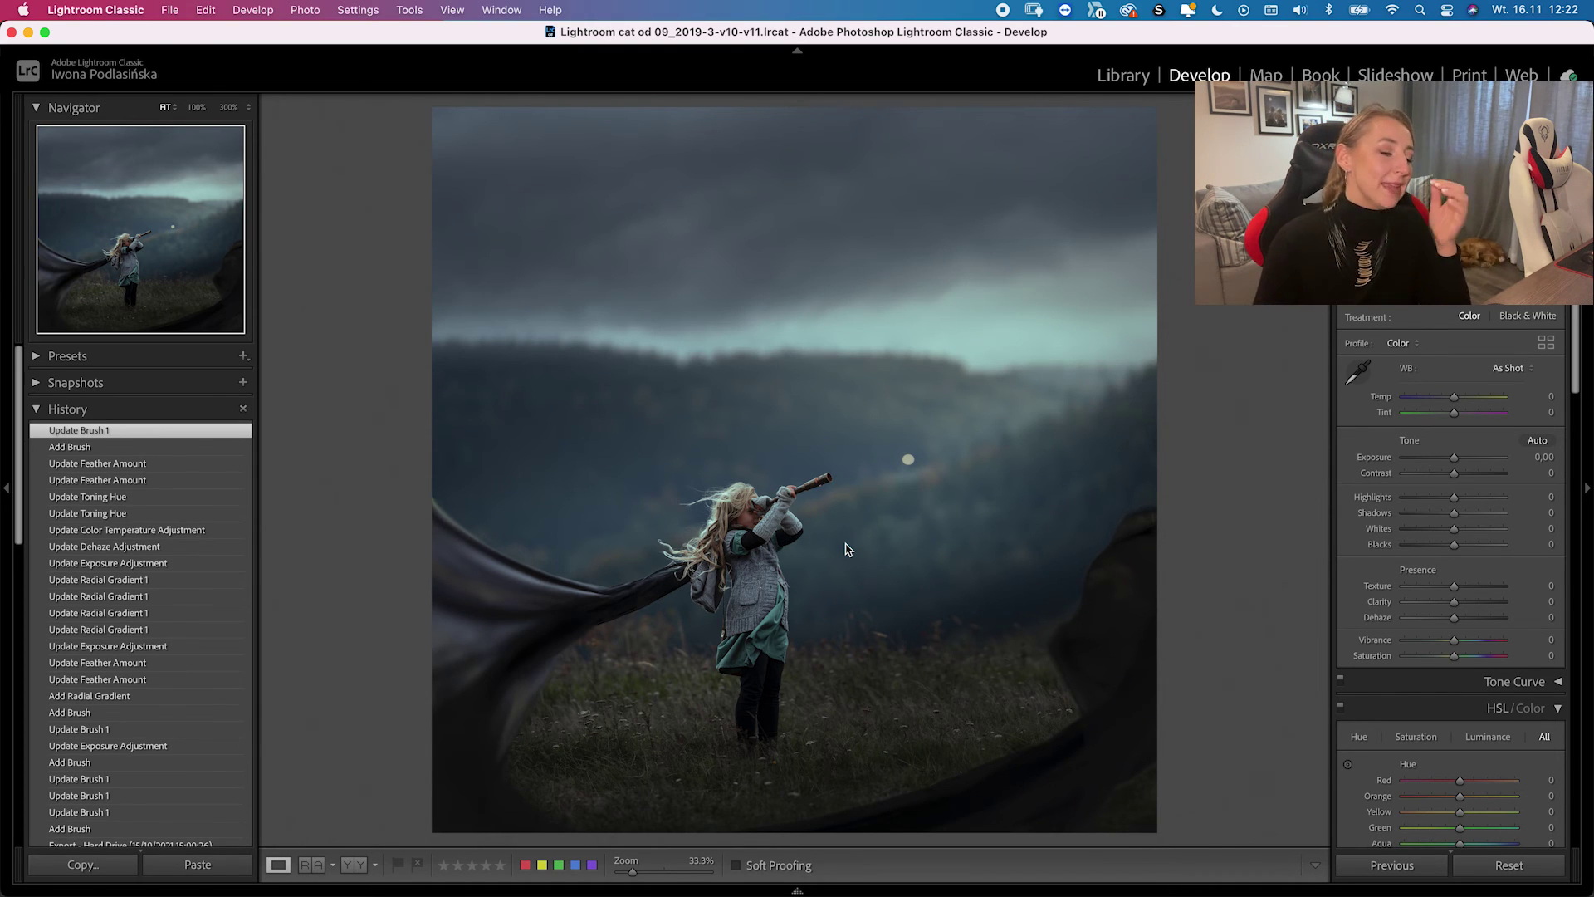
click(810, 496)
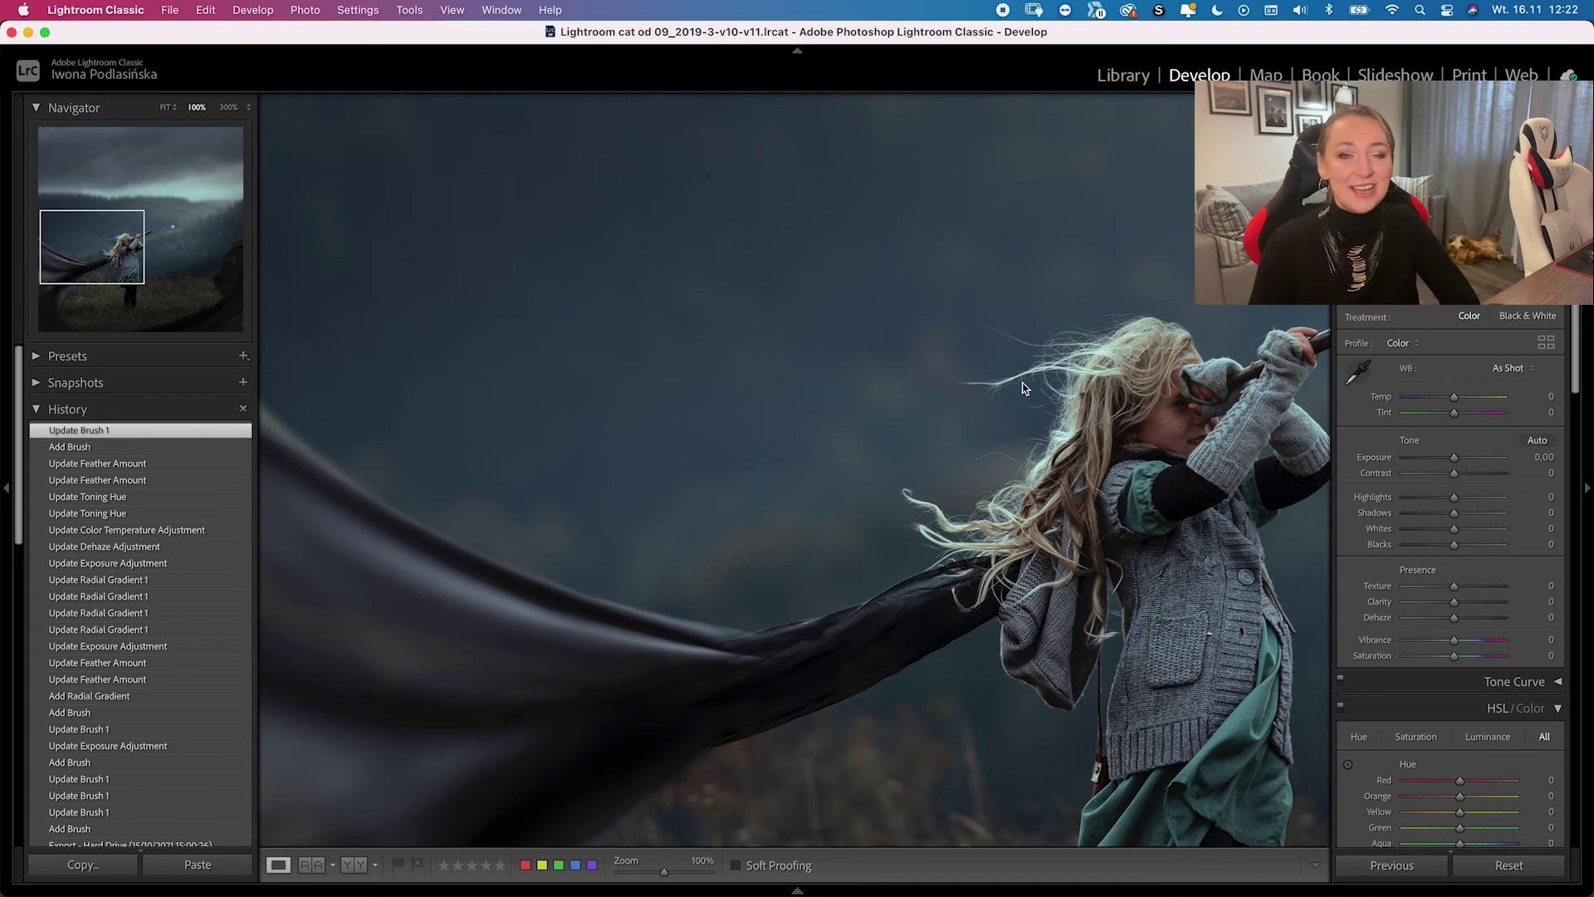
key(shift+w)
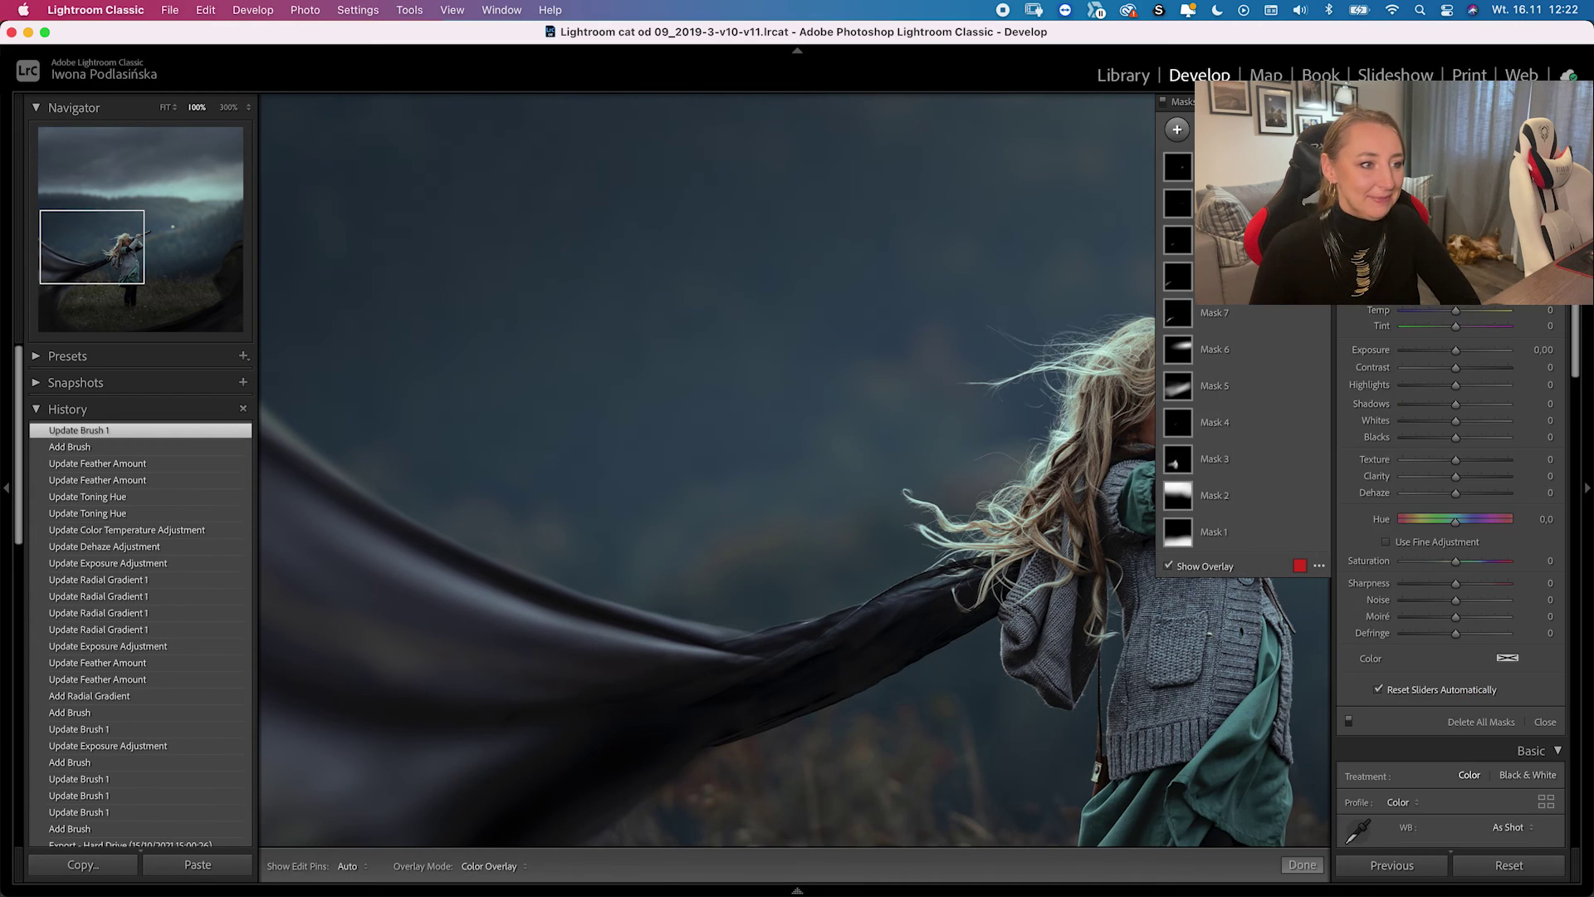
click(1177, 130)
click(1279, 268)
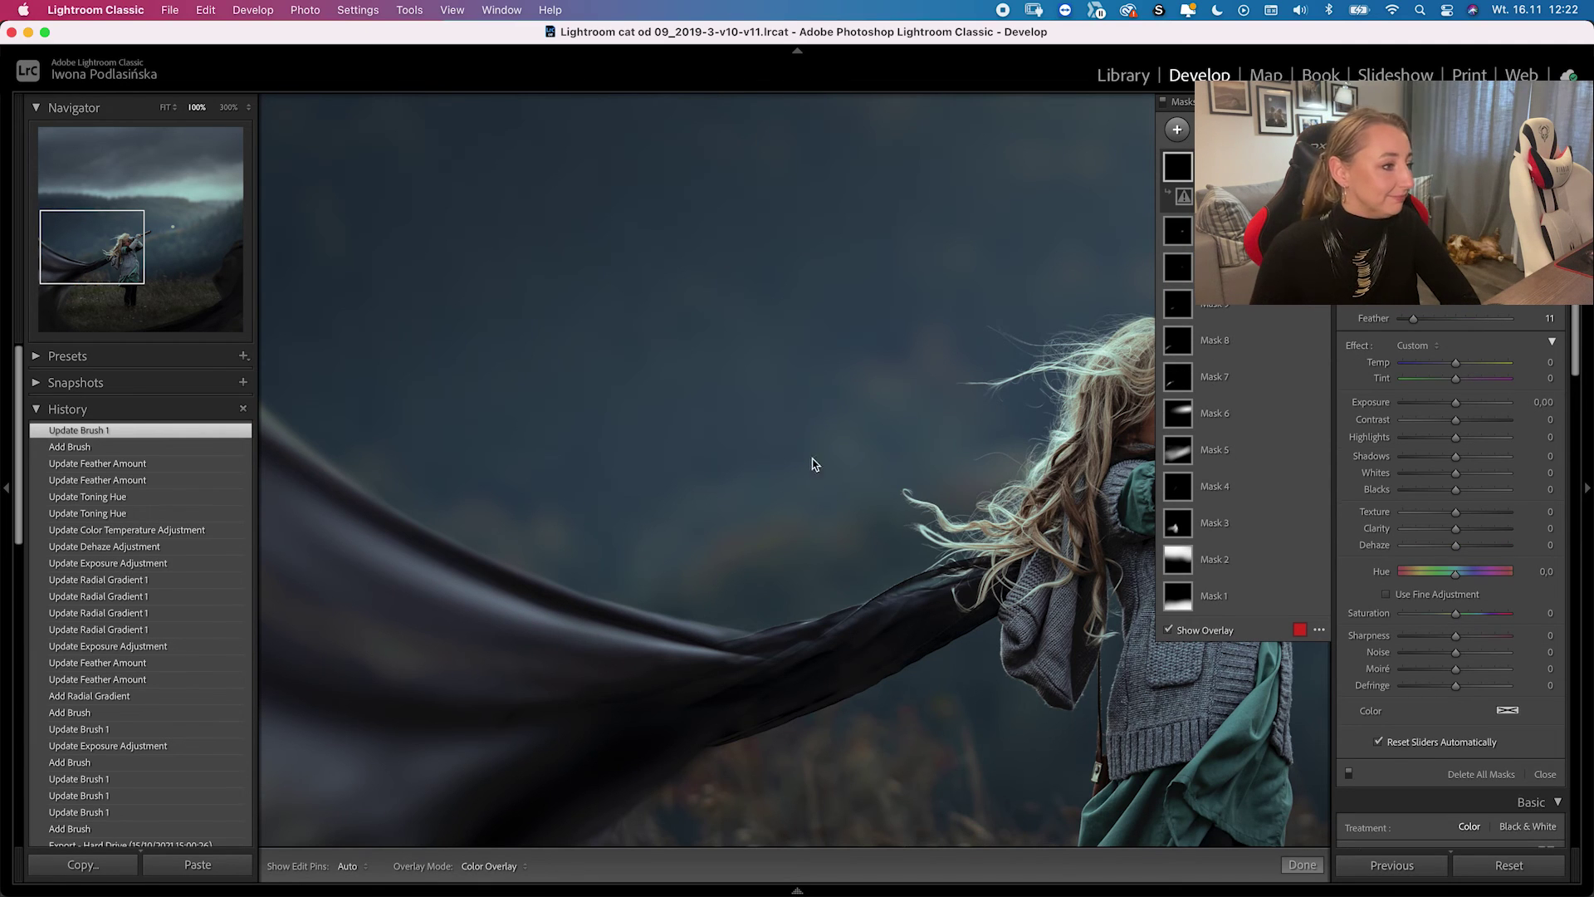
click(807, 446)
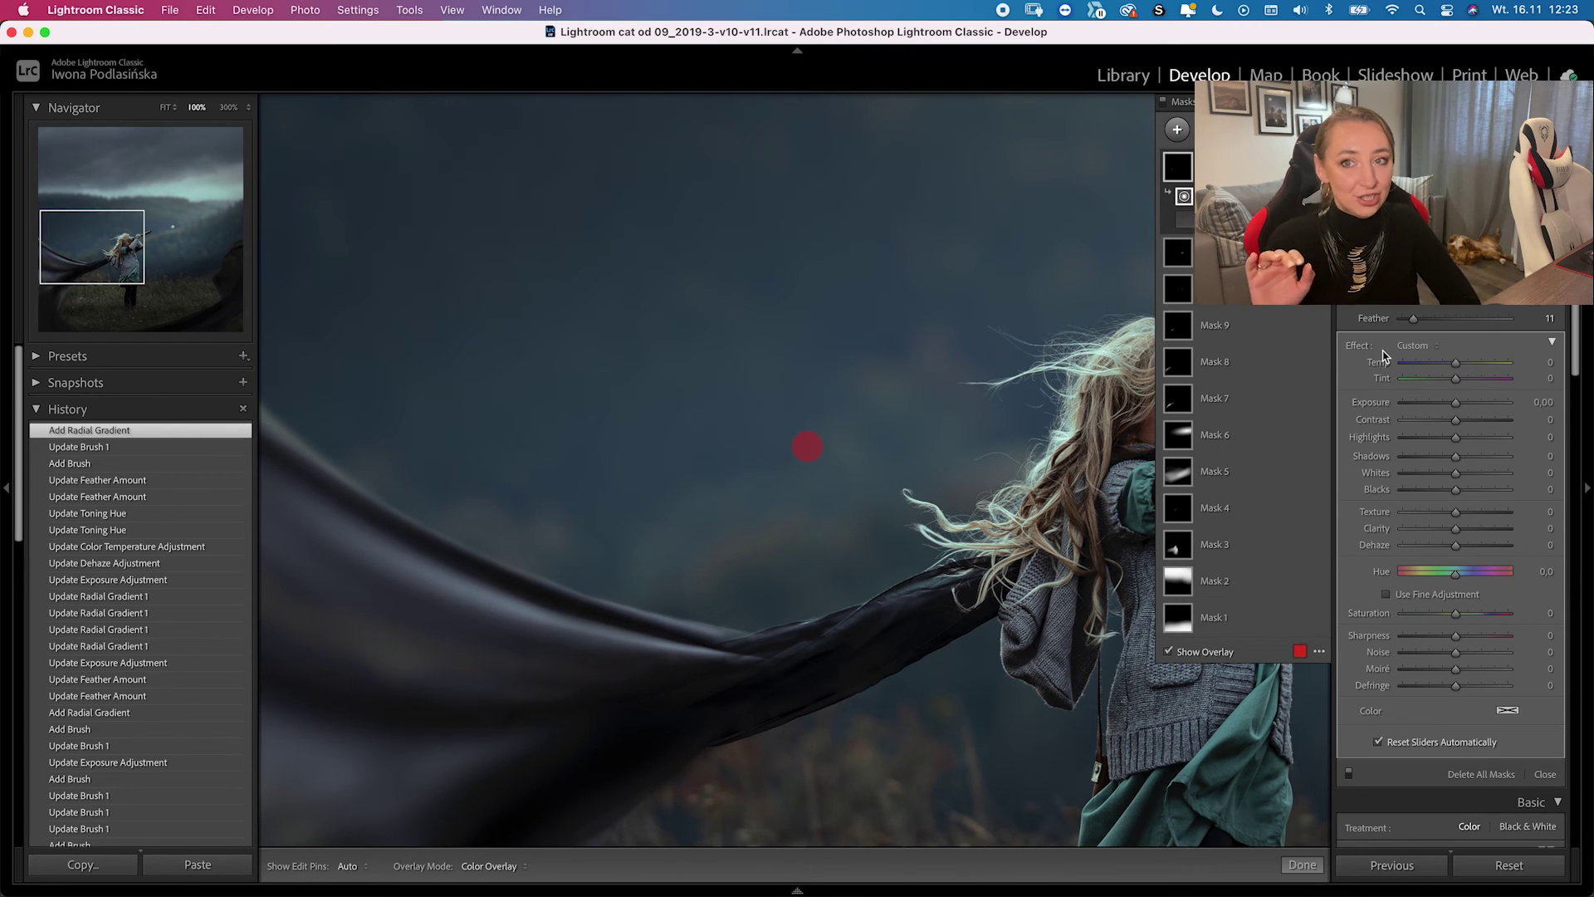
- Open the Bokeh folder of Iwona overlays in Finder, preview IwonaP_Bokeh08.jpg to examine the light shapes, and return to Lightroom Classic
mouse_move(375, 894)
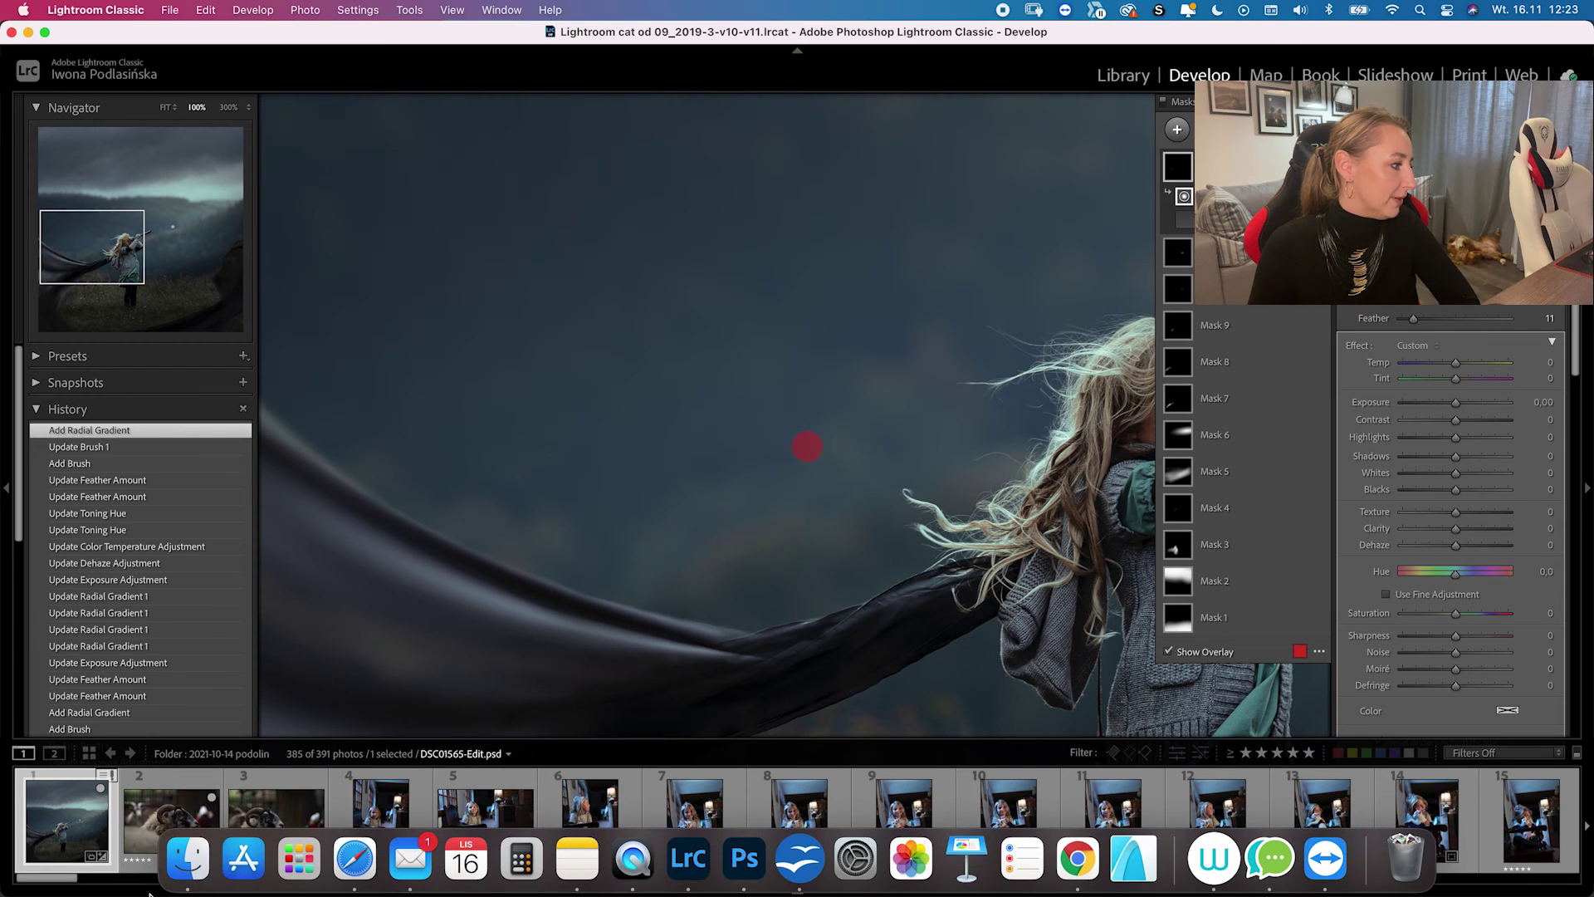
click(179, 859)
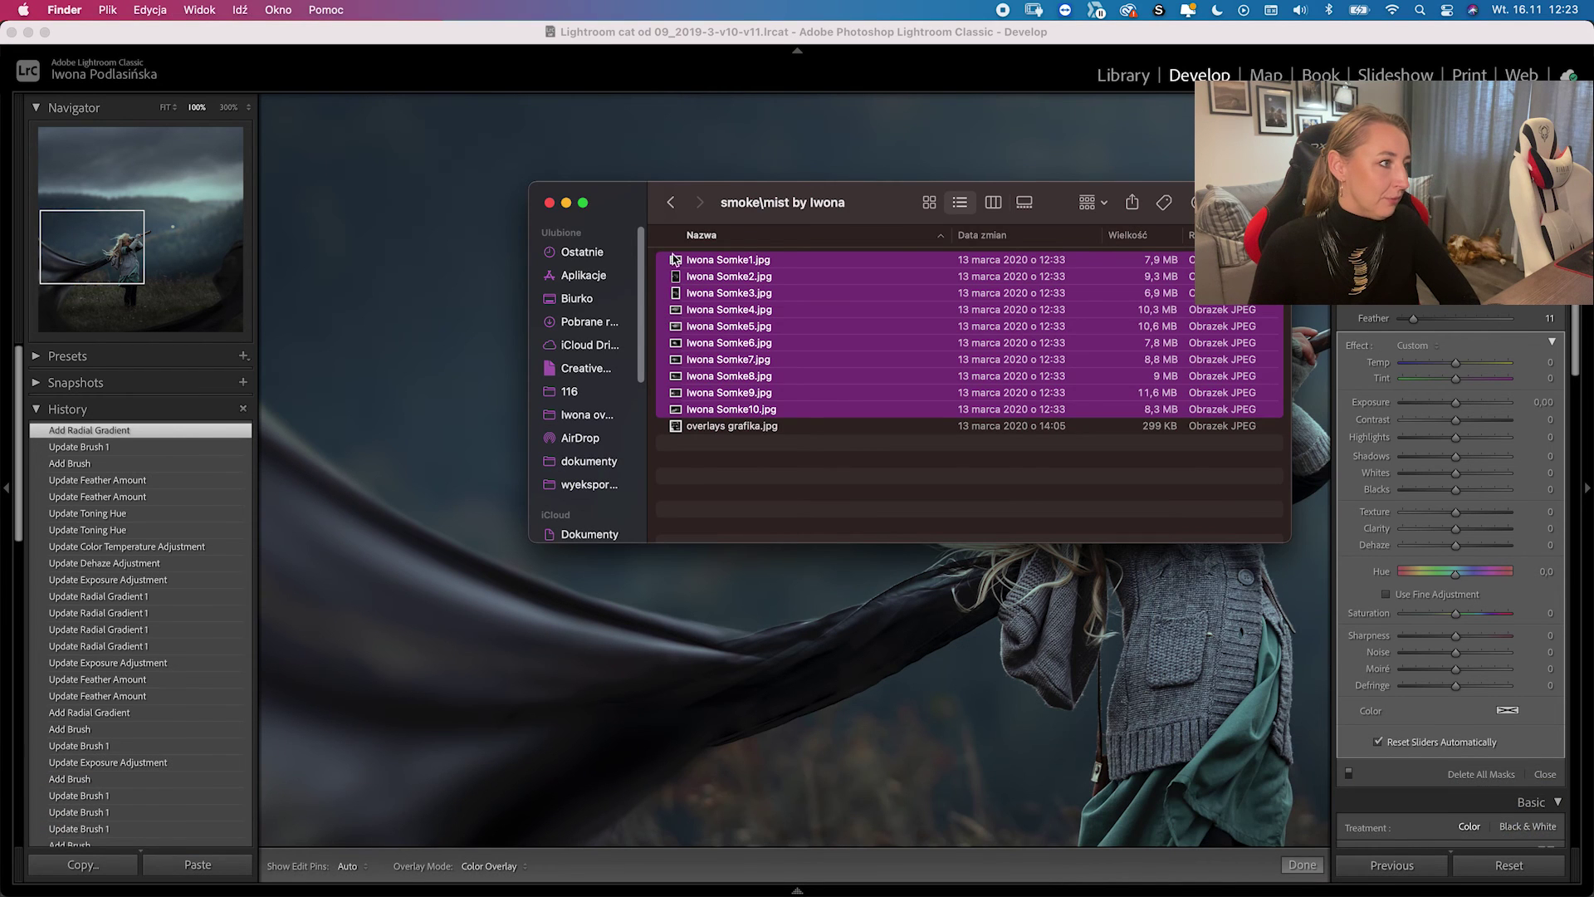
click(670, 203)
click(663, 260)
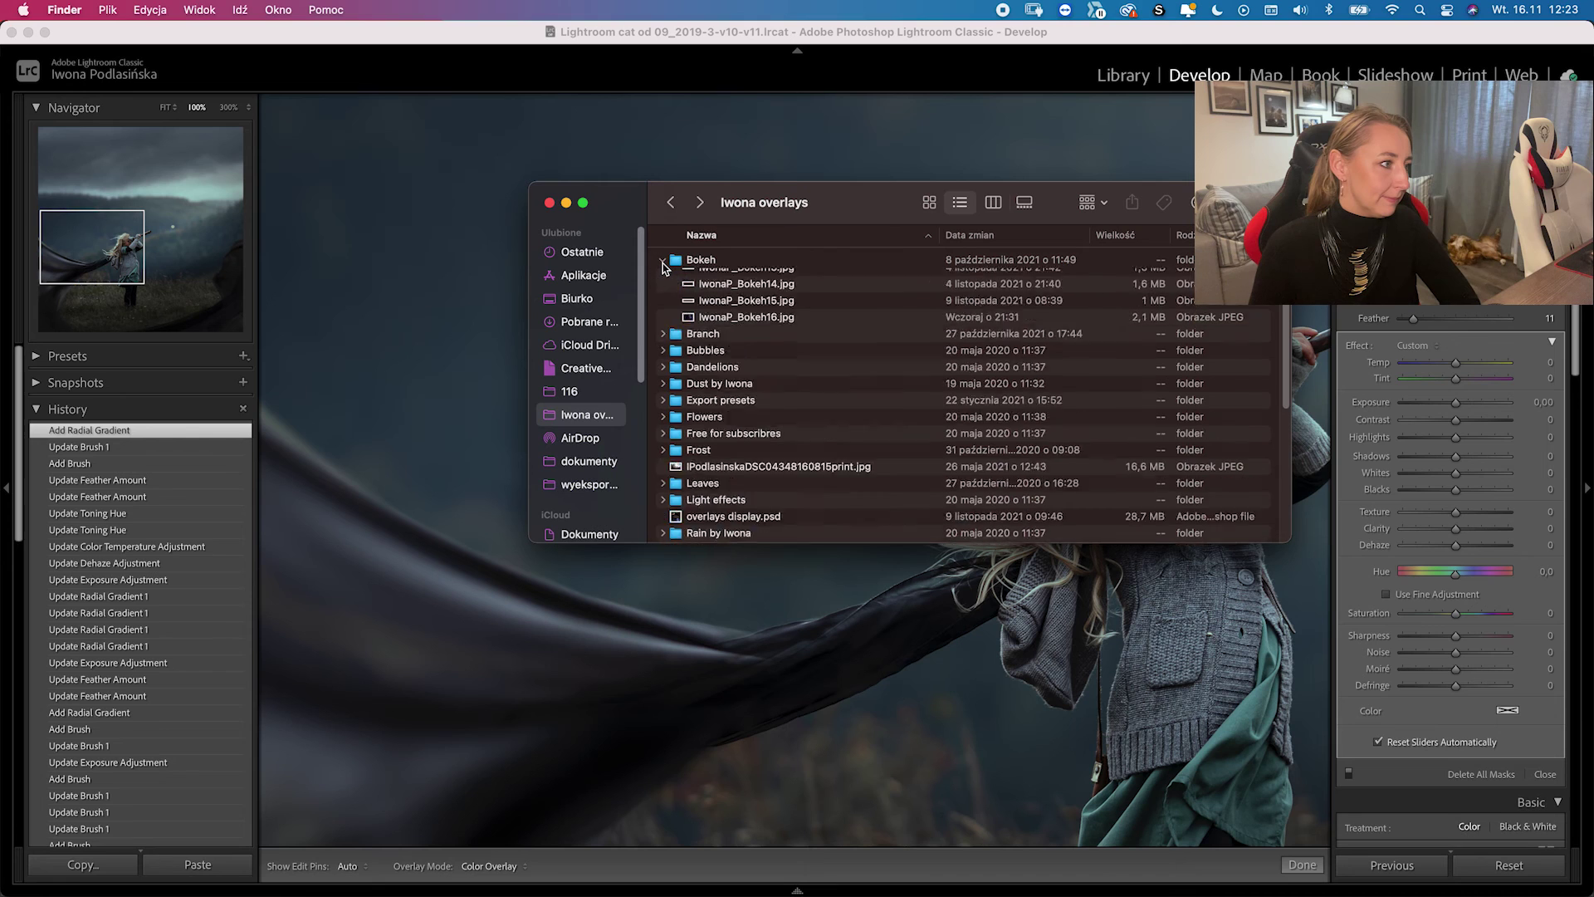
click(929, 203)
double_click(707, 284)
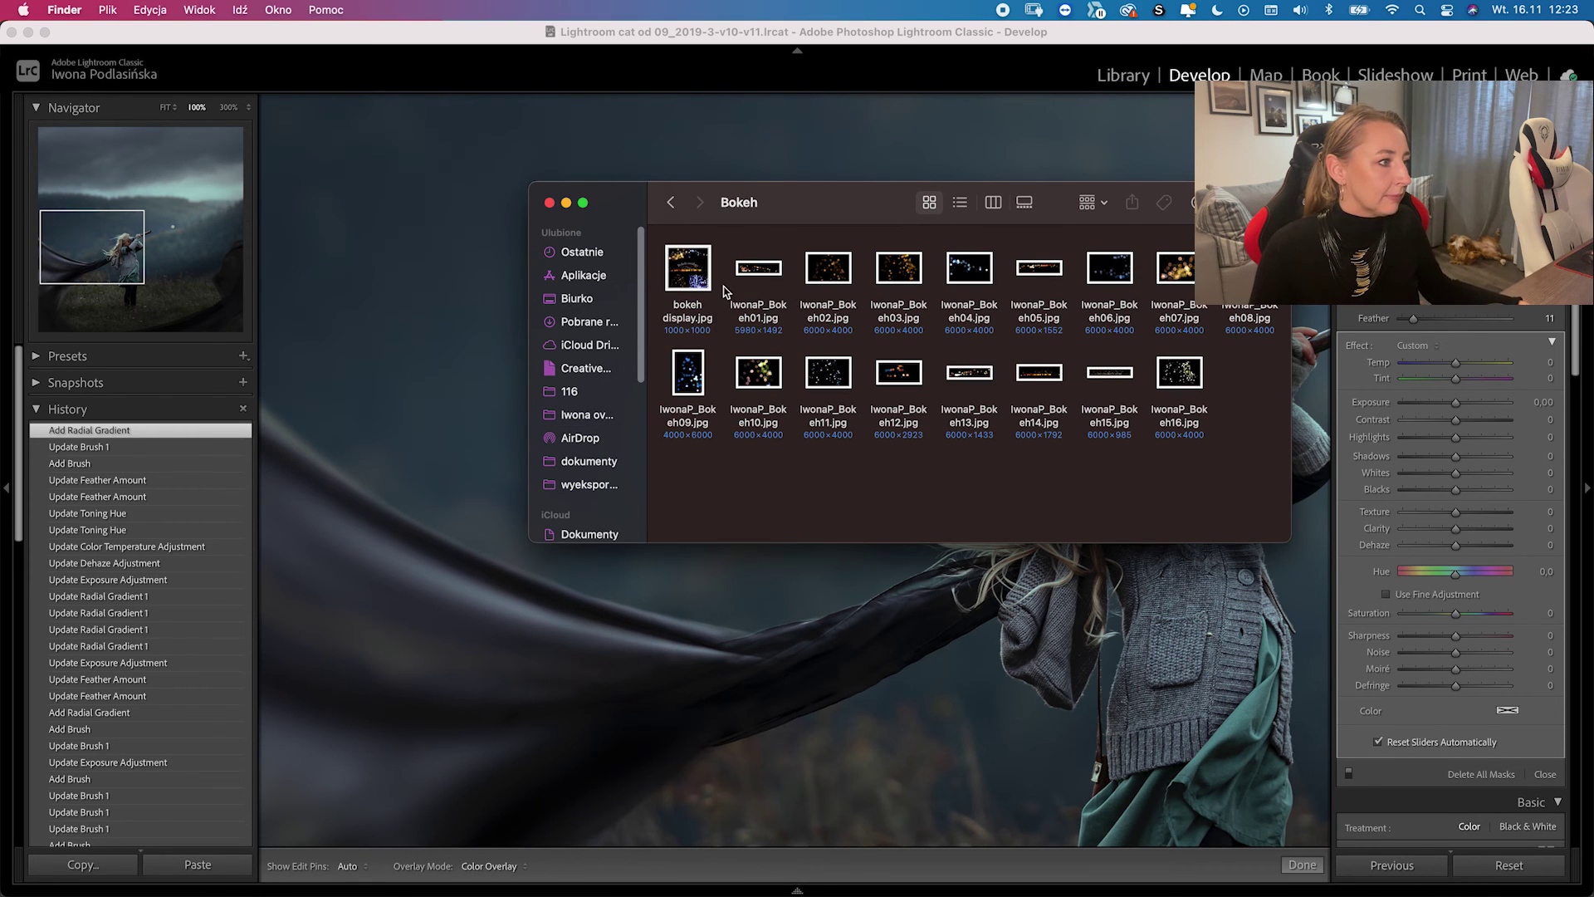
click(1245, 268)
key(space)
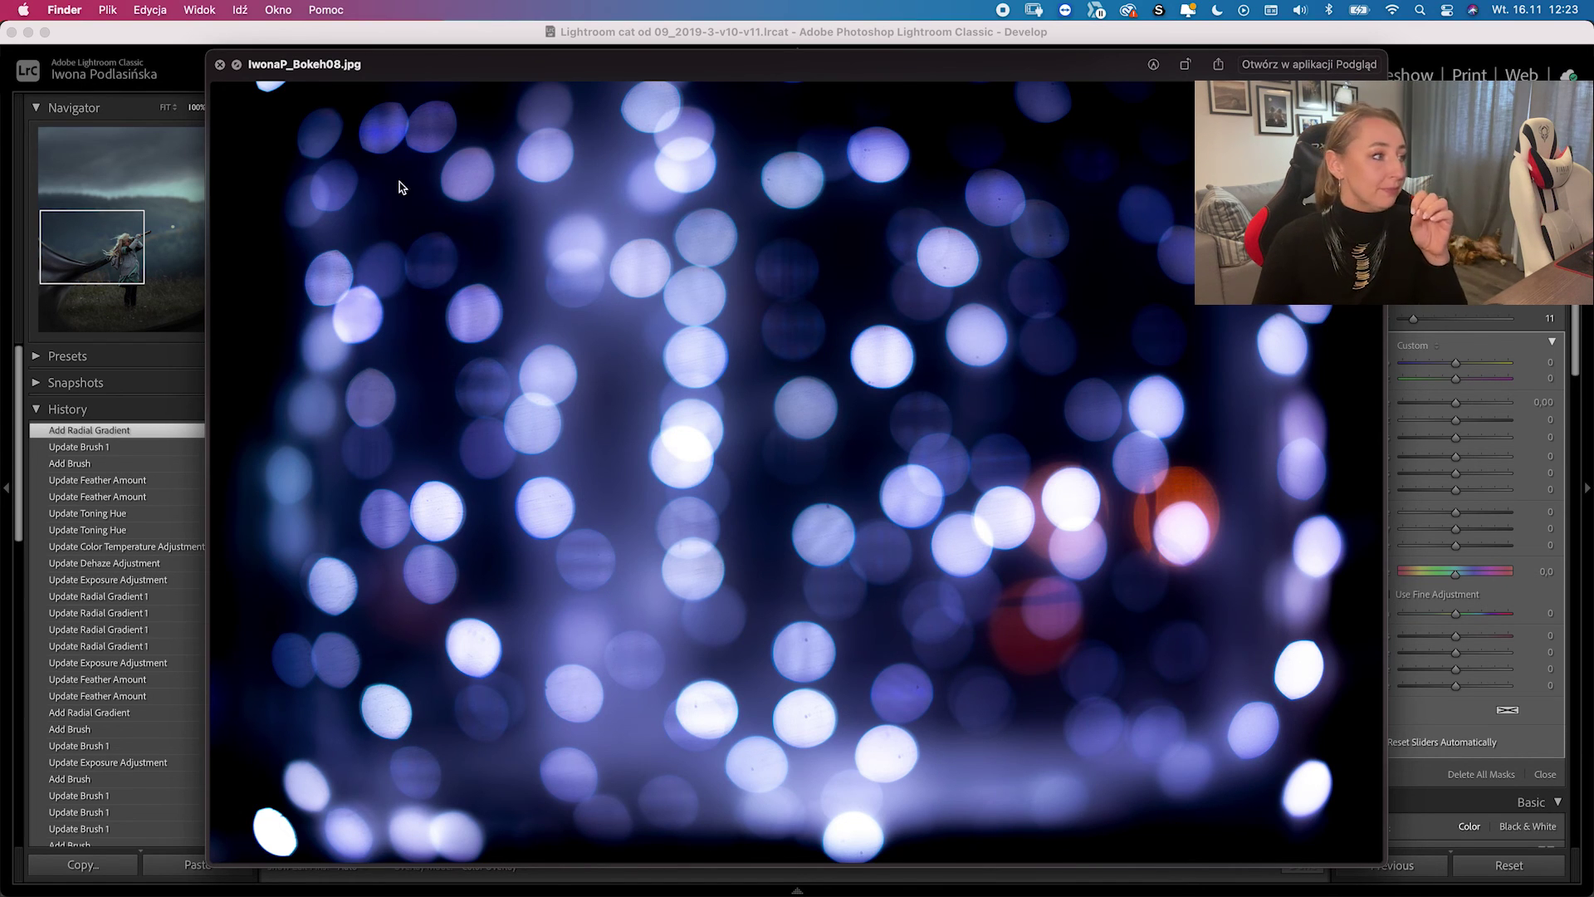
click(219, 66)
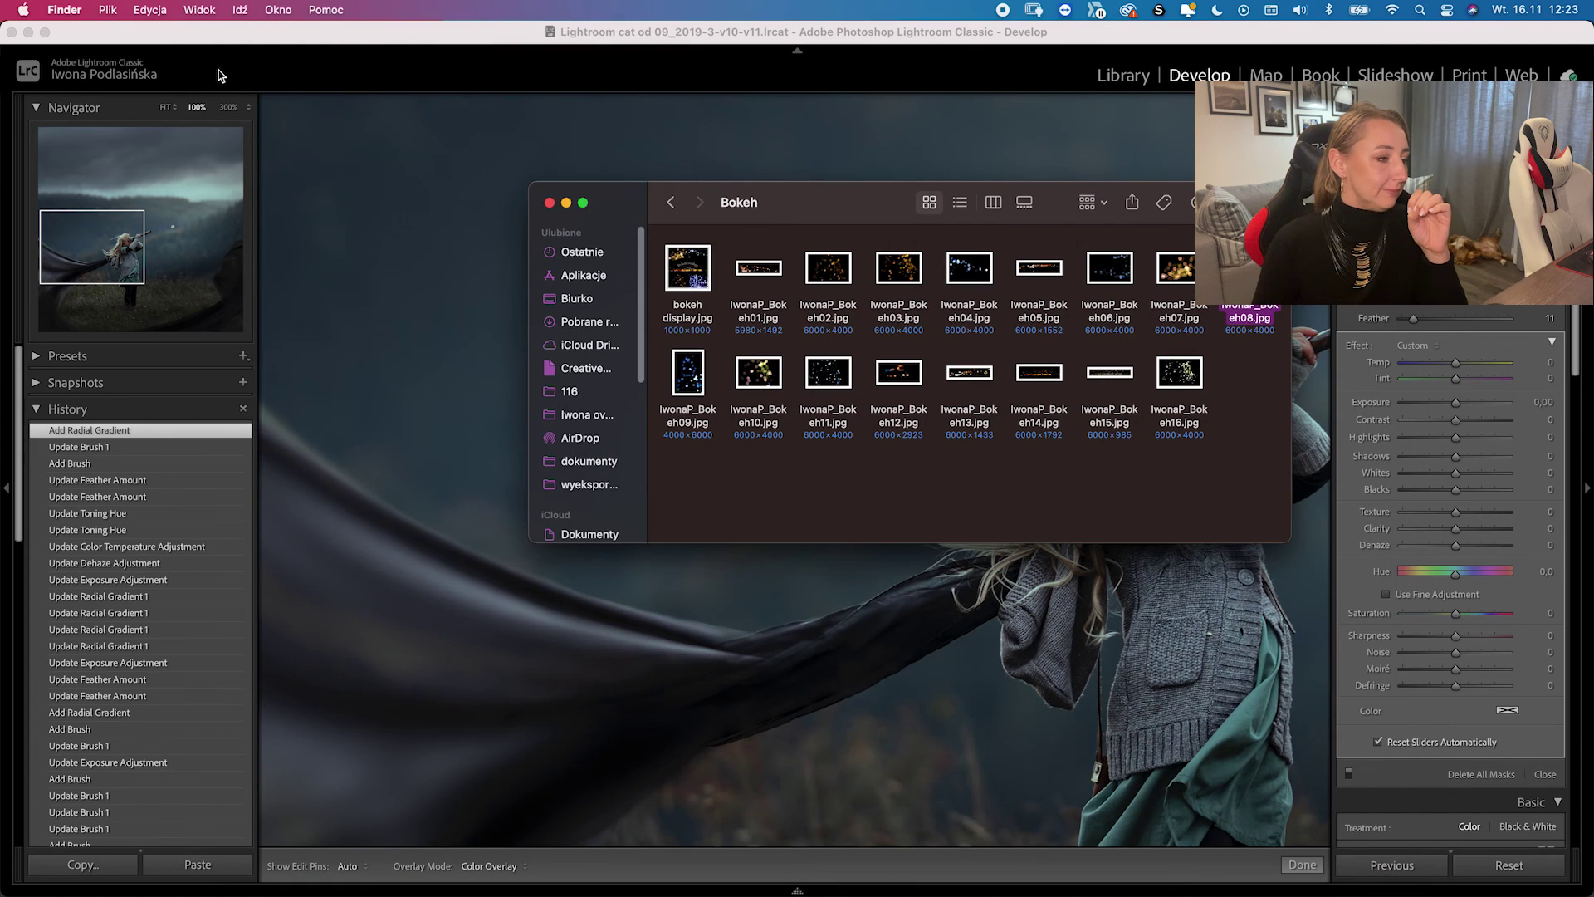
click(480, 383)
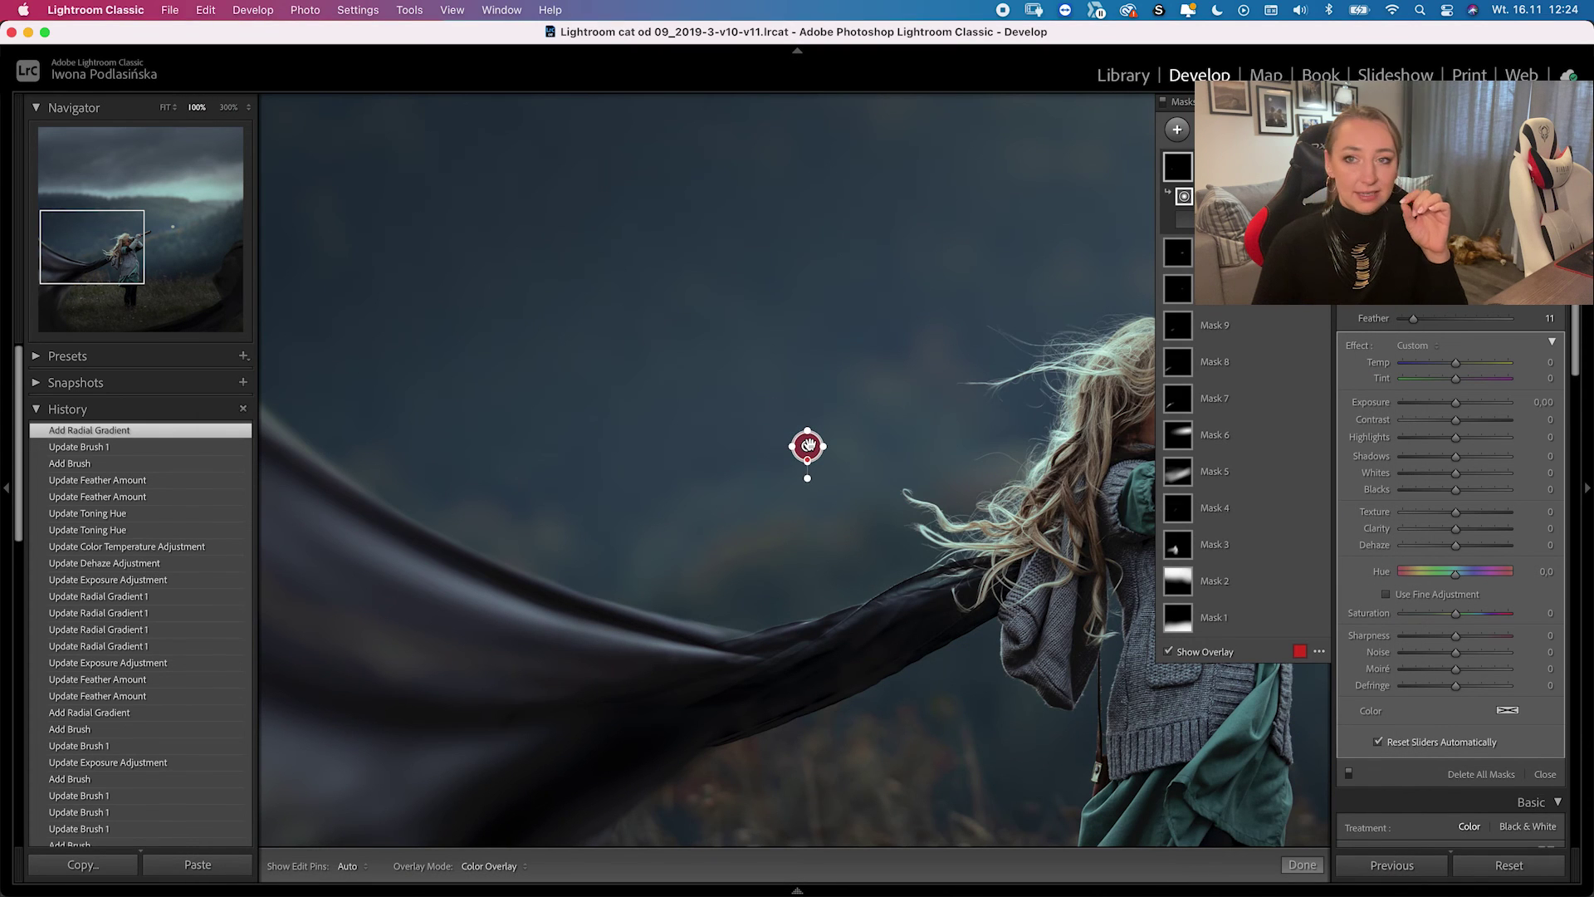
- Move the radial gradient slightly down and set its Dehaze to -33, Exposure to 1.88 and Feather to 8
mouse_move(806, 446)
mouse_down()
mouse_move(406, 425)
mouse_move(801, 434)
mouse_move(813, 466)
mouse_up()
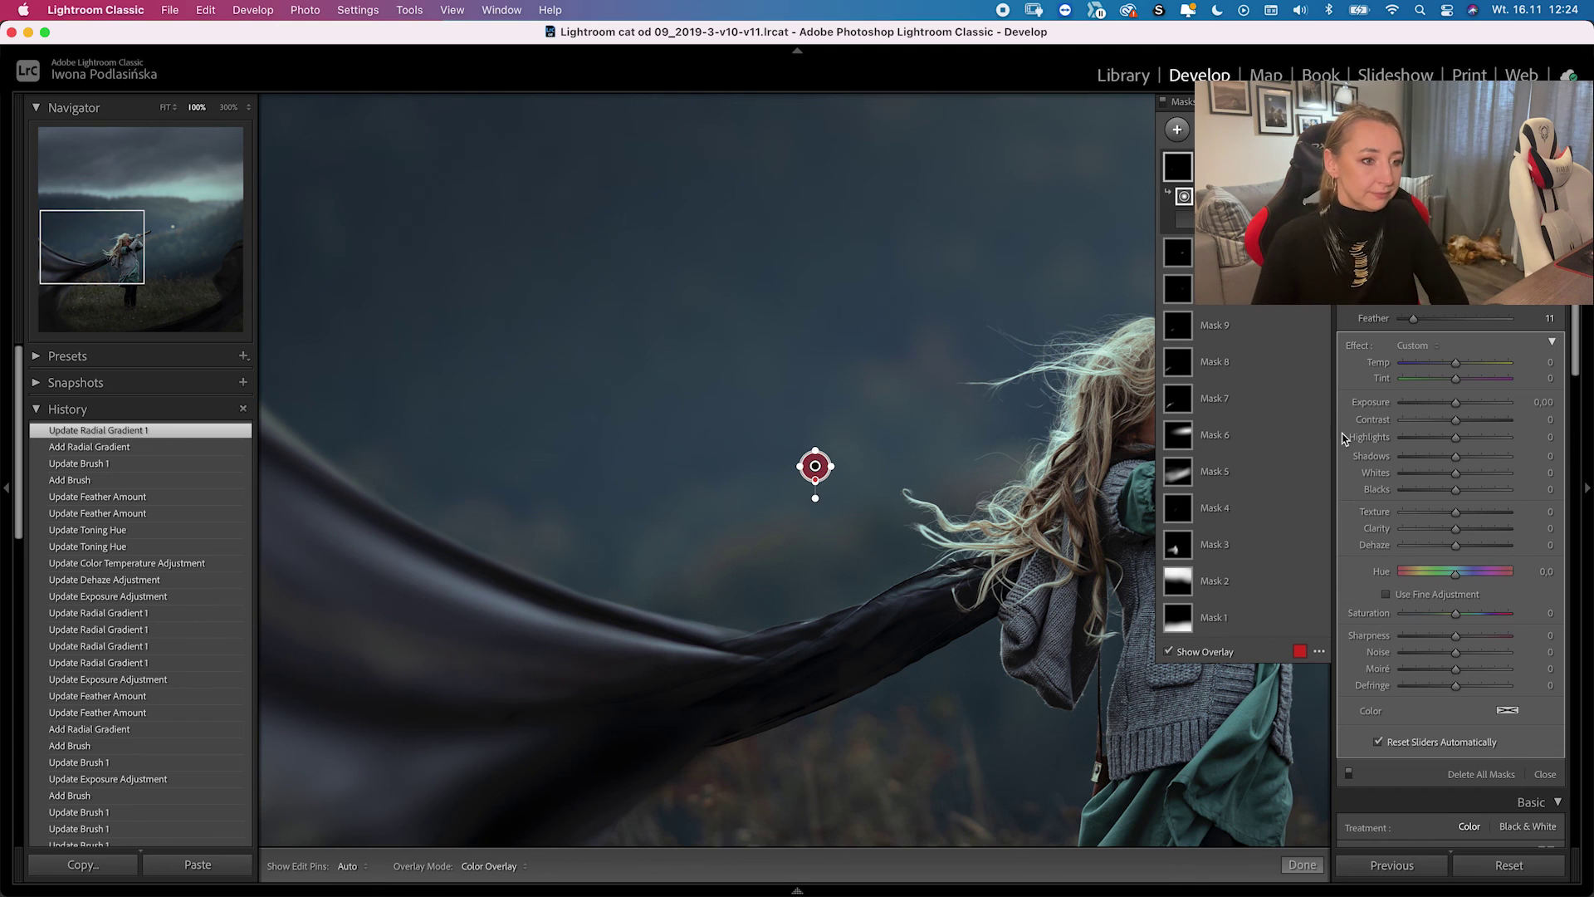
drag(1456, 545, 1435, 546)
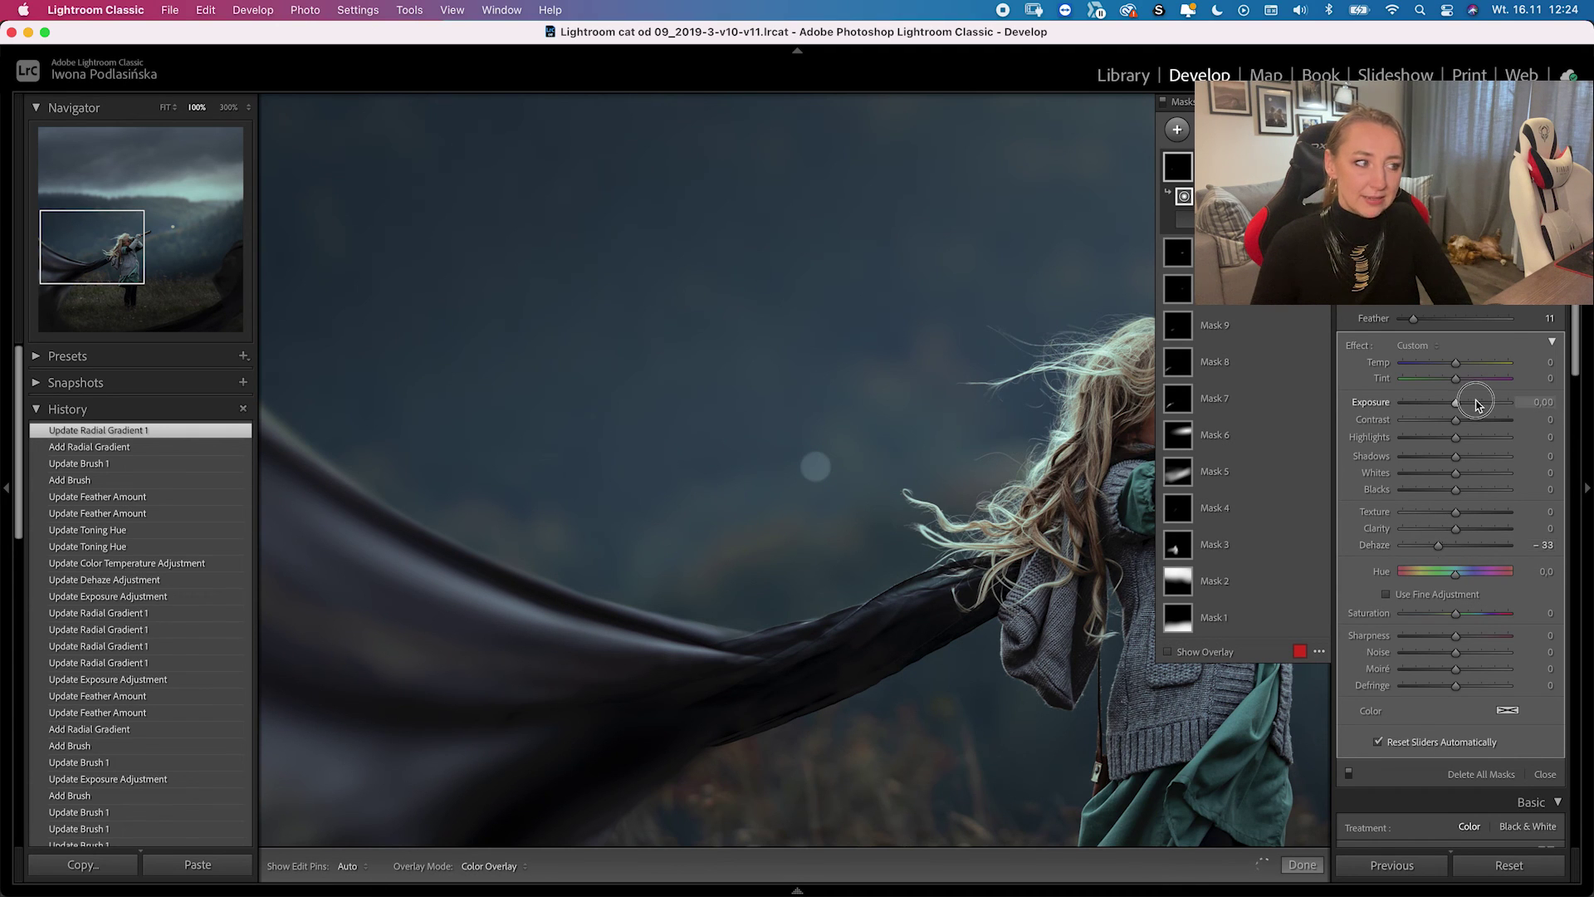
drag(1476, 404, 1482, 405)
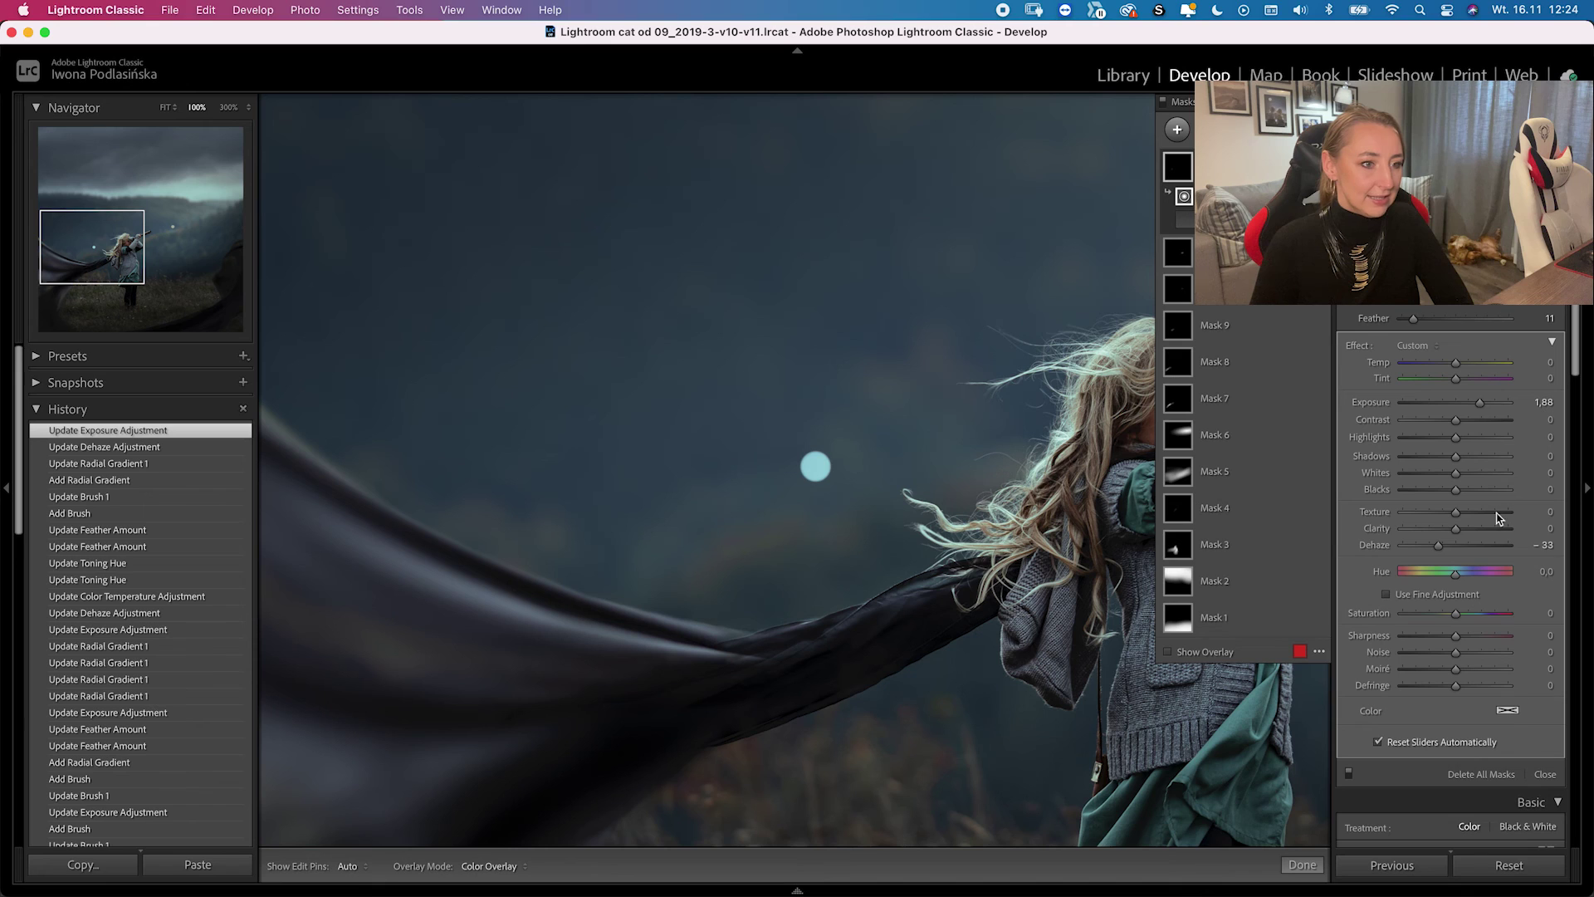
mouse_move(1413, 319)
mouse_down()
mouse_move(1461, 323)
mouse_move(1413, 325)
mouse_up()
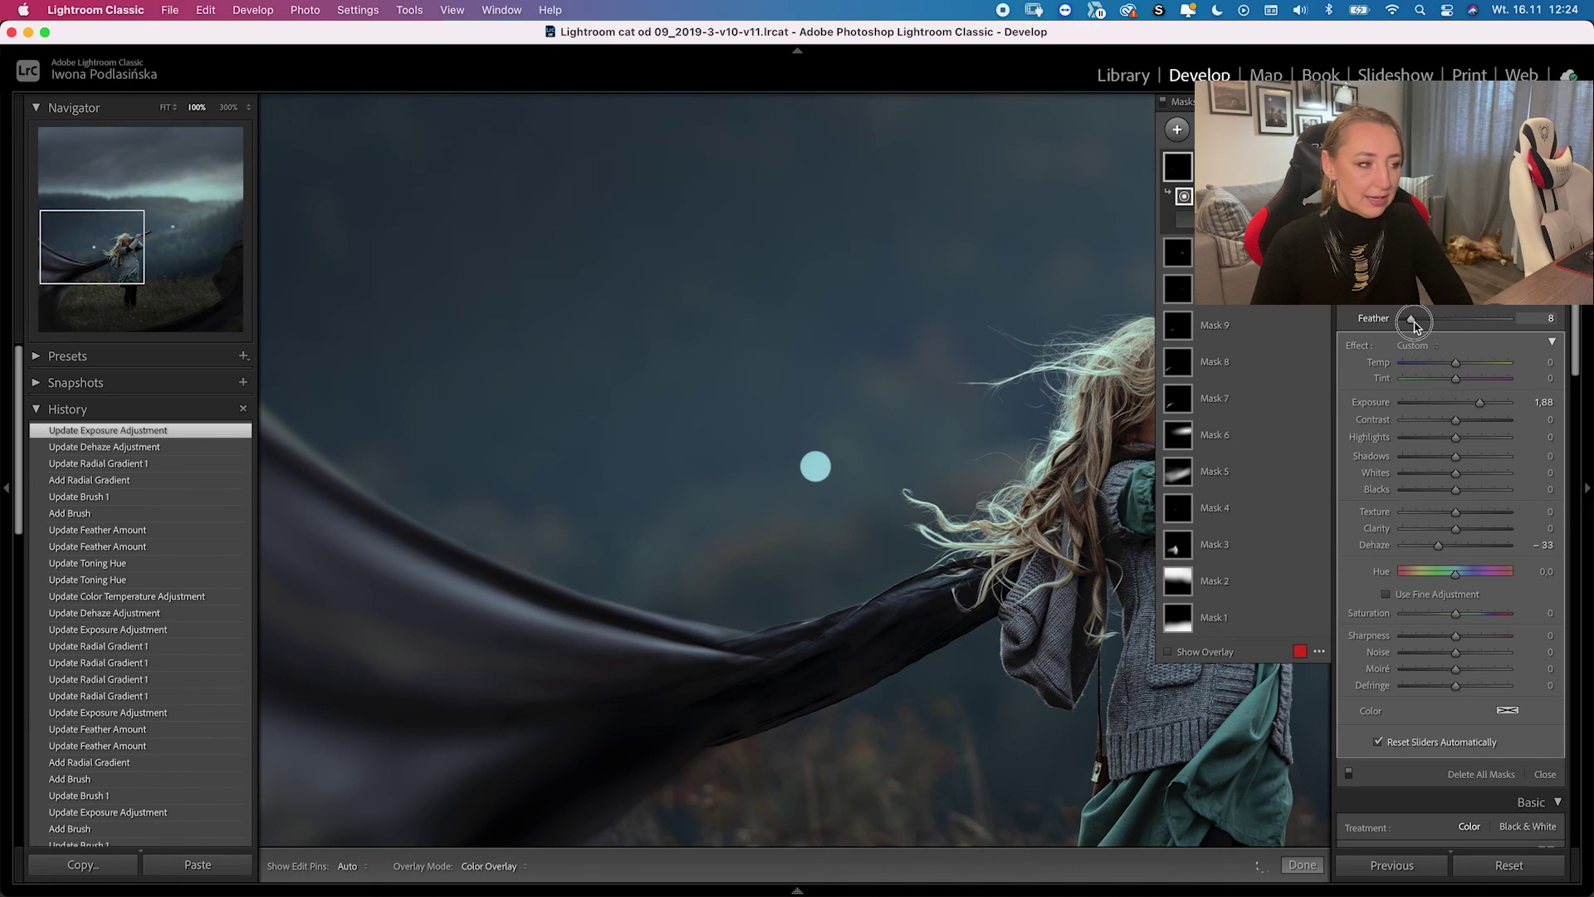
drag(1411, 323, 1411, 323)
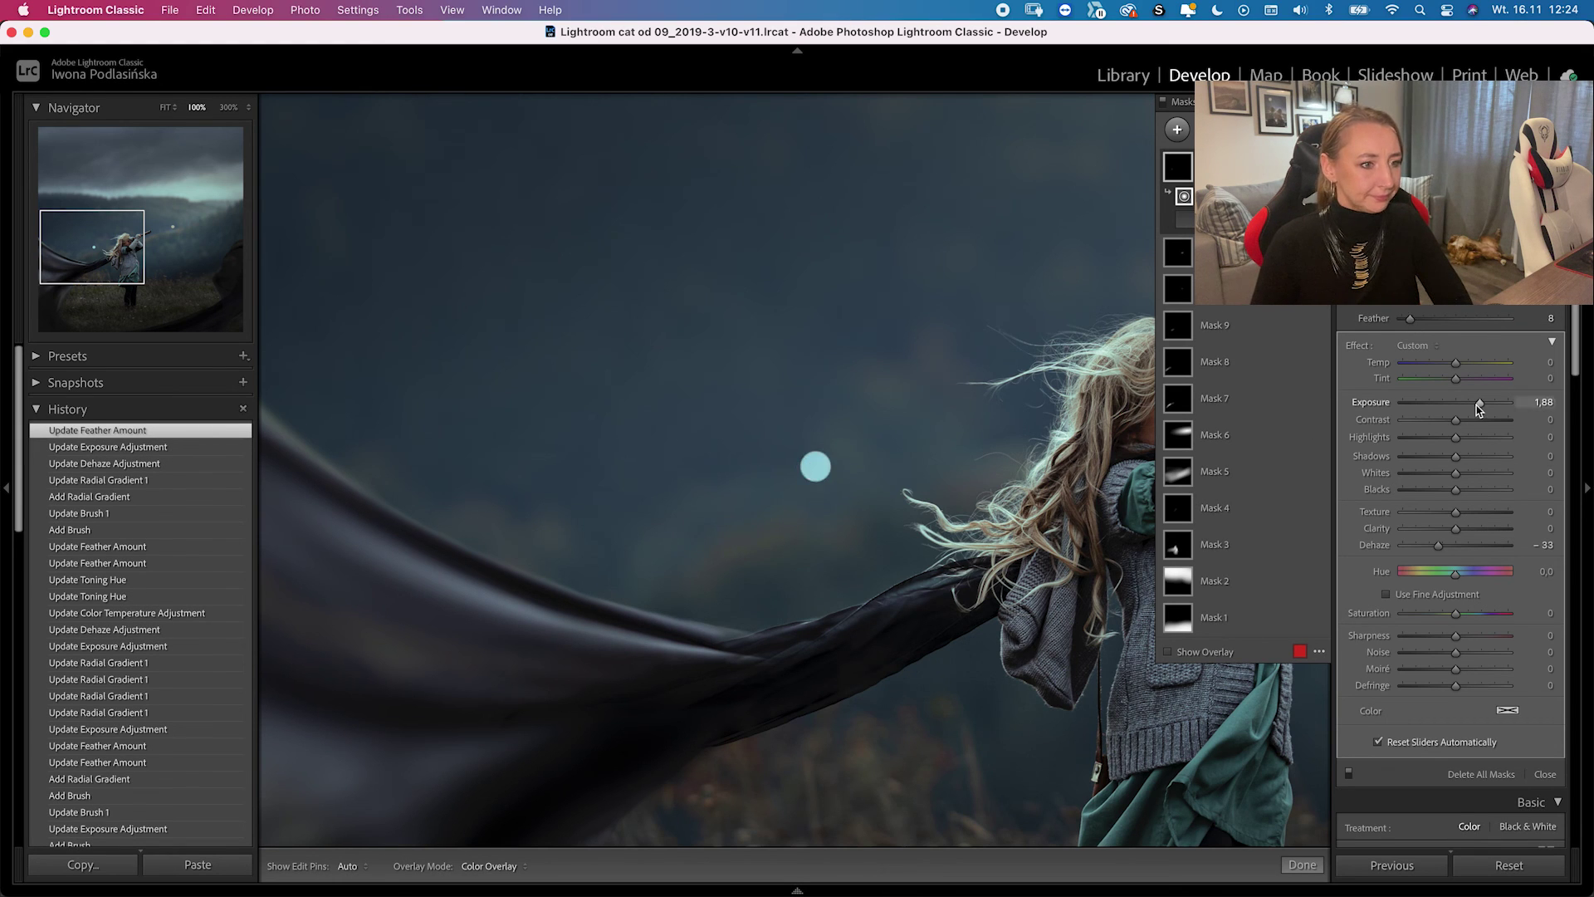
- Tint the radial gradient orange with hue 31 and saturation 71%, and set its Exposure to 1.58
drag(1477, 404, 1465, 407)
click(1437, 547)
drag(1439, 556, 1432, 559)
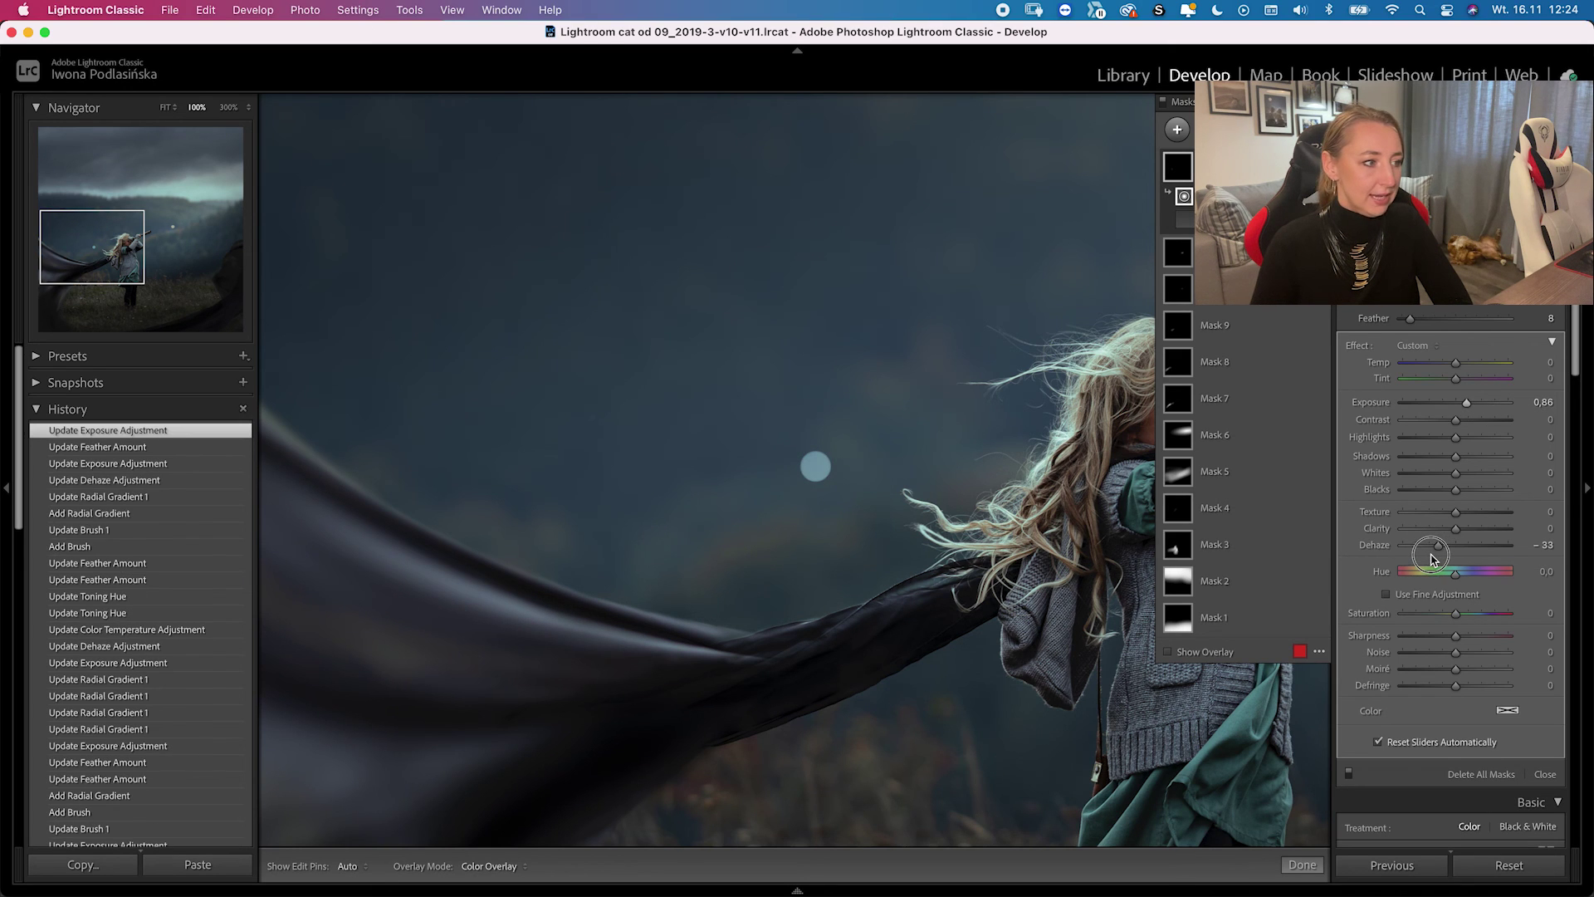
click(1512, 712)
drag(1200, 751, 1195, 726)
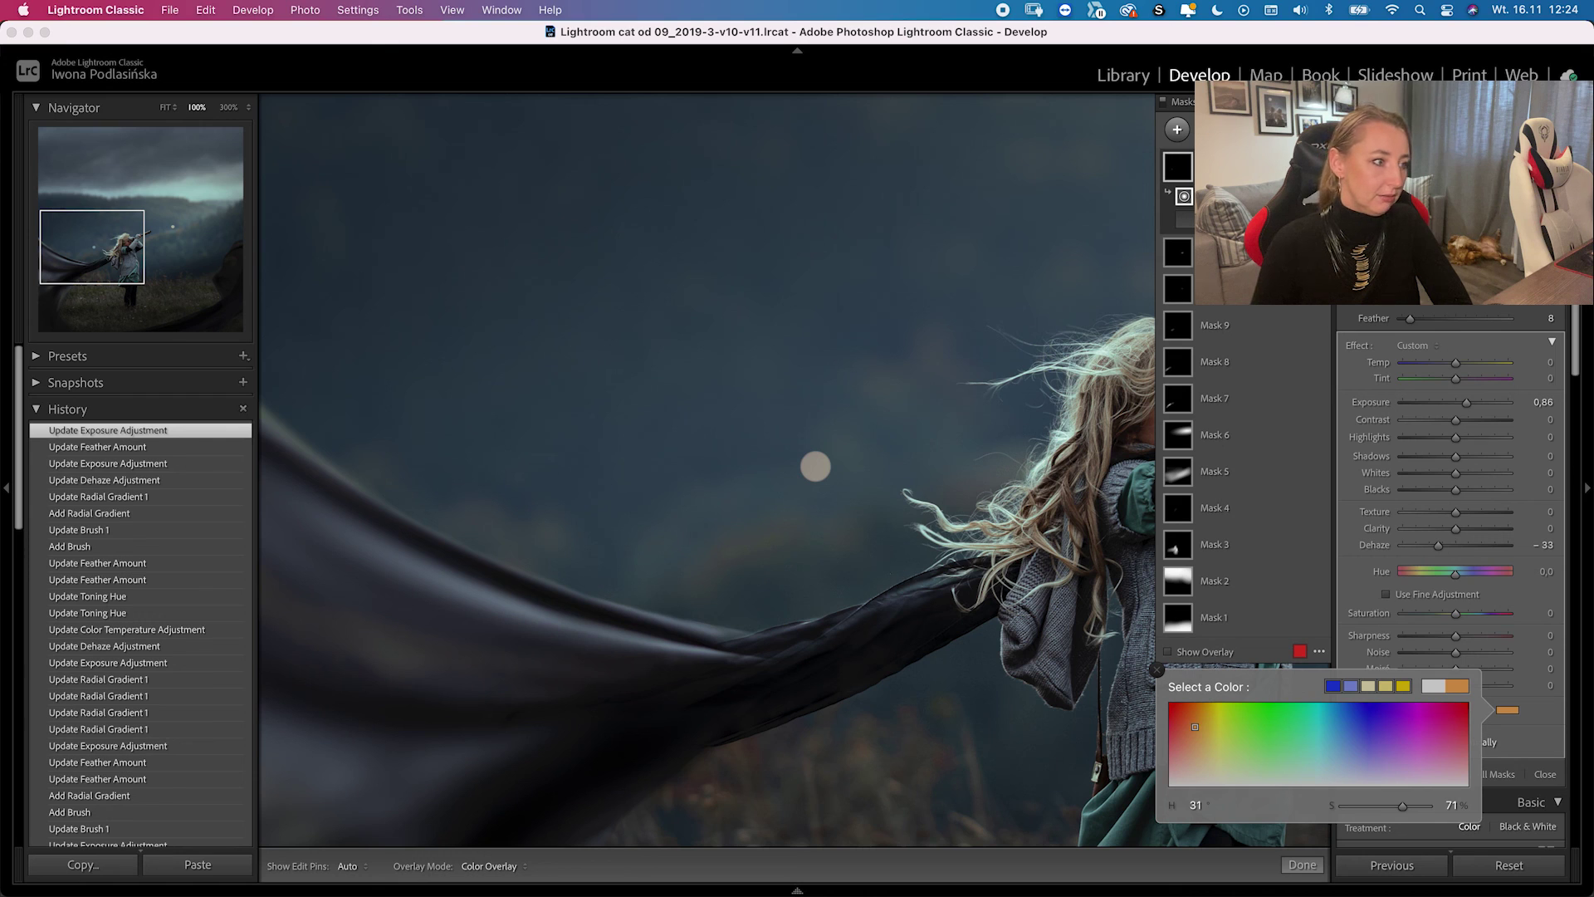
click(1475, 403)
click(1475, 402)
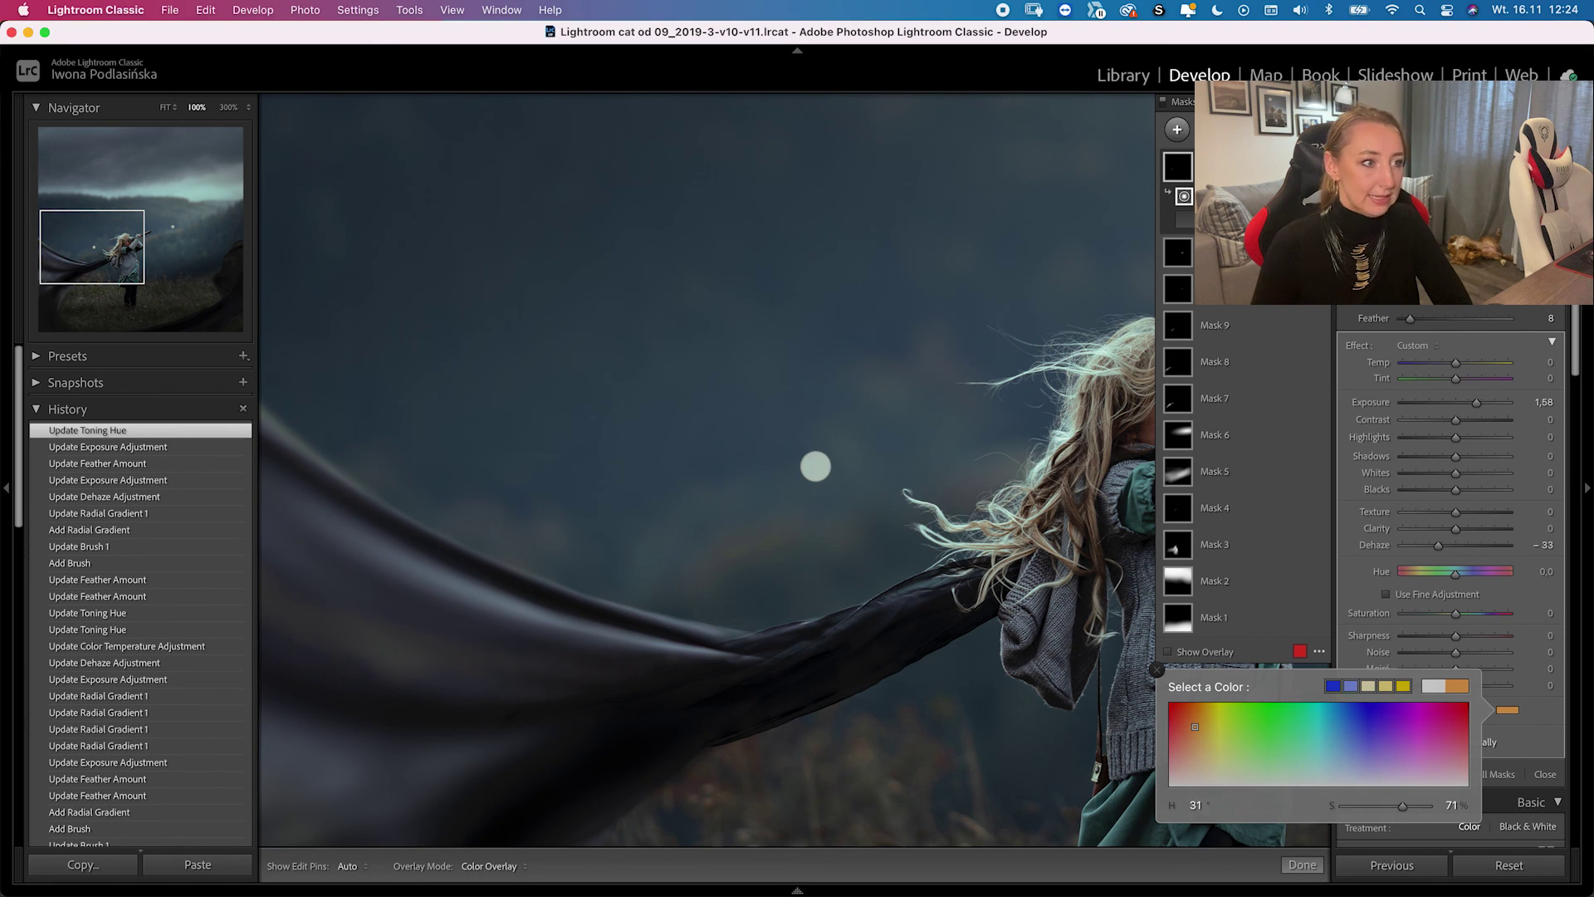
- Paint a new brush mask below the light circle toward the girl's hair, set its Exposure to 0.95, and close masking at fit view
click(1176, 128)
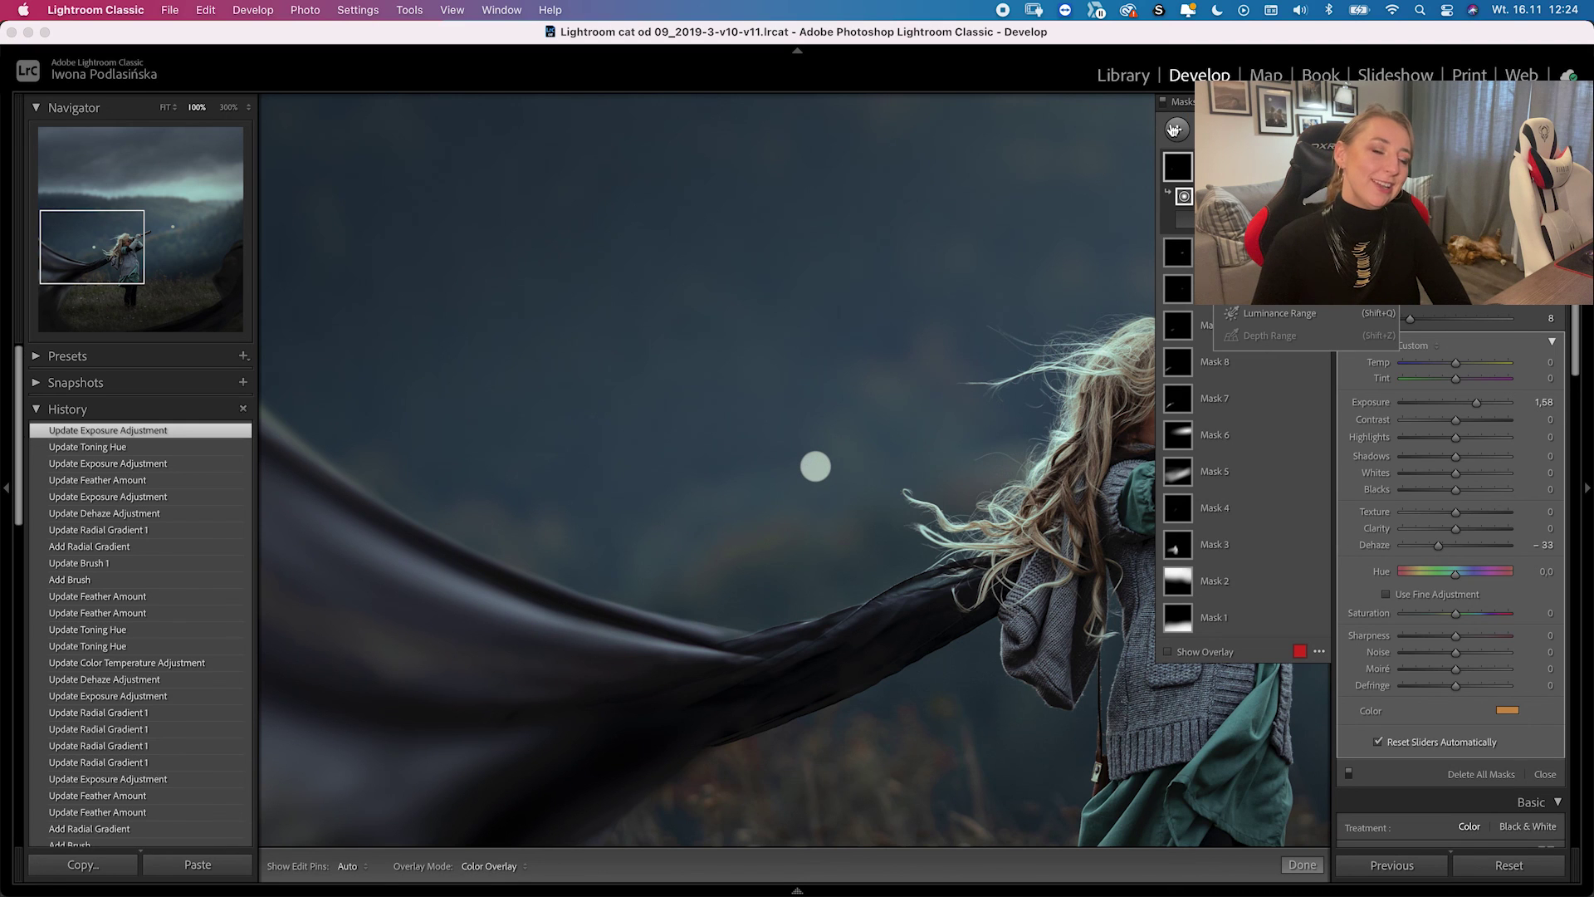
key(k)
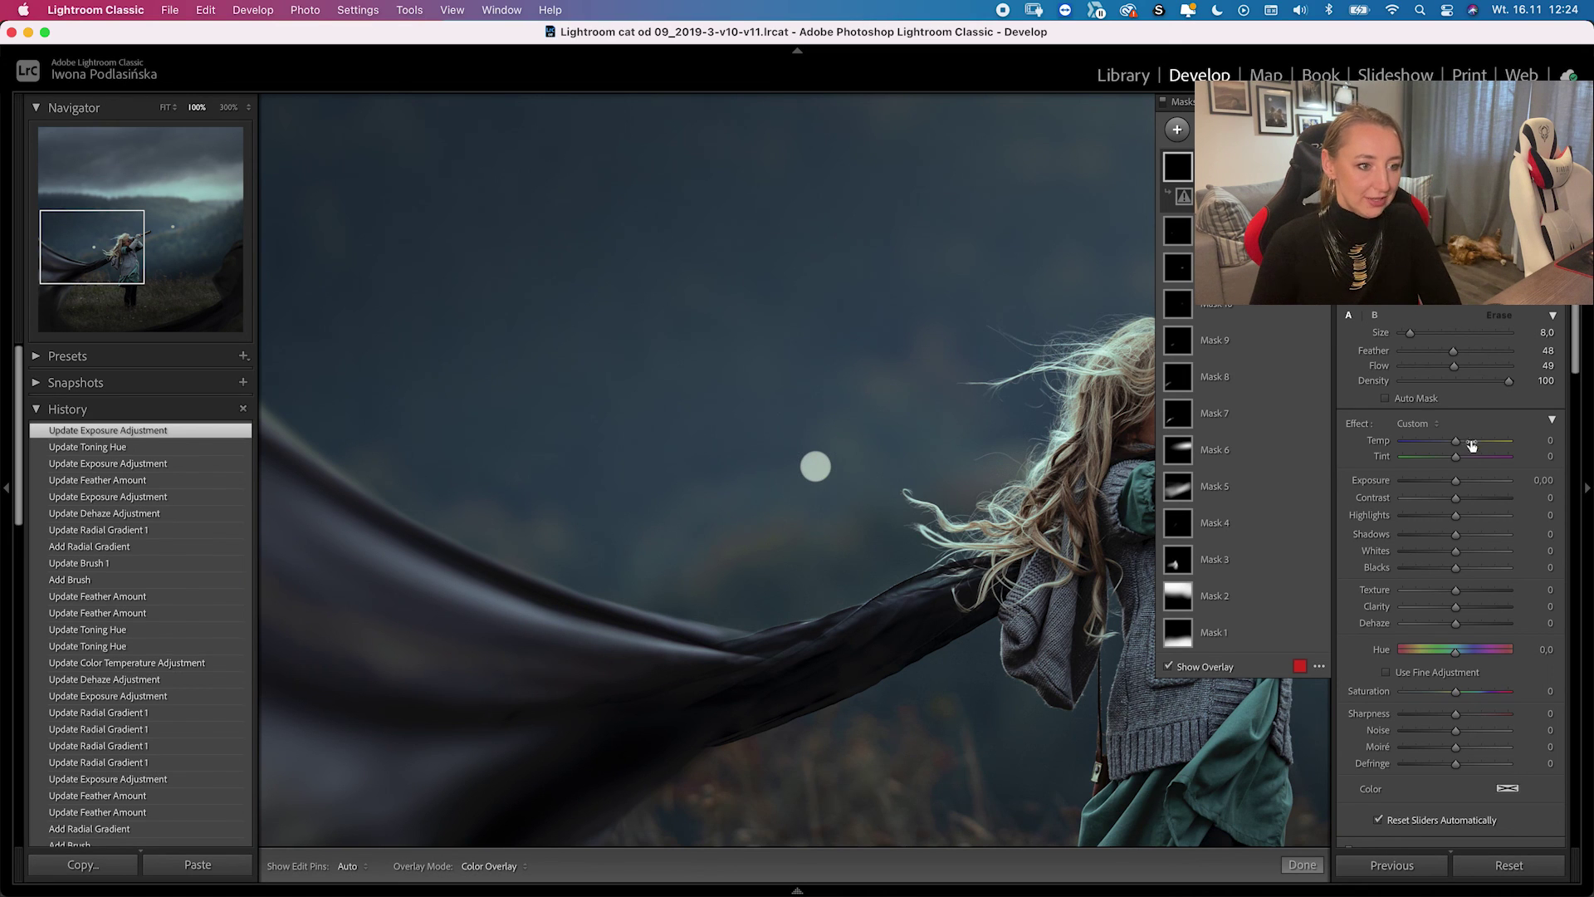
mouse_move(821, 495)
mouse_down()
mouse_move(776, 557)
mouse_move(885, 514)
mouse_move(803, 539)
mouse_up()
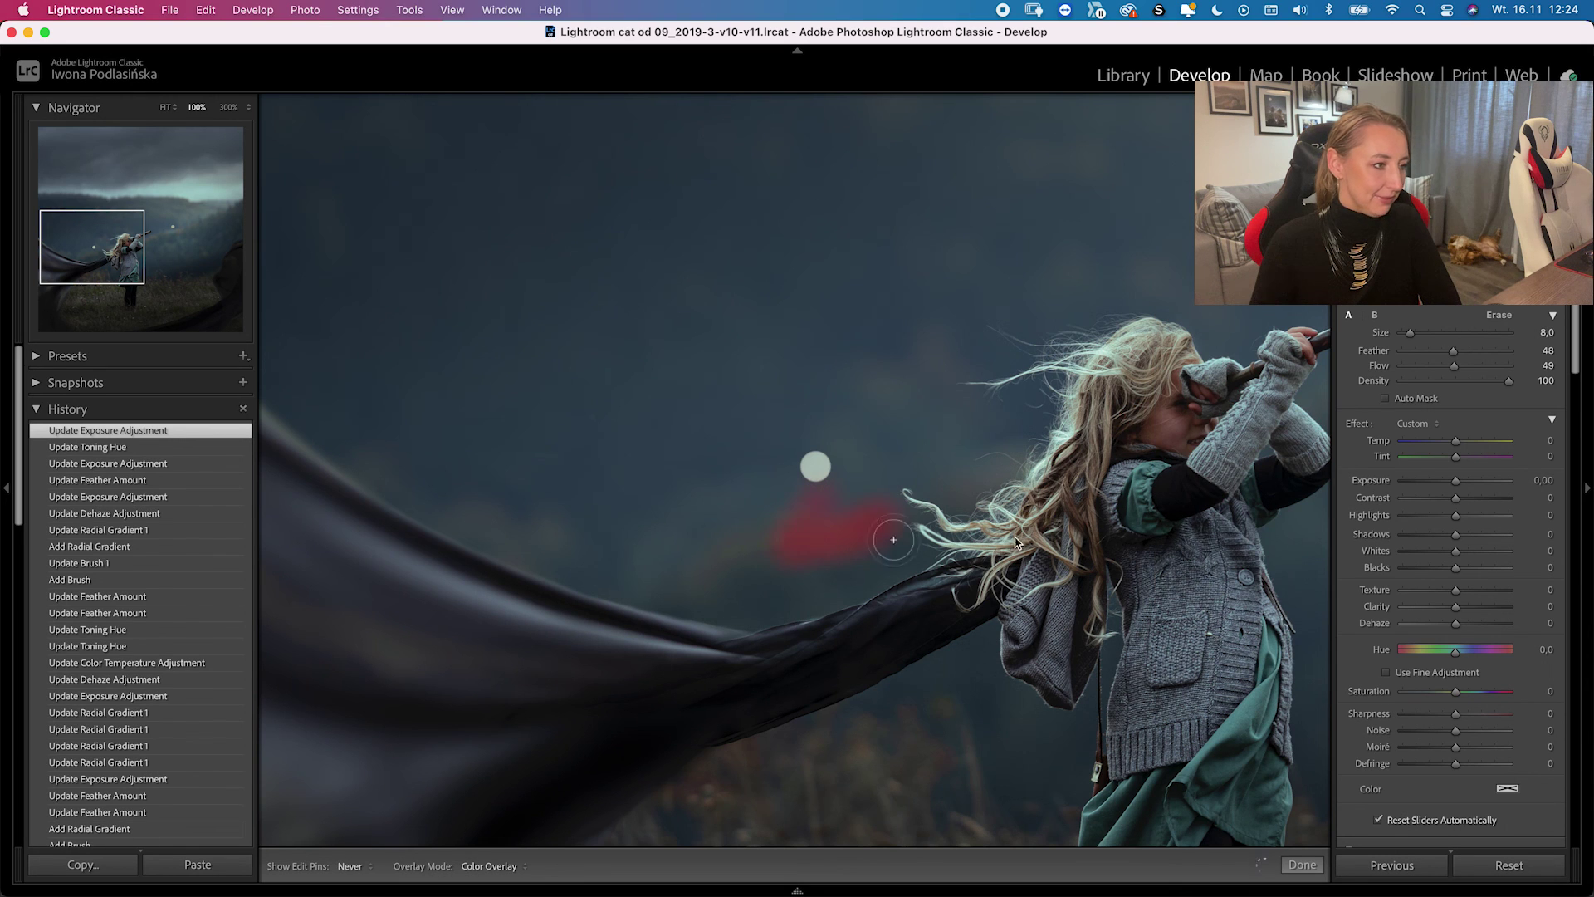
click(1472, 482)
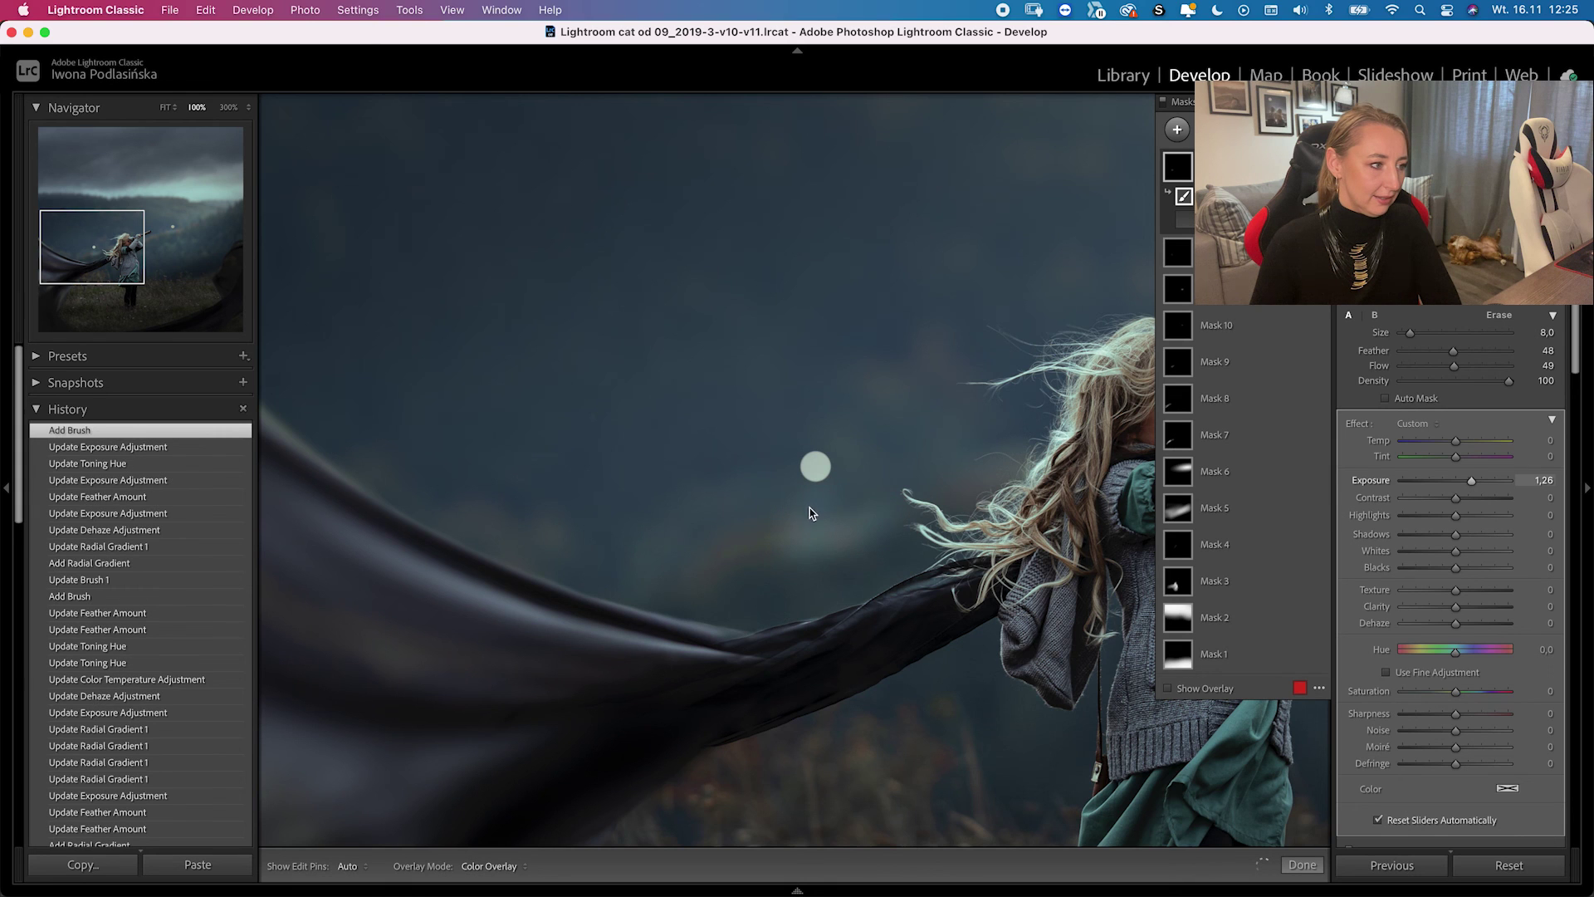
drag(836, 571, 926, 523)
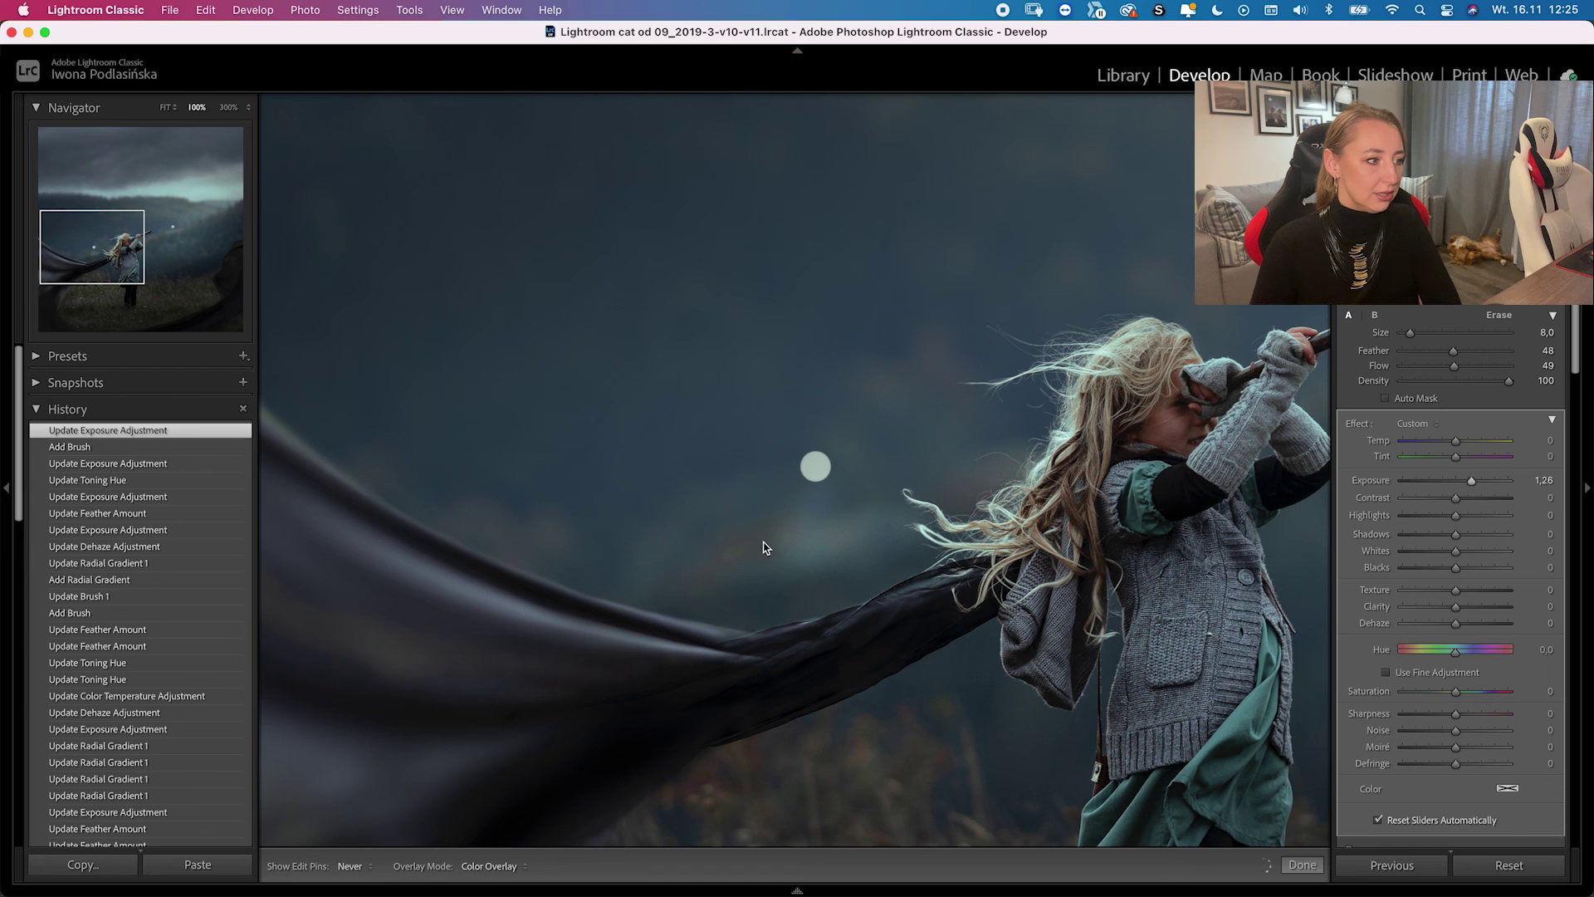
key(h)
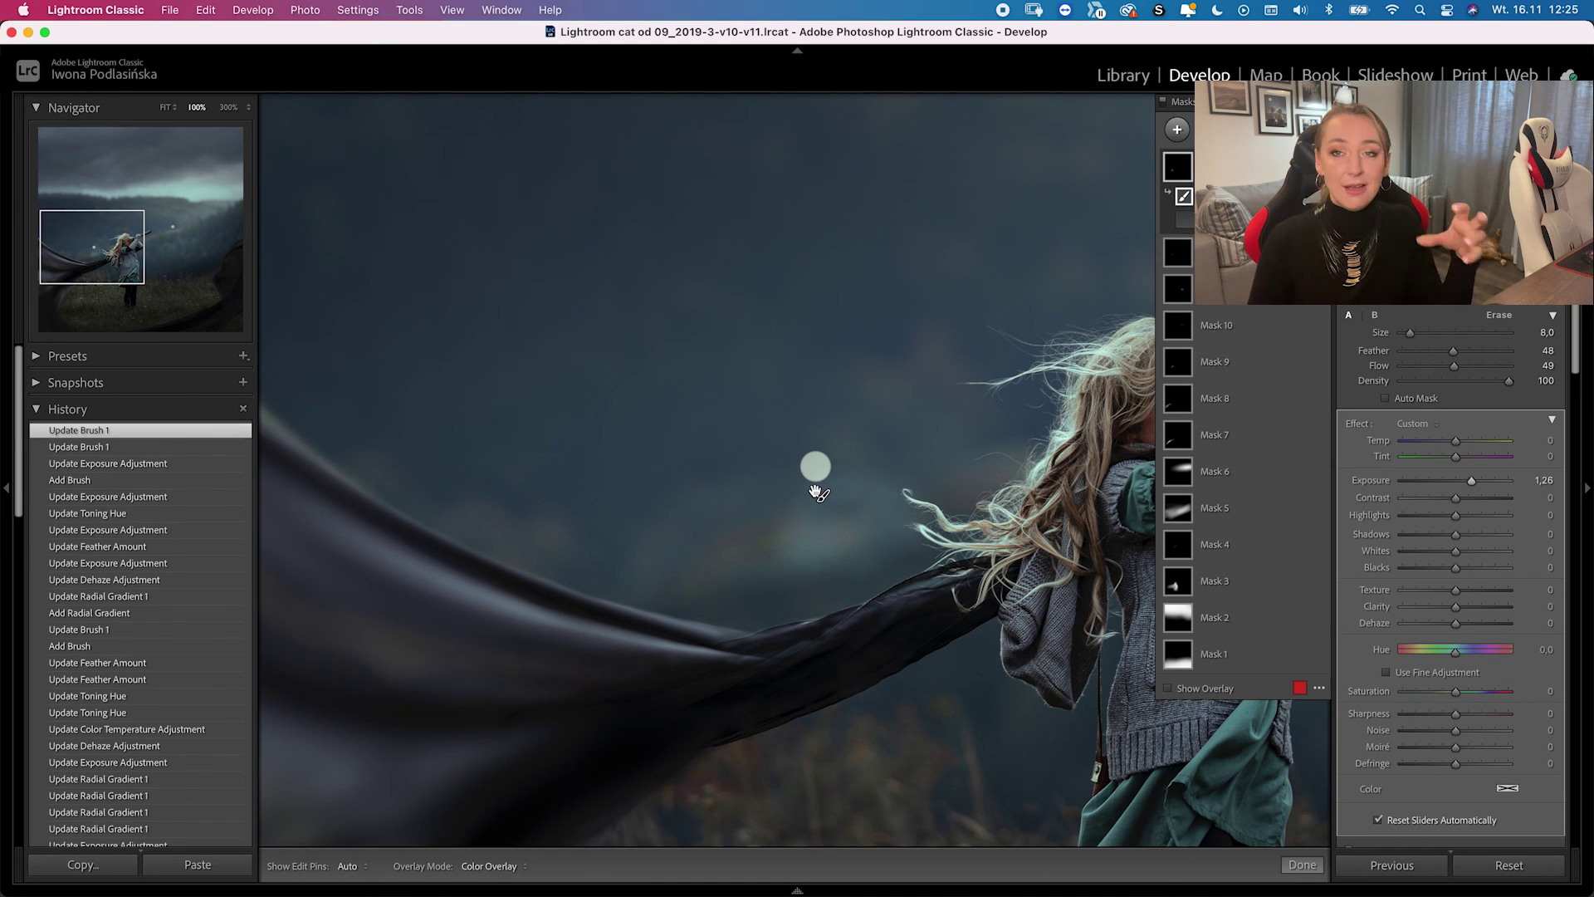
drag(1472, 481, 1470, 486)
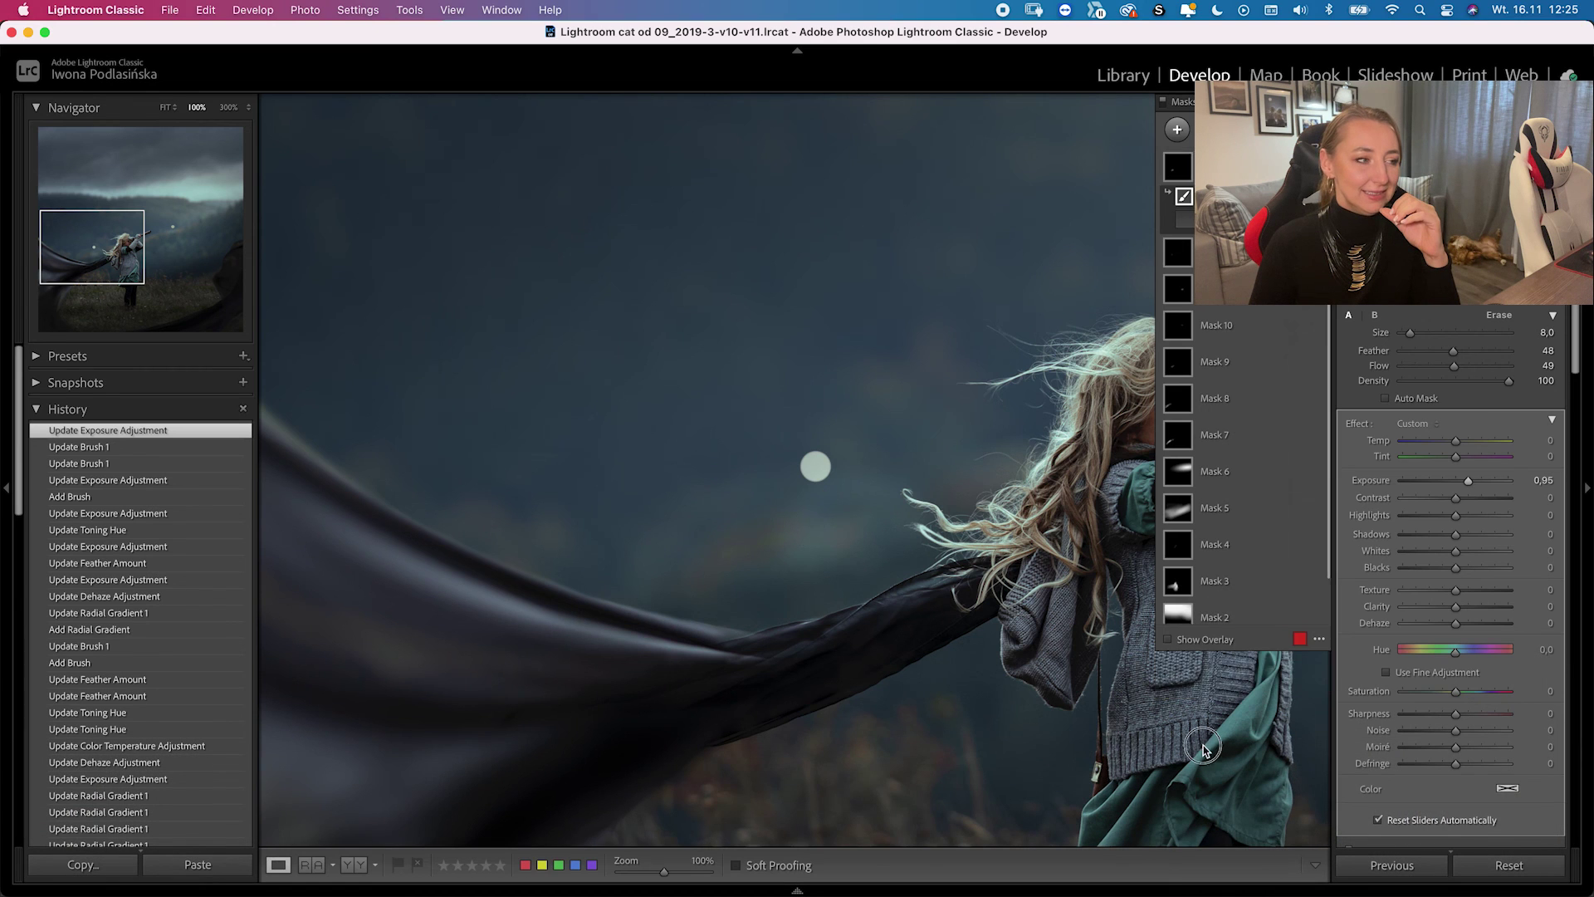
key(k)
key(z)
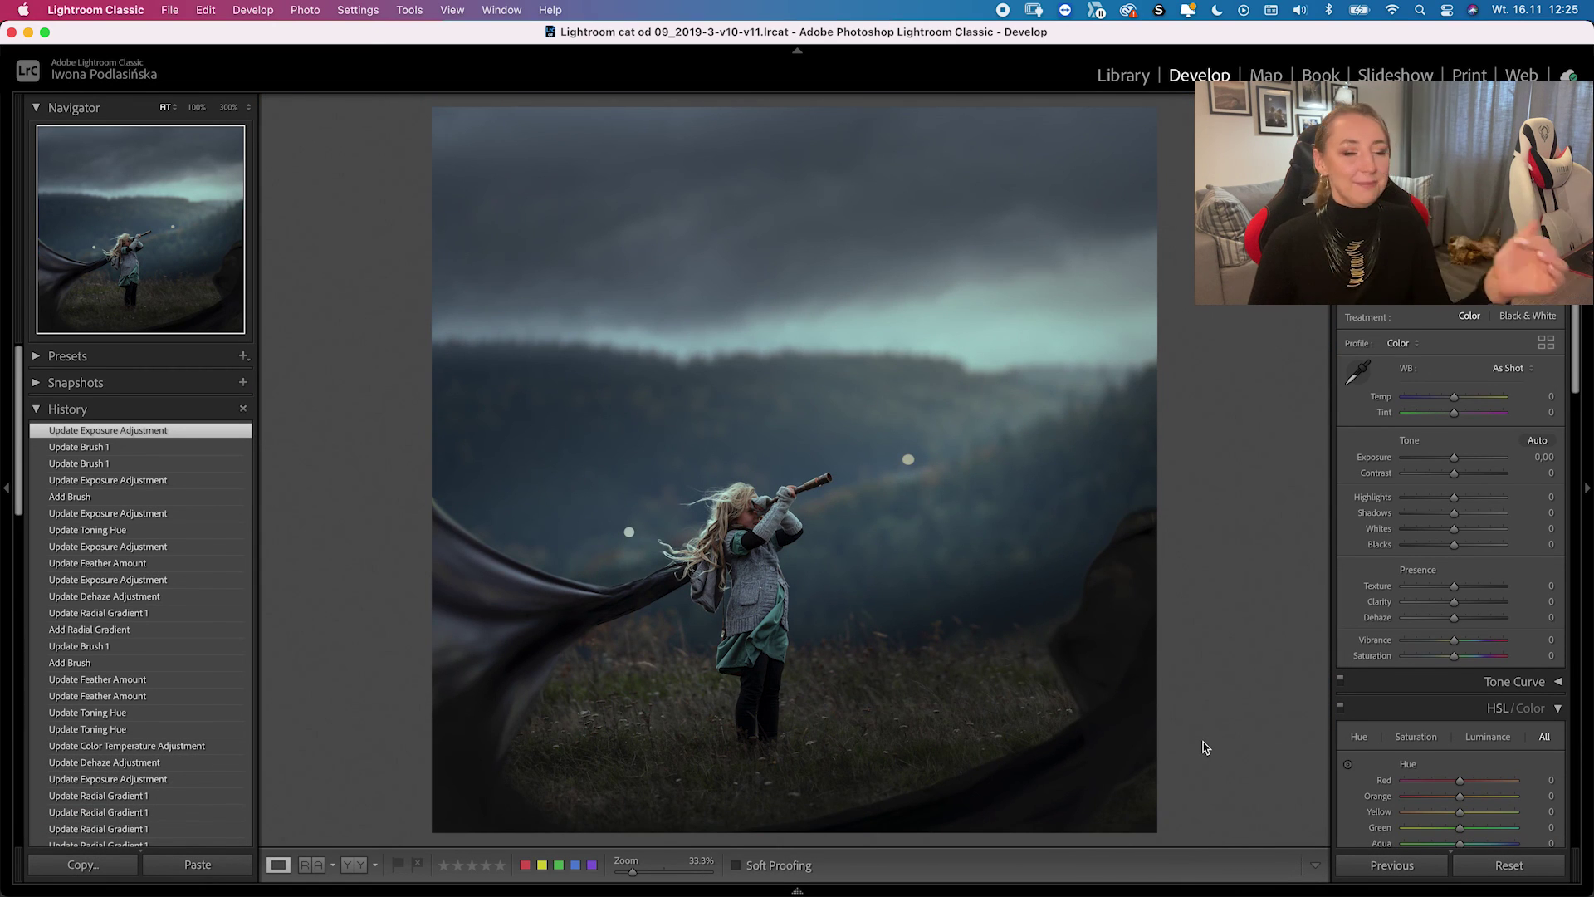